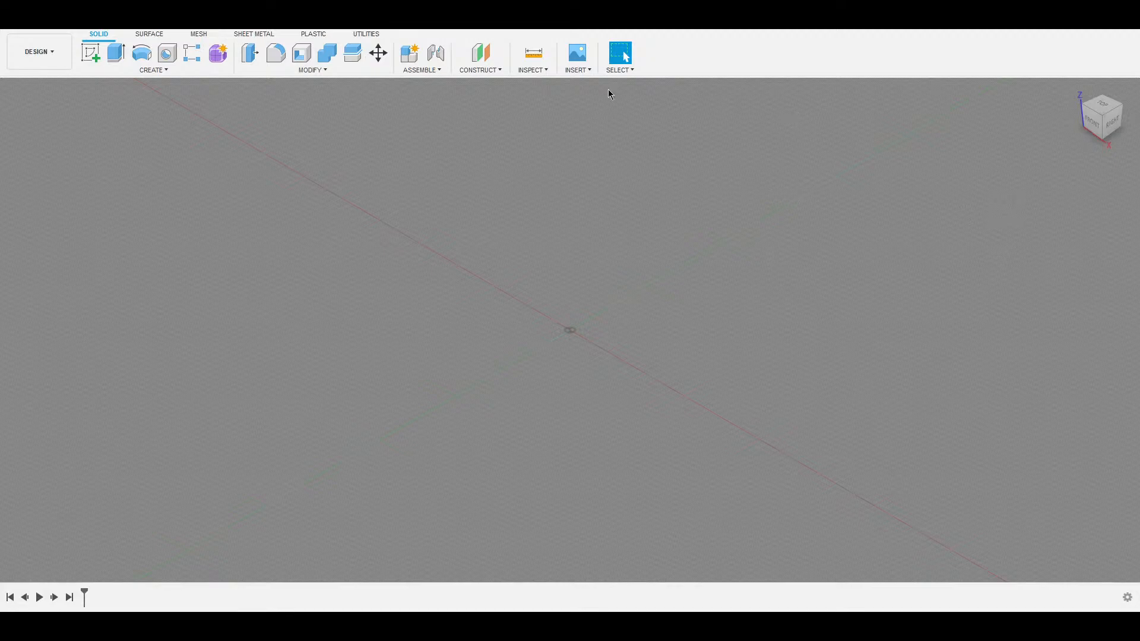
Sketch a Ø27.40 circle centred at the origin on the XY ground plane.
scroll(569, 348, "up", 6)
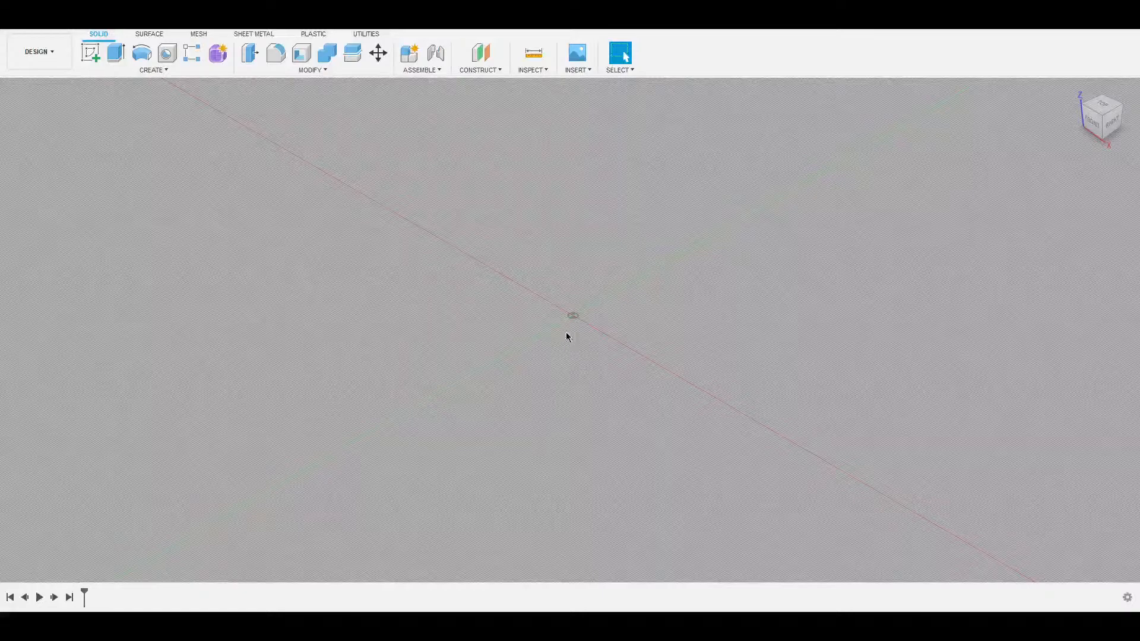
key("r")
left_click(642, 319)
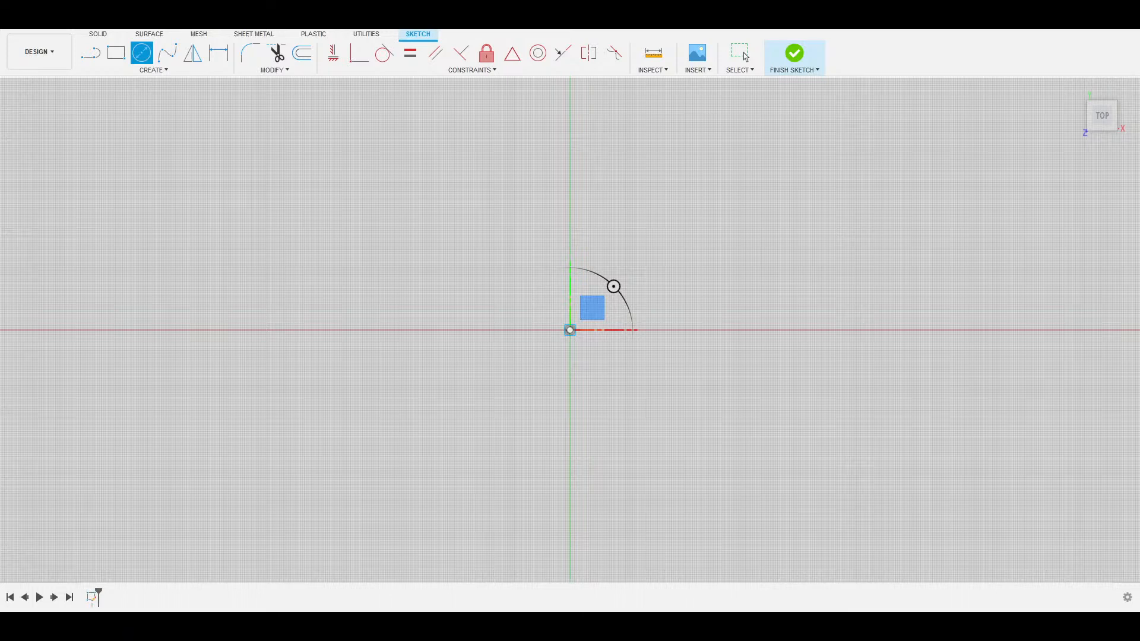
left_click(571, 330)
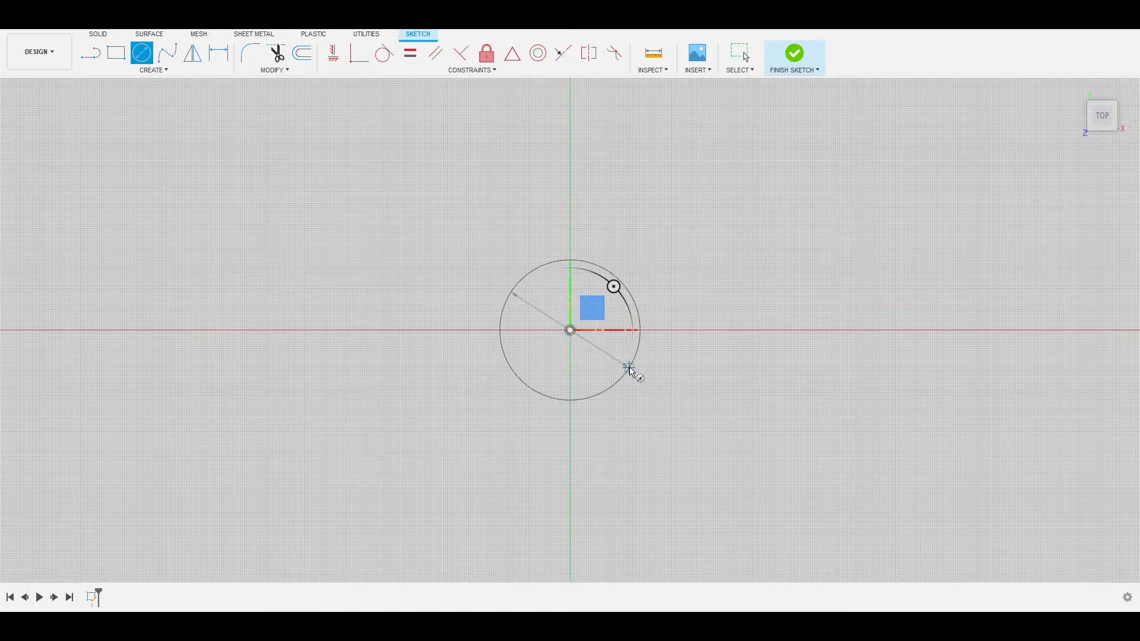
type("27.4")
key("Return")
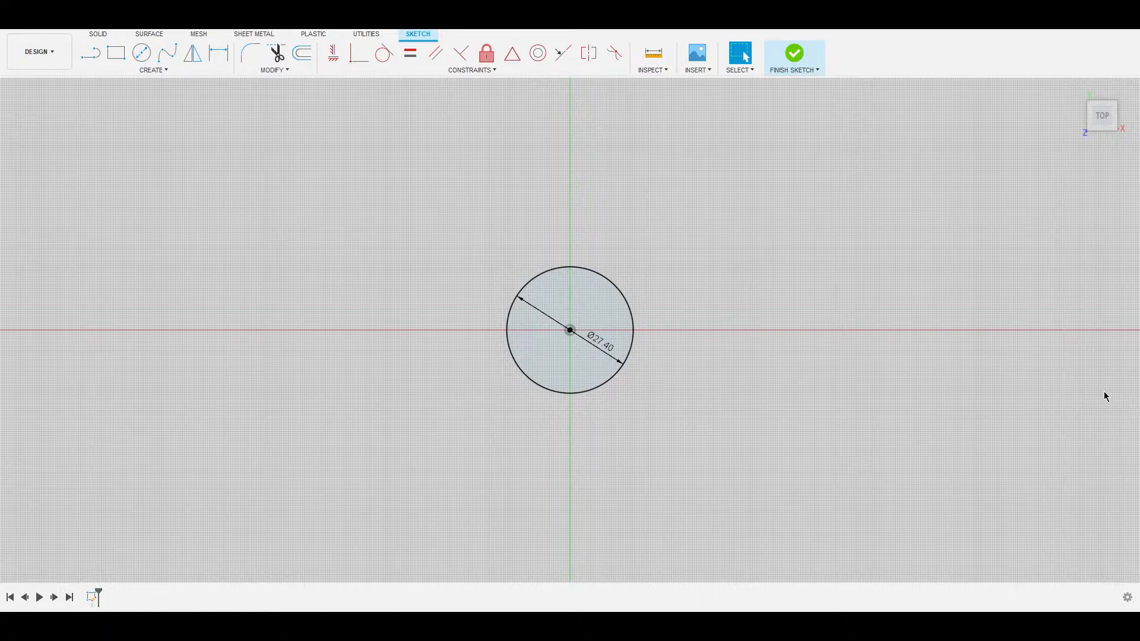
middle_click_drag(1104, 392, 660, 297, "shift")
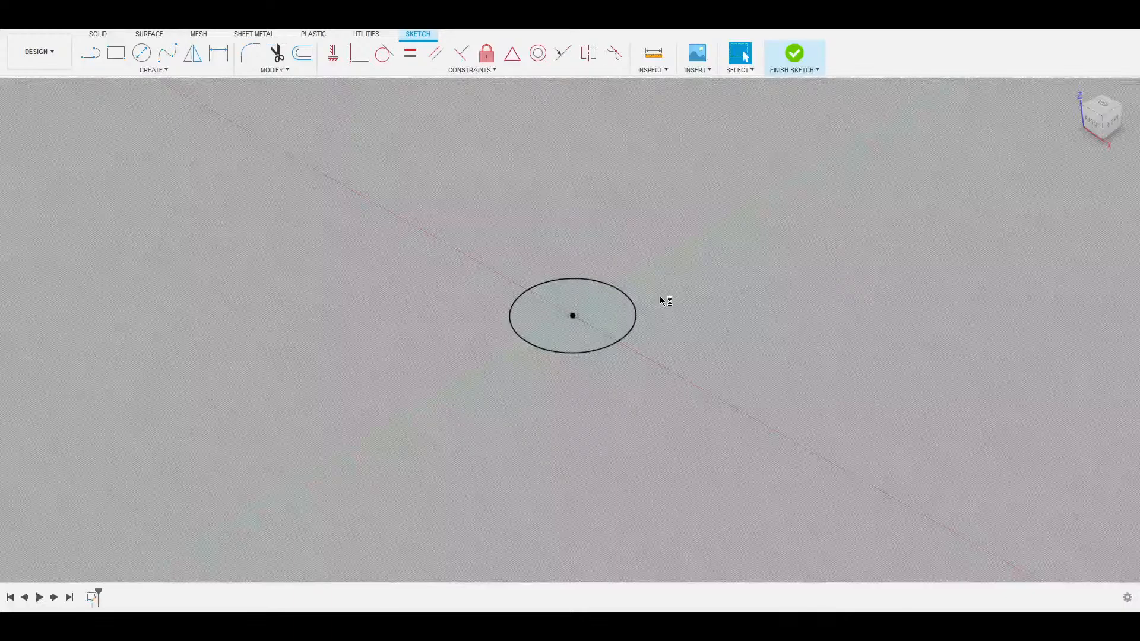
Finish the circle sketch and create an offset construction plane above it.
left_click(794, 54)
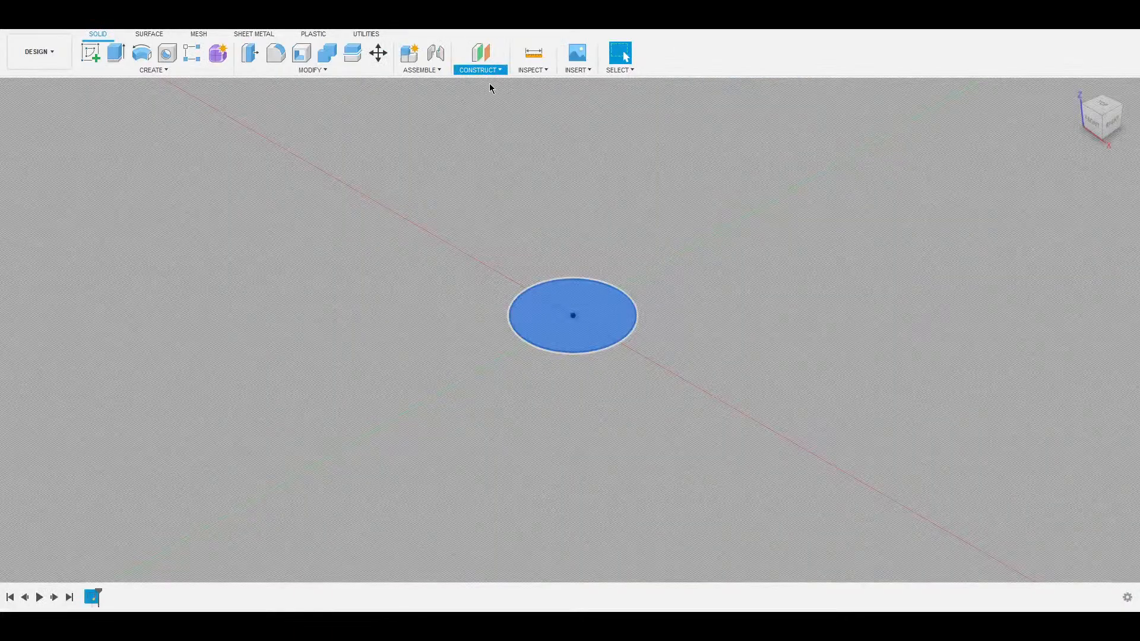
key("e")
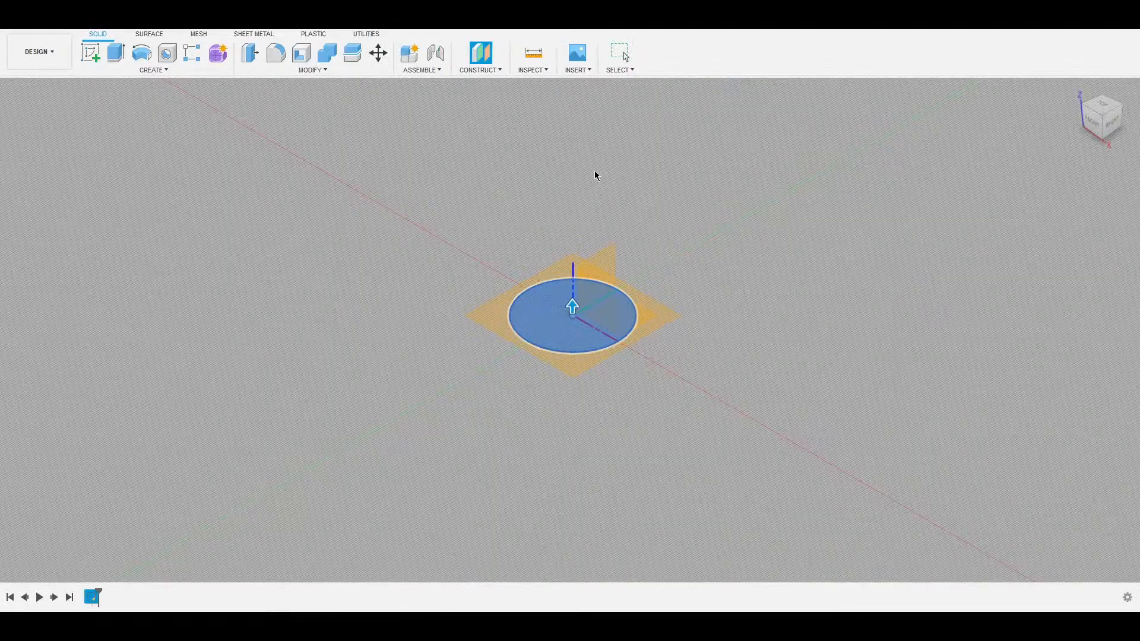
key("Return")
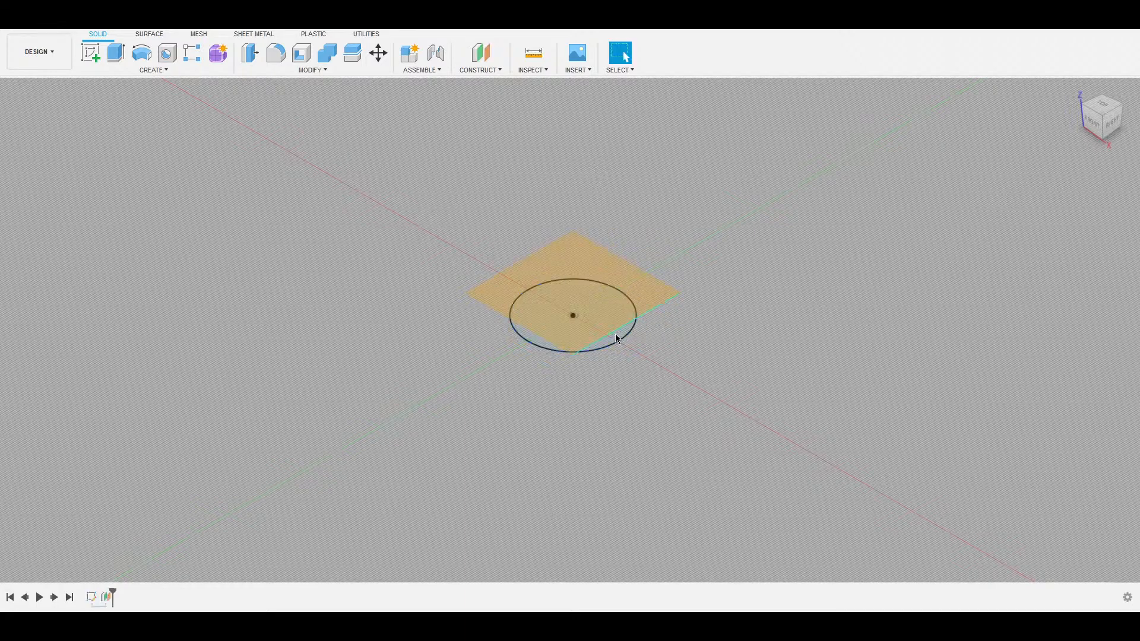
left_click(627, 302)
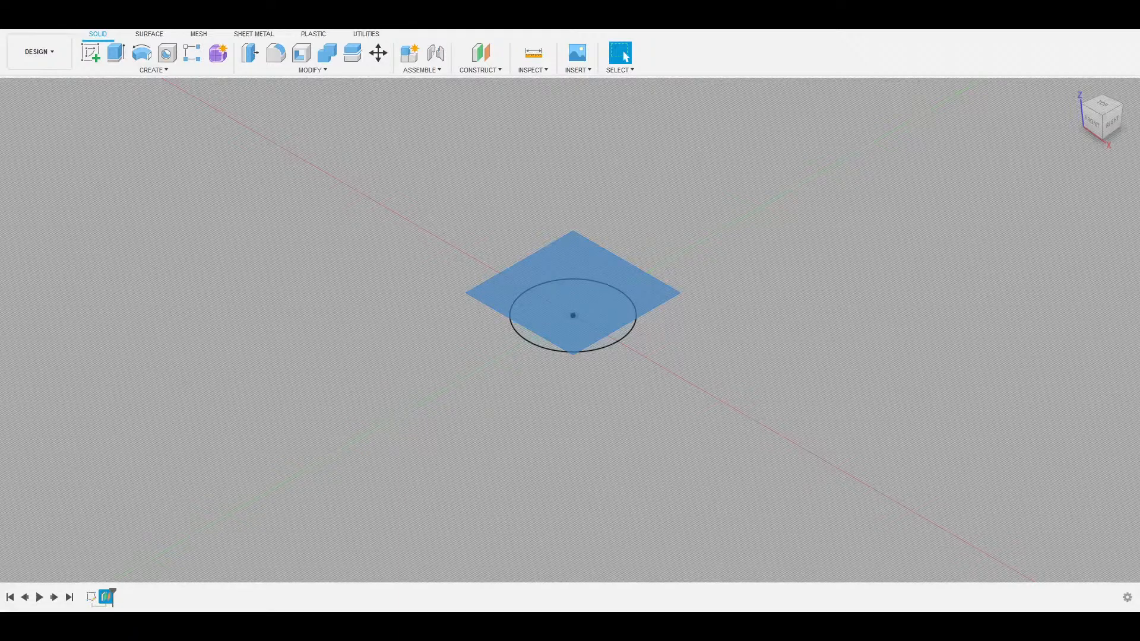
Draw the middle circle centred at the origin on the raised plane and finish that sketch.
left_click(600, 300)
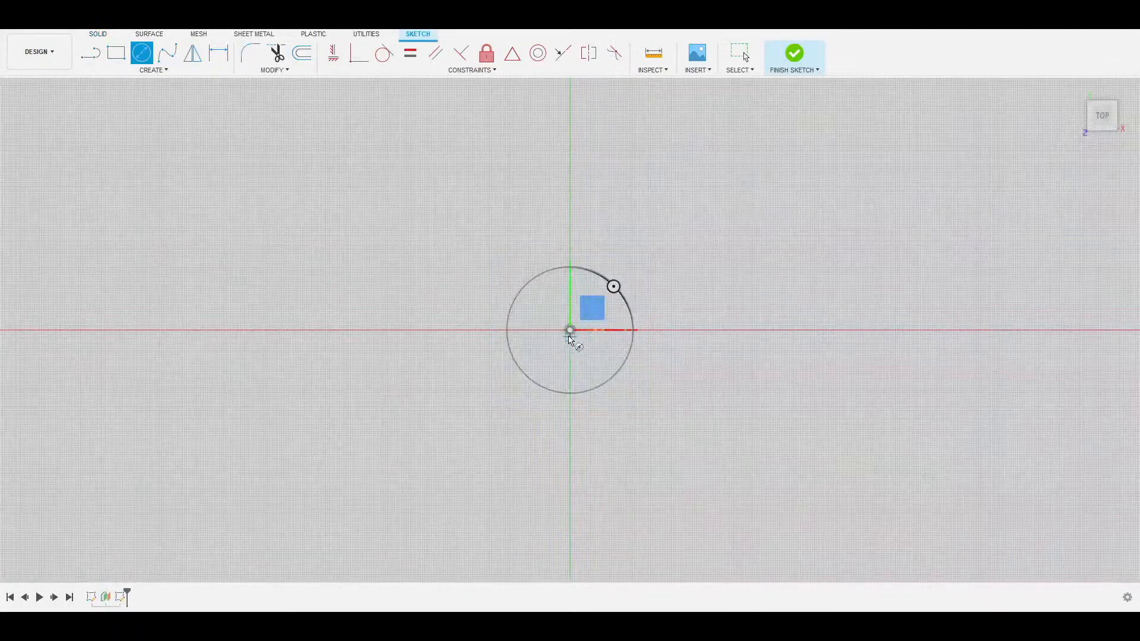
left_click(571, 330)
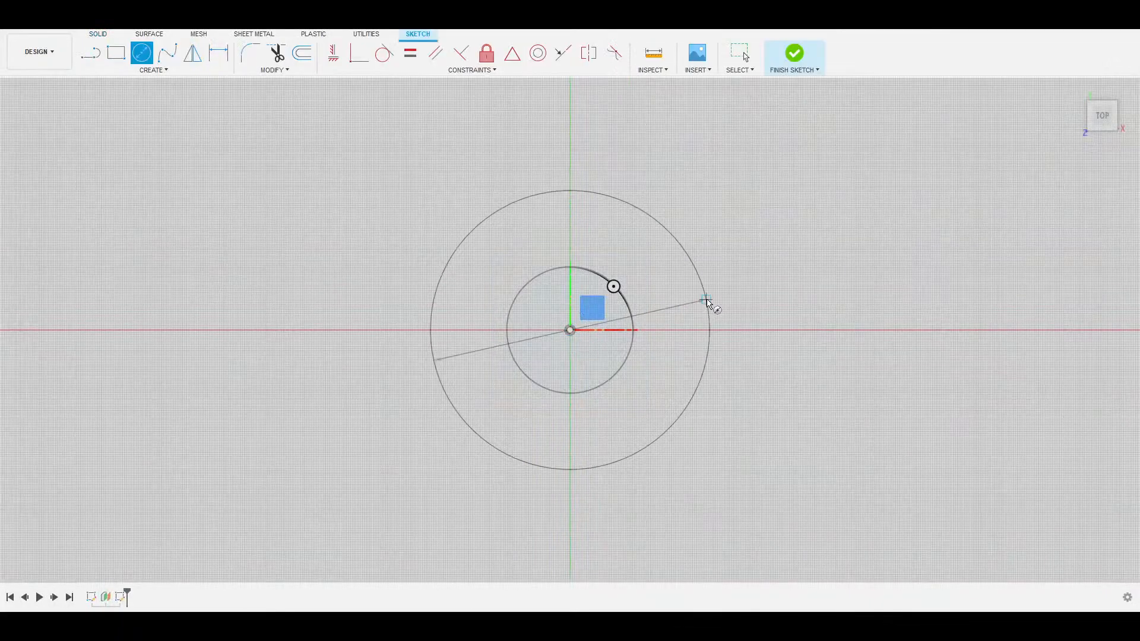
type("35")
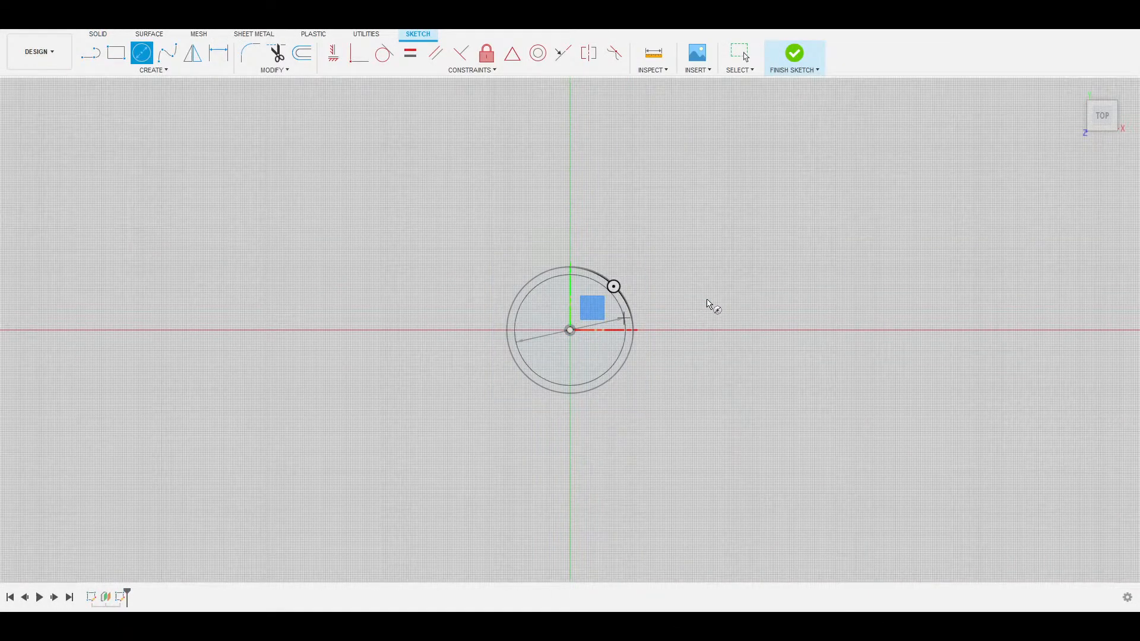
key("Return")
key("Escape")
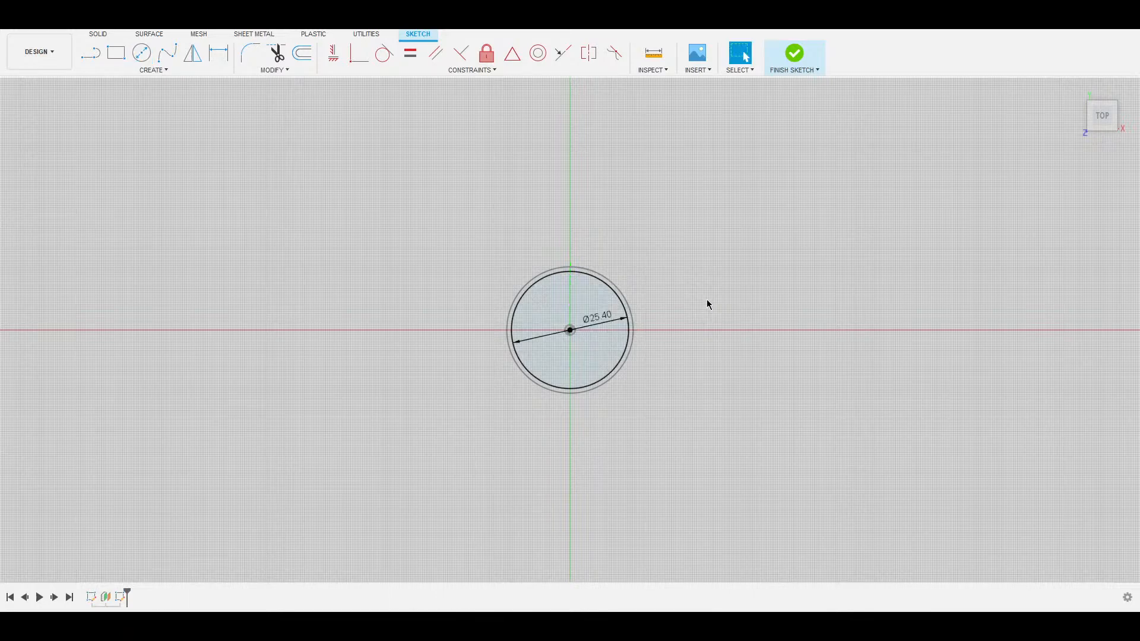
middle_click_drag(736, 293, 721, 251, "shift")
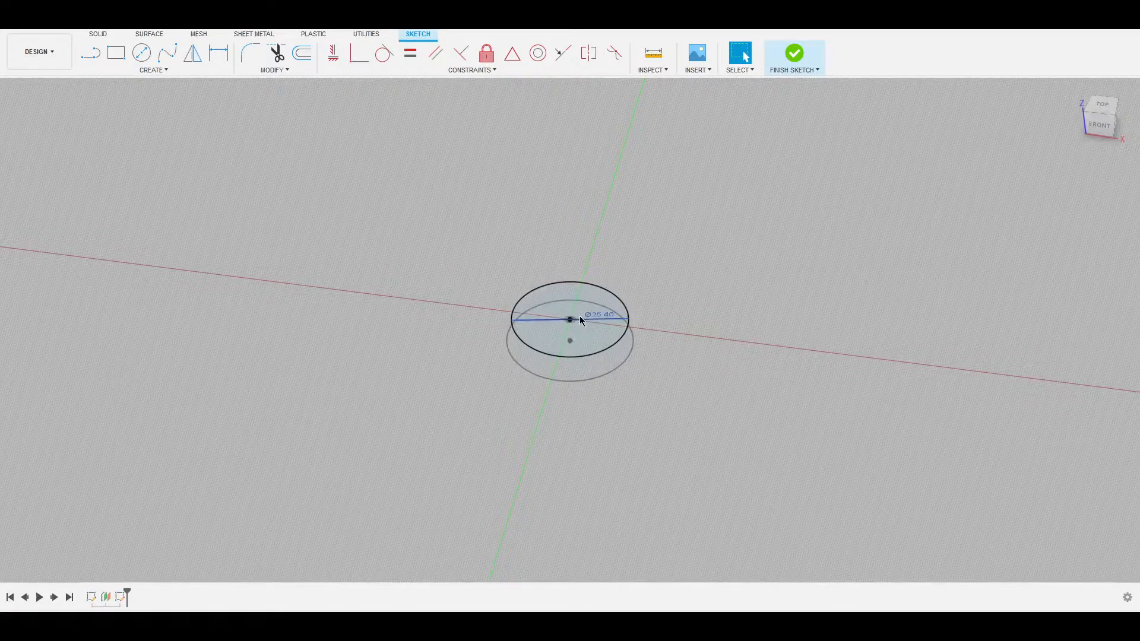
left_click(604, 368)
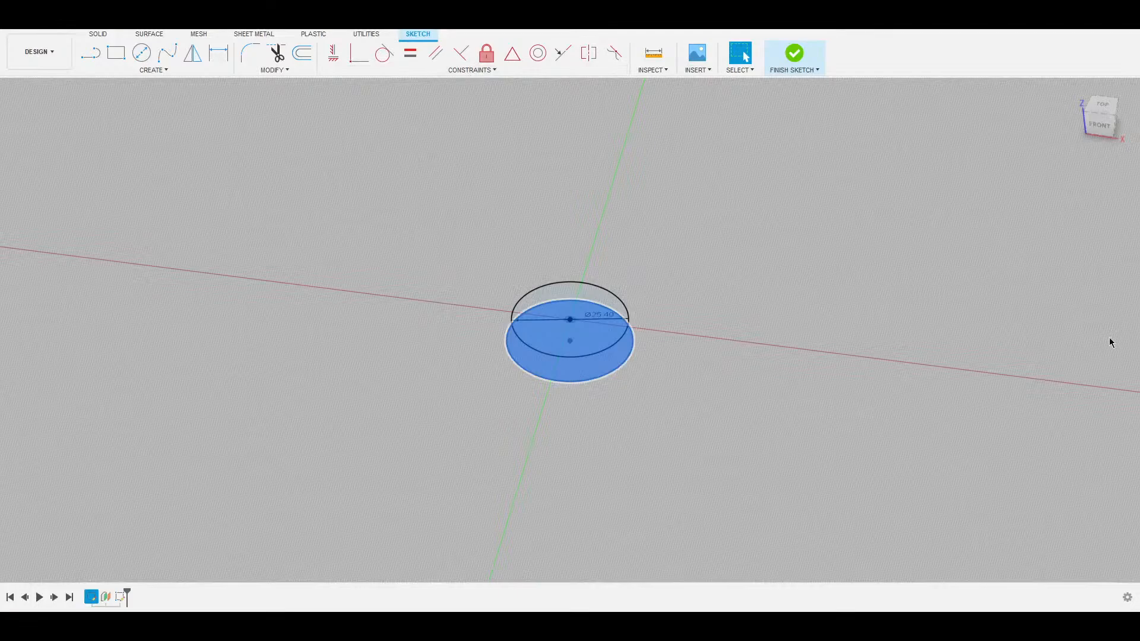
left_click(1098, 394)
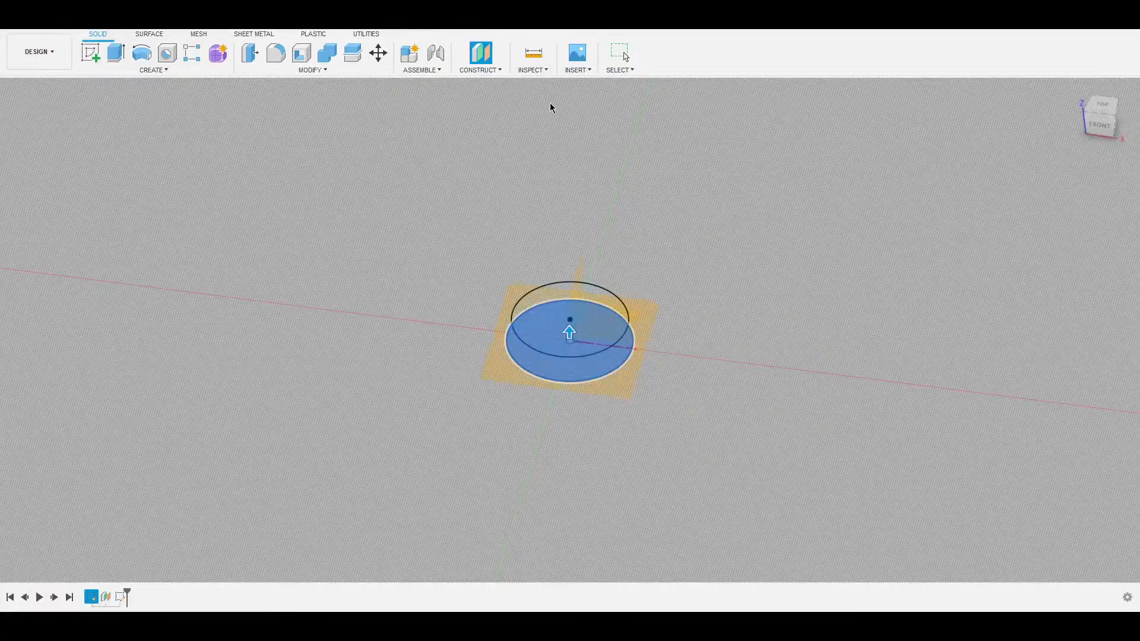
Create a higher offset plane and sketch a Ø27.40 circle at the origin on it.
key("Return")
left_click(635, 281)
key("c")
left_click(570, 331)
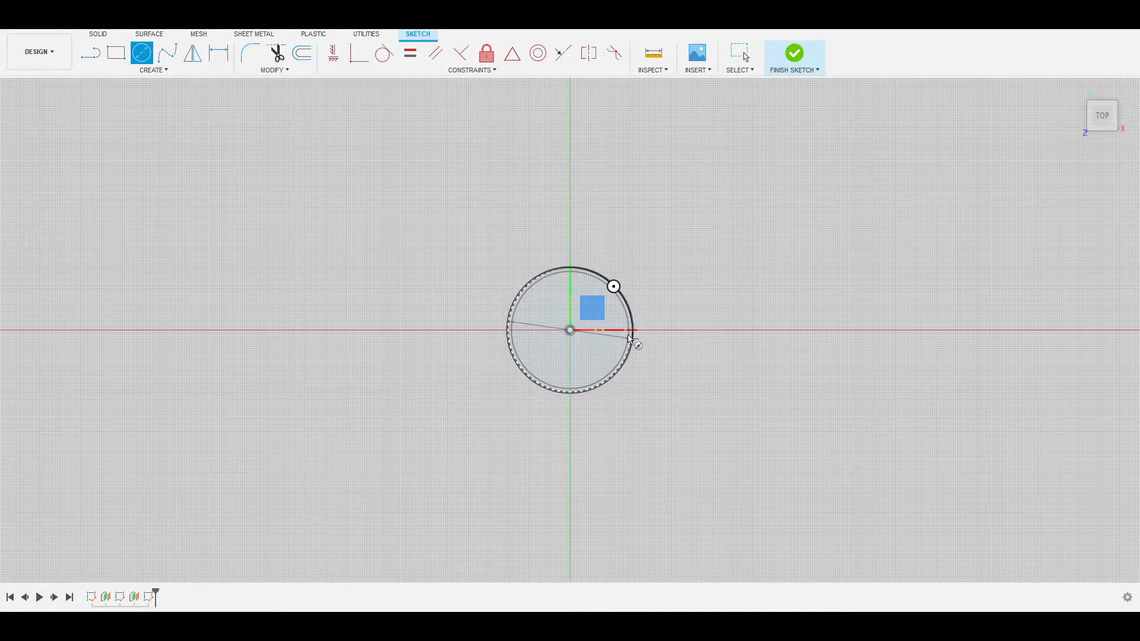
left_click(642, 289)
key("Escape")
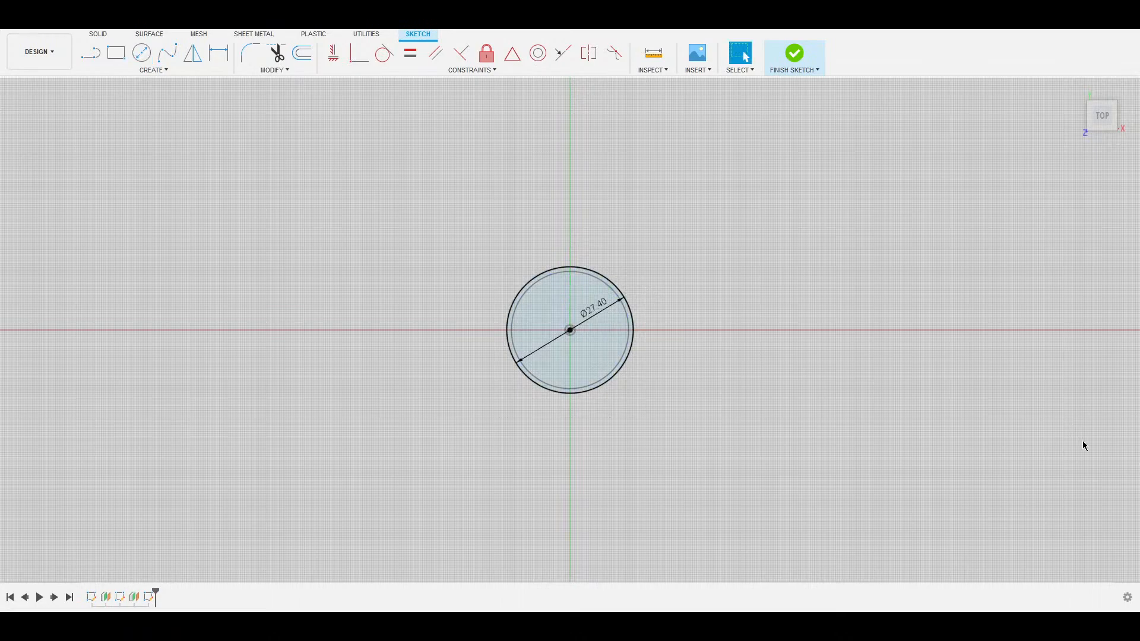
mouse_move(1105, 462)
middle_mouse_down("shift")
mouse_move(1063, 384)
mouse_move(569, 354)
middle_mouse_up("shift")
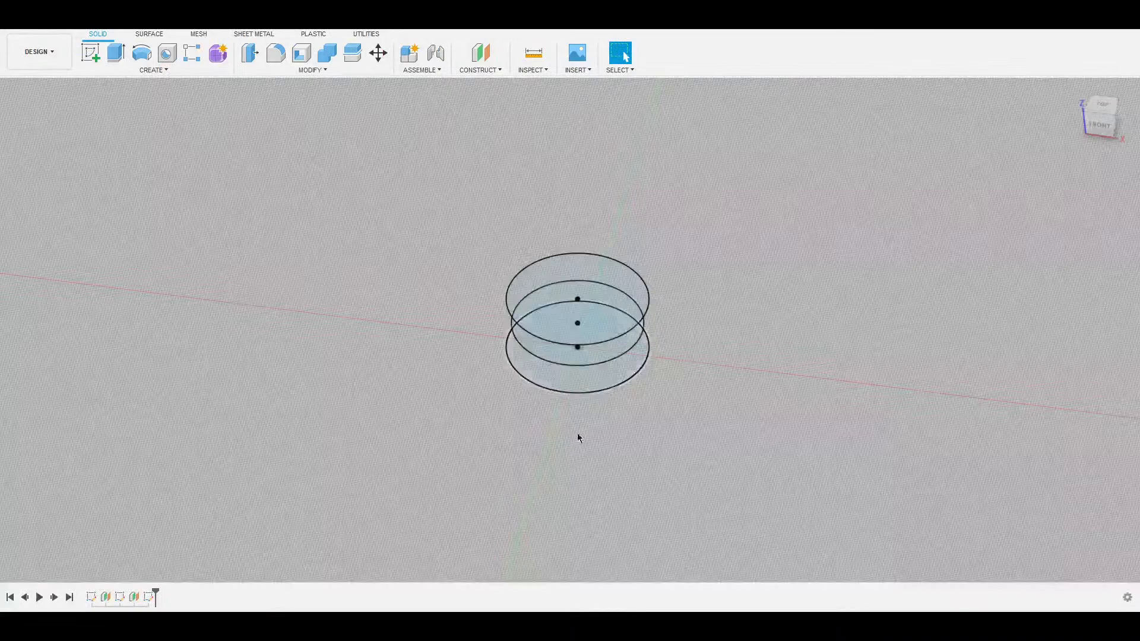
mouse_move(577, 433)
middle_mouse_down("shift")
mouse_move(580, 412)
mouse_move(577, 422)
middle_mouse_up("shift")
scroll(577, 420, "down", 3)
scroll(572, 389, "up", 5)
scroll(582, 395, "up", 2)
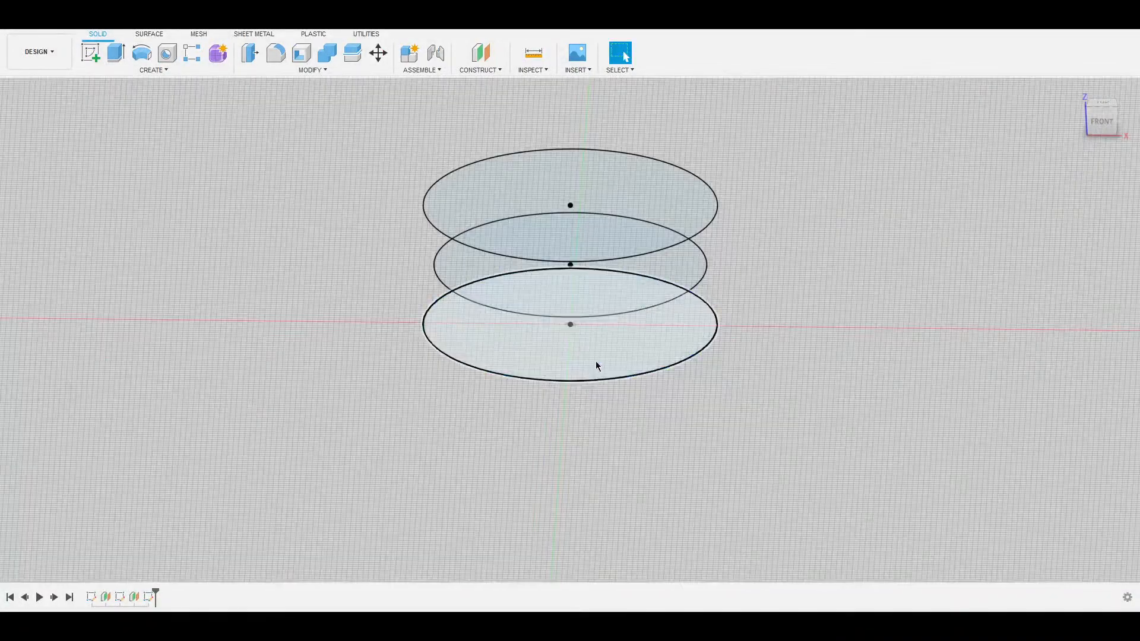
Loft through the bottom, middle and top circles into a solid with a pinched waist.
left_click(634, 347)
left_click(673, 249, "shift")
left_click(681, 198, "shift")
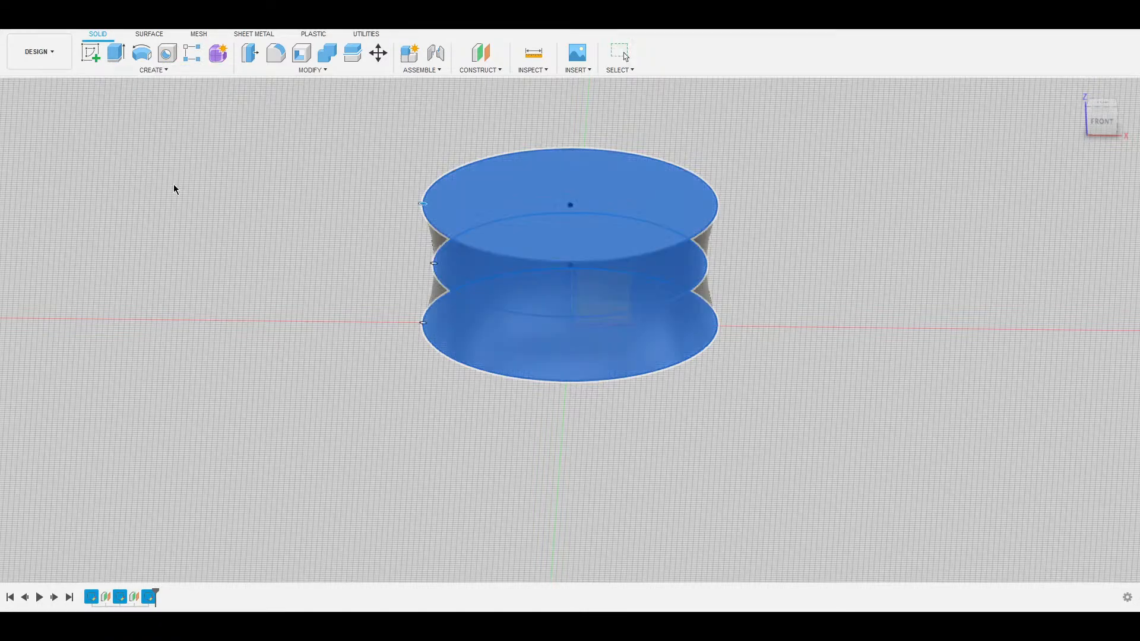
key("Return")
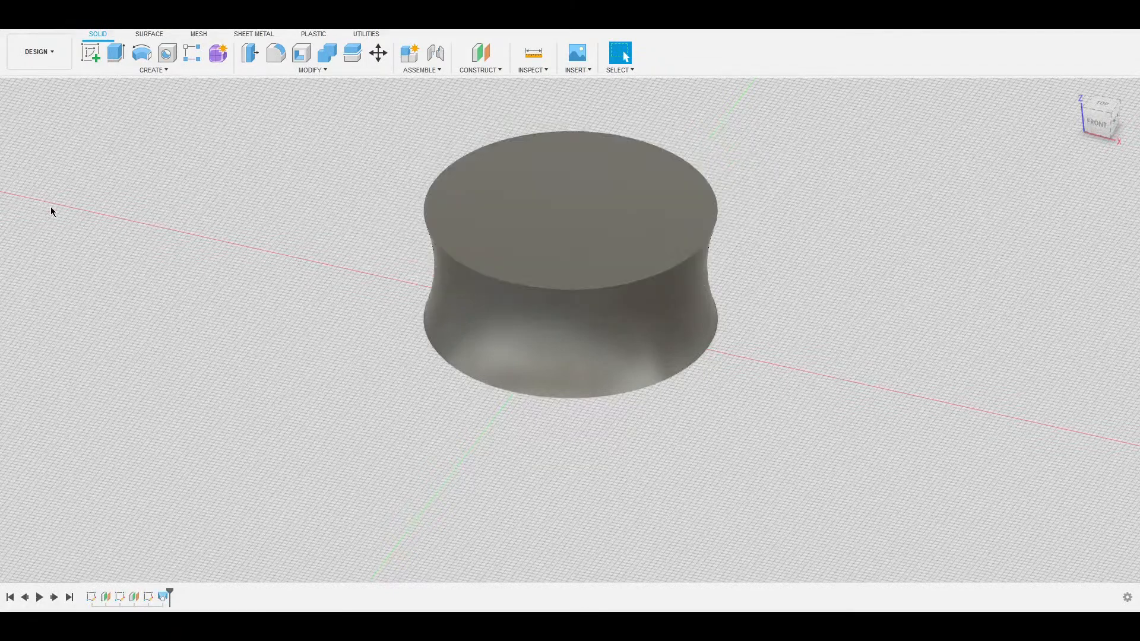
Show both offset construction planes and hide the lofted body.
left_click(50, 212)
left_click(48, 202)
left_click(44, 162)
mouse_move(541, 390)
middle_mouse_down("shift")
mouse_move(535, 361)
mouse_move(542, 369)
middle_mouse_up("shift")
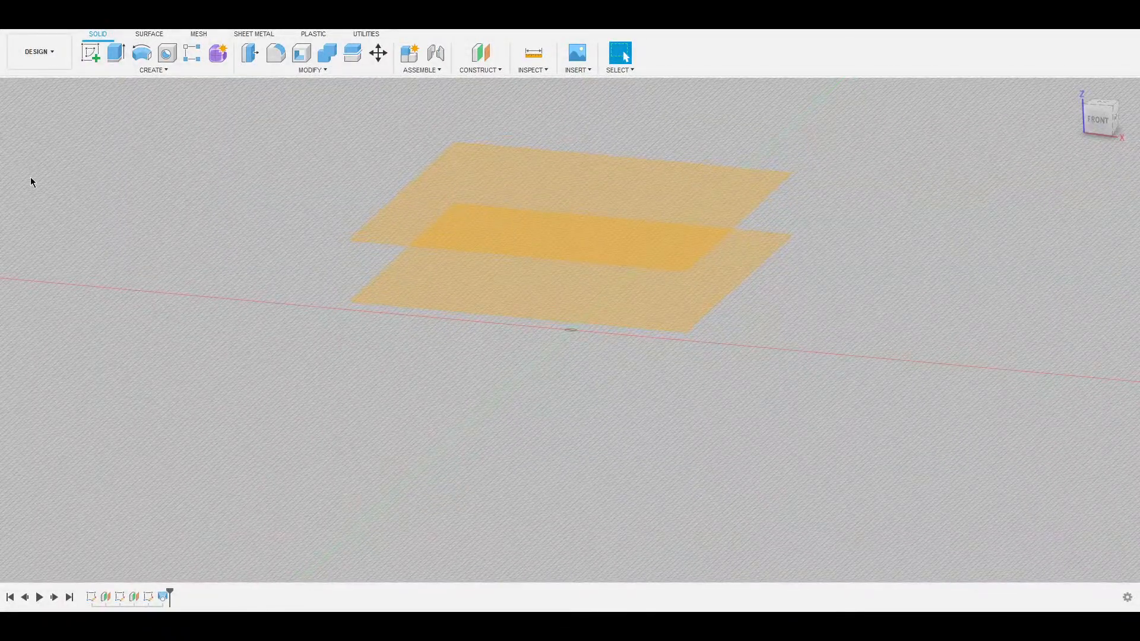
Show the three circle sketches and roll the timeline back before the loft.
left_click(50, 196)
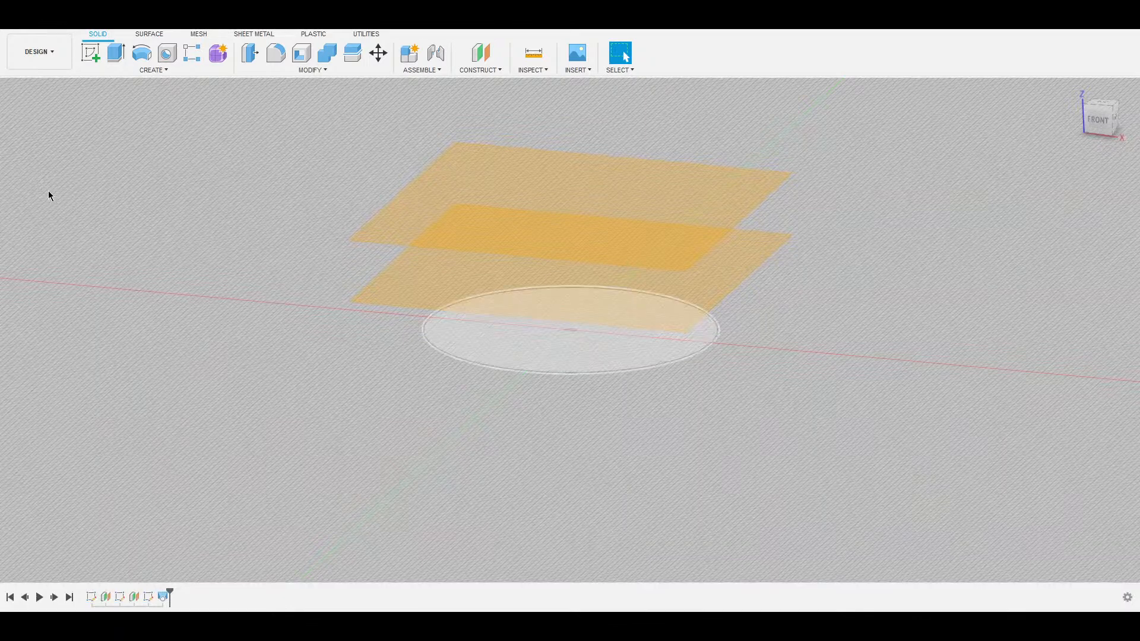
left_click(51, 205)
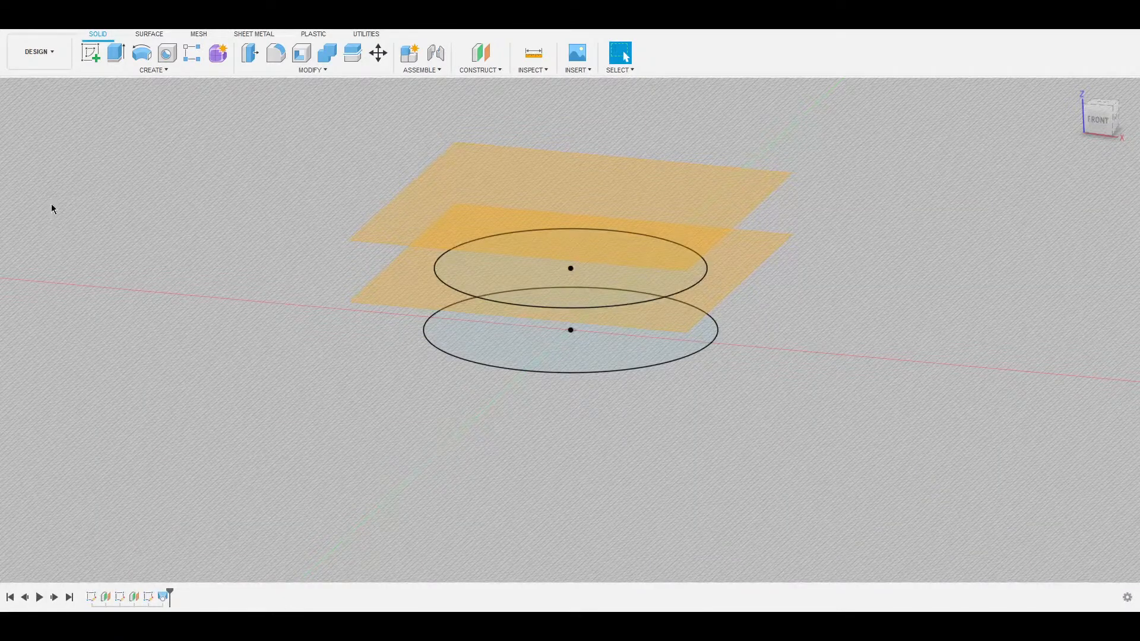
left_click(51, 209)
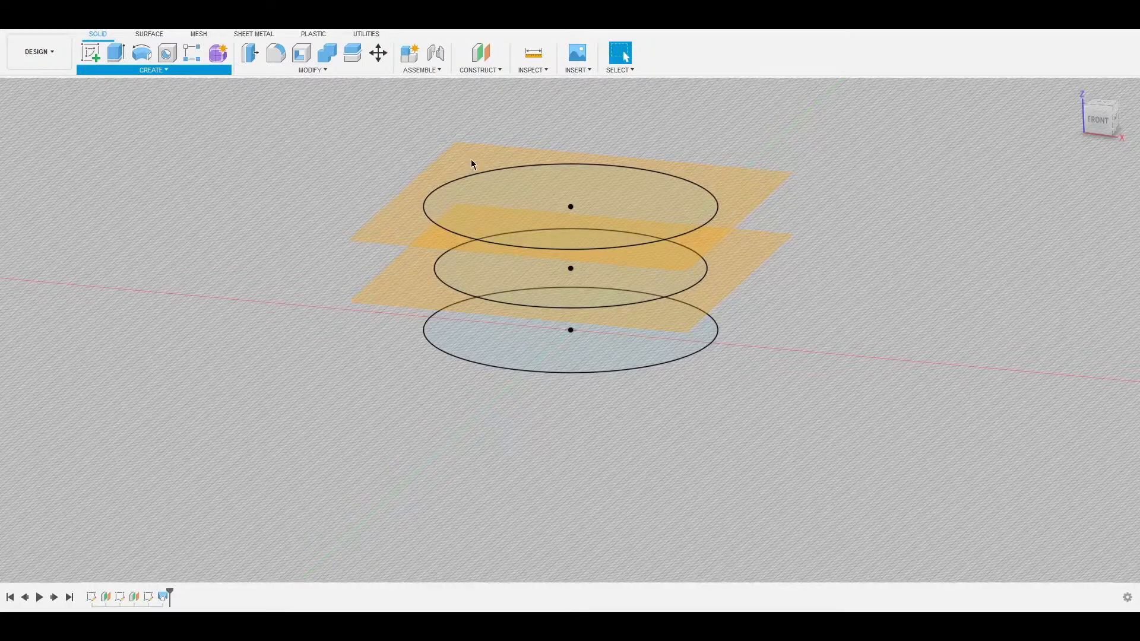
mouse_move(169, 589)
left_mouse_down()
mouse_move(137, 590)
mouse_move(156, 590)
left_mouse_up()
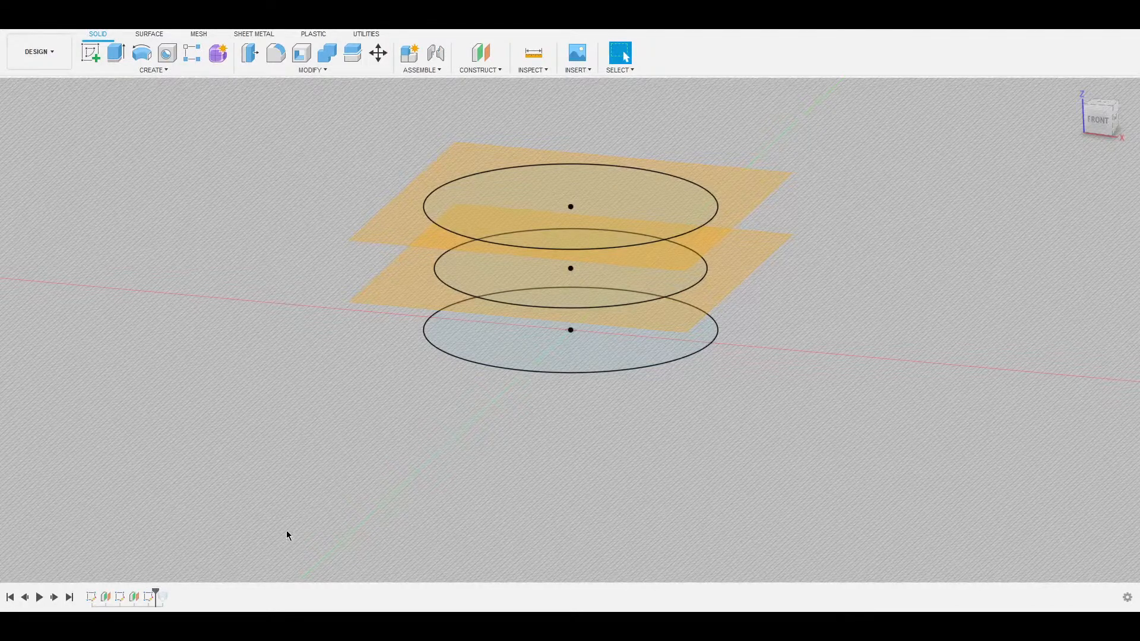
Recreate the loft through the bottom, middle and top circles, hiding the construction planes.
left_click(154, 68)
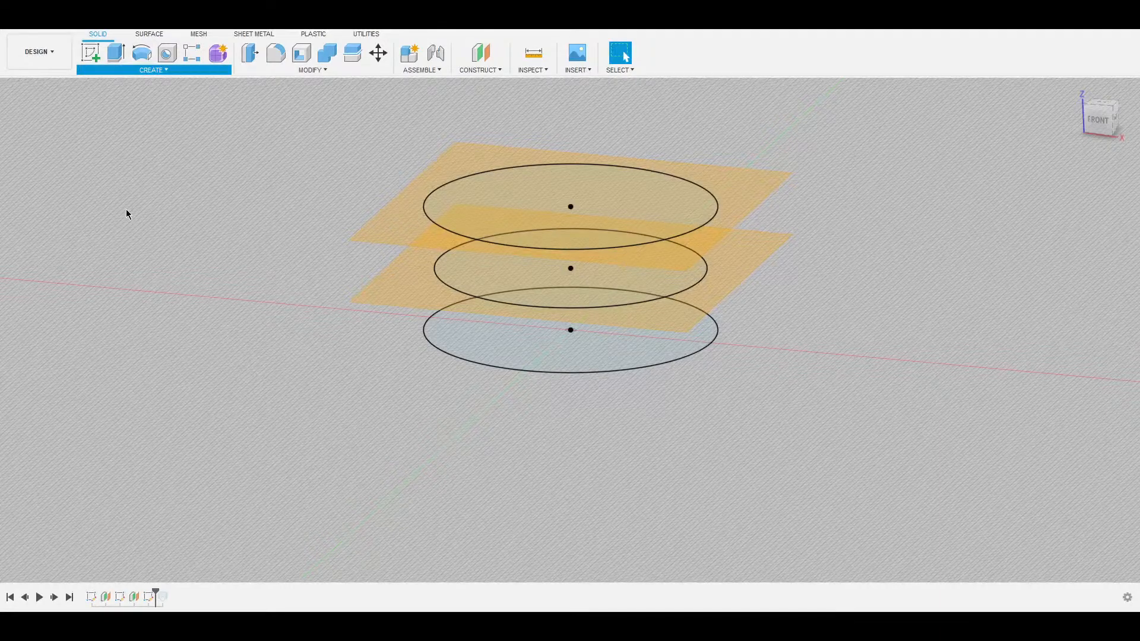
left_click(117, 180)
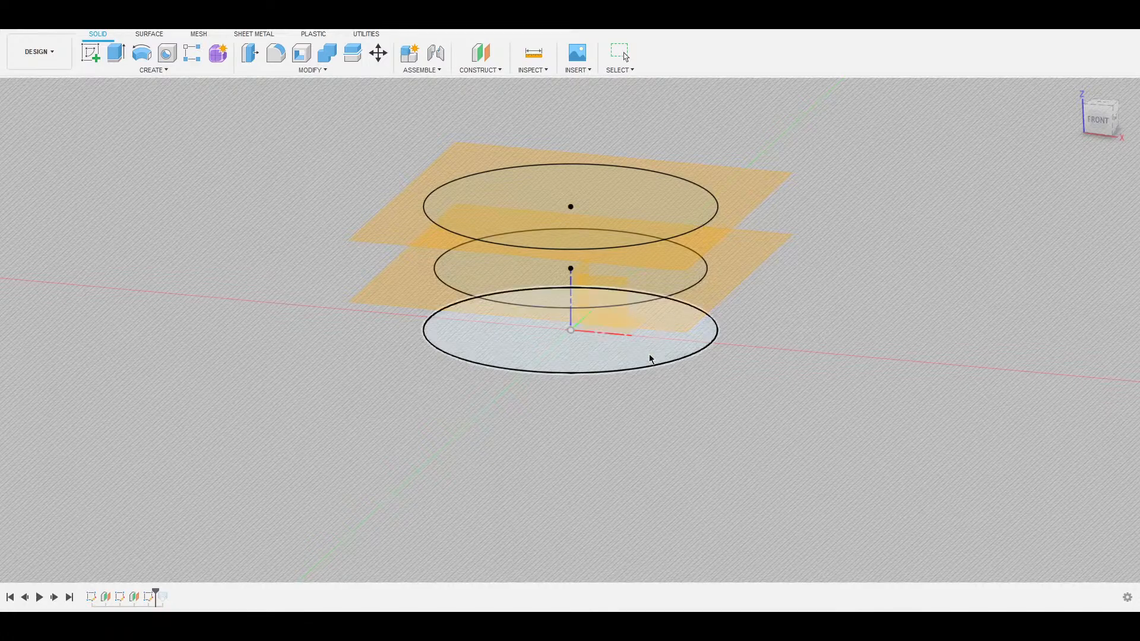
left_click(635, 361)
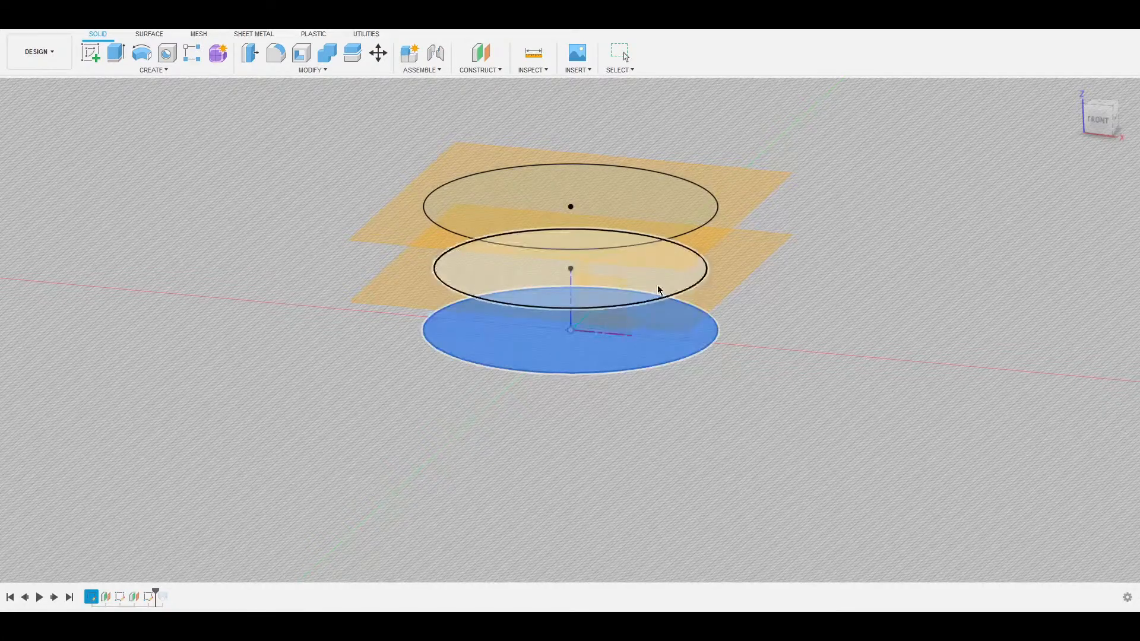
left_click(658, 290)
left_click(657, 215)
mouse_move(657, 394)
middle_mouse_down("shift")
mouse_move(659, 372)
mouse_move(665, 394)
middle_mouse_up("shift")
left_click(427, 204)
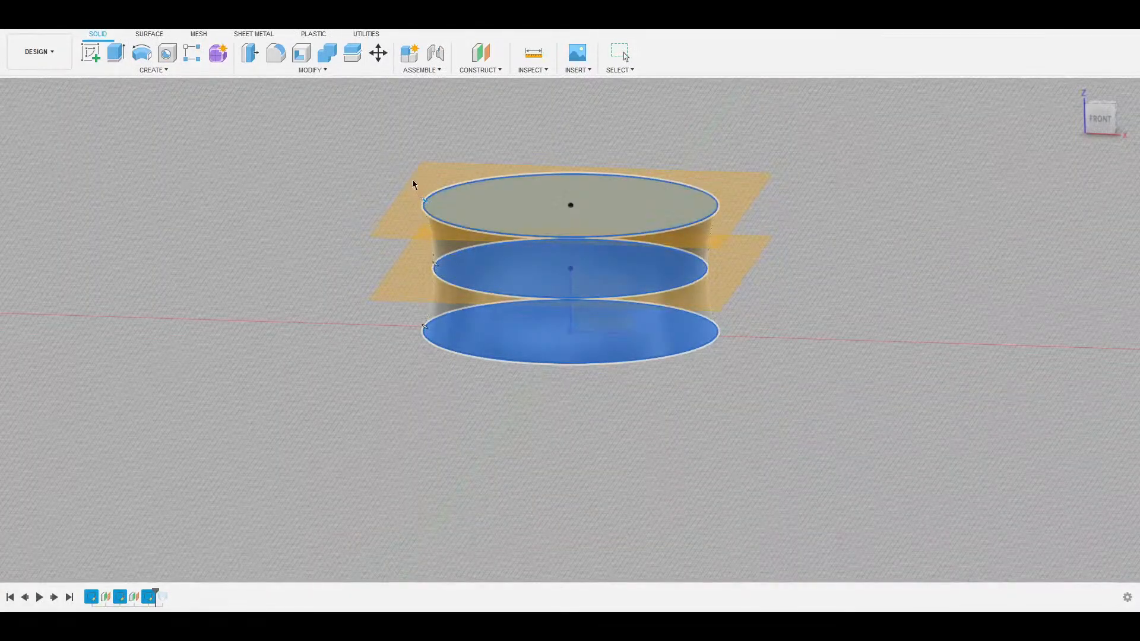
left_click(37, 221)
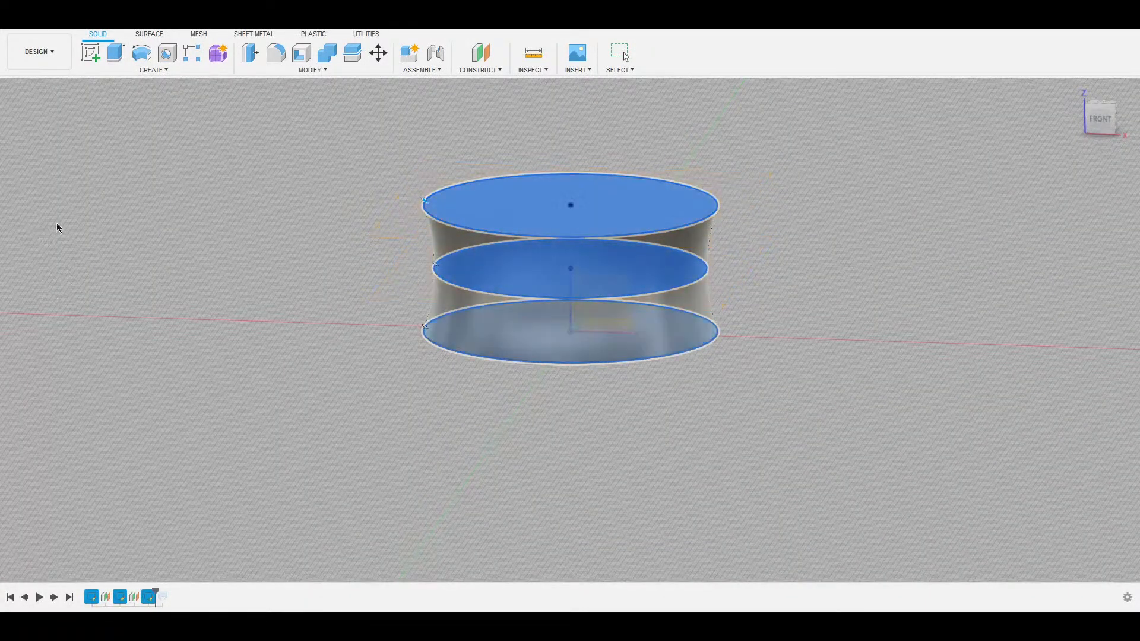
key("Return")
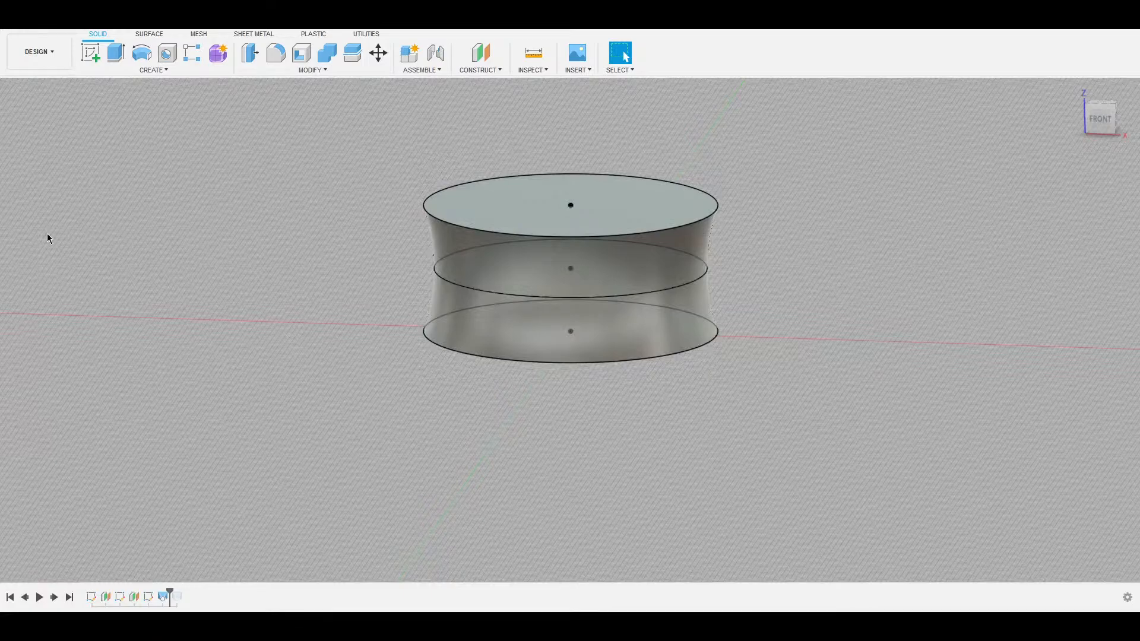
Shell the body with the top and bottom faces removed, previewing the wall thickness.
middle_click_drag(331, 187, 386, 211, "shift")
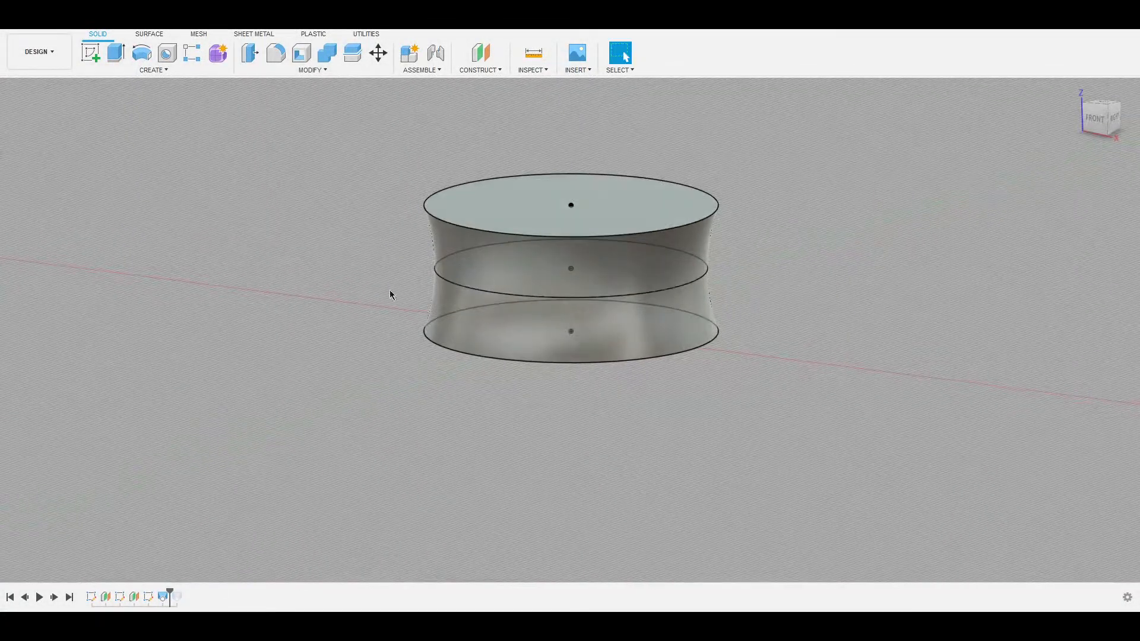
left_click(447, 348)
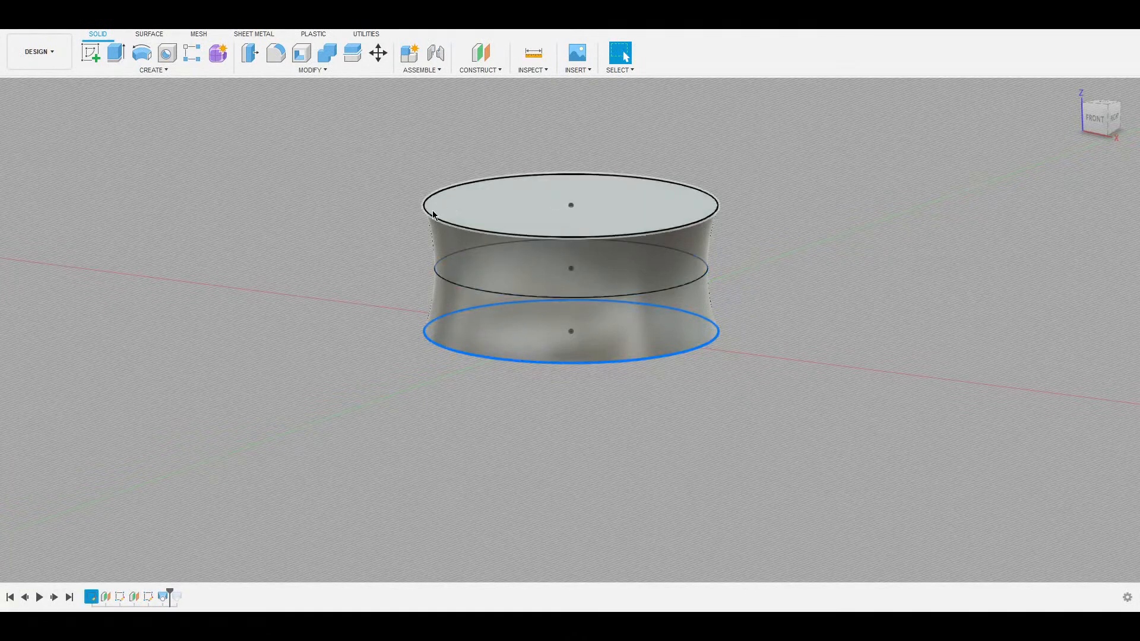
left_click(433, 212)
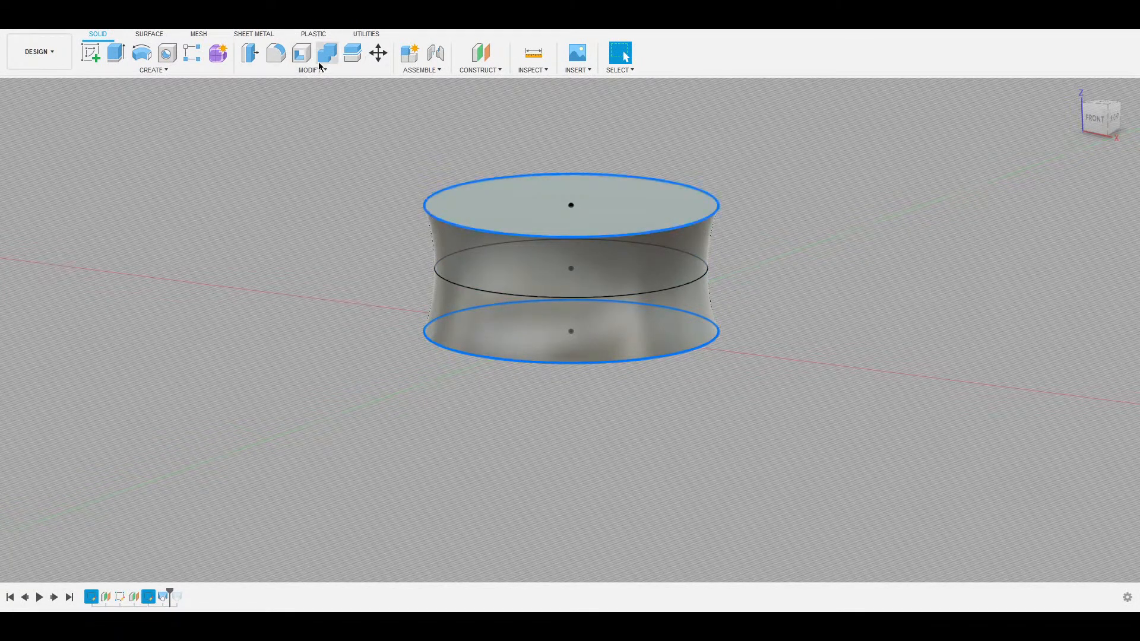
left_click(298, 113)
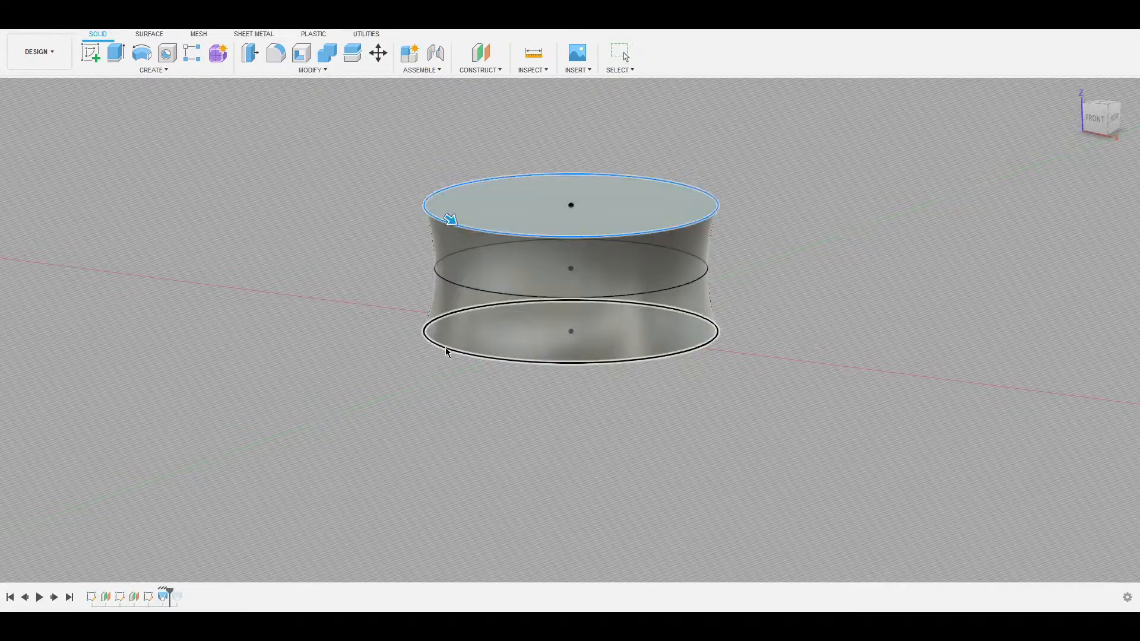
left_click_drag(450, 220, 458, 225)
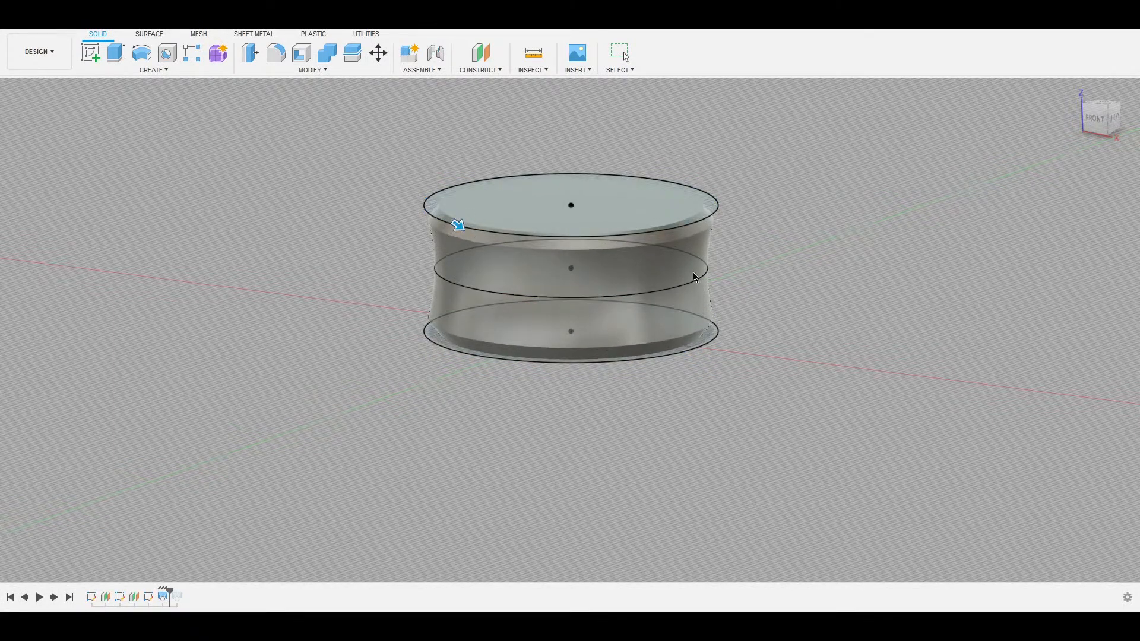
left_click(1096, 122)
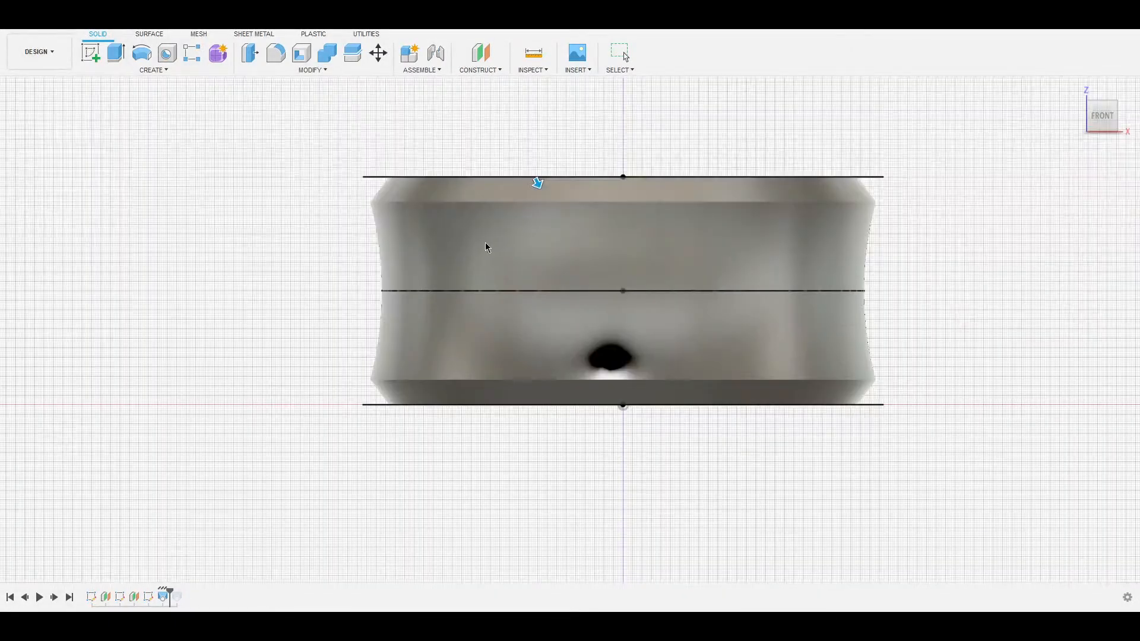
Adjust the shell thickness and commit it, leaving a thin-walled tube open at both ends.
mouse_move(538, 185)
left_mouse_down()
mouse_move(530, 166)
mouse_move(536, 179)
left_mouse_up()
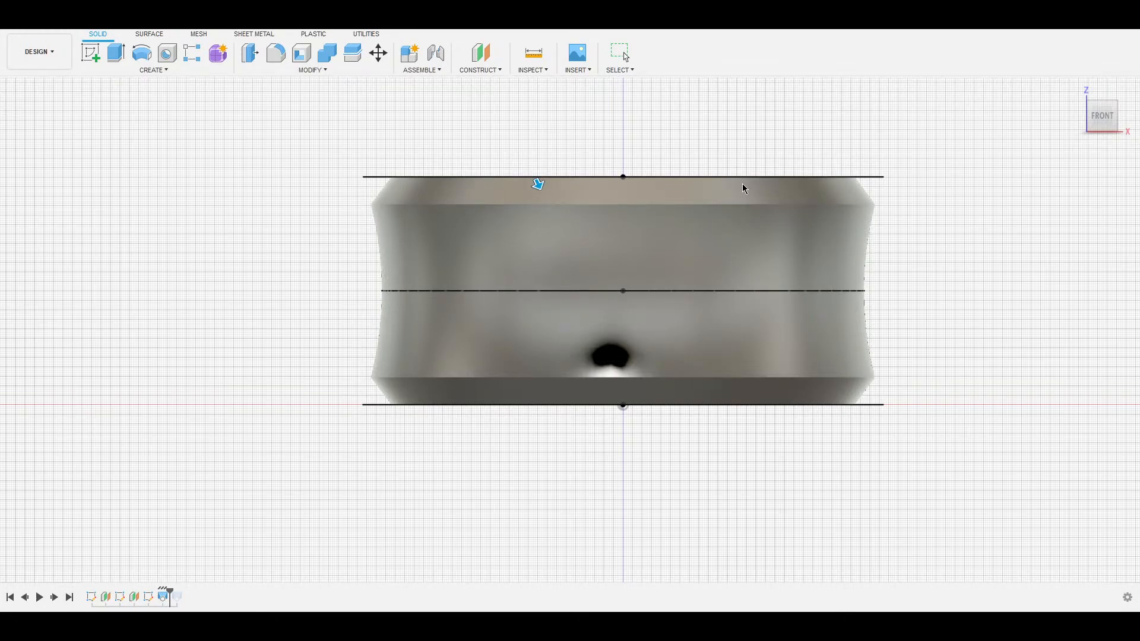
key("Return")
middle_click_drag(494, 234, 492, 207, "shift")
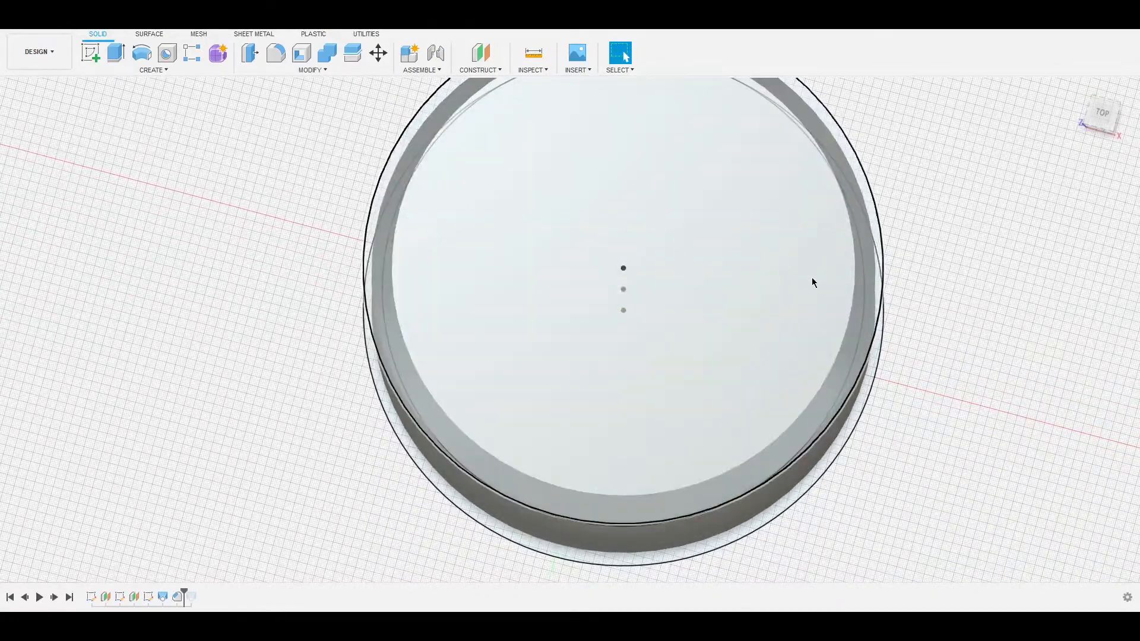
Start a sketch on the tube's top face, centred at the origin.
scroll(705, 336, "down", 5)
middle_click_drag(703, 295, 535, 352, "shift")
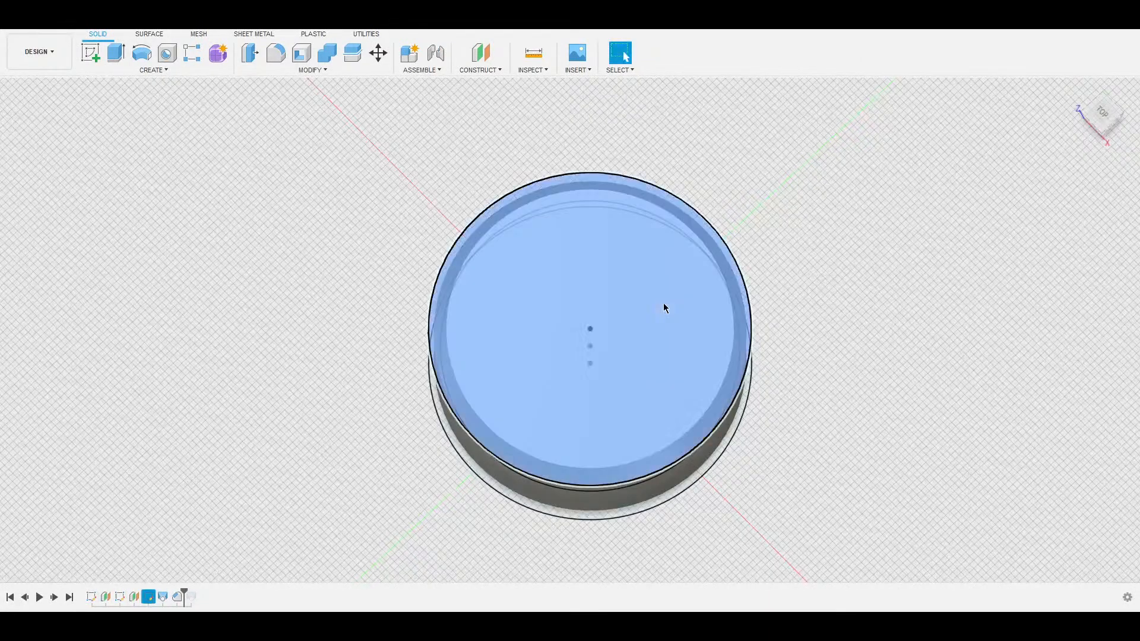
left_click(626, 308)
left_click(835, 310)
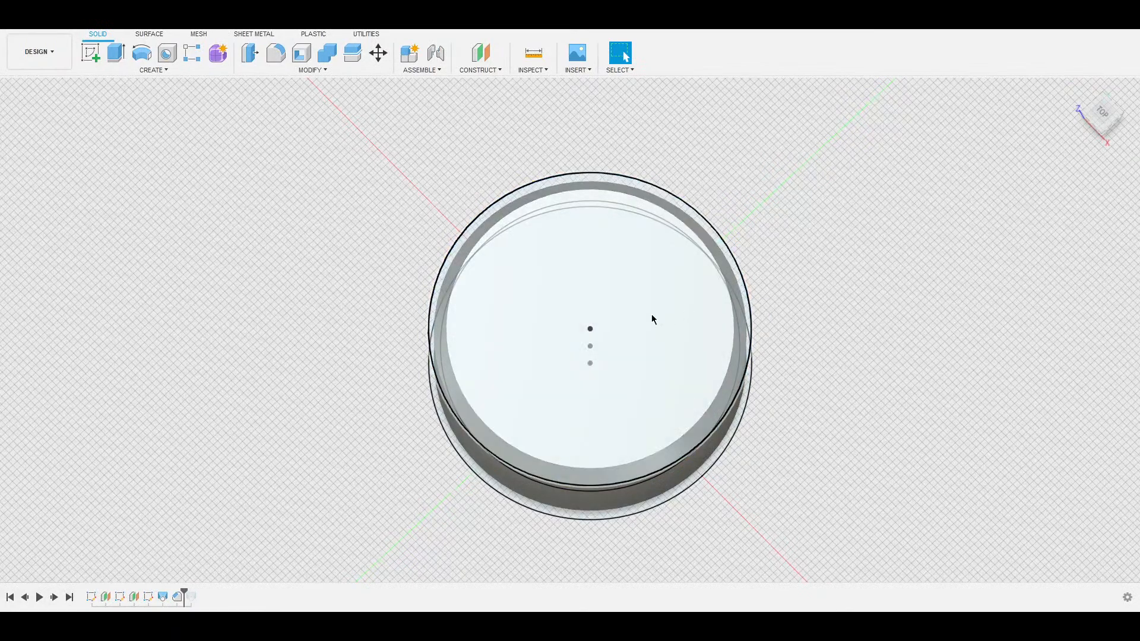
key("c")
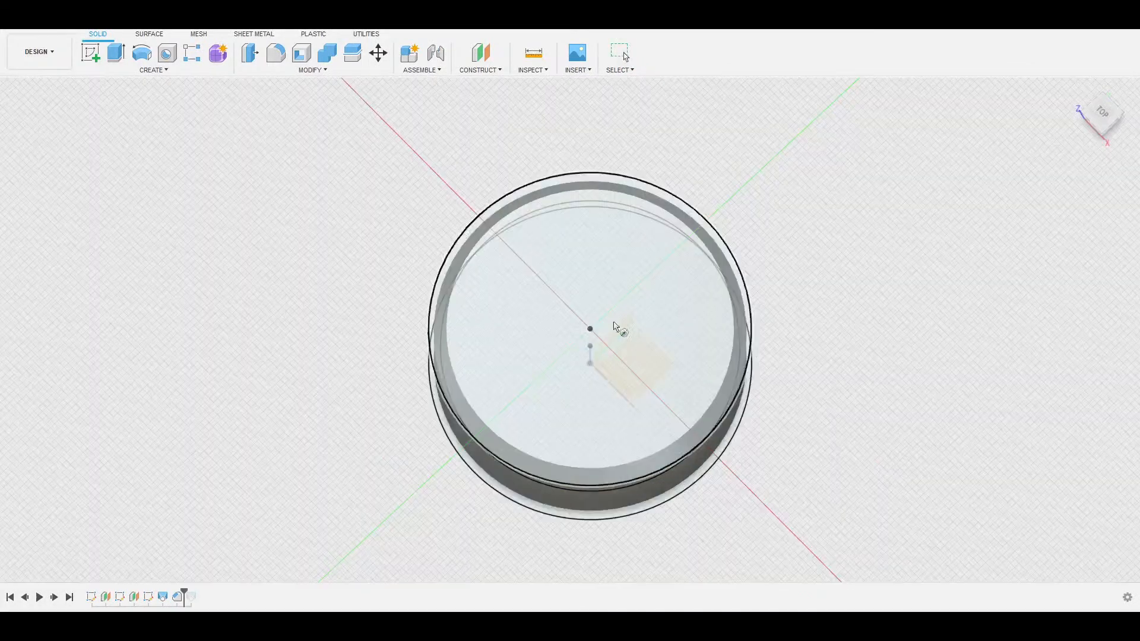
left_click(527, 353)
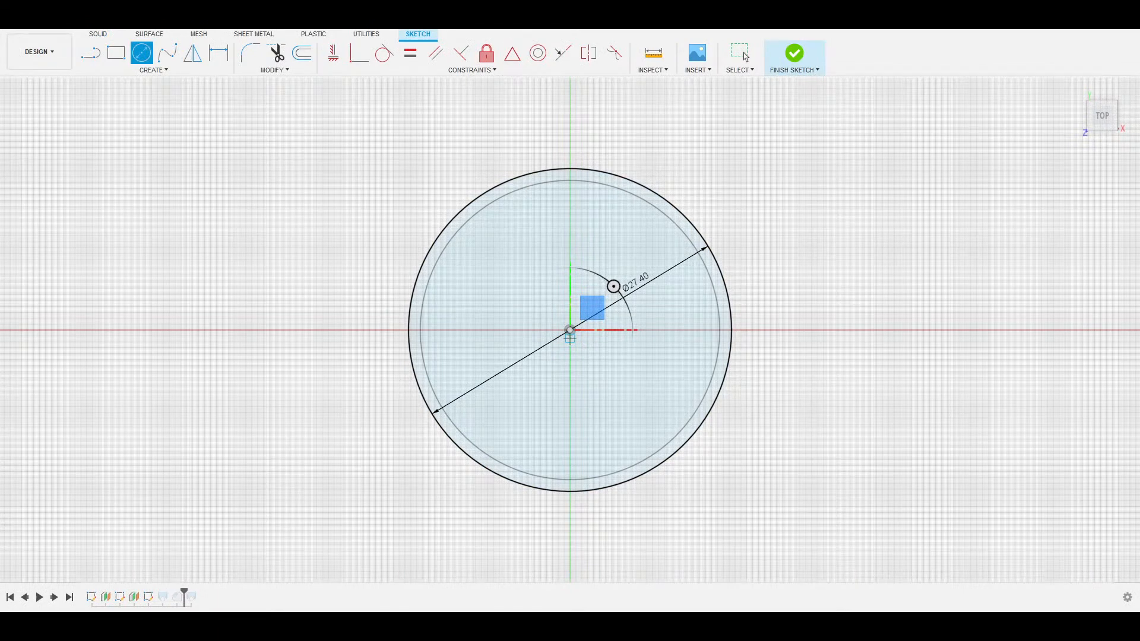
left_click(570, 331)
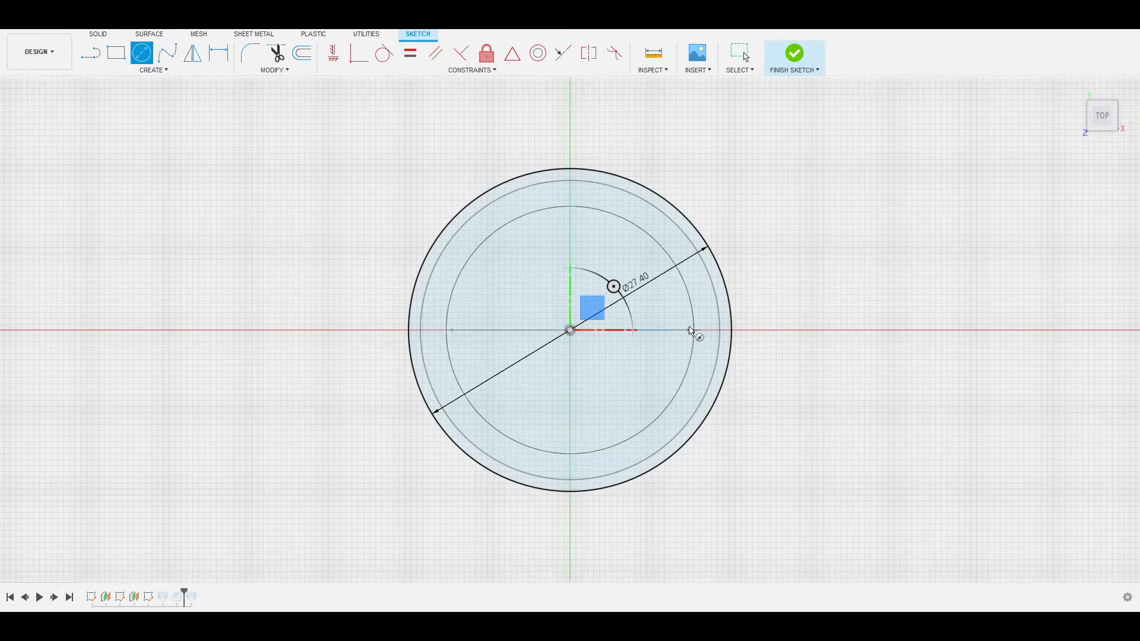
key("Escape")
Draw a Ø21.00 circle centred on the origin and finish the sketch.
middle_click_drag(689, 326, 688, 270, "shift")
key("c")
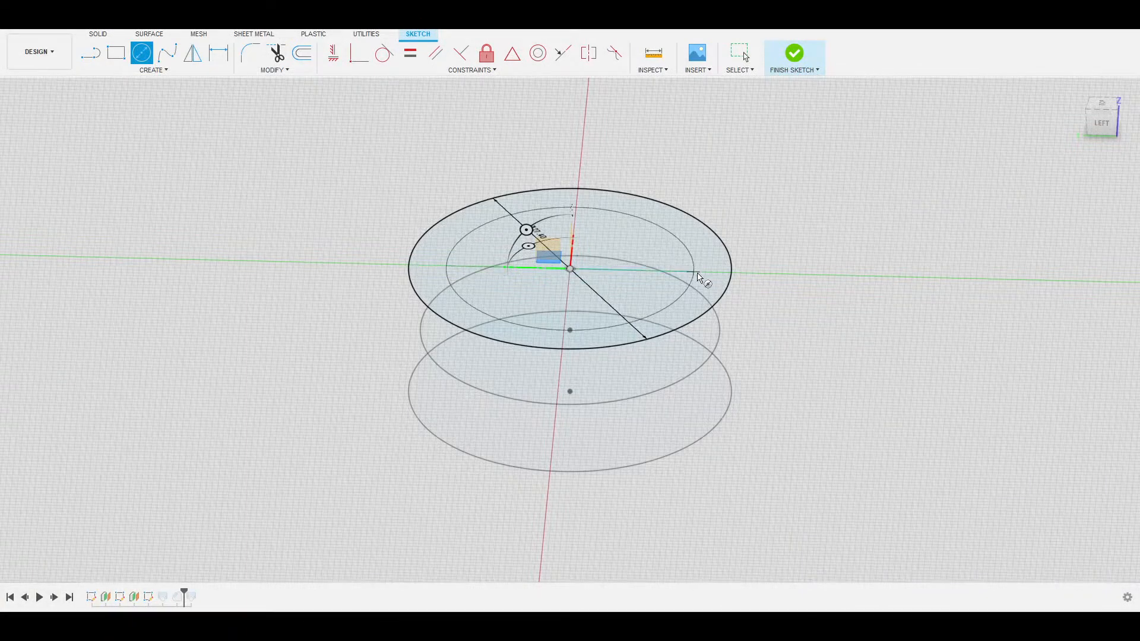
left_click(695, 272)
key("Escape")
middle_click_drag(774, 240, 770, 264, "shift")
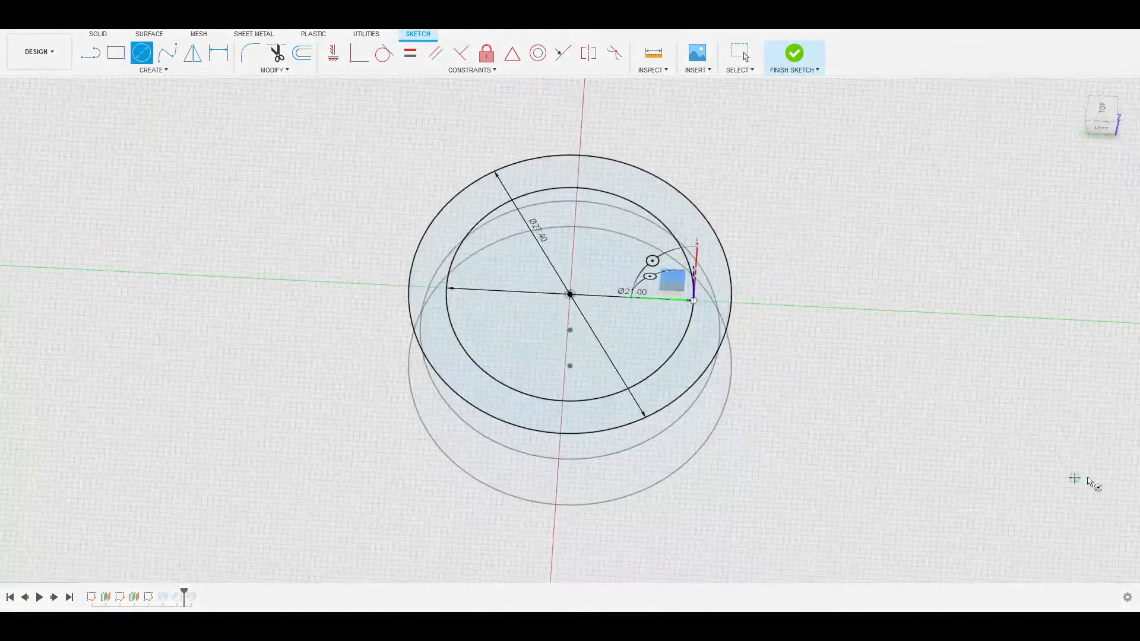
key("Escape")
left_click(943, 403)
mouse_move(813, 313)
middle_mouse_down("shift")
mouse_move(814, 351)
mouse_move(802, 311)
mouse_move(804, 331)
middle_mouse_up("shift")
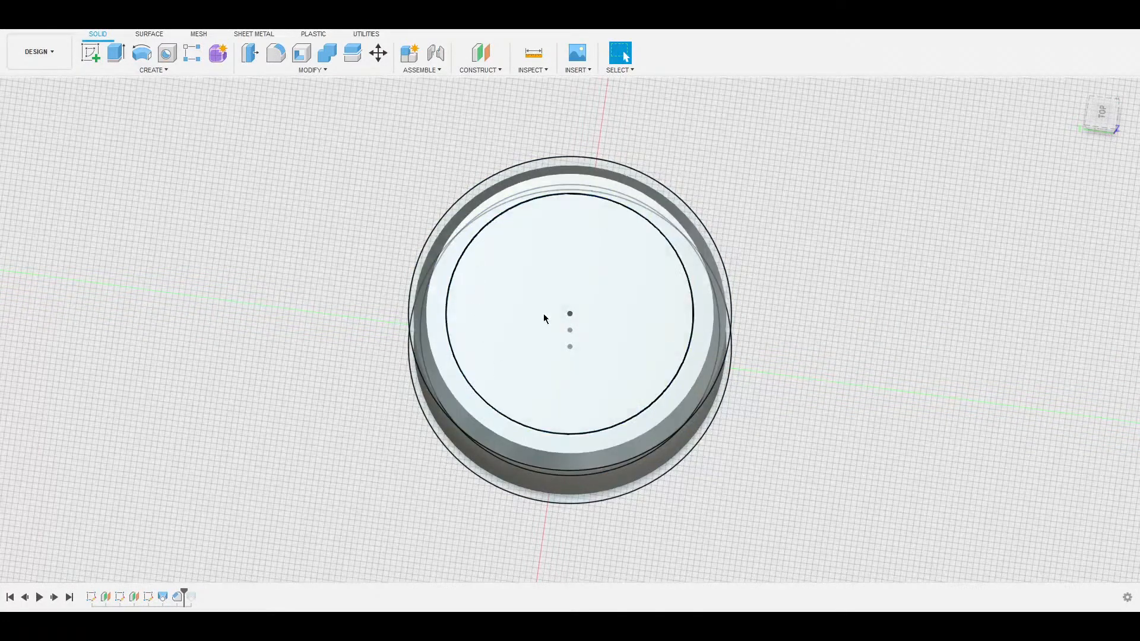
middle_click_drag(1028, 201, 1013, 140, "shift")
scroll(328, 352, "down", 3)
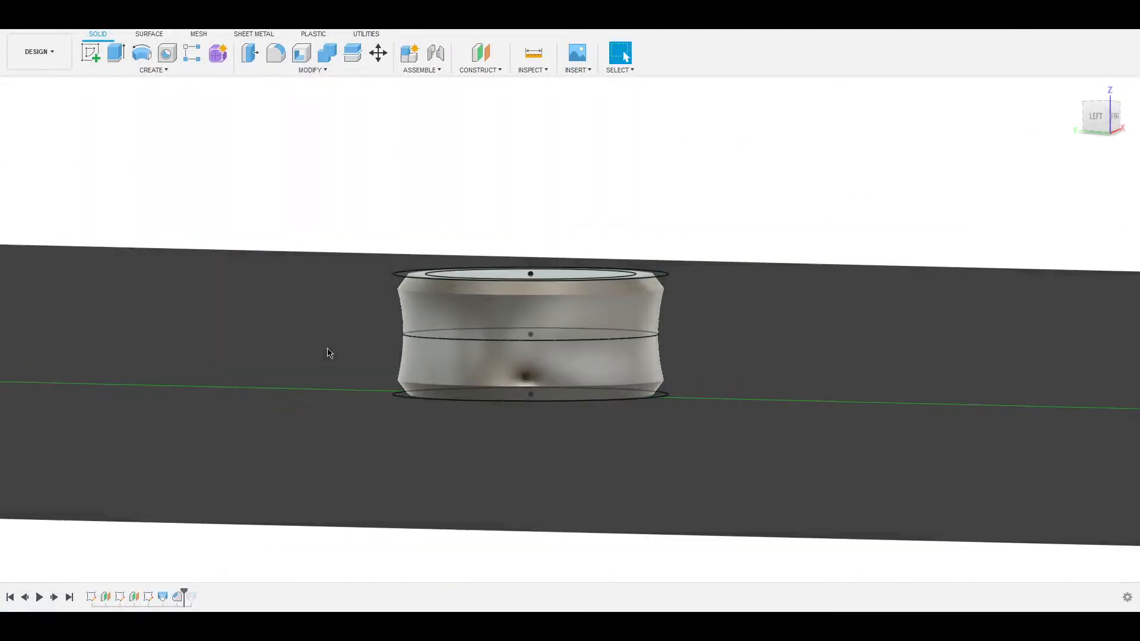
scroll(328, 352, "up", 5)
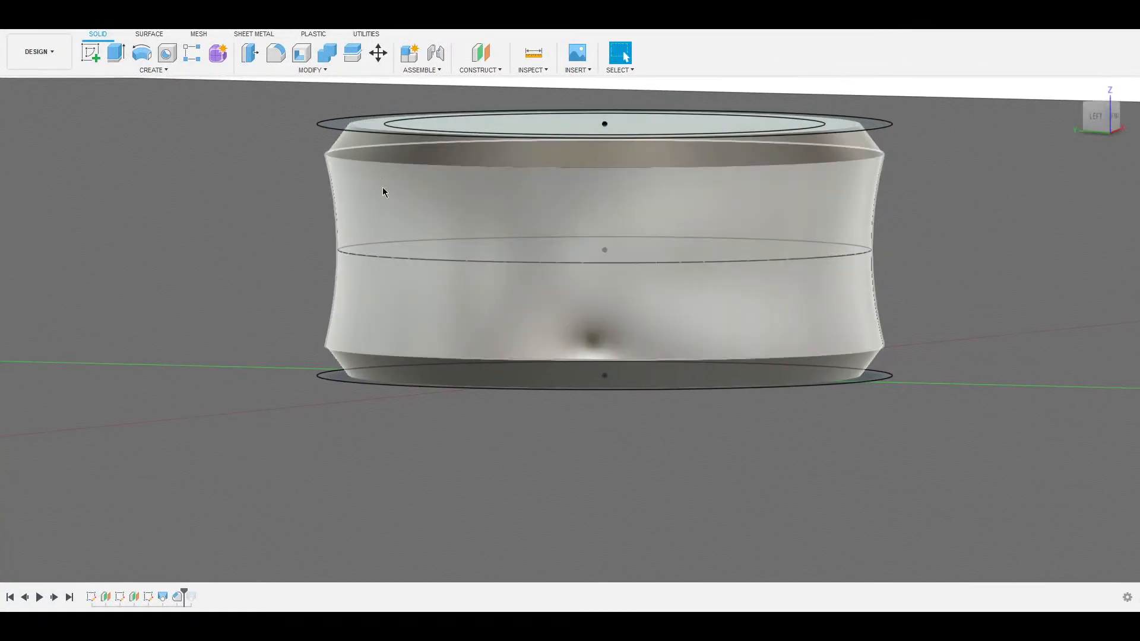
middle_click_drag(891, 215, 857, 313, "shift")
left_click(1102, 115)
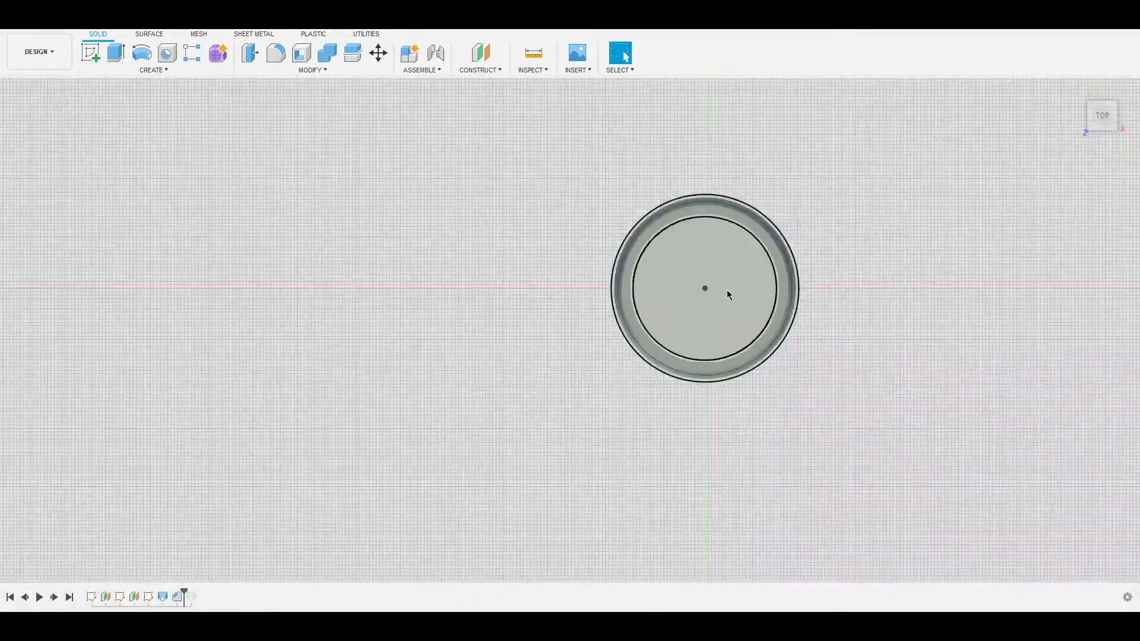
left_click(730, 288)
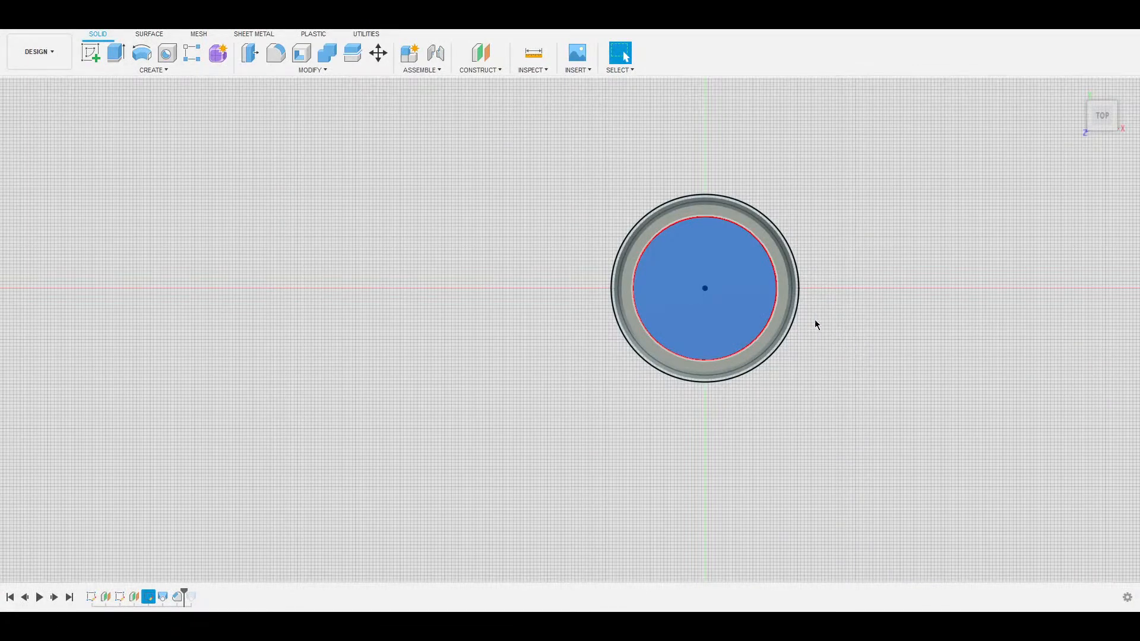
scroll(832, 281, "down", 3)
scroll(840, 282, "up", 8)
middle_click_drag(774, 247, 868, 224)
scroll(901, 262, "down", 2)
scroll(896, 265, "up", 3)
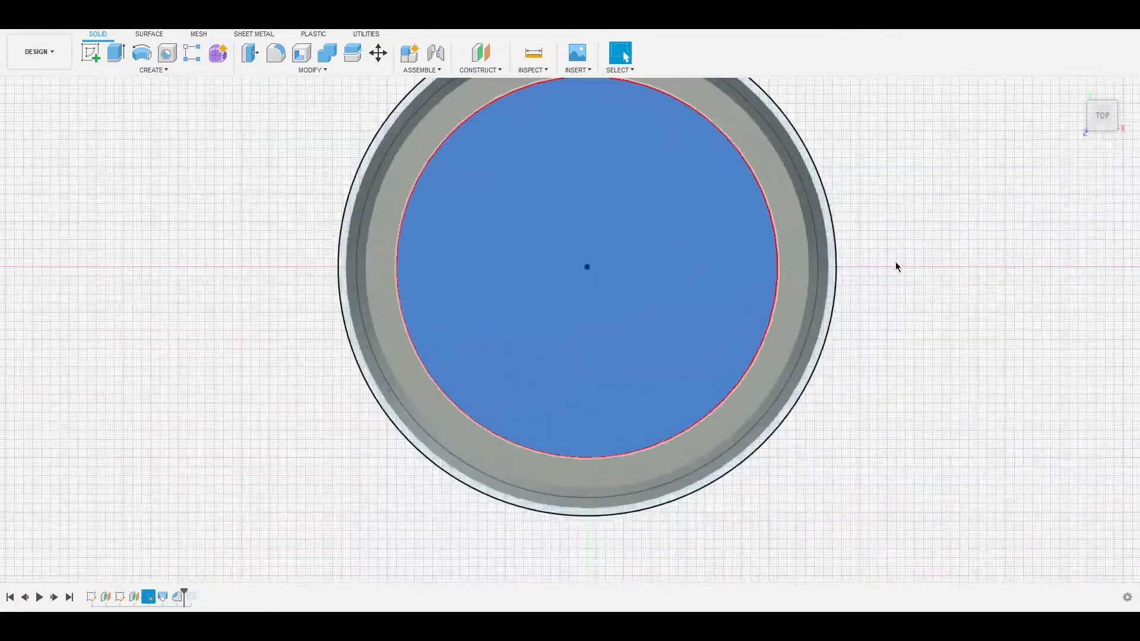
left_click(894, 221)
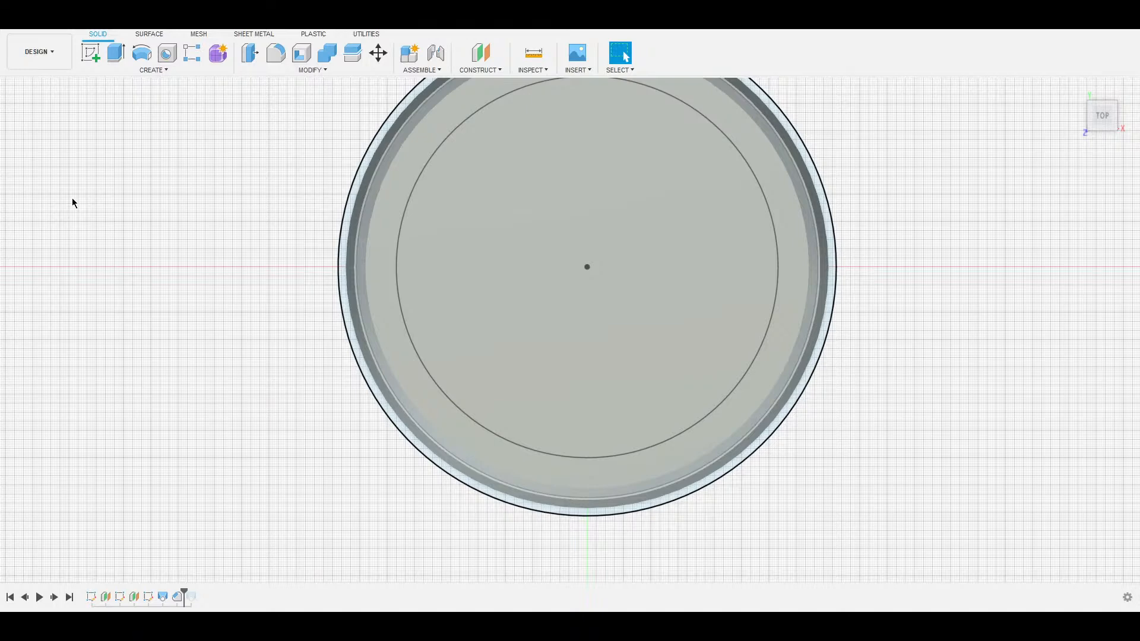
Reopen the top sketch, confirm the inner concentric circle at Ø21.00 mm, and select it.
double_click(86, 188)
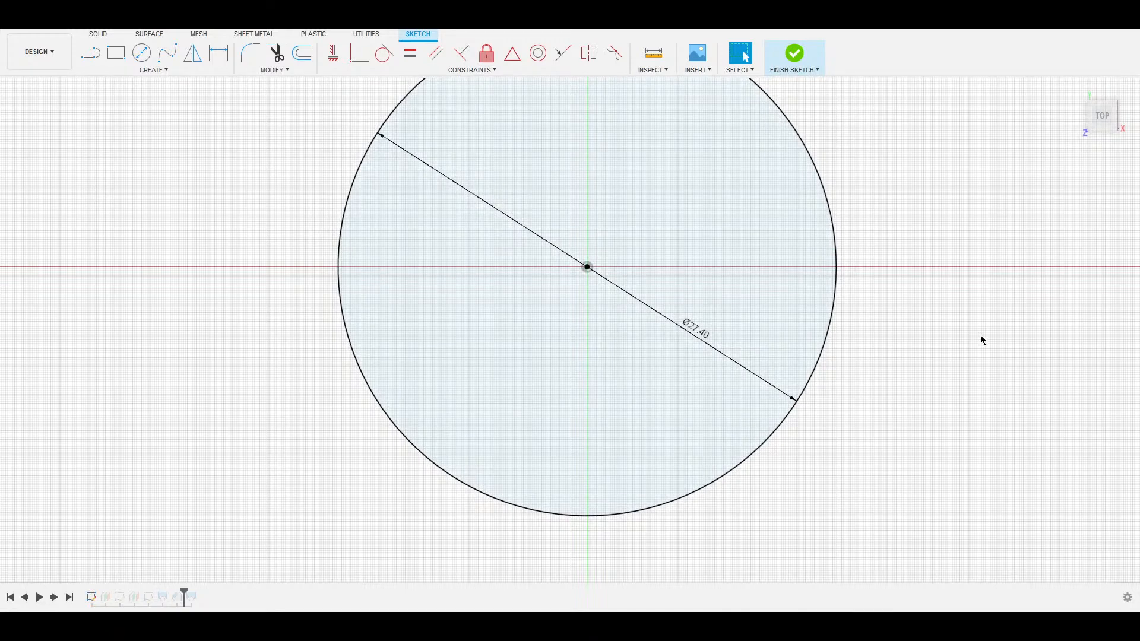
left_click(1109, 393)
double_click(817, 363)
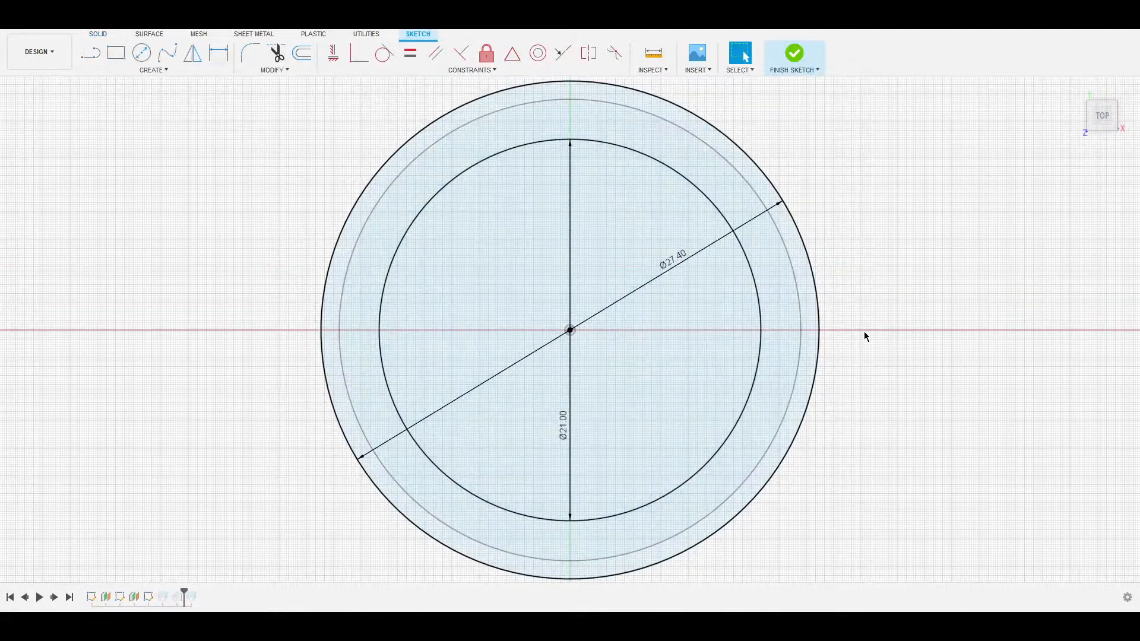
middle_click_drag(814, 394, 759, 339, "shift")
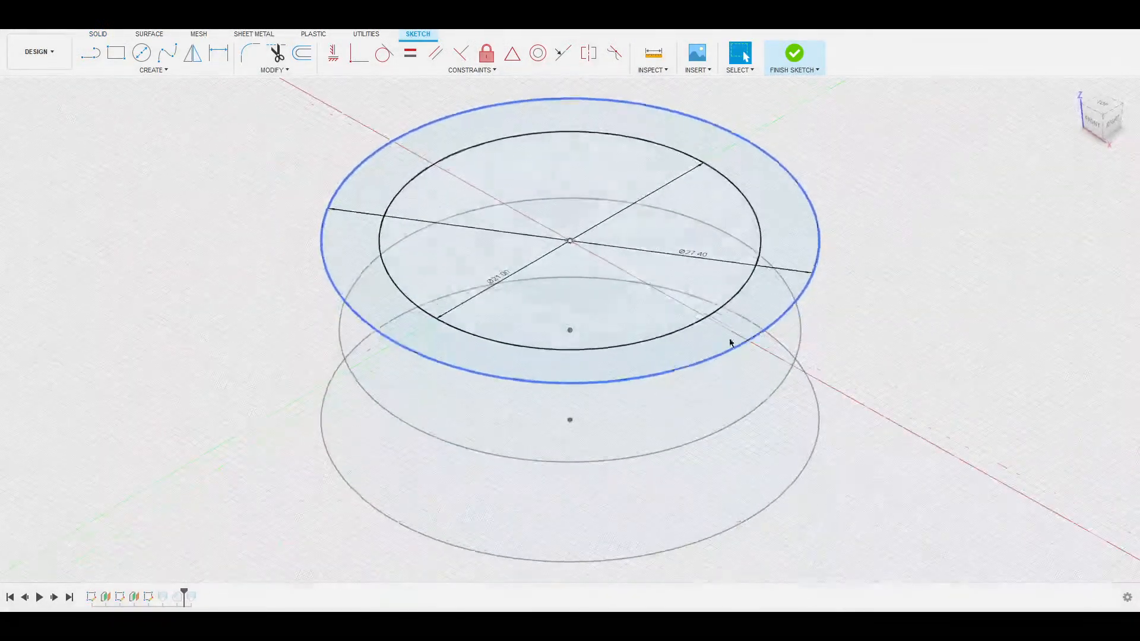
middle_click_drag(560, 302, 519, 323, "shift")
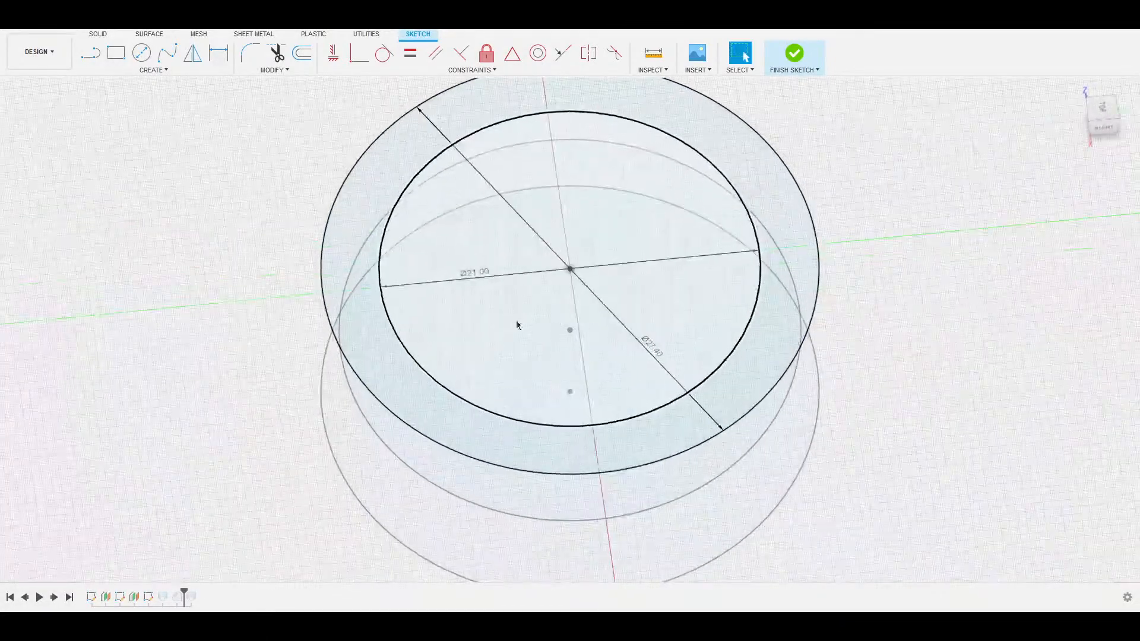
double_click(480, 272)
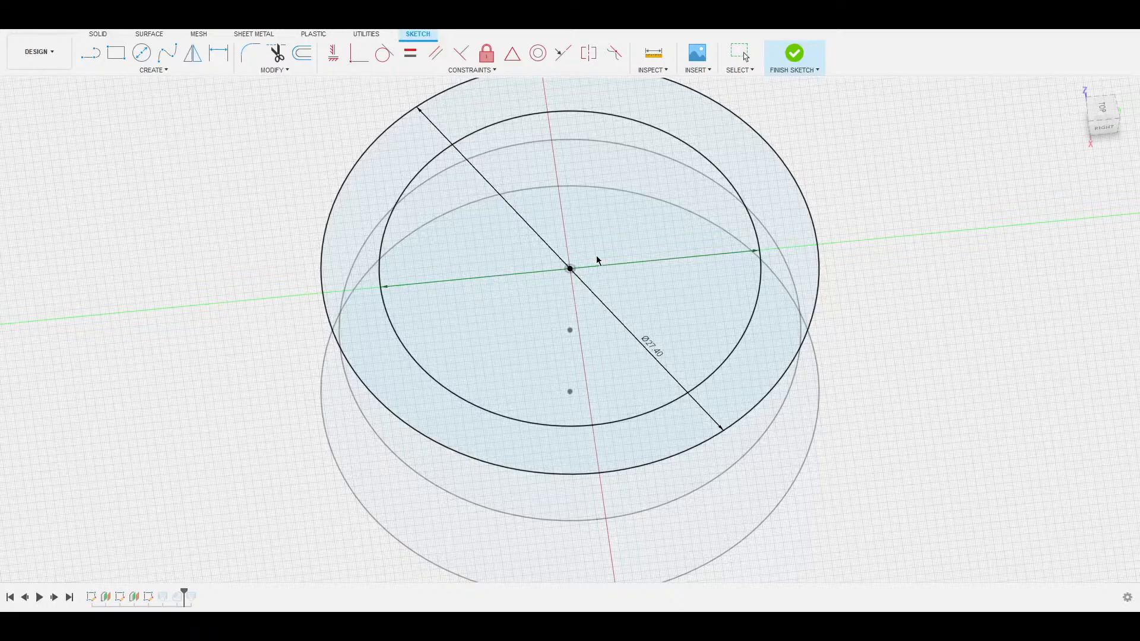
key("Return")
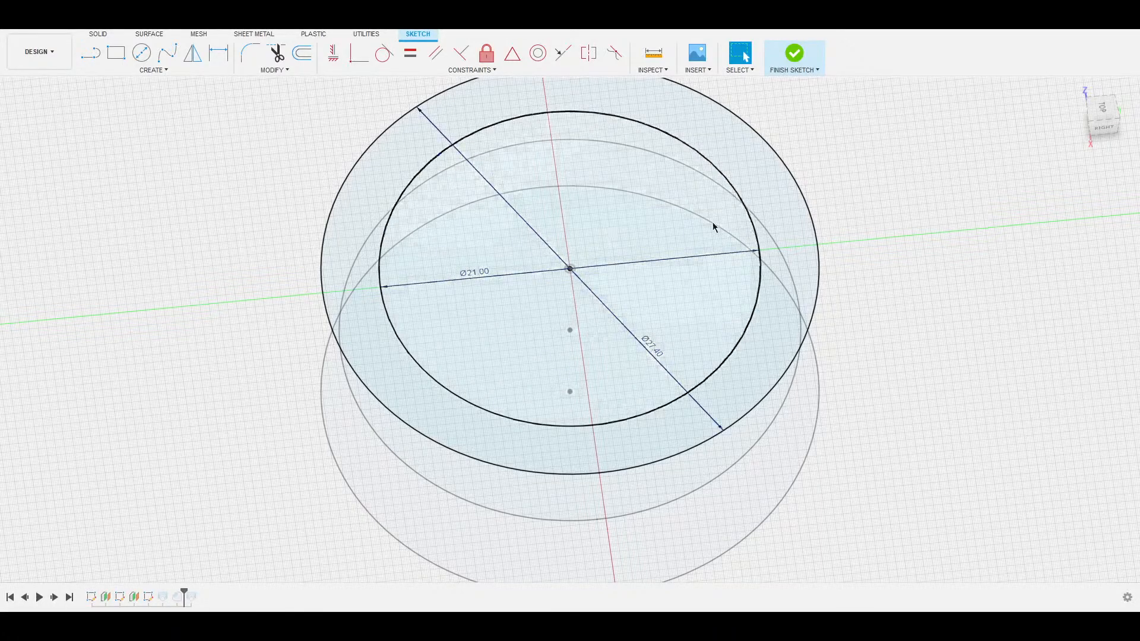
left_click(760, 234)
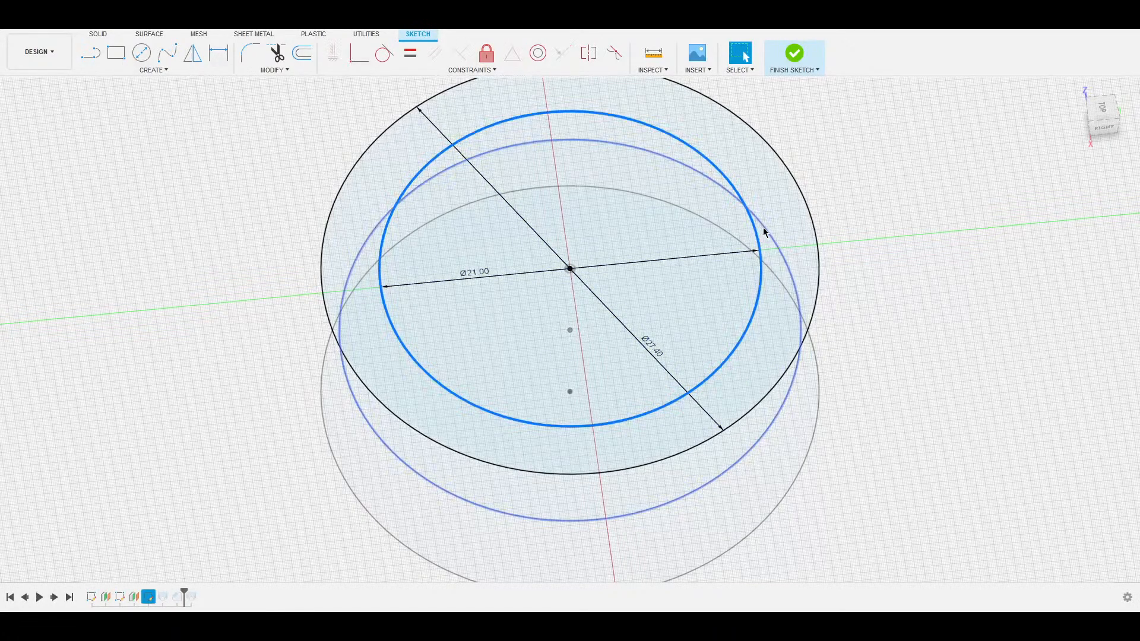
Start an offset of the Ø21.00 circle and enter an inward distance.
left_click(303, 55)
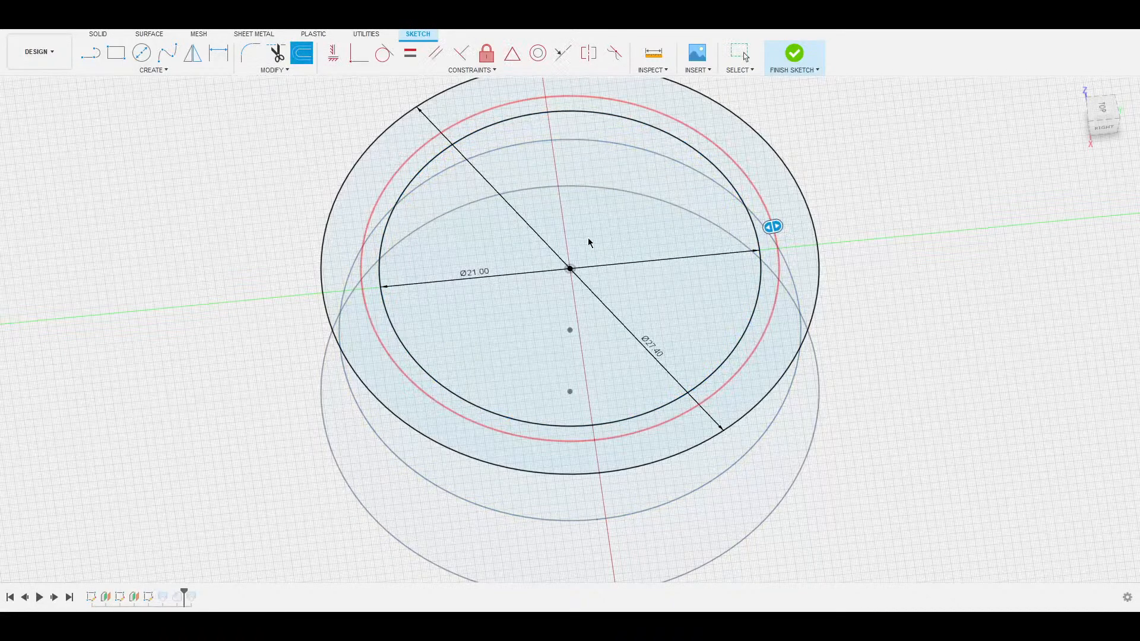
mouse_move(604, 227)
middle_mouse_down()
mouse_move(601, 257)
mouse_move(593, 248)
middle_mouse_up()
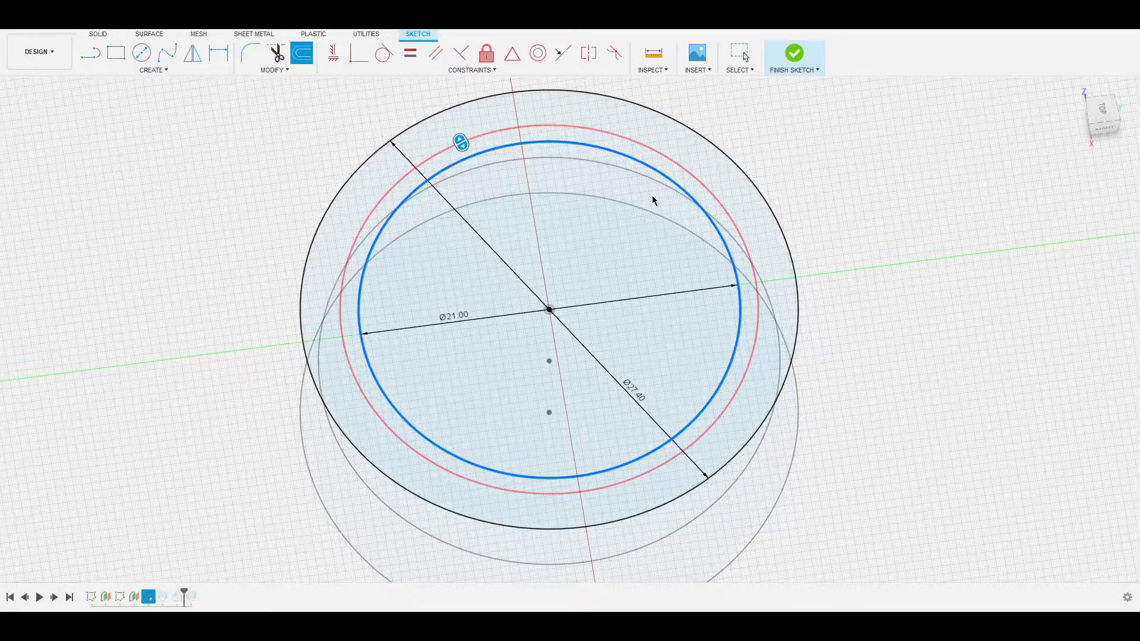
type("1")
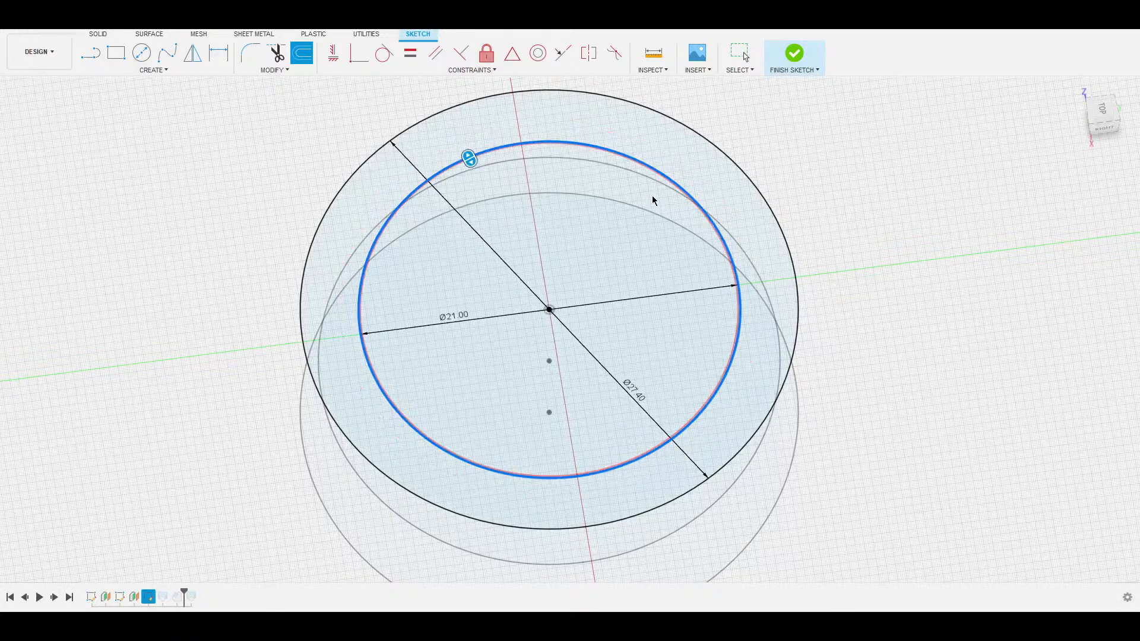
scroll(601, 178, "down", 3)
scroll(488, 234, "up", 6)
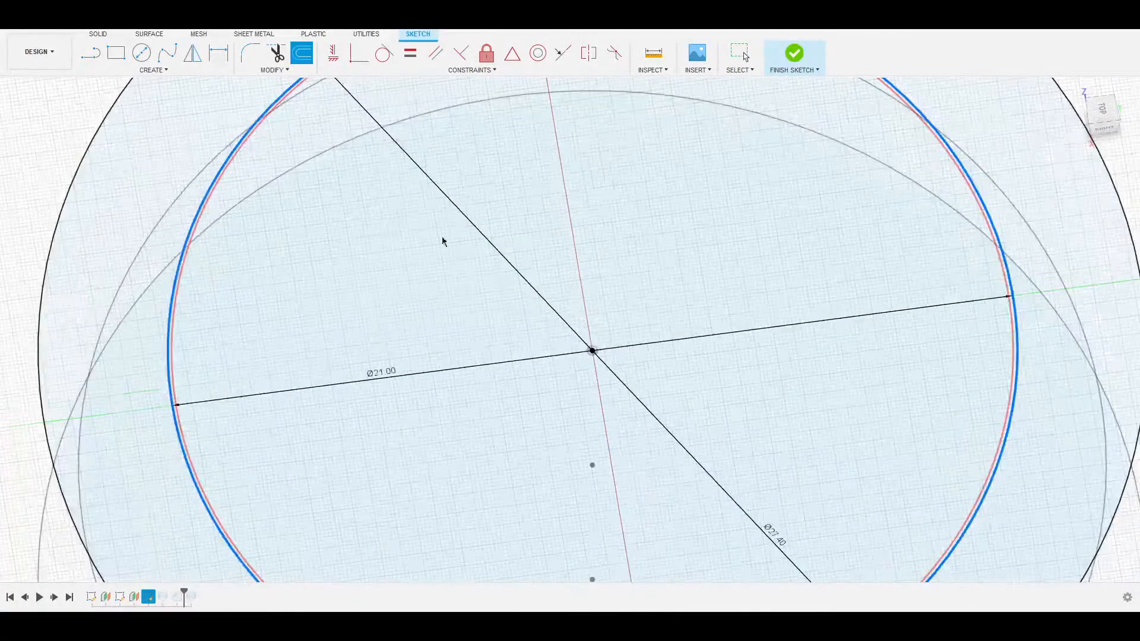
scroll(330, 249, "down", 4)
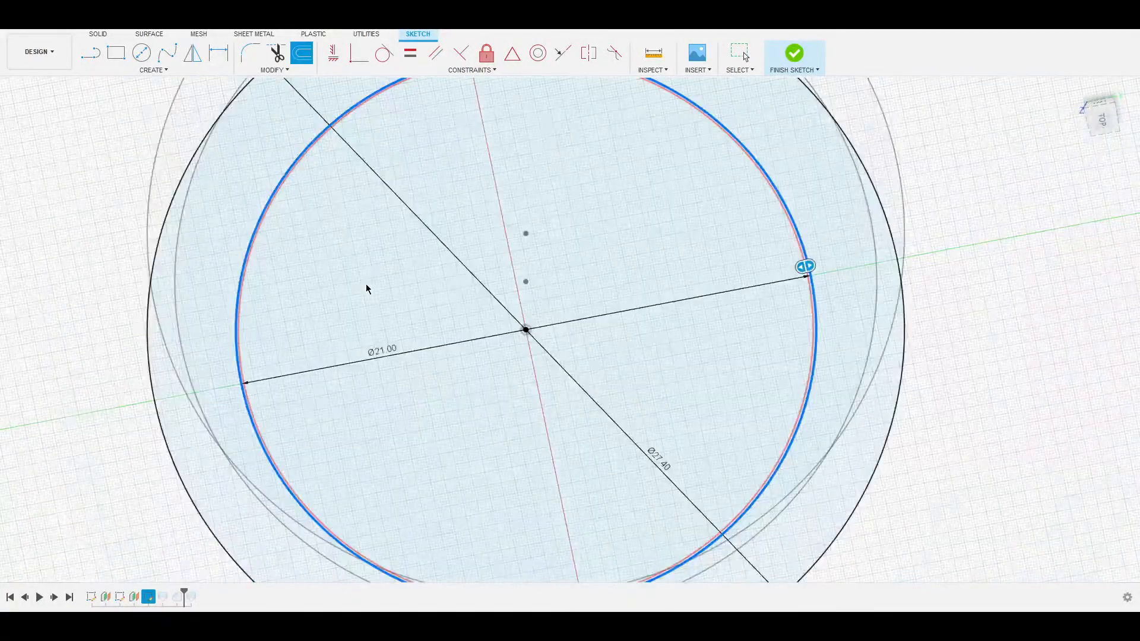
Check the offset circle's edge and apply the 0.10 mm inward offset.
mouse_move(707, 237)
middle_mouse_down()
mouse_move(719, 326)
mouse_move(678, 257)
mouse_move(641, 152)
mouse_move(643, 198)
middle_mouse_up()
key("o")
scroll(624, 233, "down", 1)
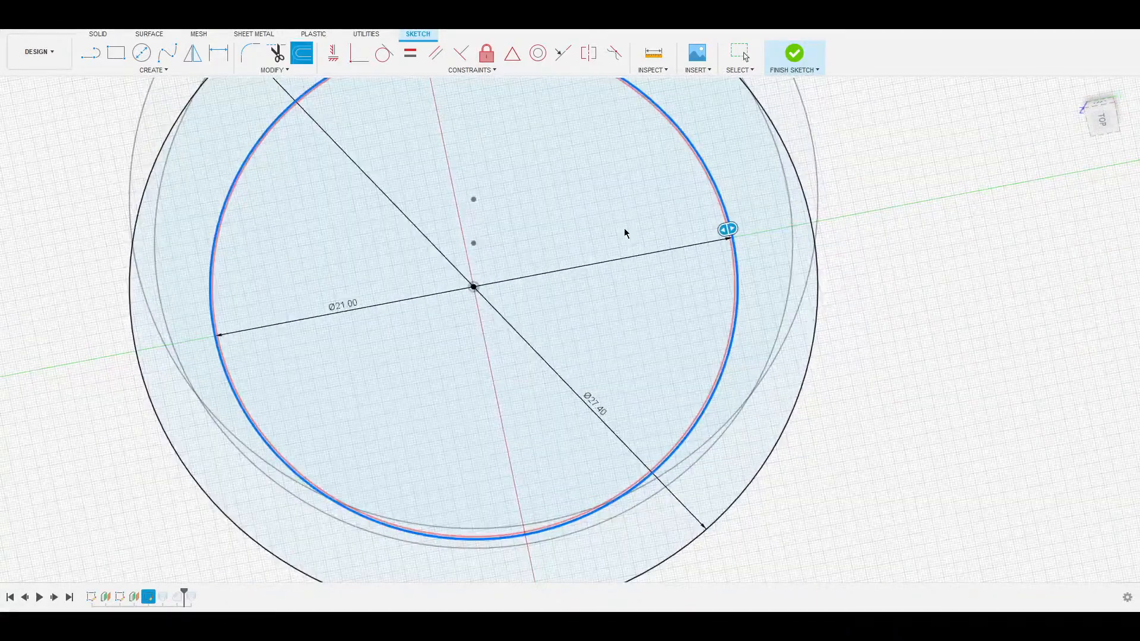
scroll(640, 234, "up", 1)
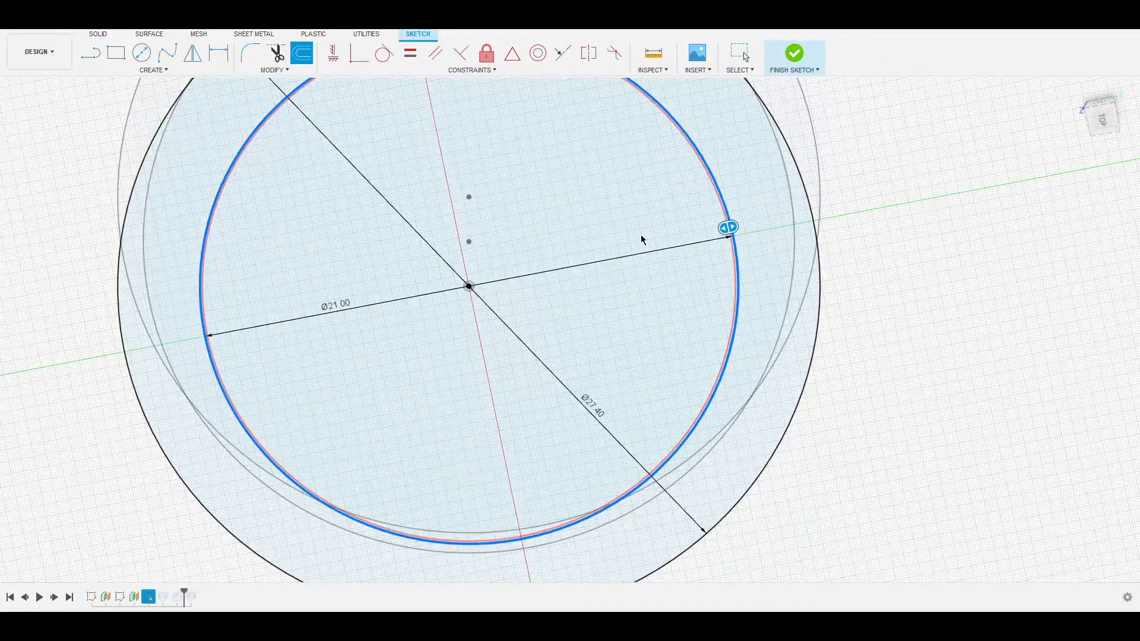
scroll(784, 314, "down", 3)
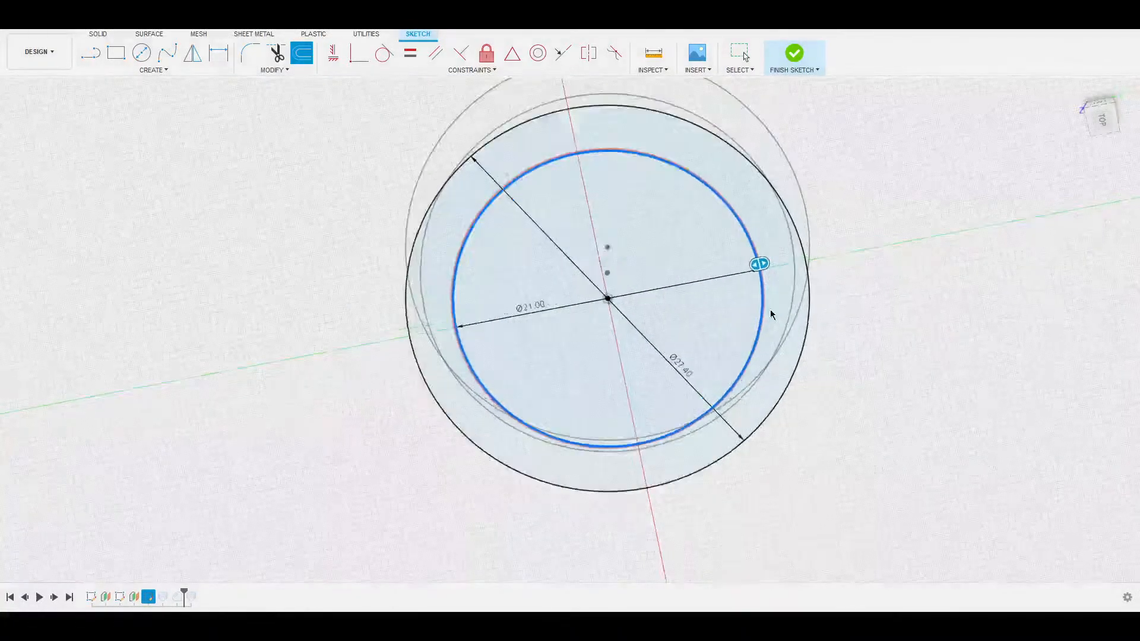
scroll(742, 324, "up", 5)
scroll(737, 309, "up", 2)
middle_click_drag(736, 291, 543, 283)
scroll(563, 301, "down", 4)
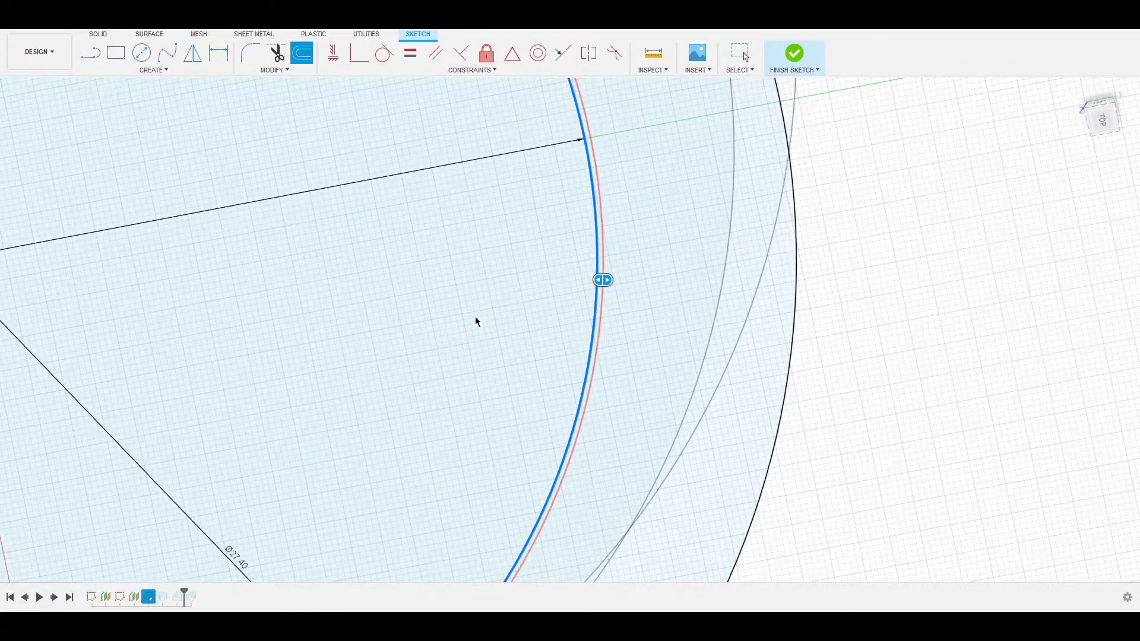
scroll(402, 318, "down", 3)
mouse_move(373, 288)
middle_mouse_down()
mouse_move(560, 295)
mouse_move(578, 311)
middle_mouse_up()
key("Return")
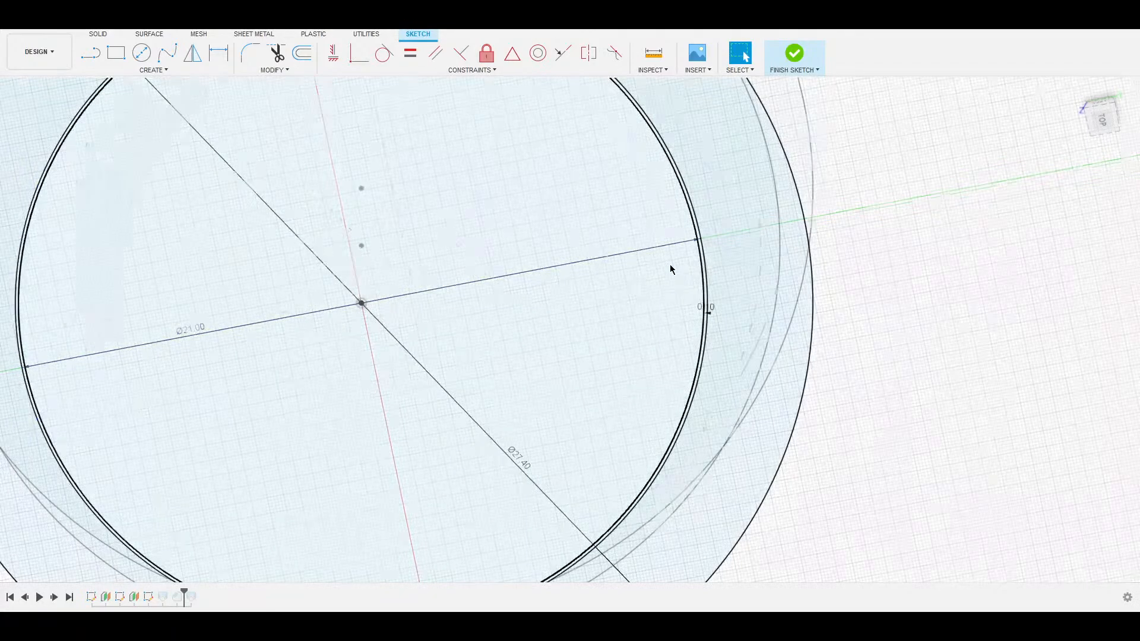
scroll(672, 265, "down", 3)
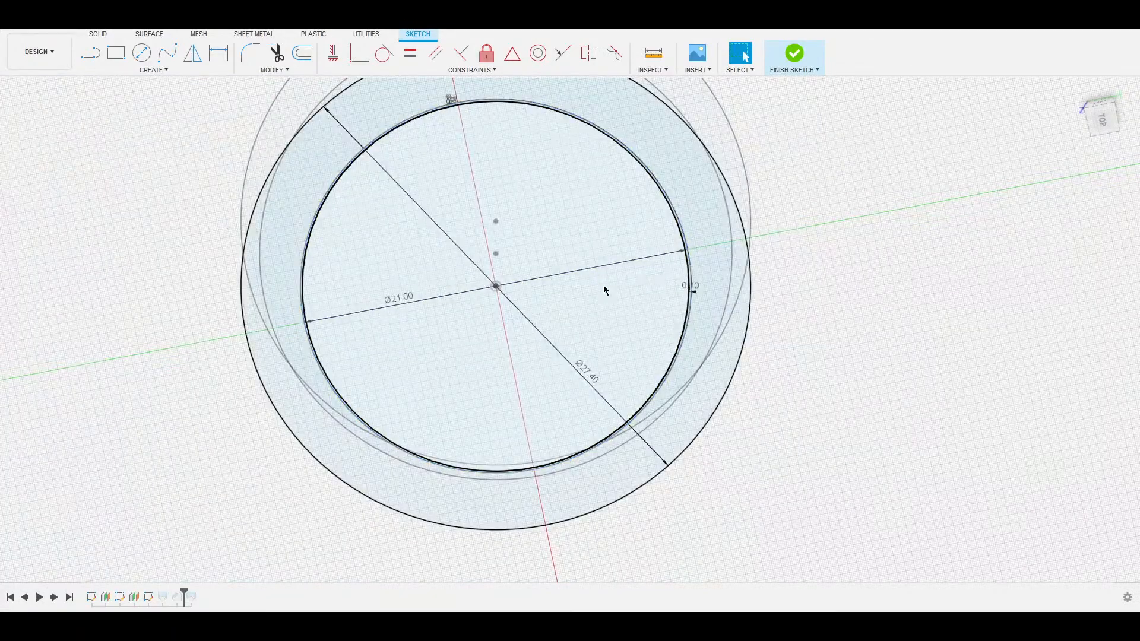
scroll(605, 290, "down", 2)
Extrude-cut the thin 0.10 mm ring profile down through the tube's full height.
scroll(623, 272, "up", 7)
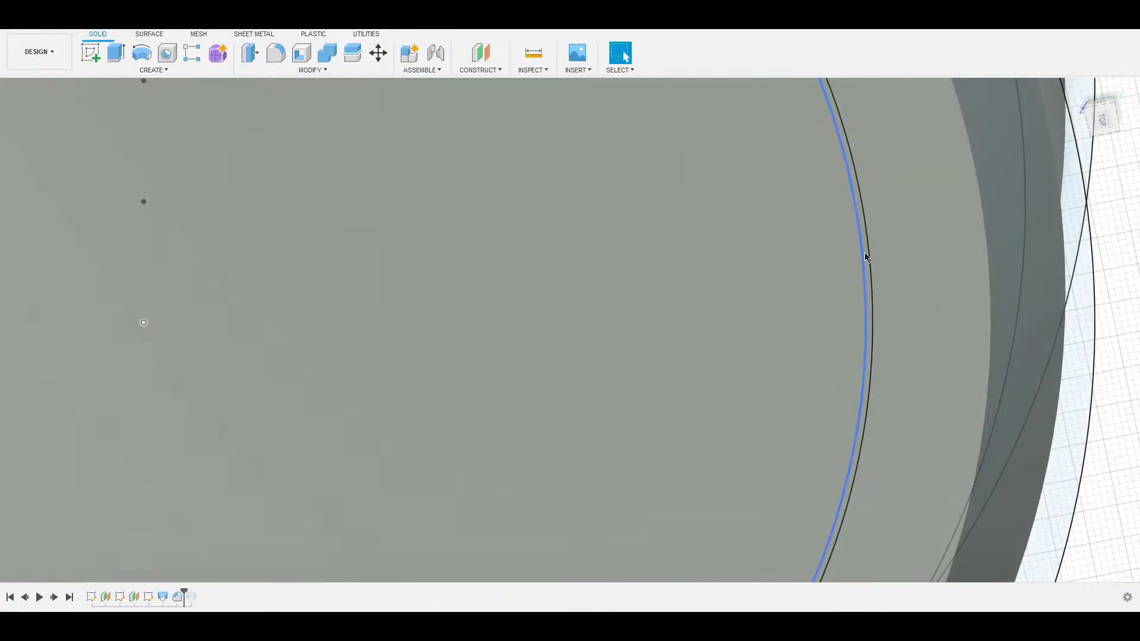
scroll(866, 253, "up", 1)
left_click(859, 248)
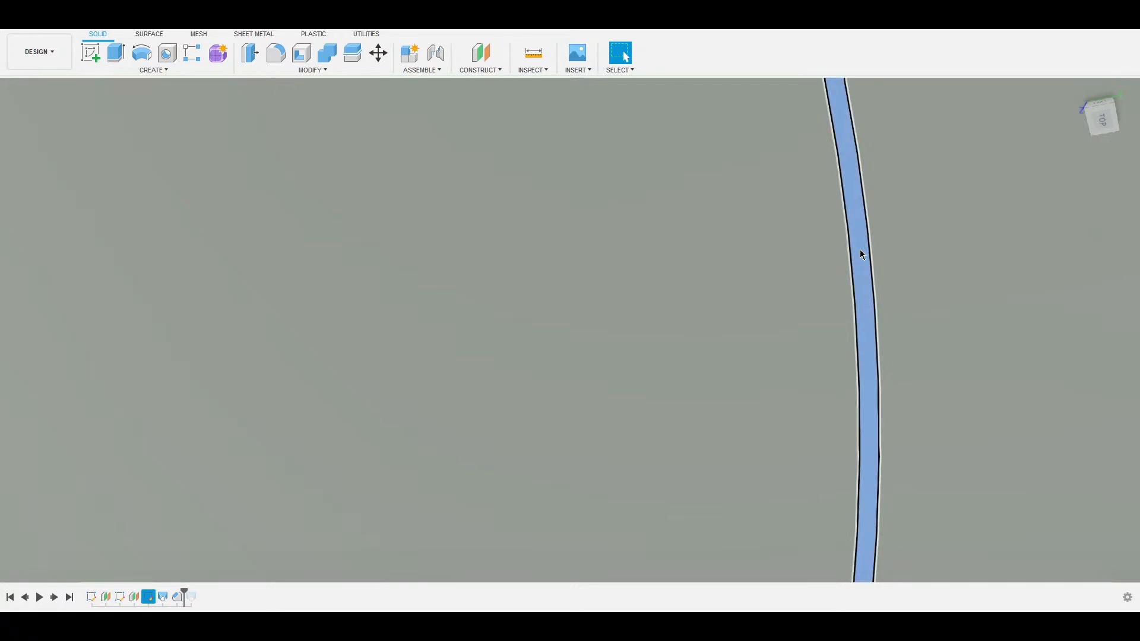
scroll(839, 253, "down", 5)
scroll(799, 281, "down", 3)
key("e")
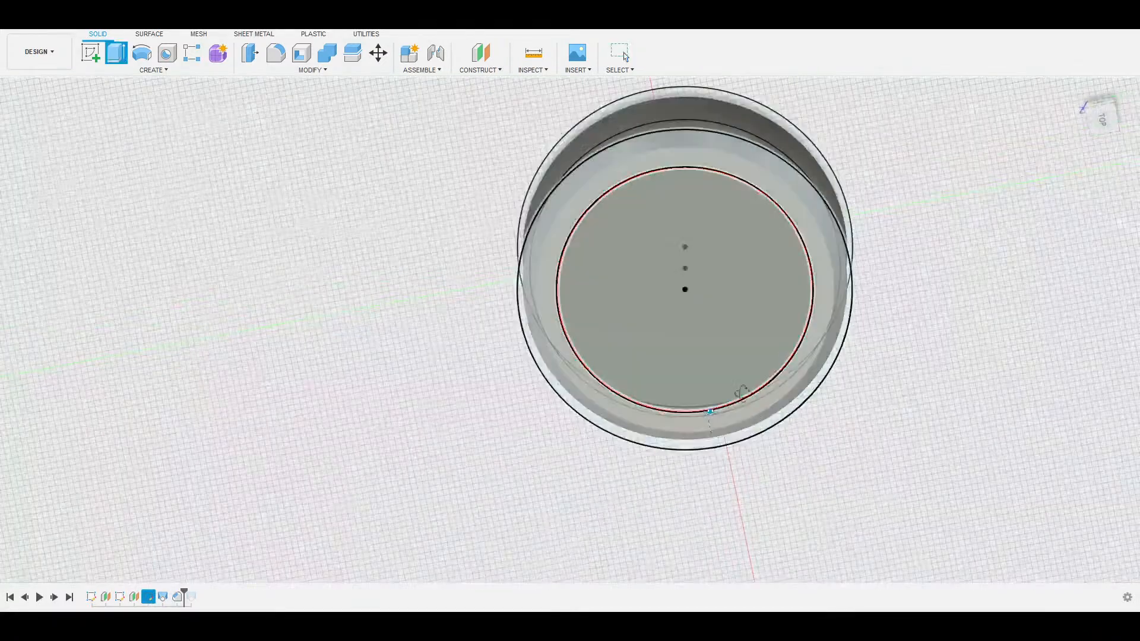
left_click(751, 409)
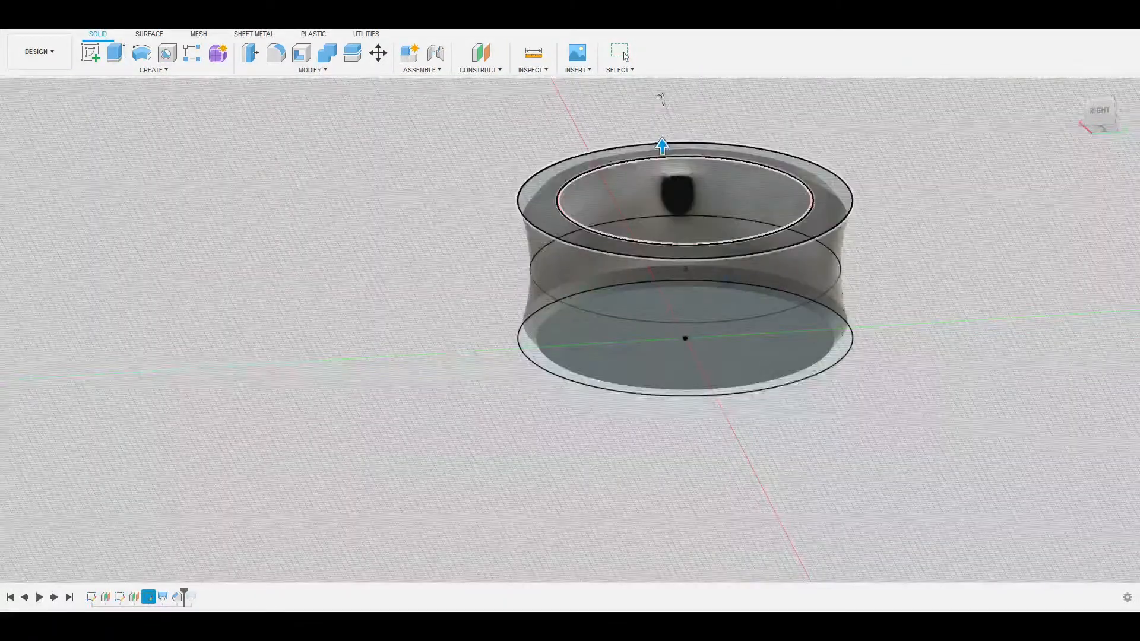
left_click_drag(662, 146, 763, 345)
key("Return")
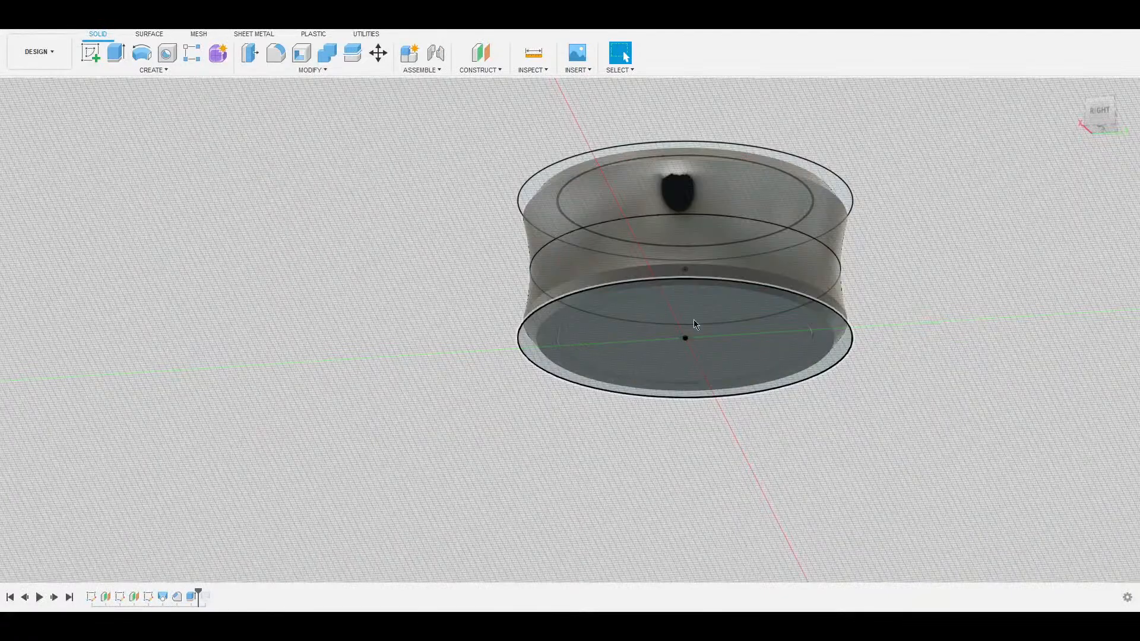
Hide the sketch lines so the separated ring and core bodies show.
middle_click_drag(686, 238, 676, 361, "shift")
scroll(659, 344, "down", 3)
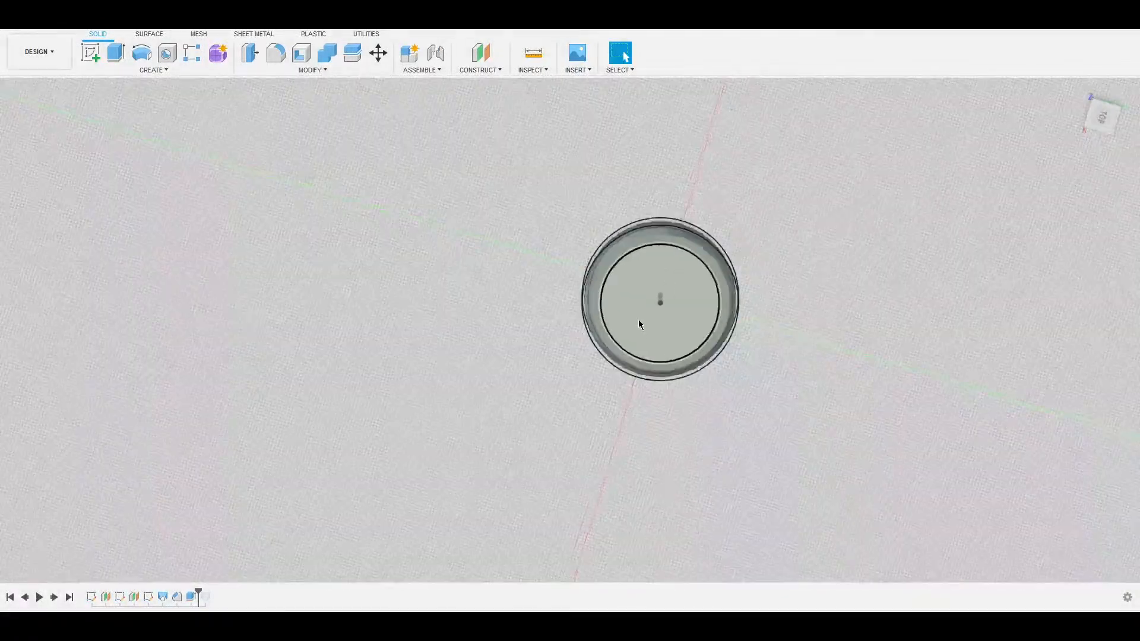
scroll(641, 320, "up", 6)
middle_click_drag(690, 264, 558, 312)
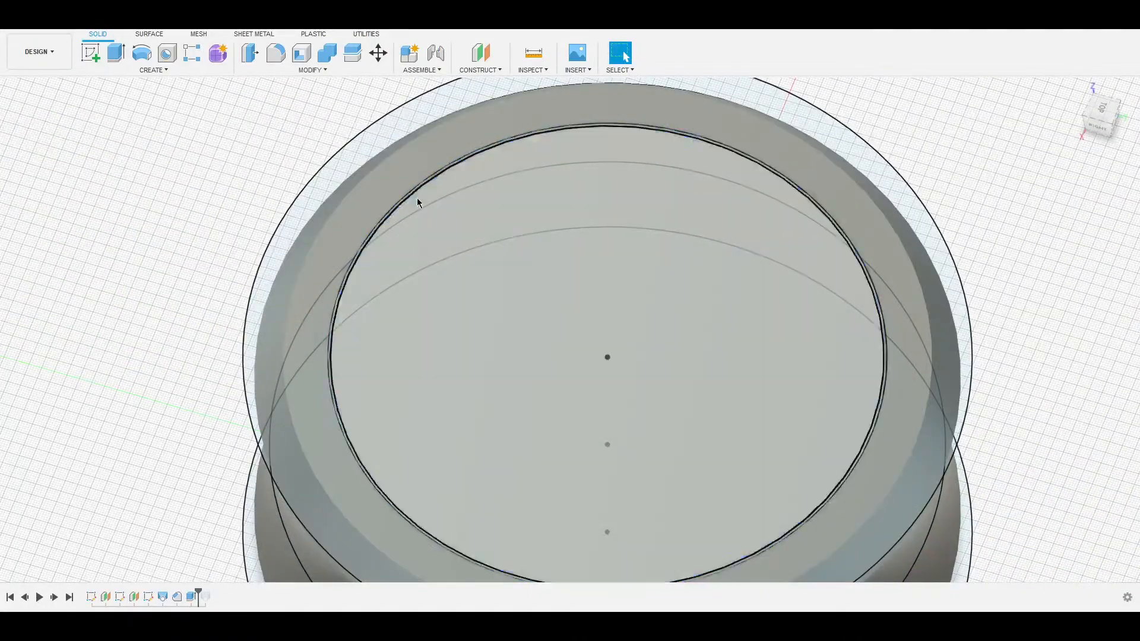
scroll(359, 224, "down", 3)
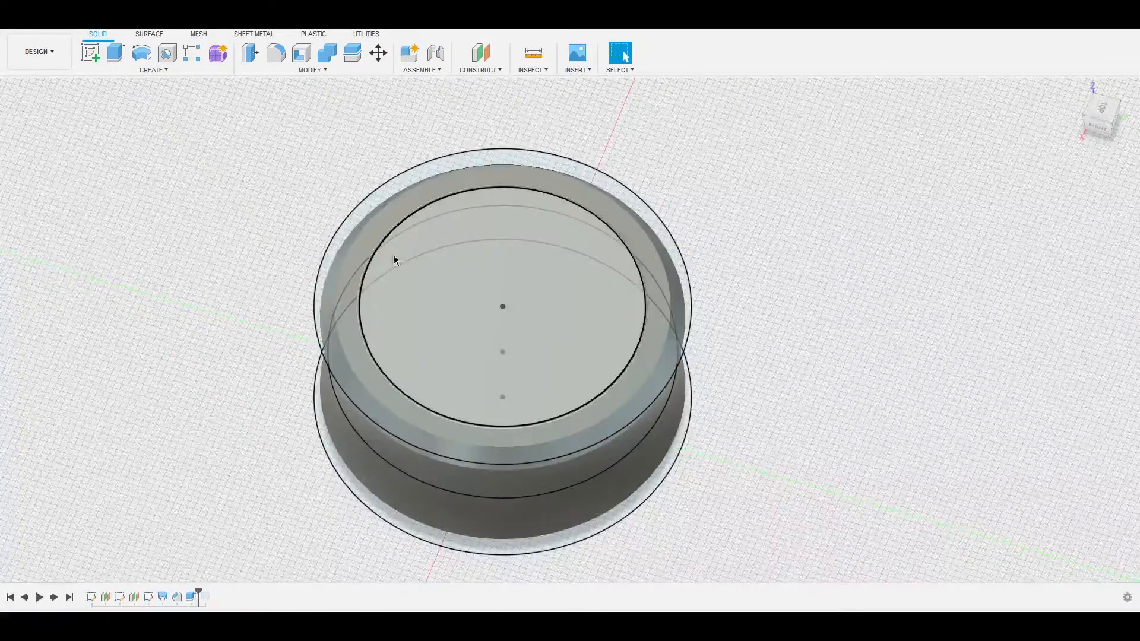
left_click(39, 176)
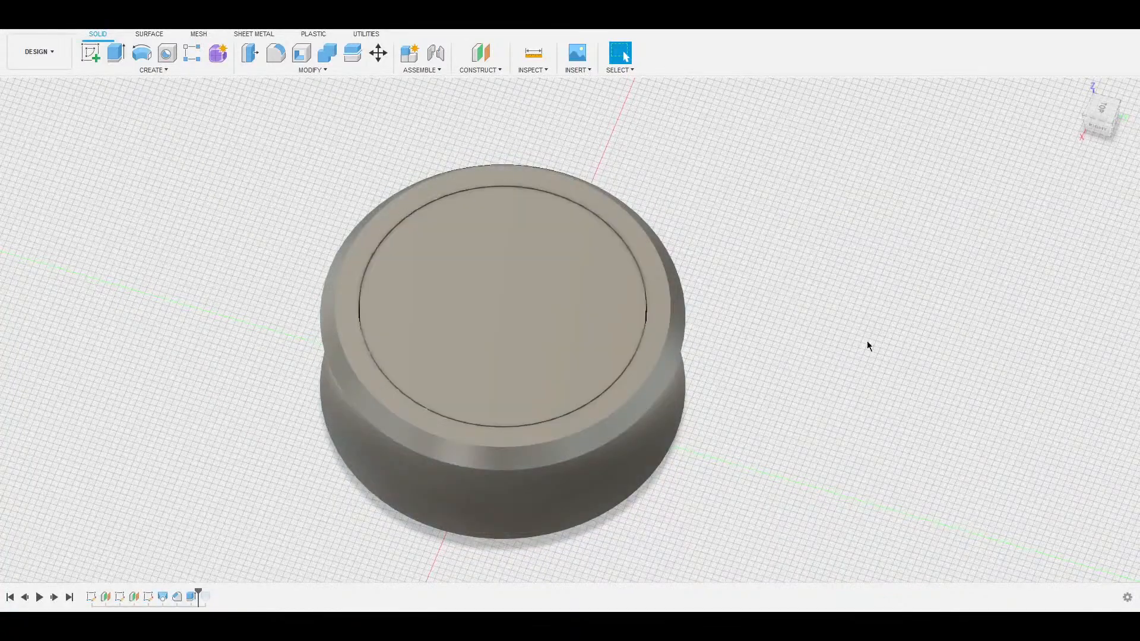
middle_click_drag(784, 287, 777, 257, "shift")
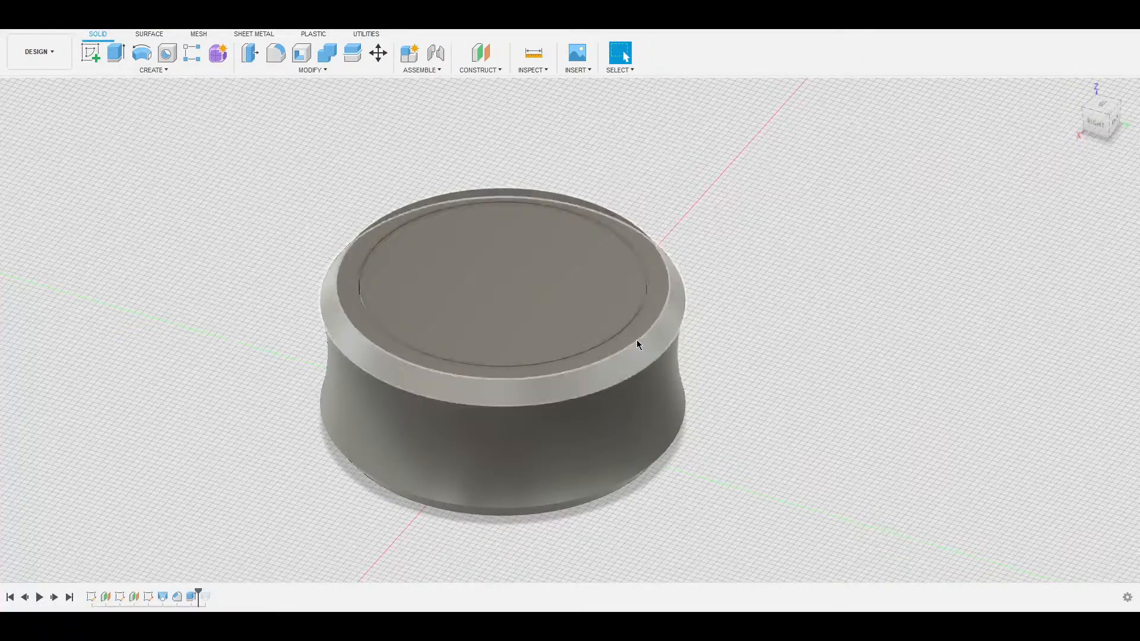
middle_click_drag(507, 205, 503, 238, "shift")
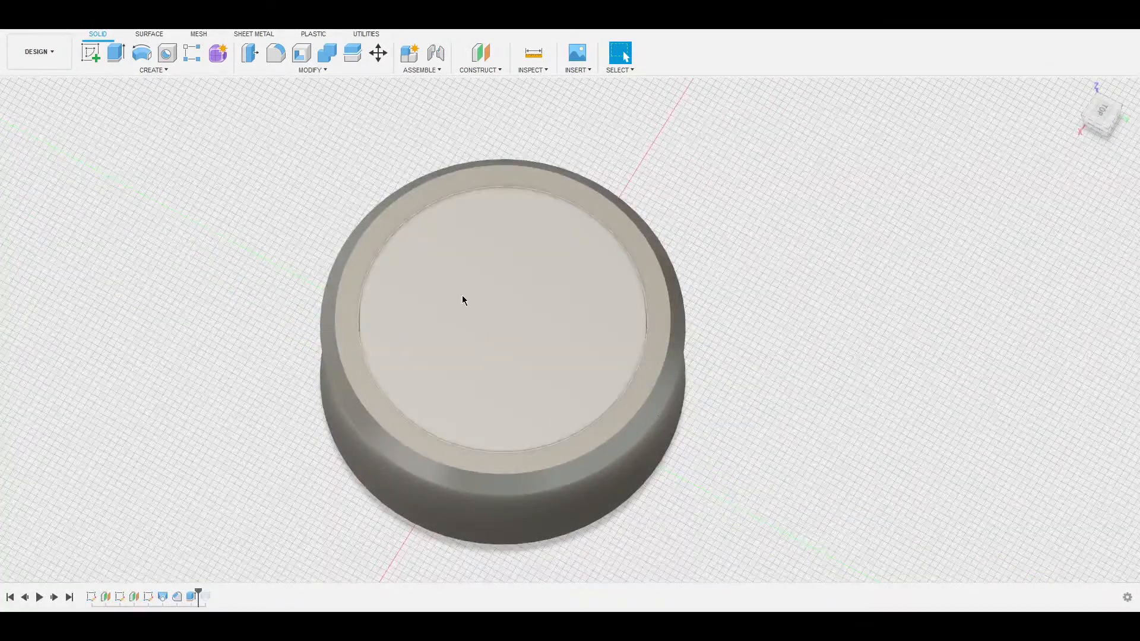
left_click(419, 264)
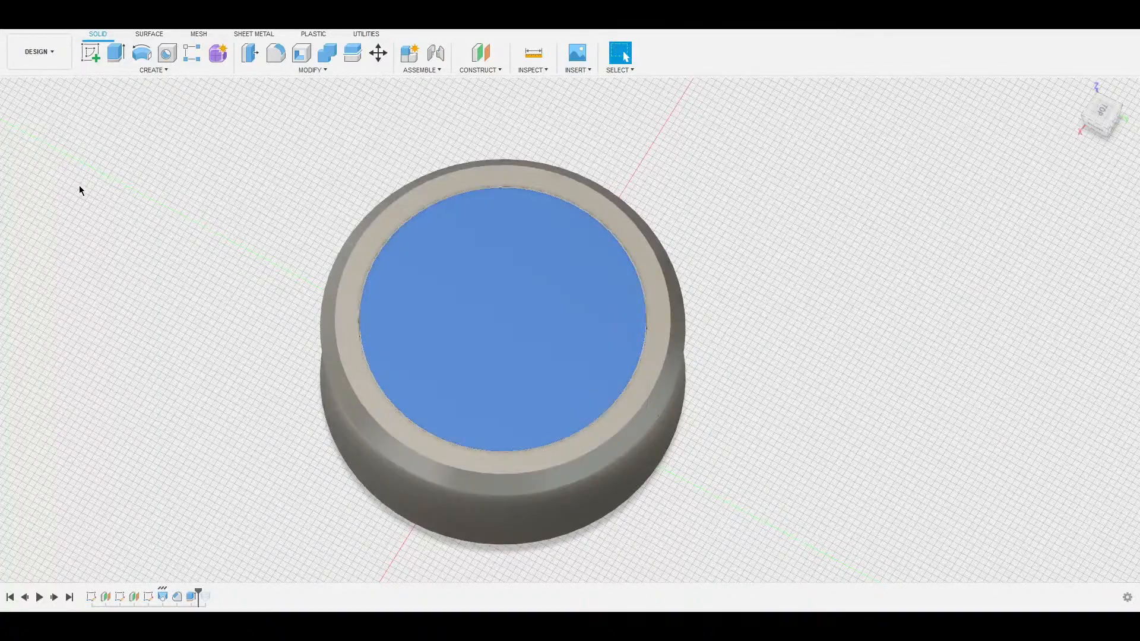
Inspect the outer ring and inner core bodies, leaving the inner core hidden.
left_click(81, 191)
left_click(48, 191)
left_click(296, 250)
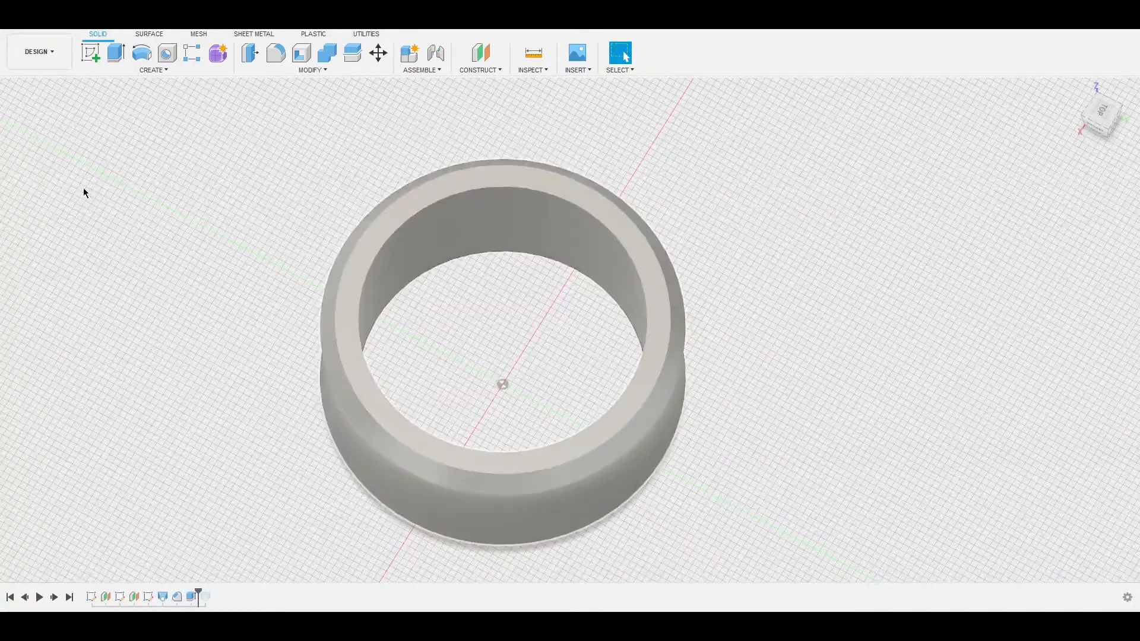
left_click(85, 188)
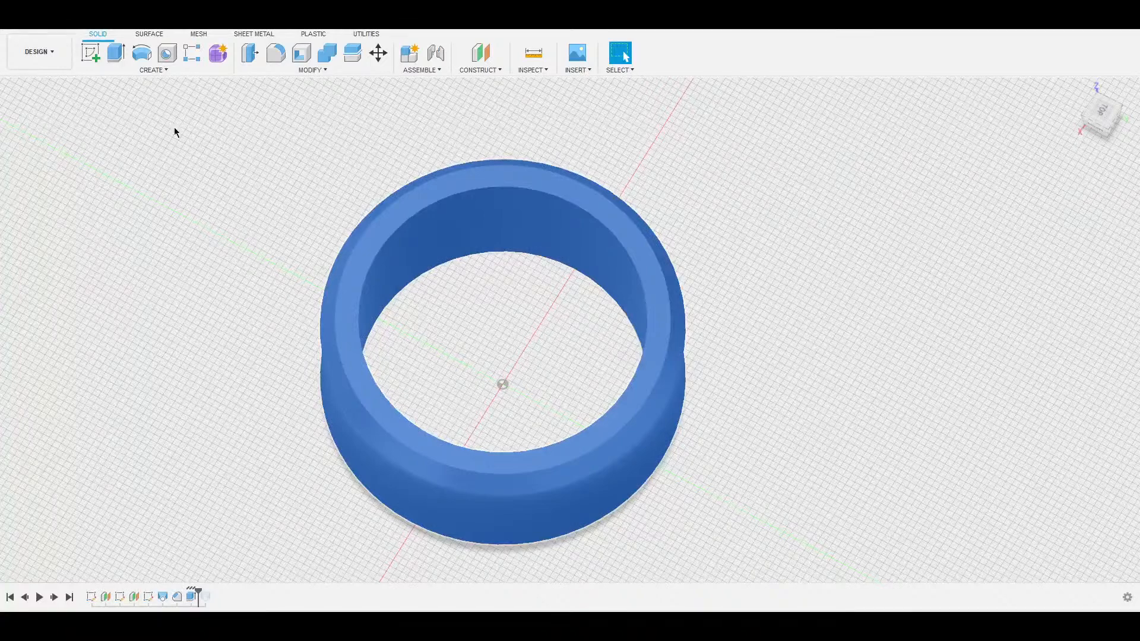
left_click(97, 173)
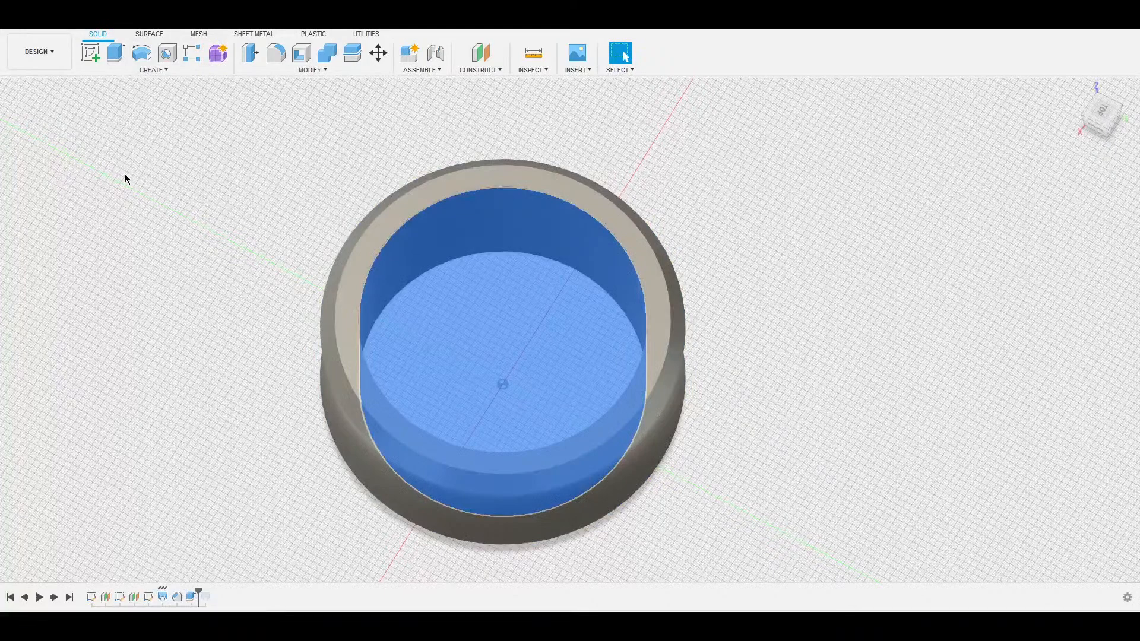
left_click(195, 184)
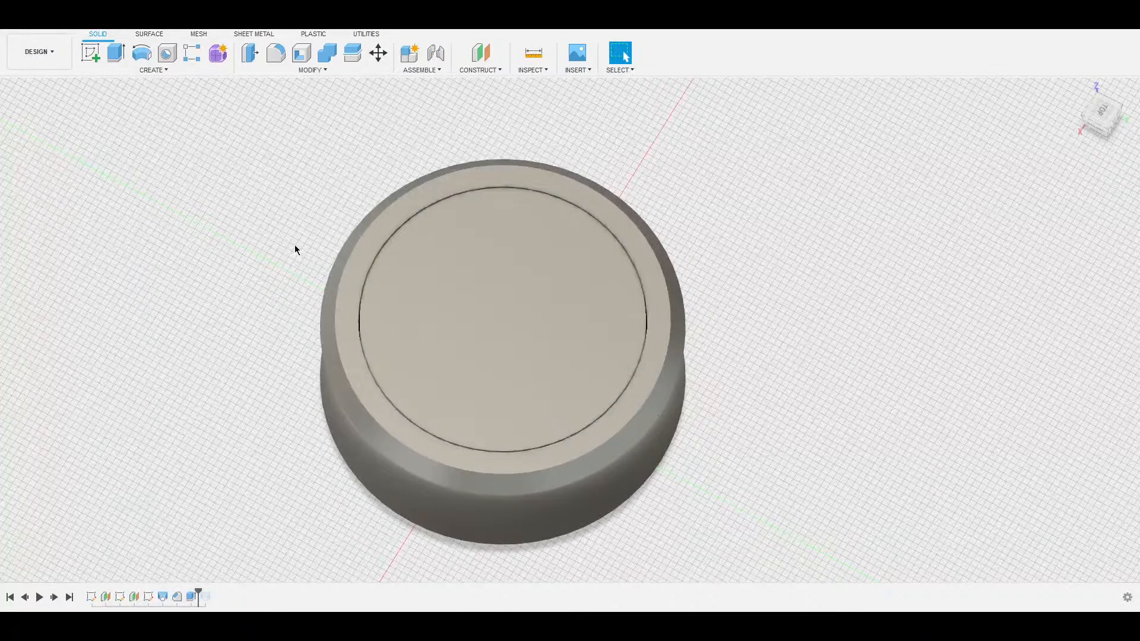
left_click(51, 177)
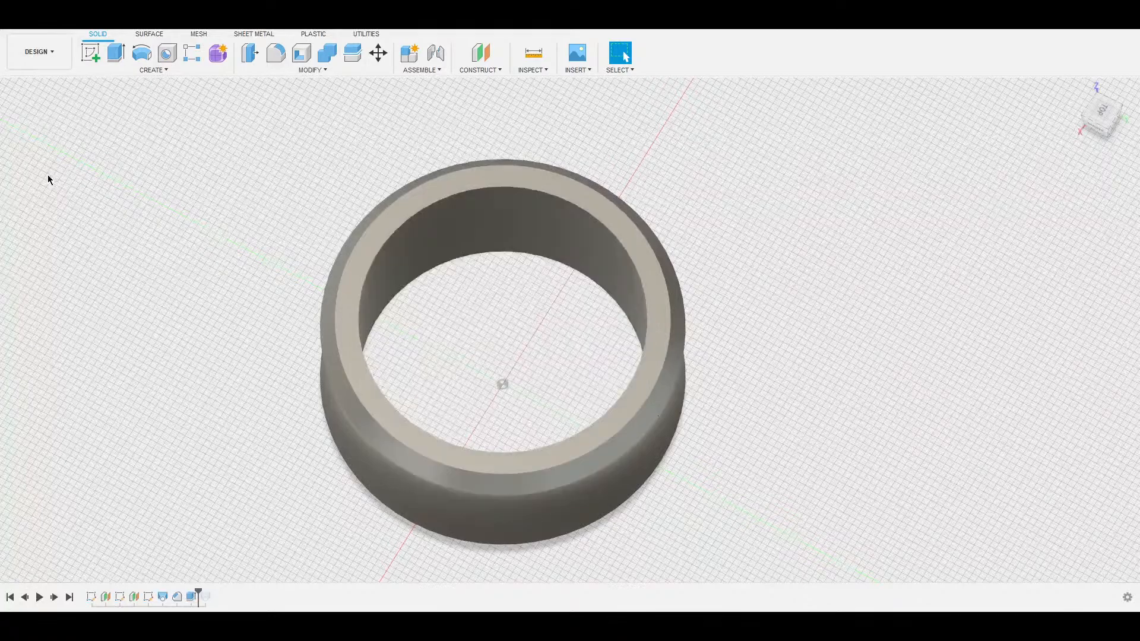
From the top view, start a new sketch on the inner pocket's circular floor.
left_click(1101, 112)
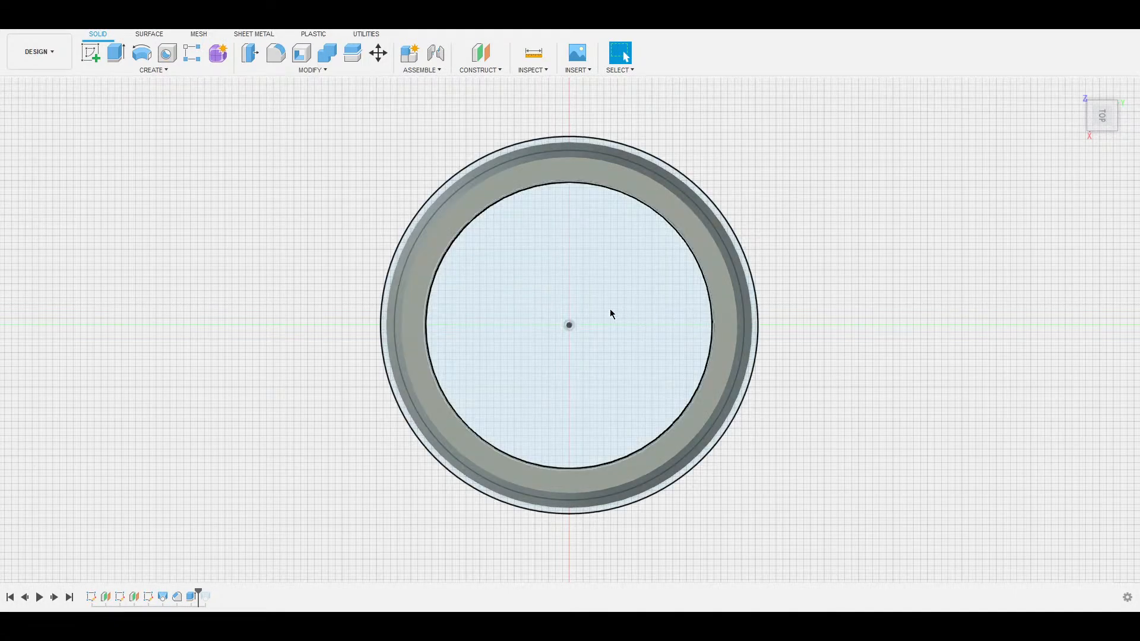
left_click(596, 282)
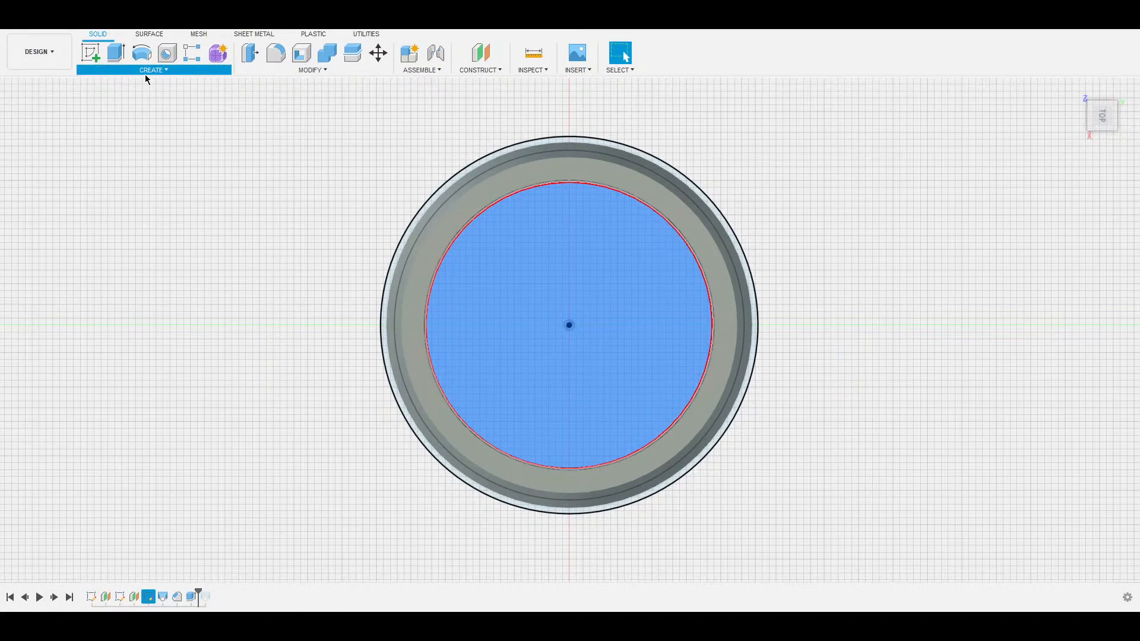
left_click(91, 52)
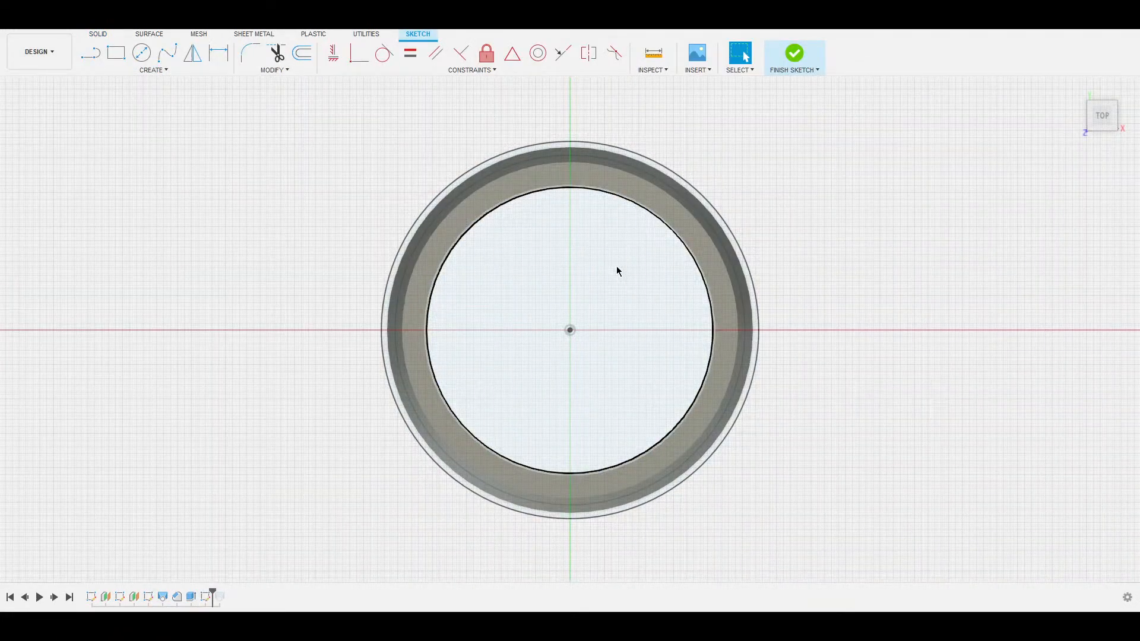
Draw a 3-point arc from the inner circle's top point to its centre, bowing left.
left_click(126, 73)
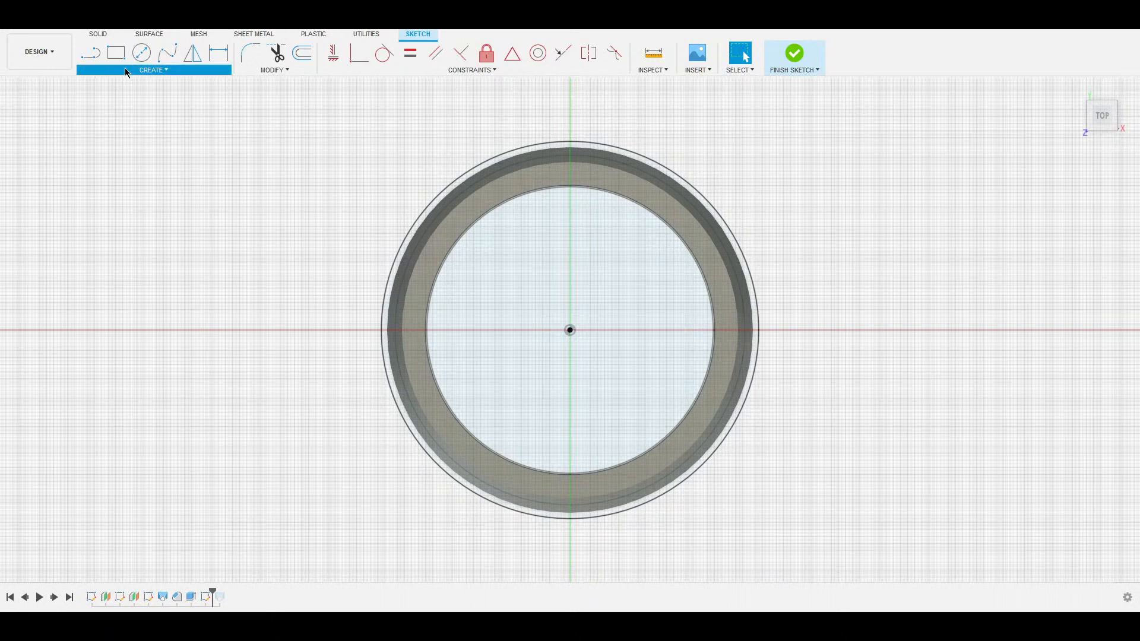
left_click(139, 124)
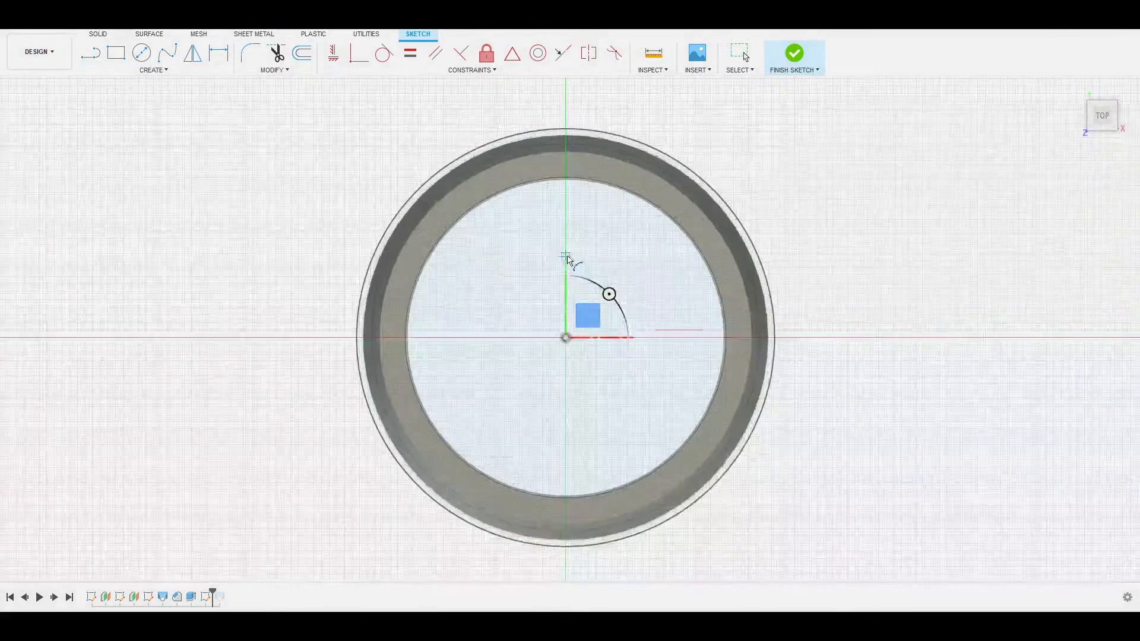
scroll(567, 257, "up", 5)
mouse_move(550, 203)
middle_mouse_down()
mouse_move(541, 245)
mouse_move(535, 179)
mouse_move(540, 229)
middle_mouse_up()
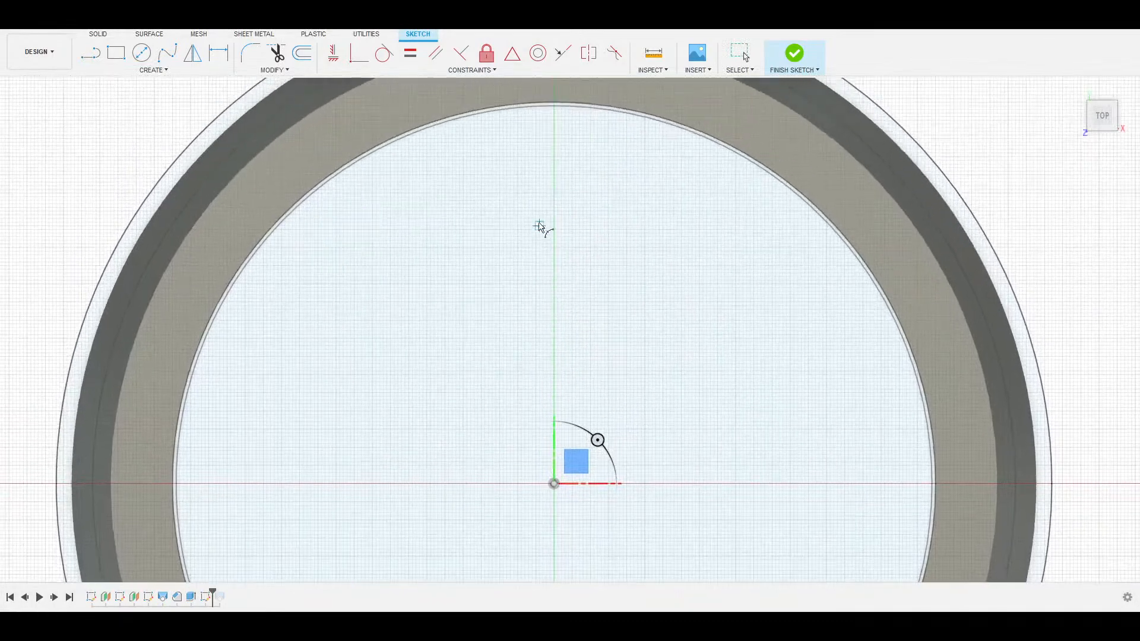
left_click(556, 106)
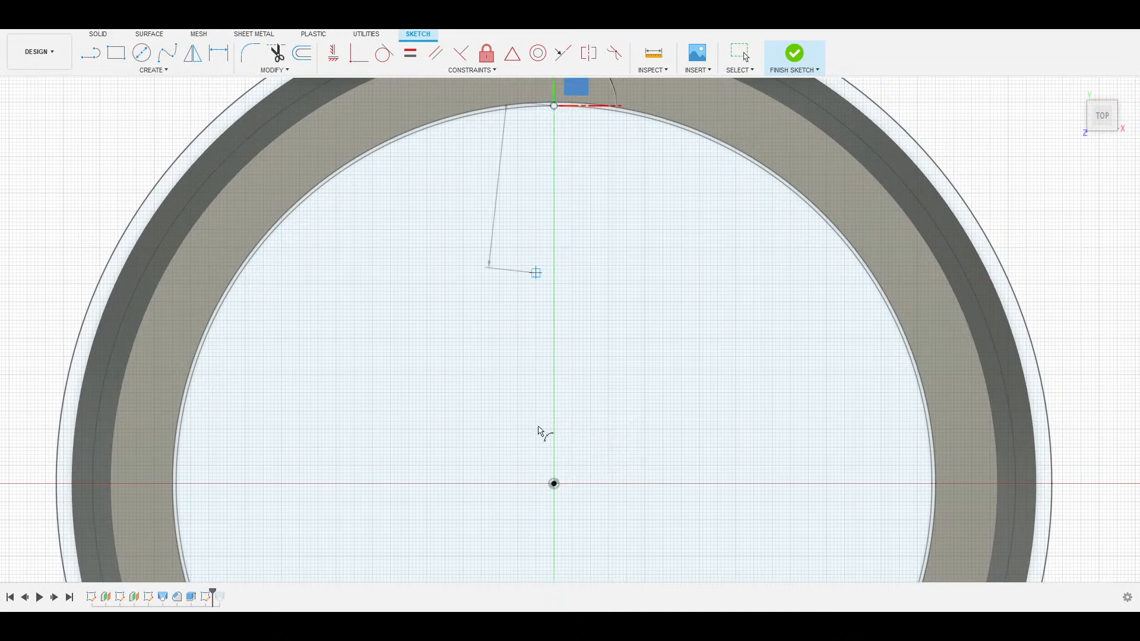
left_click(554, 484)
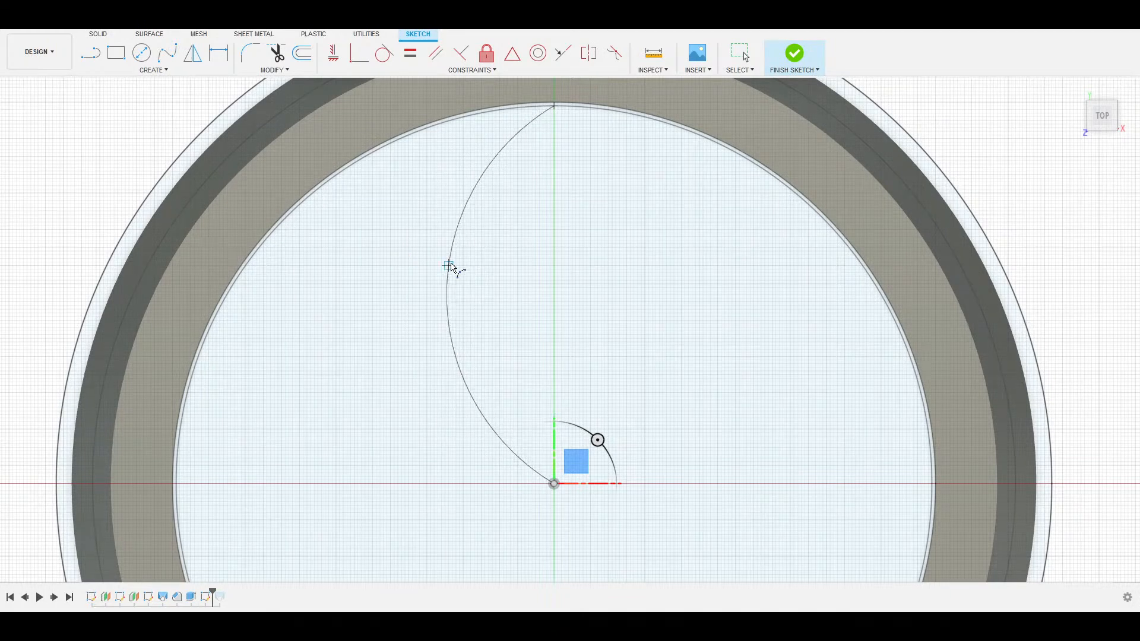
left_click(459, 265)
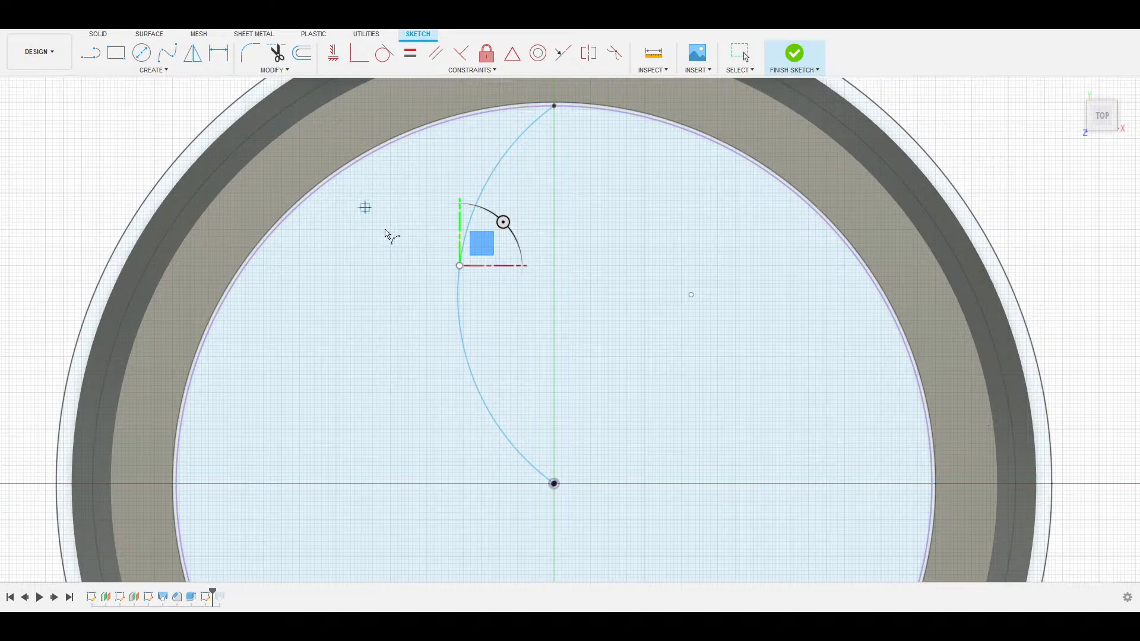
mouse_move(555, 203)
middle_mouse_down()
mouse_move(536, 224)
mouse_move(540, 178)
middle_mouse_up()
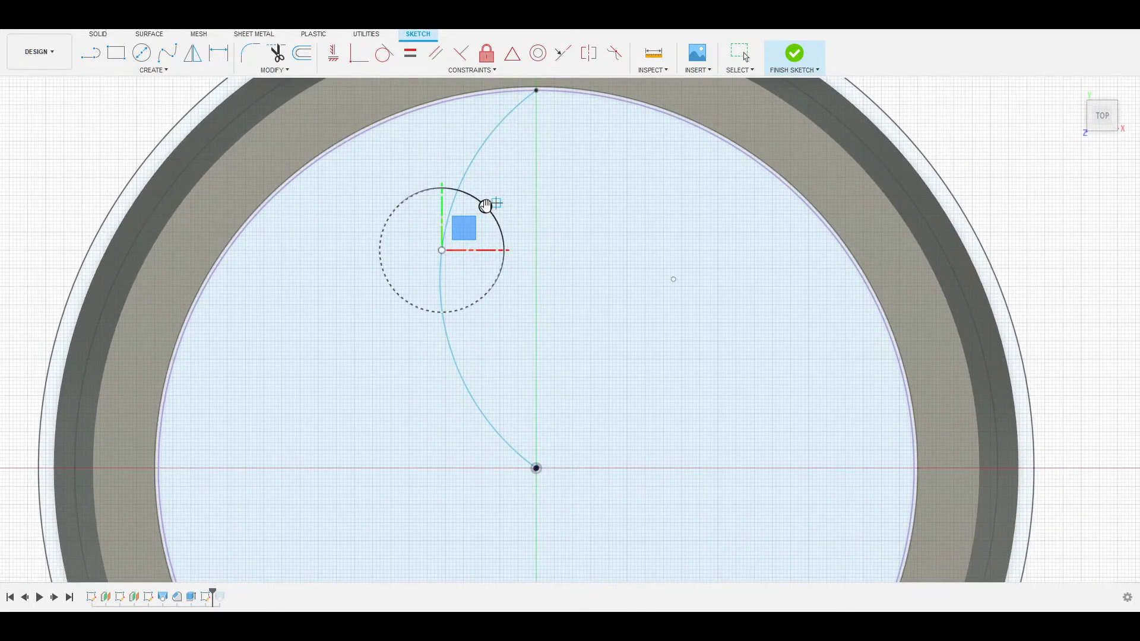
left_click(485, 206)
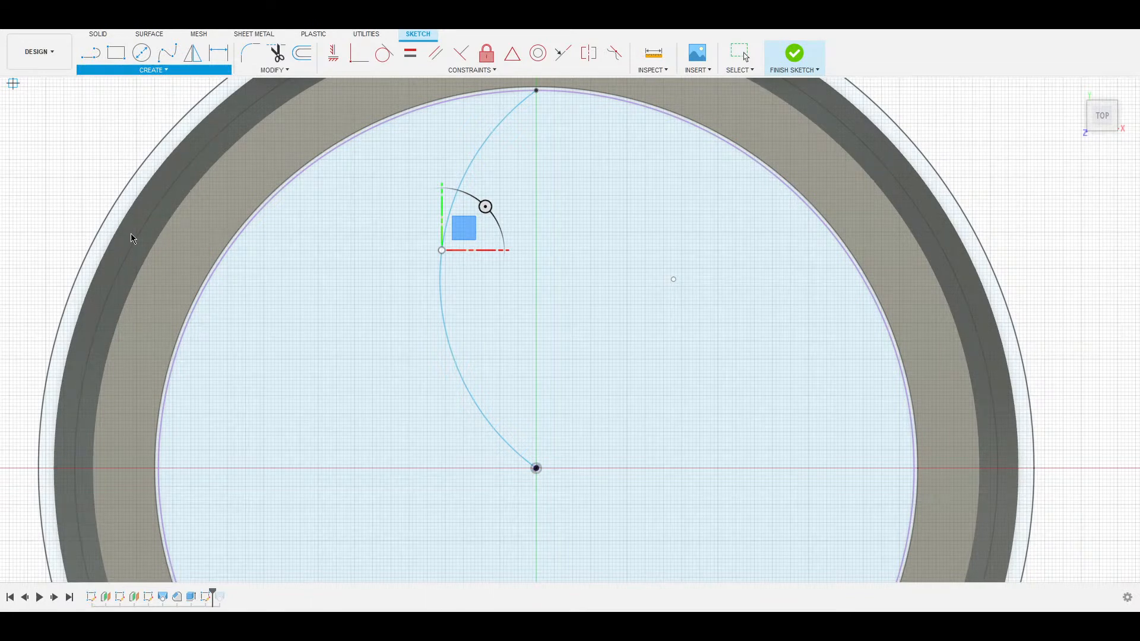
key("m")
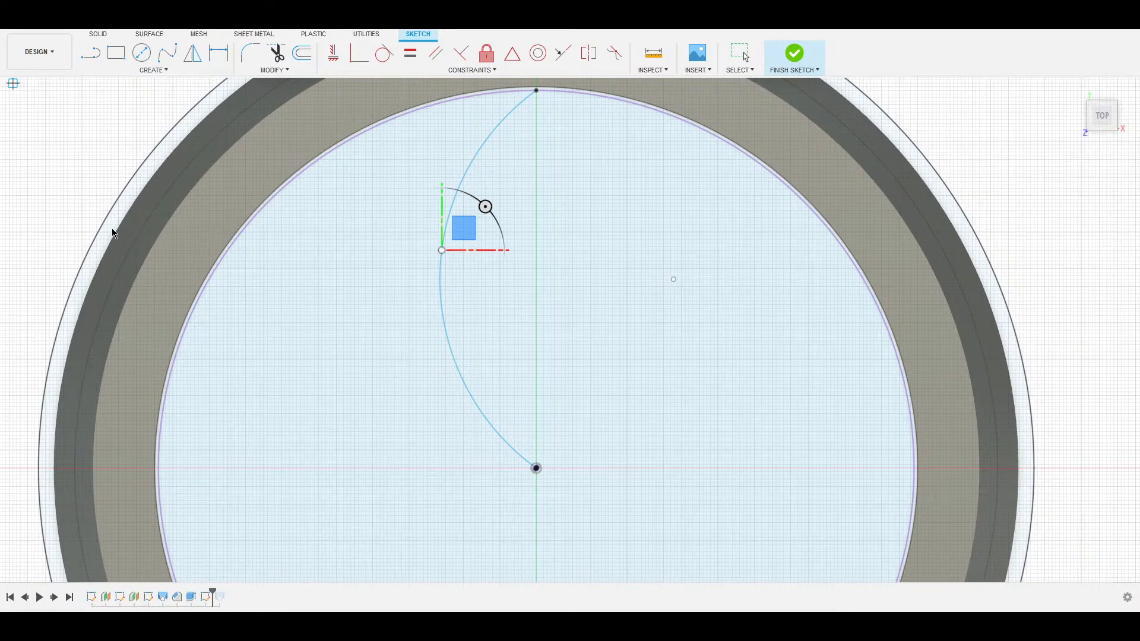
left_click(440, 279)
Mirror the arc across the vertical origin plane to form the petal's second side.
middle_click_drag(562, 367, 564, 233)
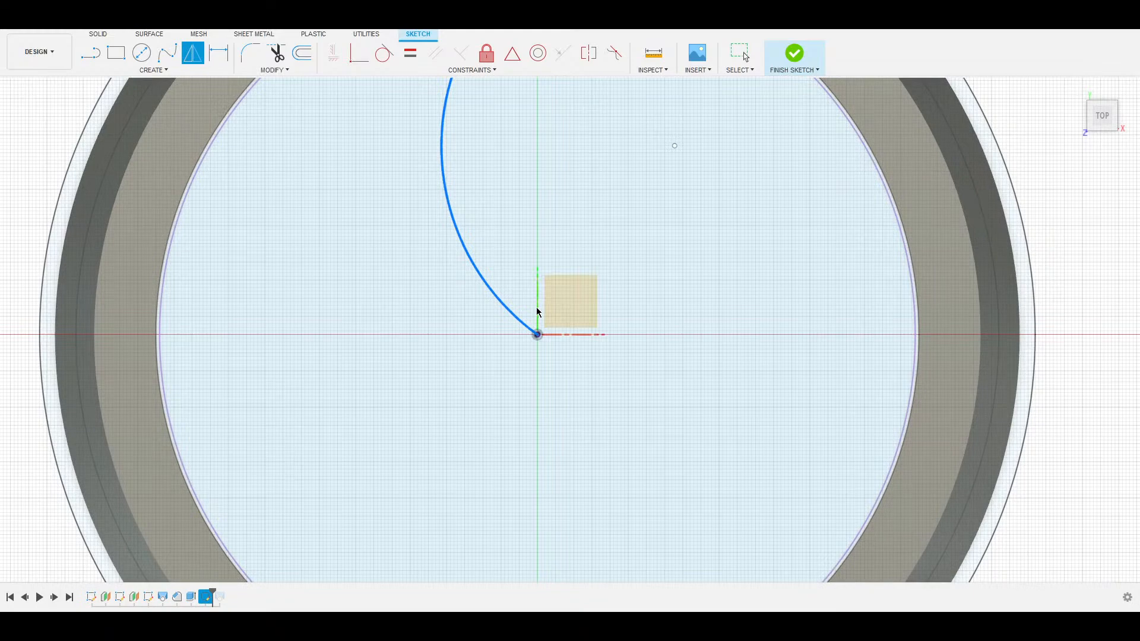
mouse_move(538, 311)
middle_mouse_down("shift")
mouse_move(551, 315)
mouse_move(537, 278)
middle_mouse_up("shift")
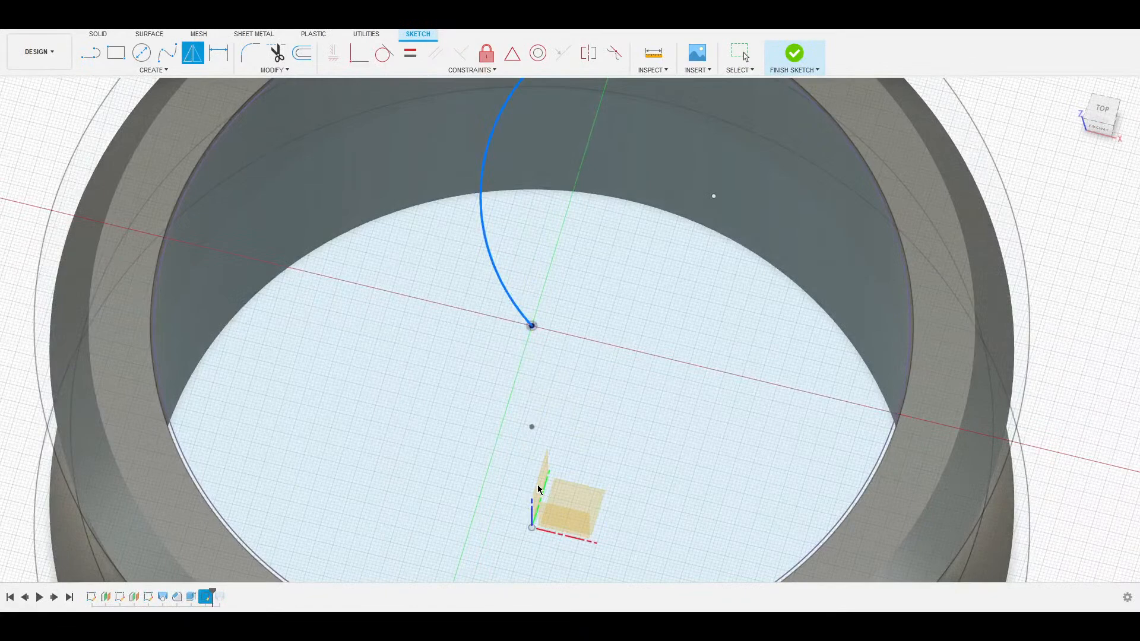
mouse_move(552, 485)
middle_mouse_down("shift")
mouse_move(529, 473)
mouse_move(553, 495)
middle_mouse_up("shift")
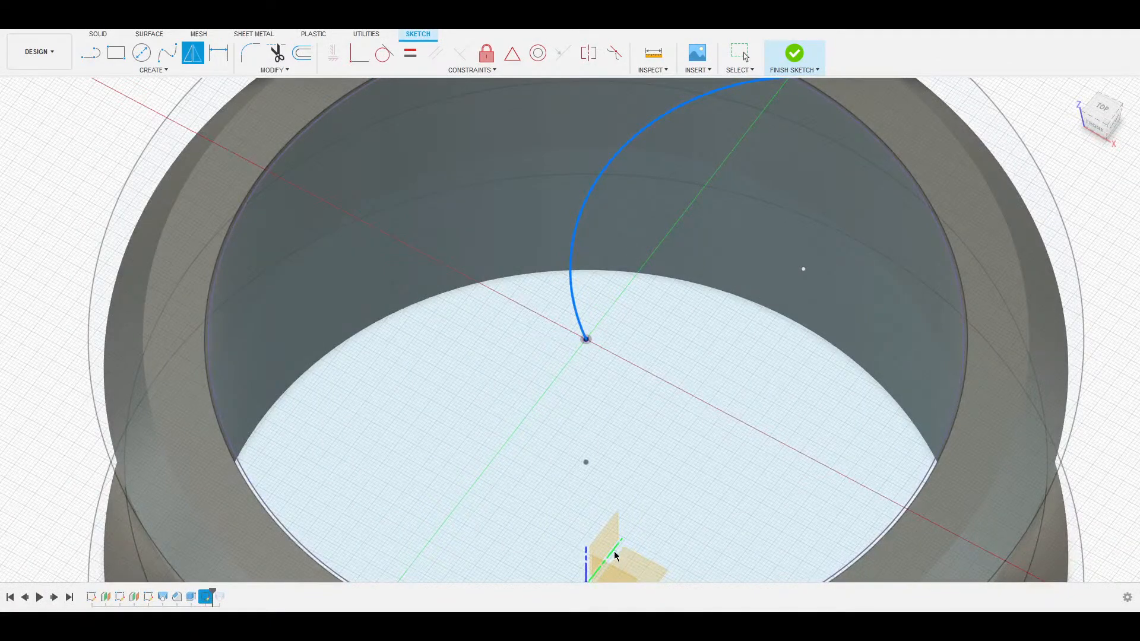
middle_click_drag(614, 552, 562, 409)
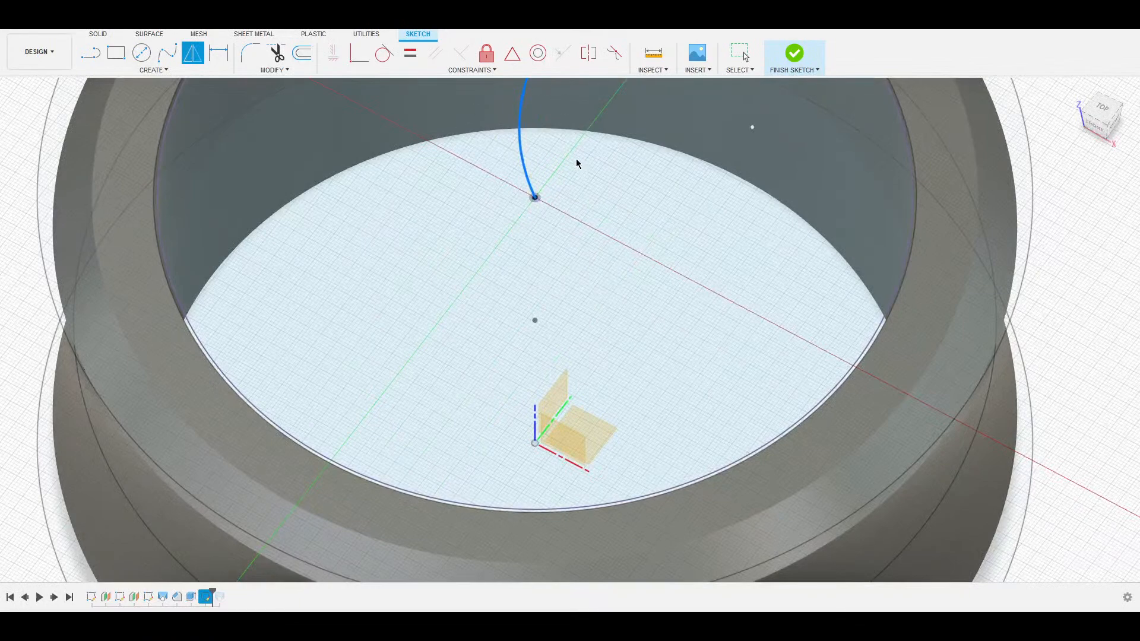
middle_click_drag(577, 161, 557, 339)
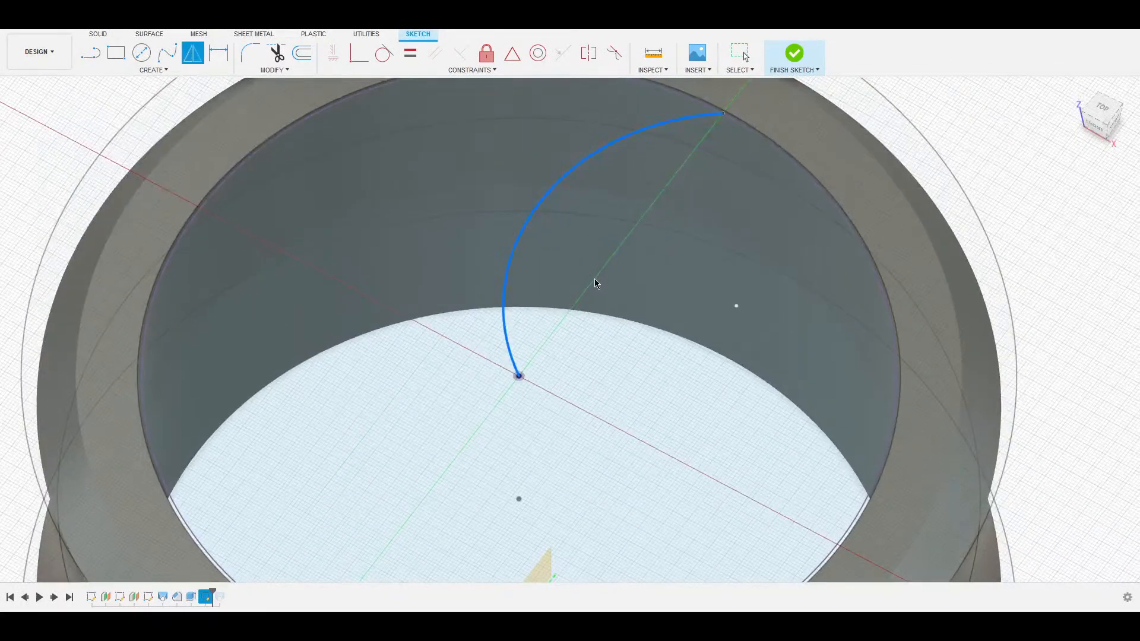
mouse_move(568, 382)
middle_mouse_down()
mouse_move(551, 310)
mouse_move(582, 216)
mouse_move(560, 351)
mouse_move(525, 448)
middle_mouse_up()
left_click(539, 408)
mouse_move(565, 250)
middle_mouse_down("shift")
mouse_move(600, 273)
mouse_move(589, 261)
middle_mouse_up("shift")
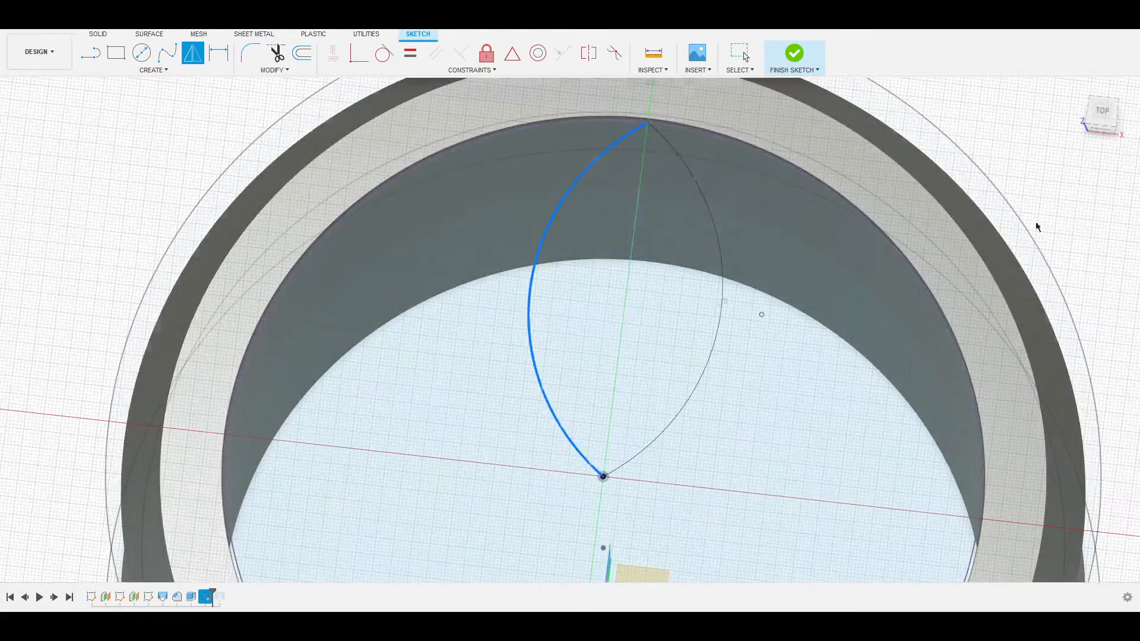
key("Return")
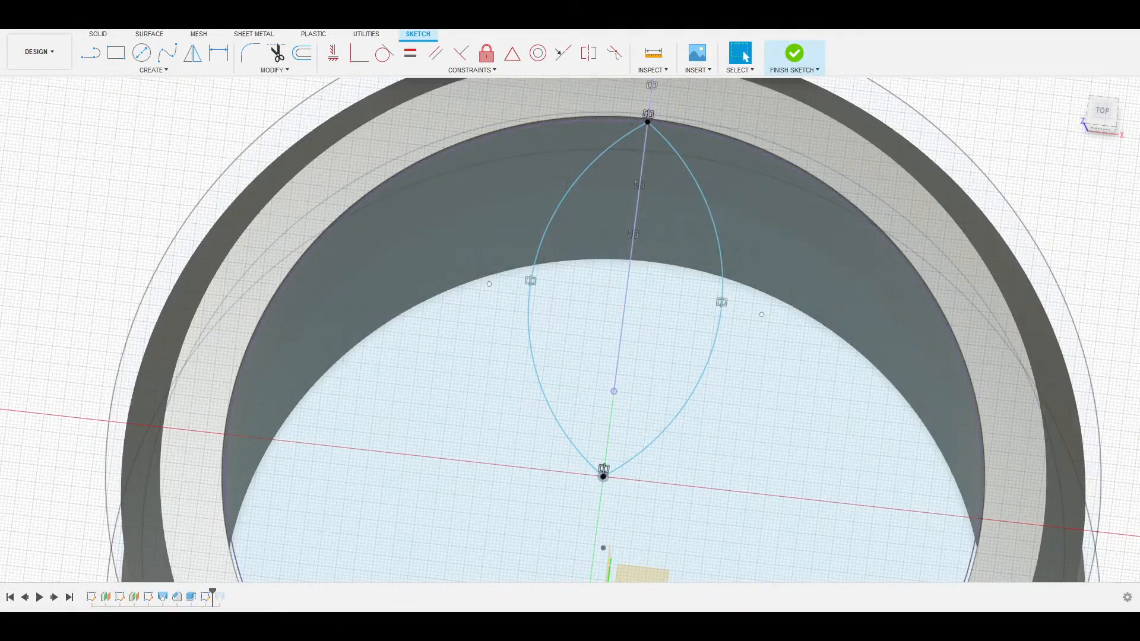
Slide the petal's arc endpoints along the rim to reshape the pointed tip.
mouse_move(609, 207)
middle_mouse_down("shift")
mouse_move(636, 254)
mouse_move(647, 217)
middle_mouse_up("shift")
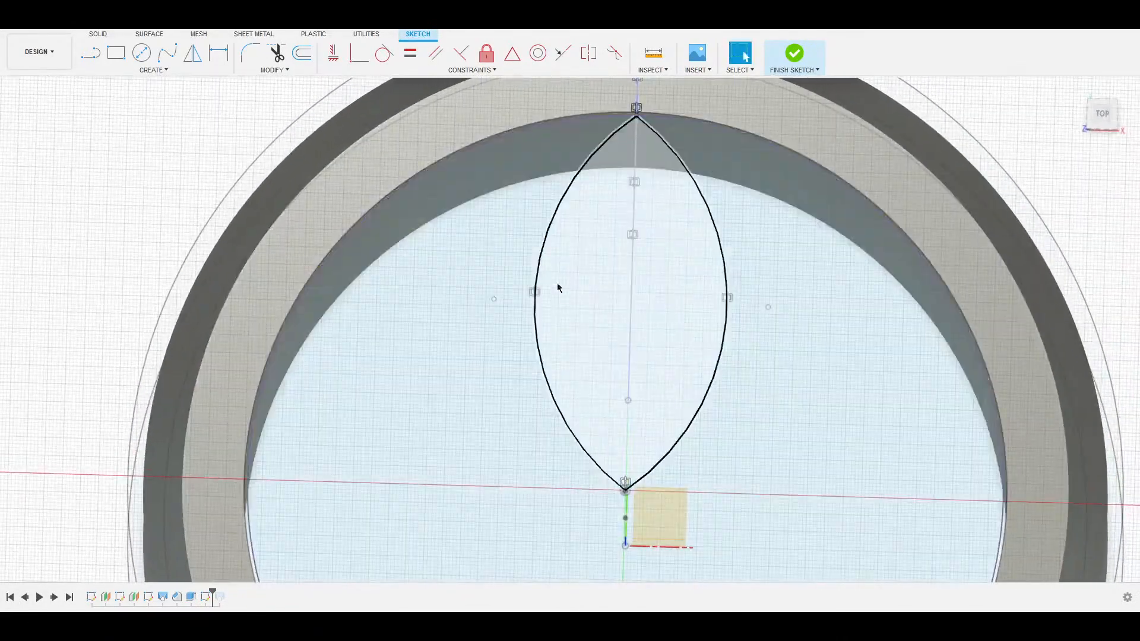
left_click(540, 258)
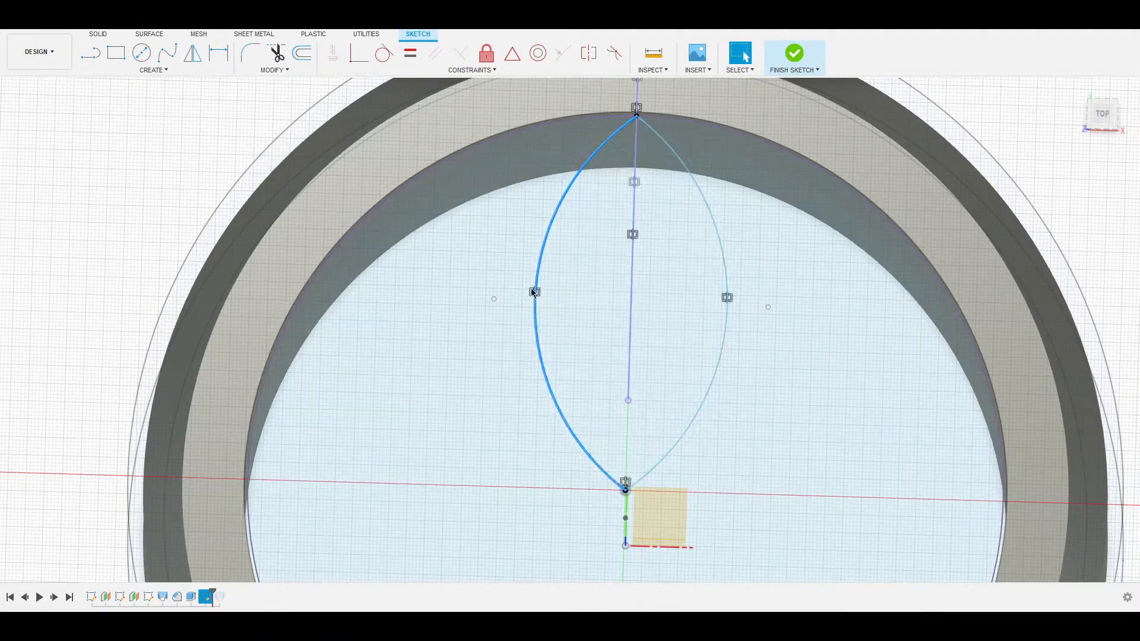
left_click(636, 118)
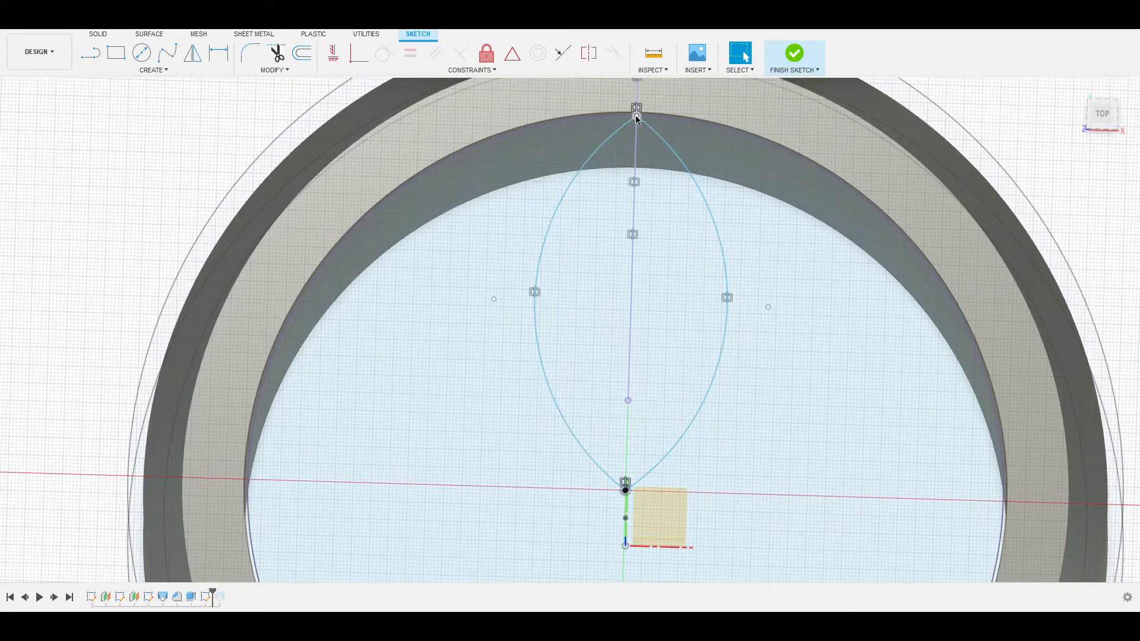
mouse_move(635, 115)
left_mouse_down()
mouse_move(619, 139)
mouse_move(689, 118)
mouse_move(826, 179)
left_mouse_up()
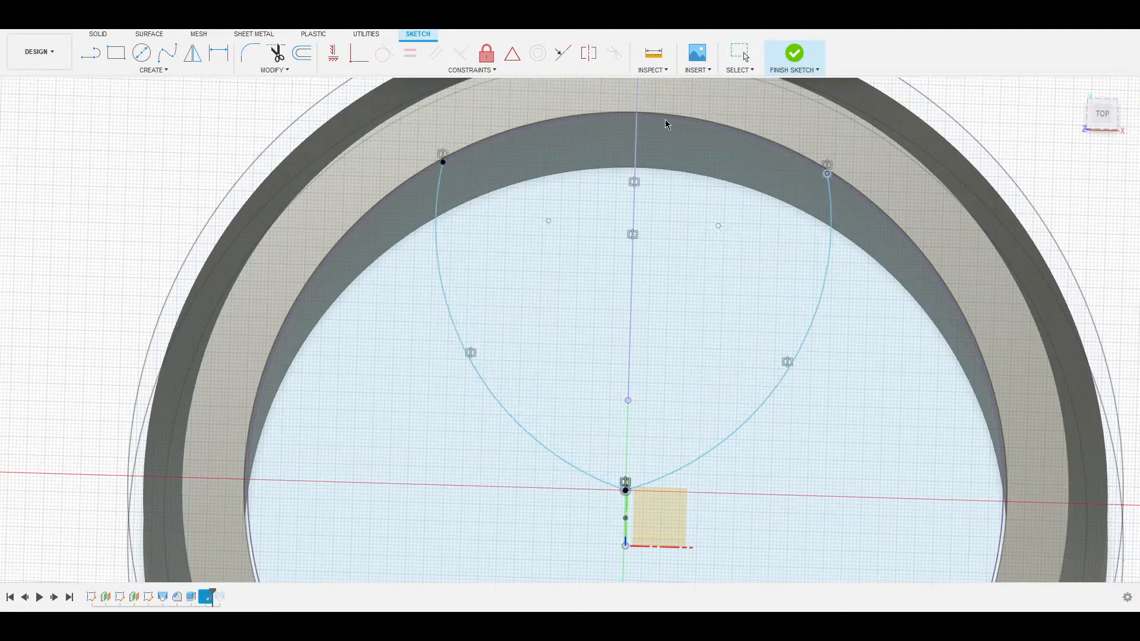
left_click_drag(827, 174, 741, 151)
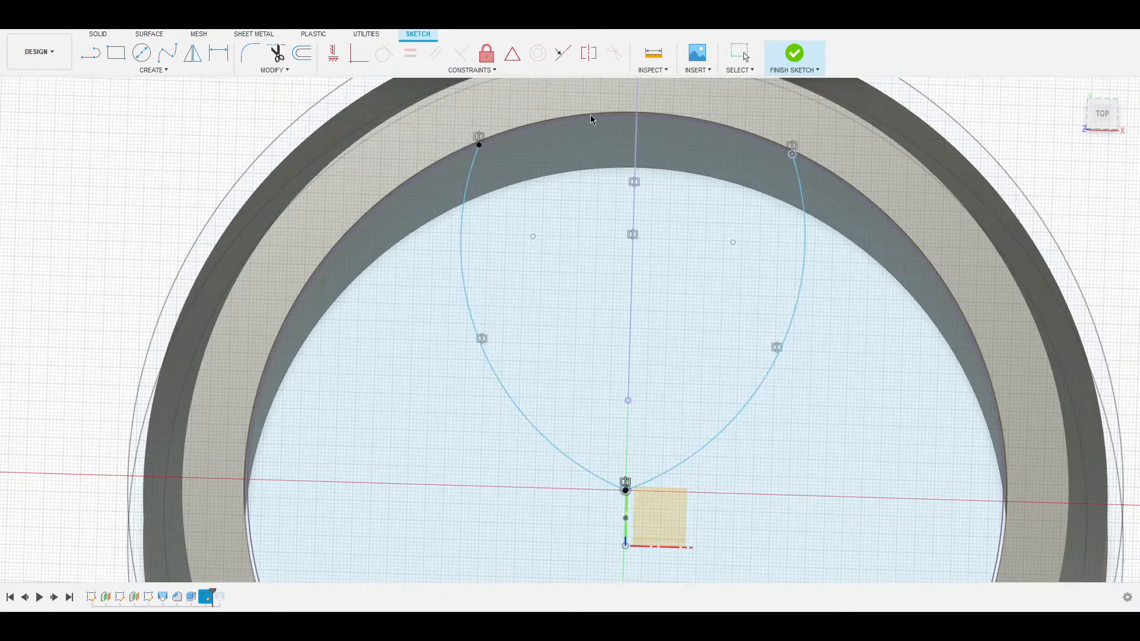
left_click_drag(479, 145, 636, 110)
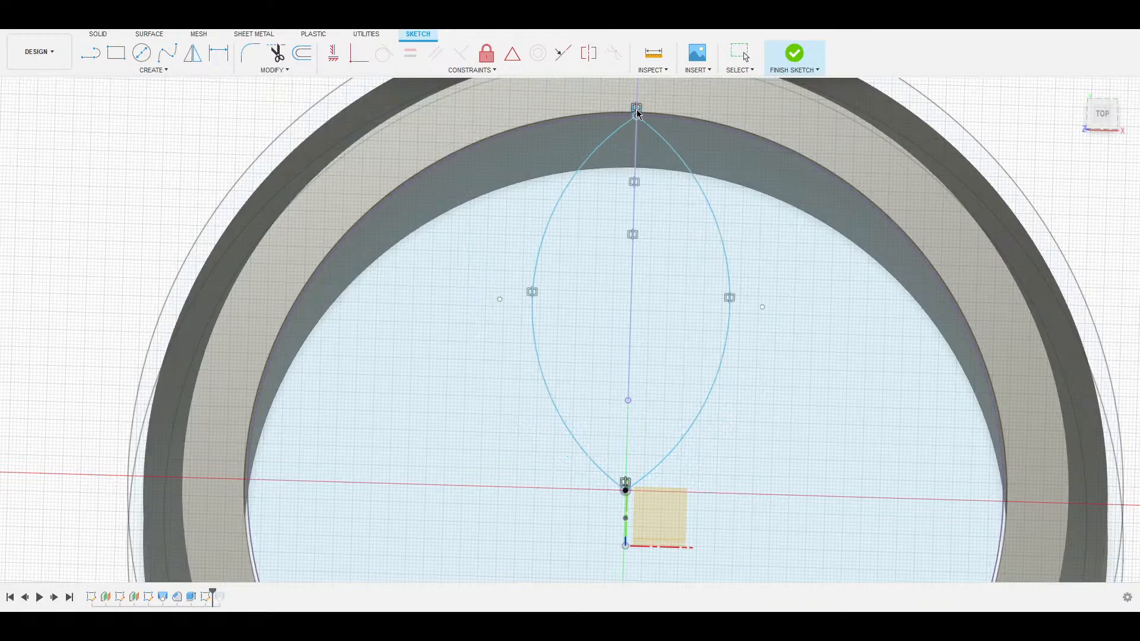
left_click(533, 294)
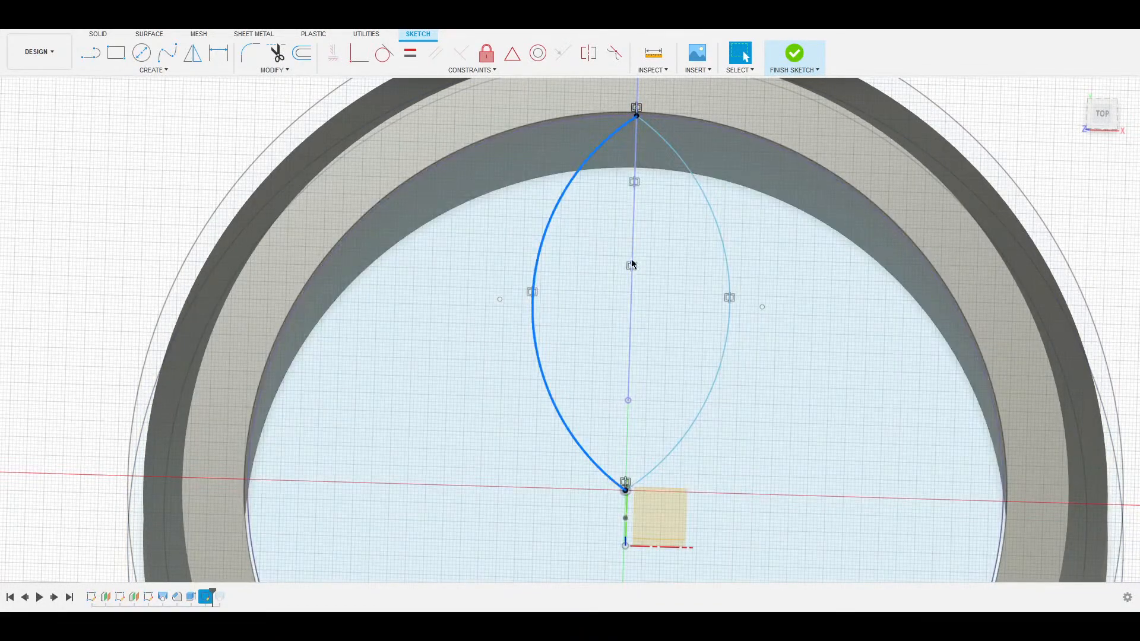
left_click_drag(654, 248, 654, 248)
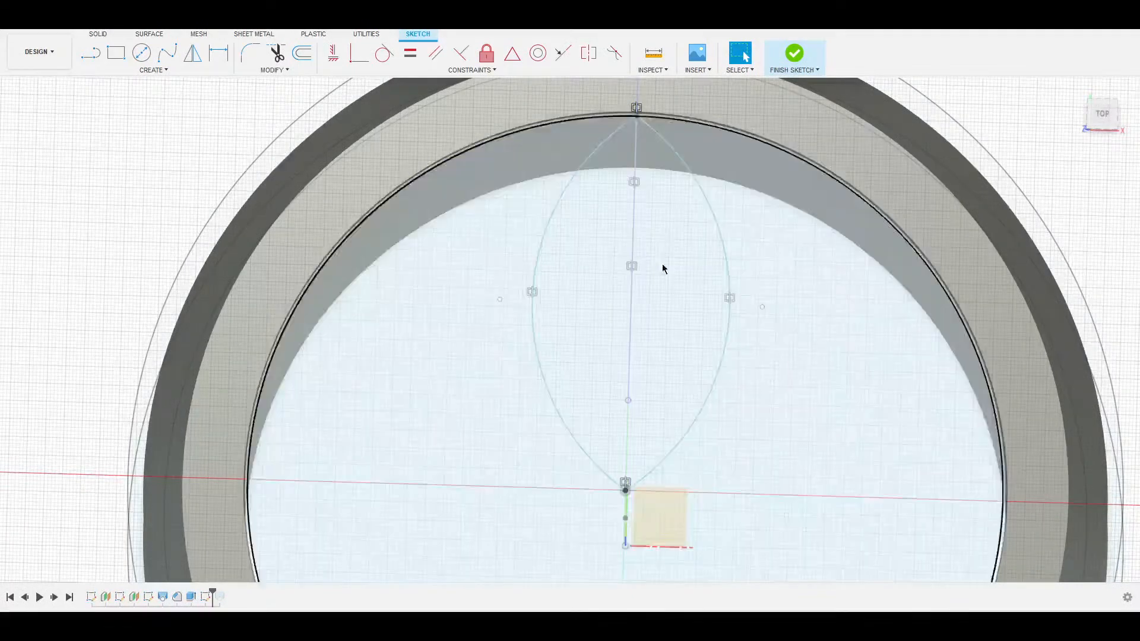
left_click(663, 265)
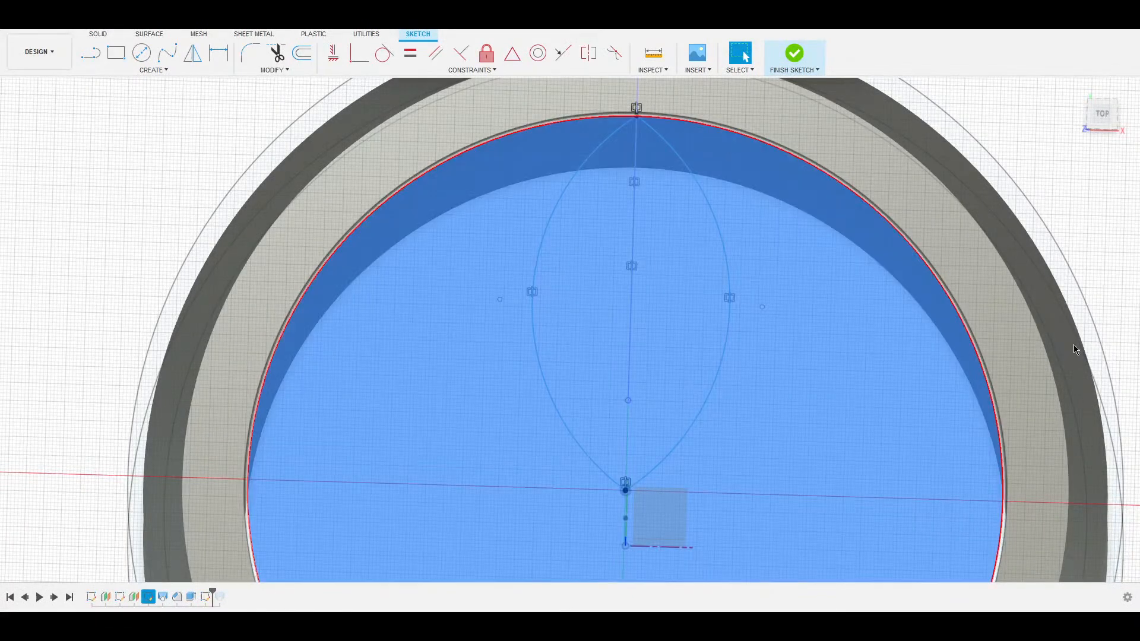
Finish the petal sketch and select its lens-shaped profile.
left_click(1095, 389)
scroll(711, 406, "down", 4)
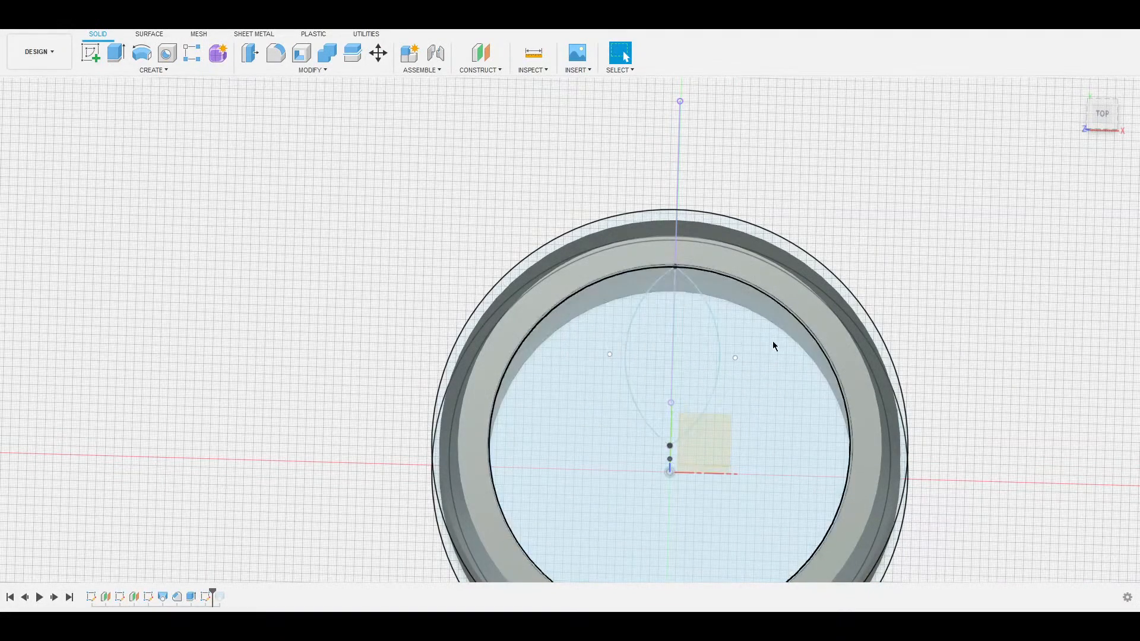
scroll(590, 406, "up", 5)
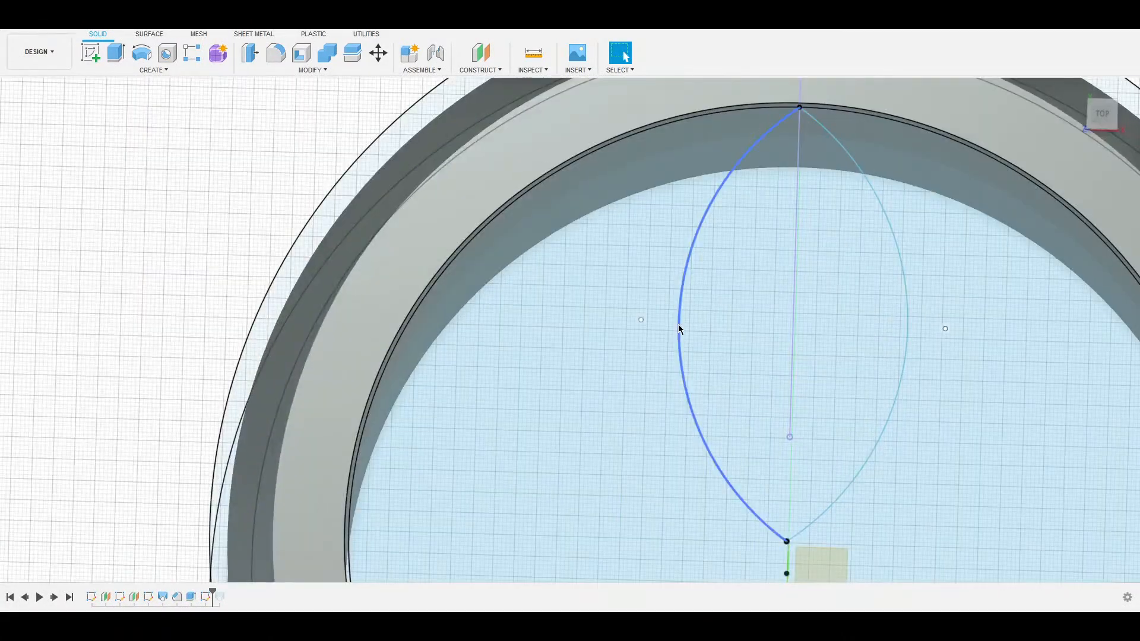
left_click(680, 329)
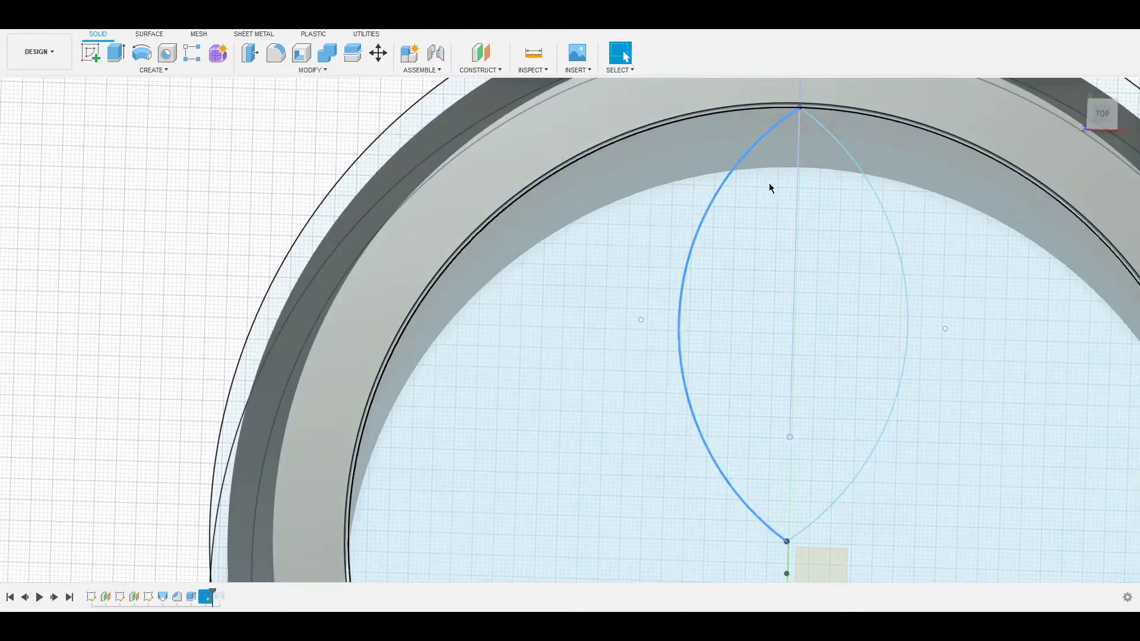
left_click(764, 216)
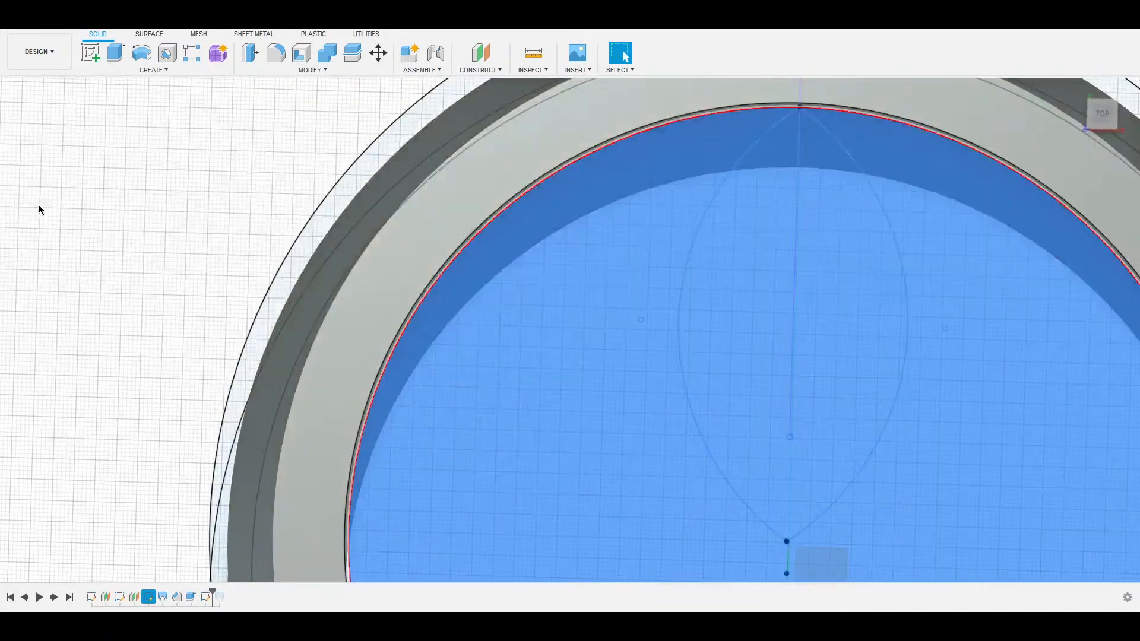
left_click(31, 218)
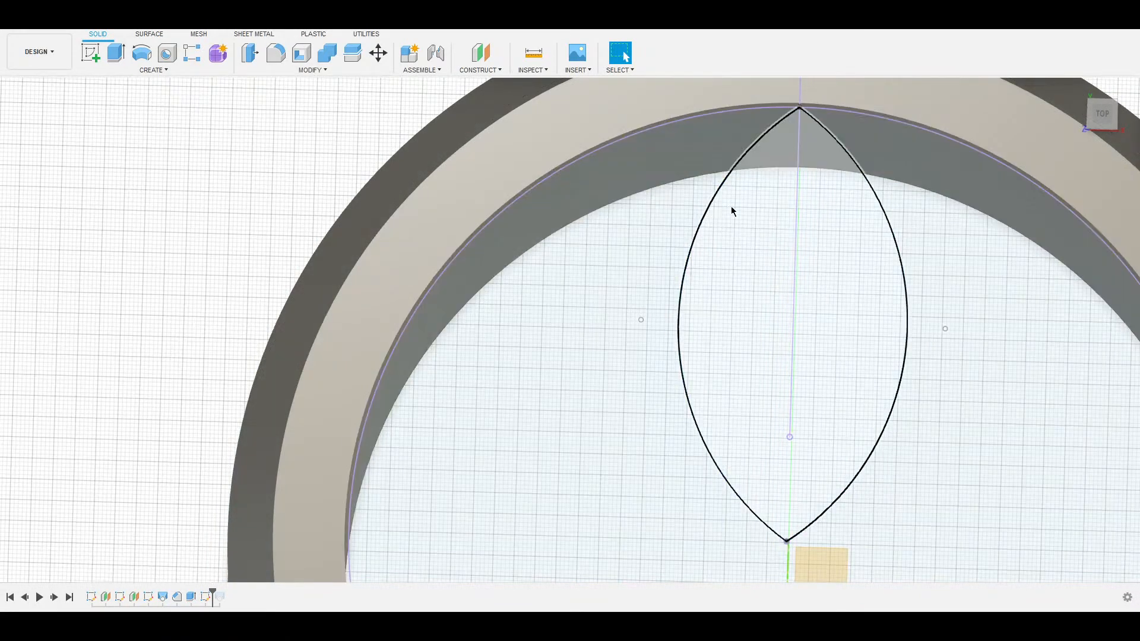
left_click(751, 209)
Extrude the lens profile into a solid post standing inside the ring.
scroll(726, 266, "down", 2)
middle_click_drag(719, 255, 615, 129)
key("e")
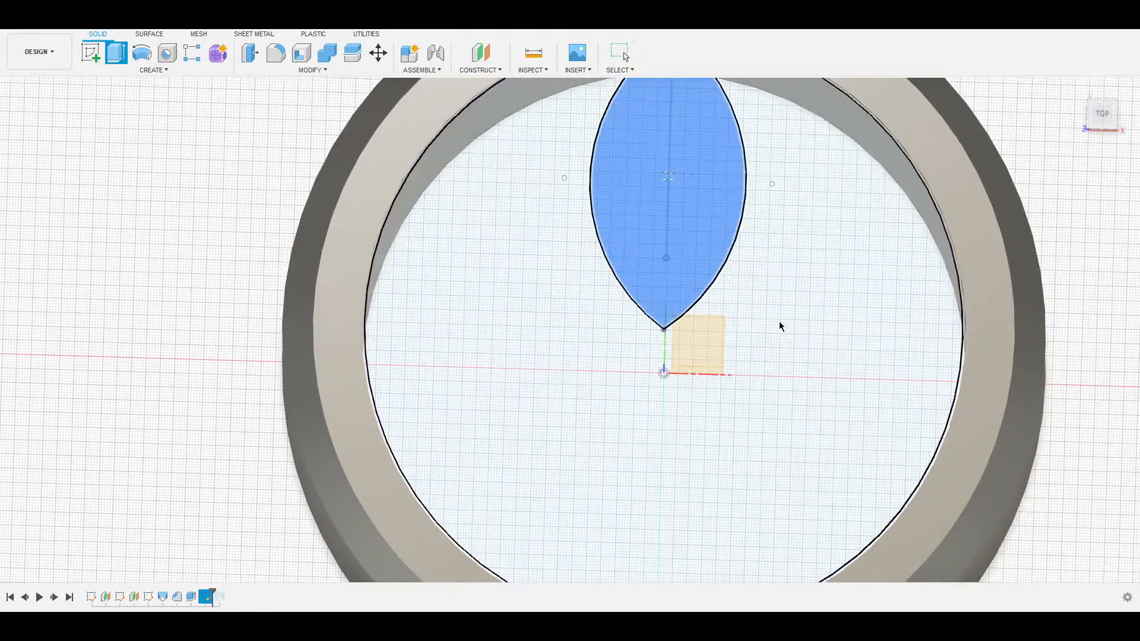
middle_click_drag(843, 336, 551, 27)
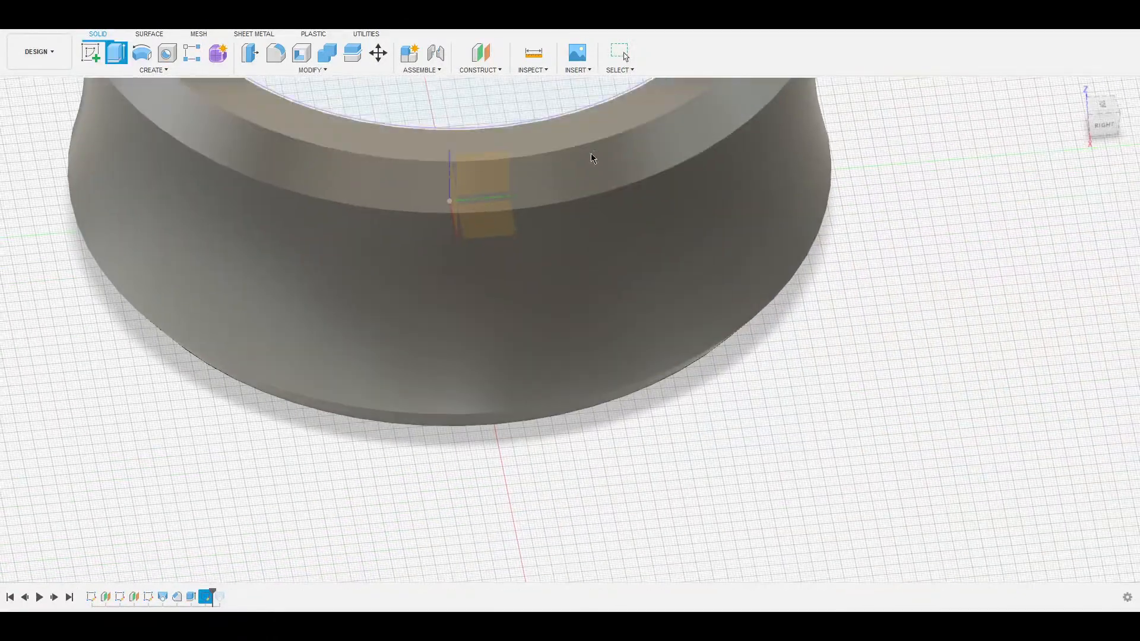
middle_click_drag(406, 173, 662, 322, "shift")
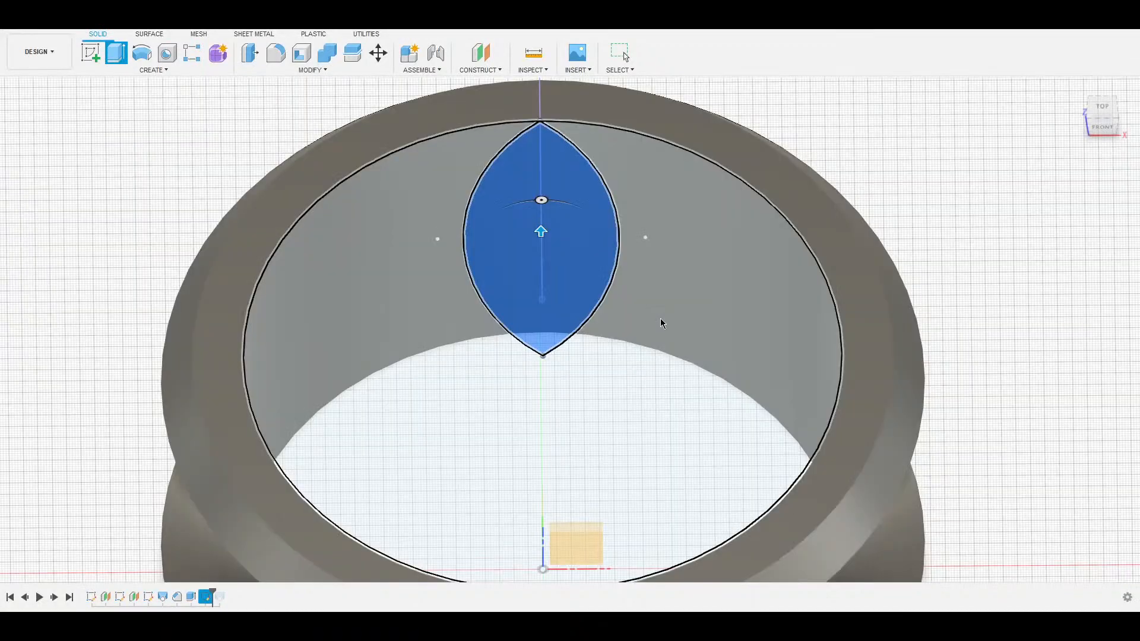
key("Return")
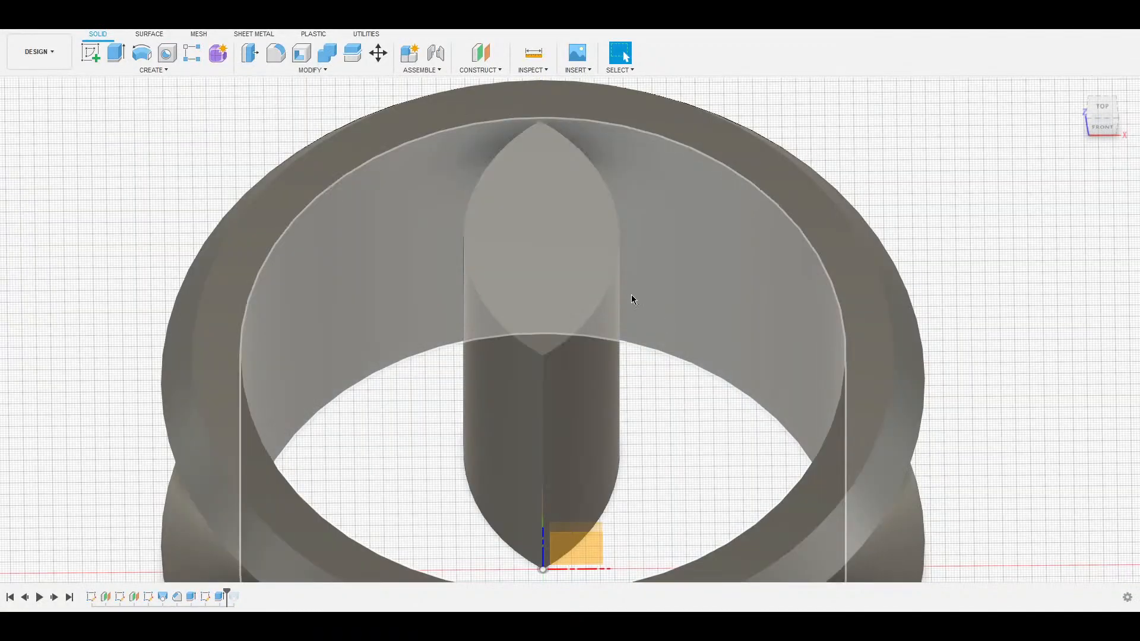
left_click(300, 52)
Shell the lens post with its top face removed and a 0.8 mm wall thickness.
left_click(579, 225)
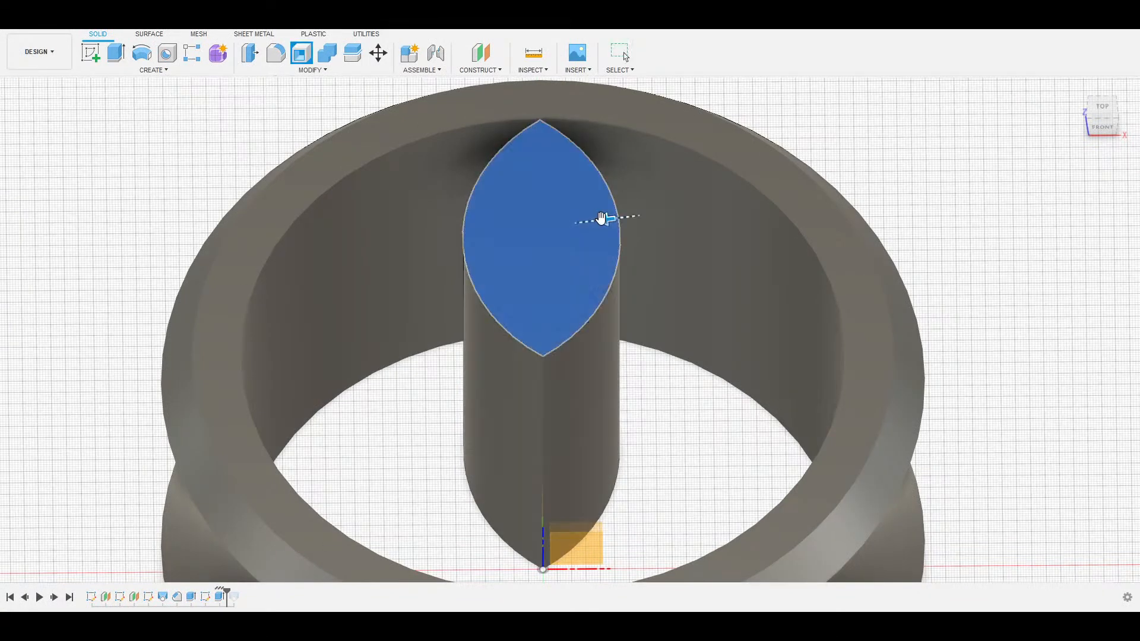
left_click_drag(601, 220, 594, 221)
middle_click_drag(594, 221, 560, 237, "shift")
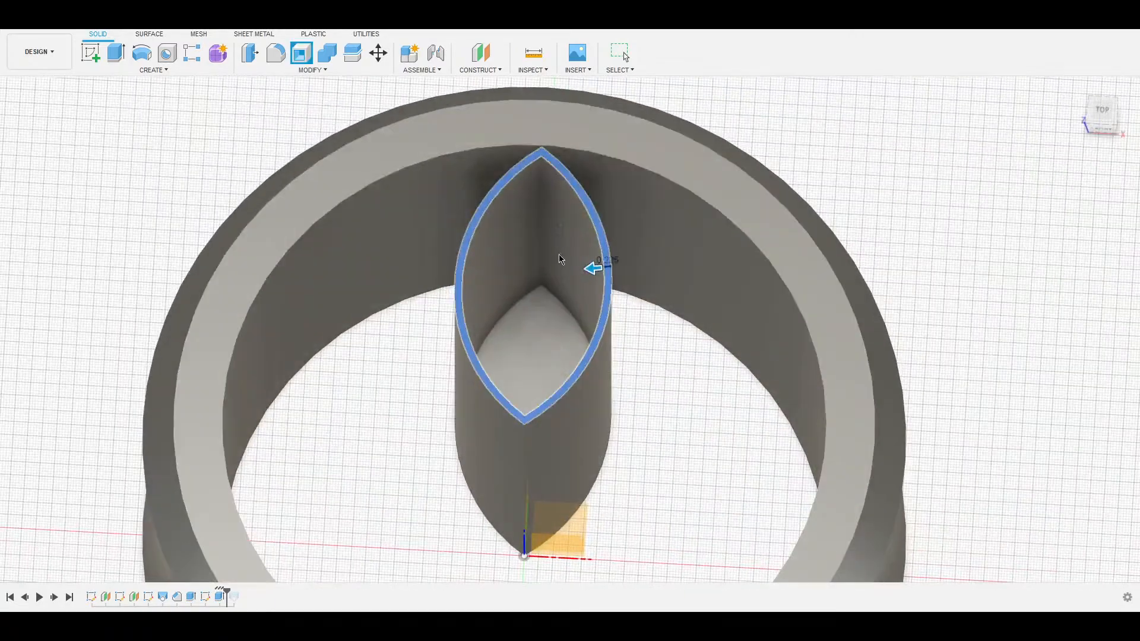
key("Escape")
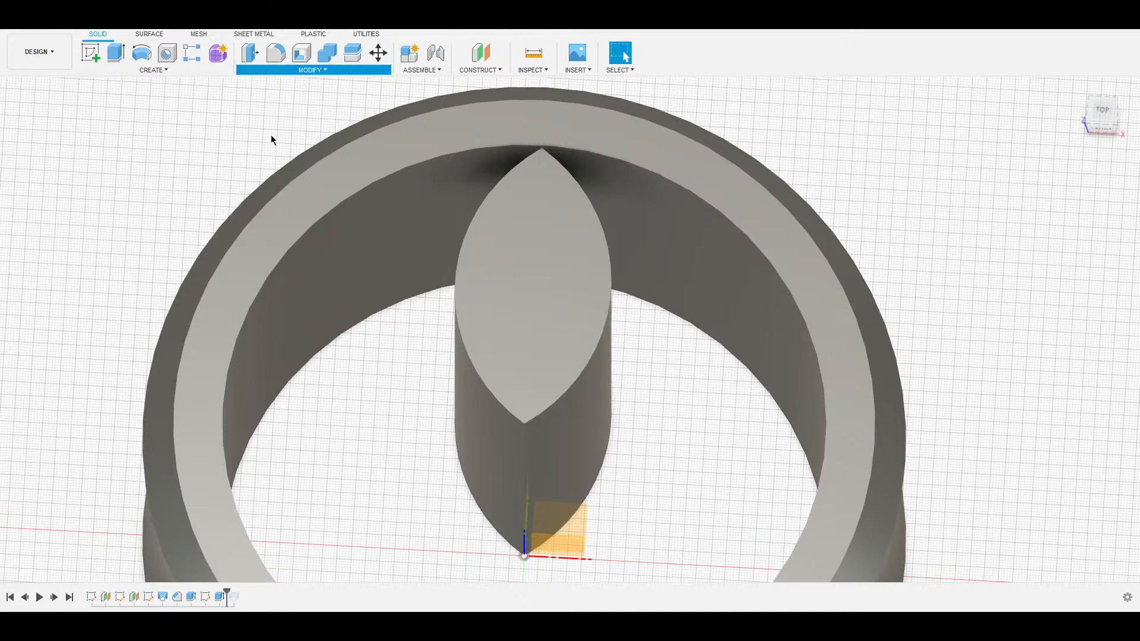
left_click(532, 220)
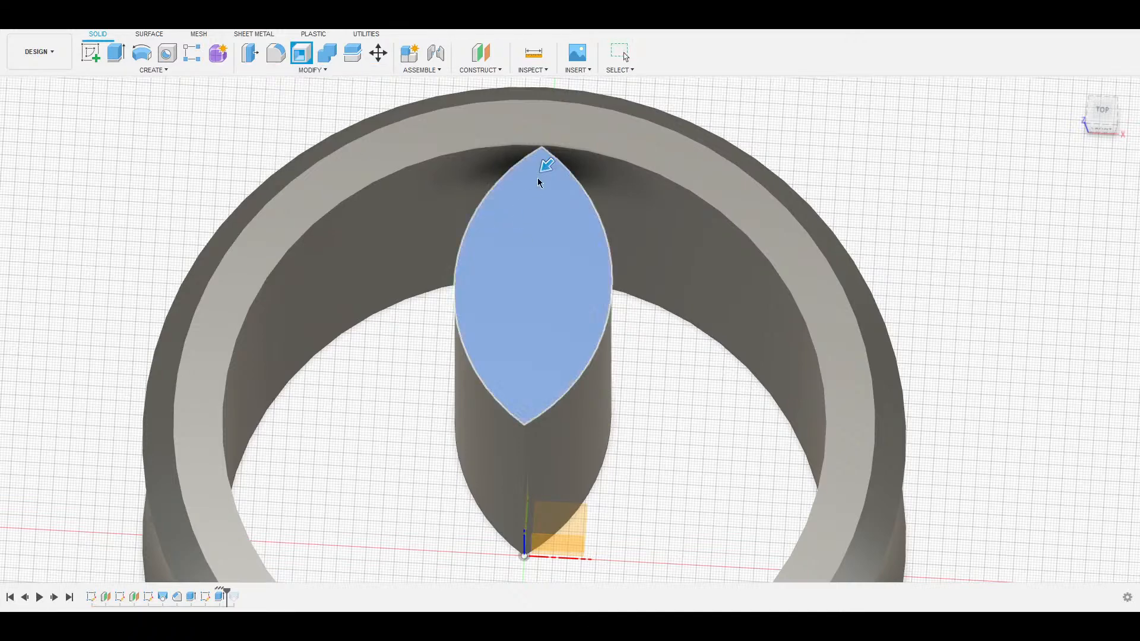
left_click_drag(546, 164, 541, 168)
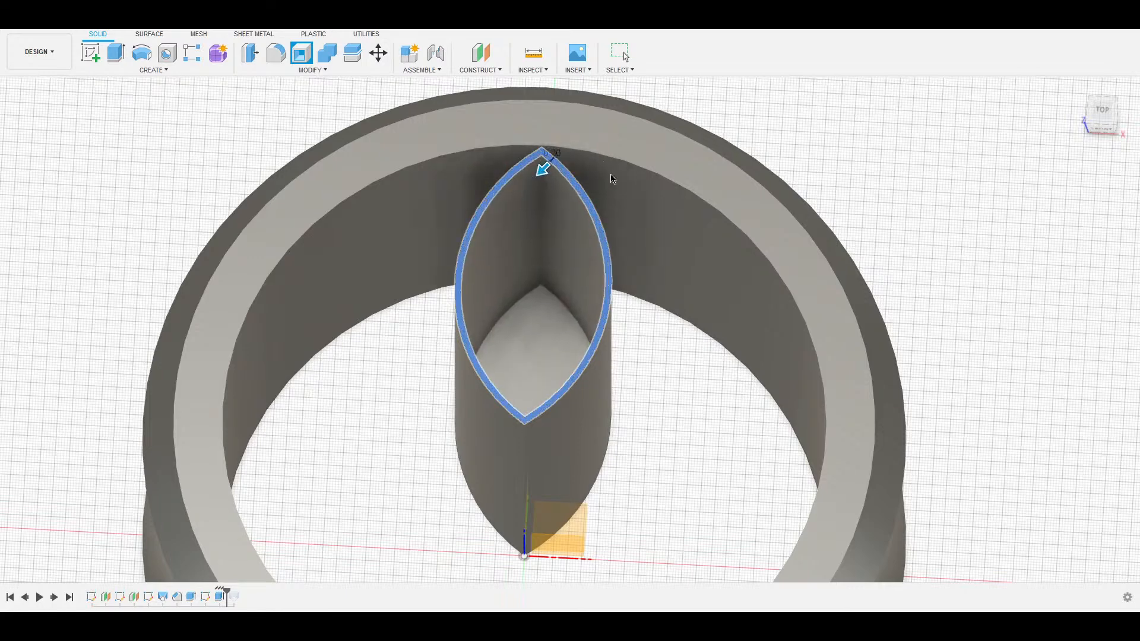
type("1")
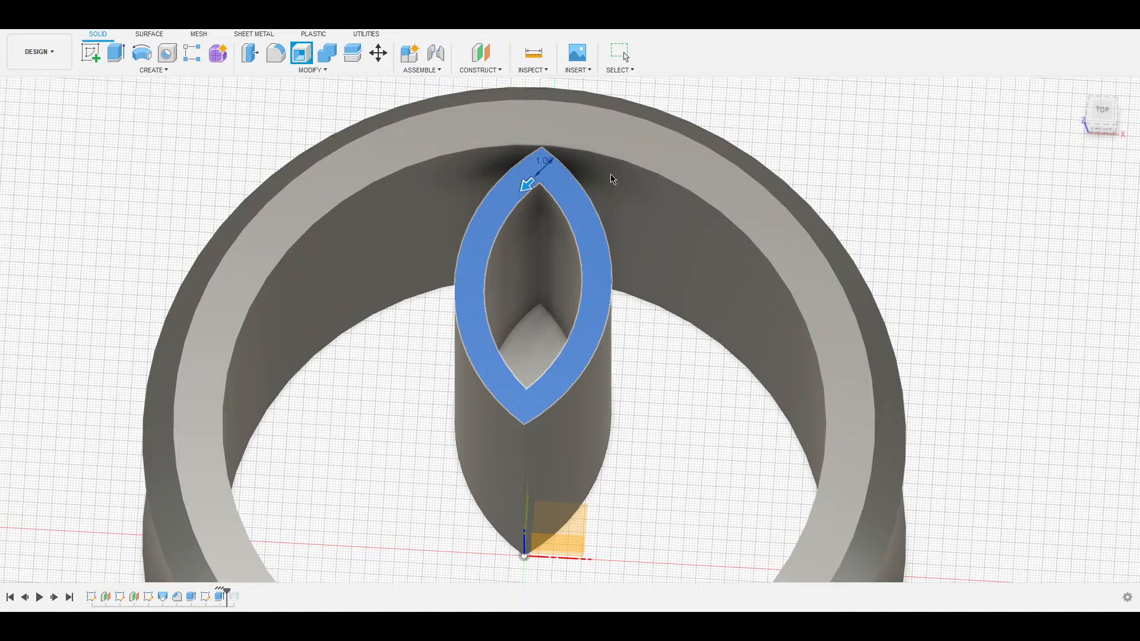
type("0.8")
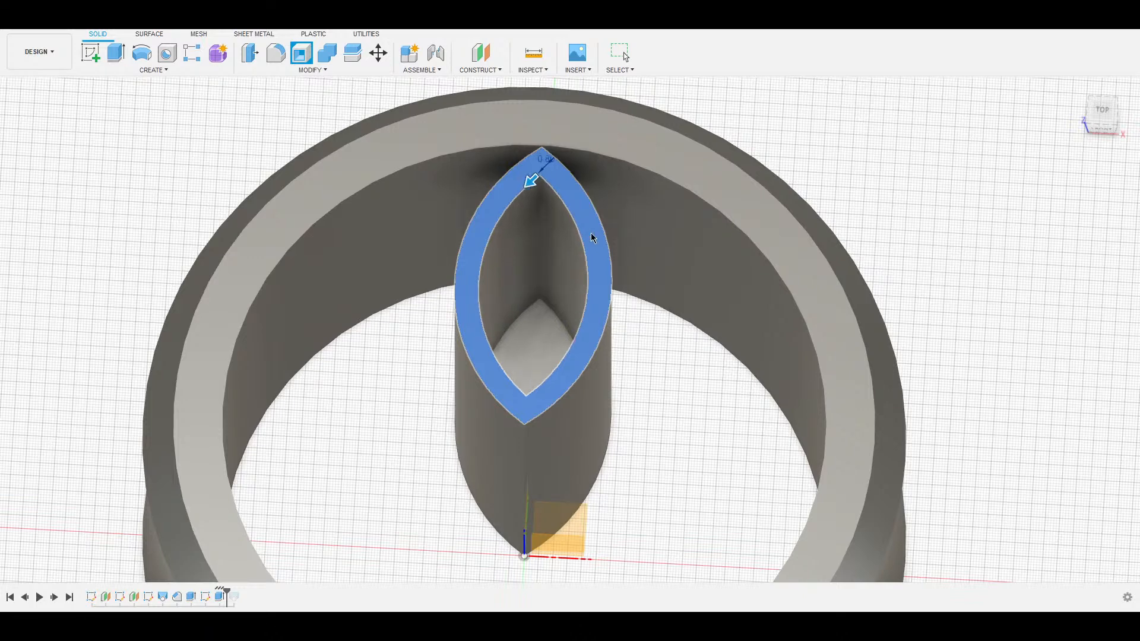
key("Return")
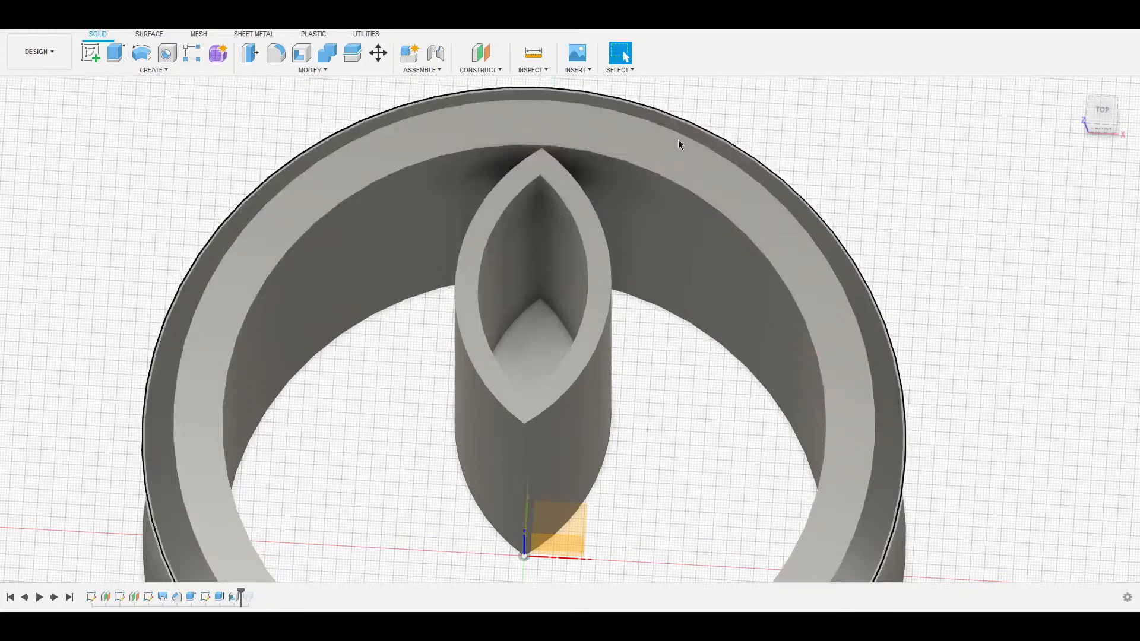
Select the lens post's inner vertical tip edge and drag out a larger fillet radius.
middle_click_drag(534, 331, 585, 279, "shift")
key("e")
left_click(572, 476)
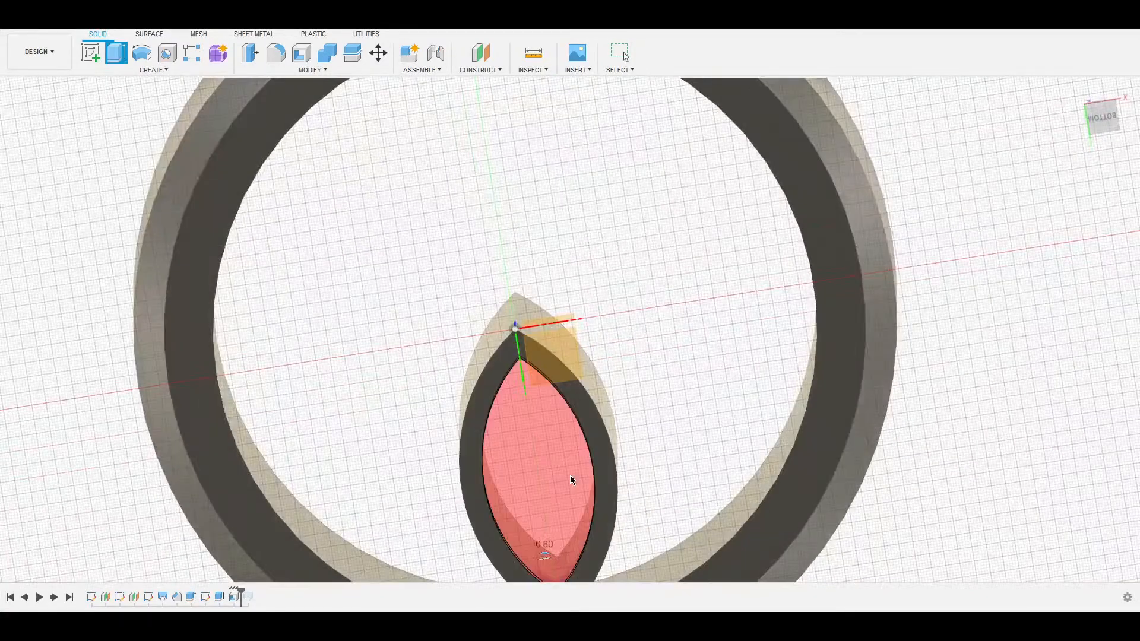
key("Escape")
middle_click_drag(562, 194, 615, 416, "shift")
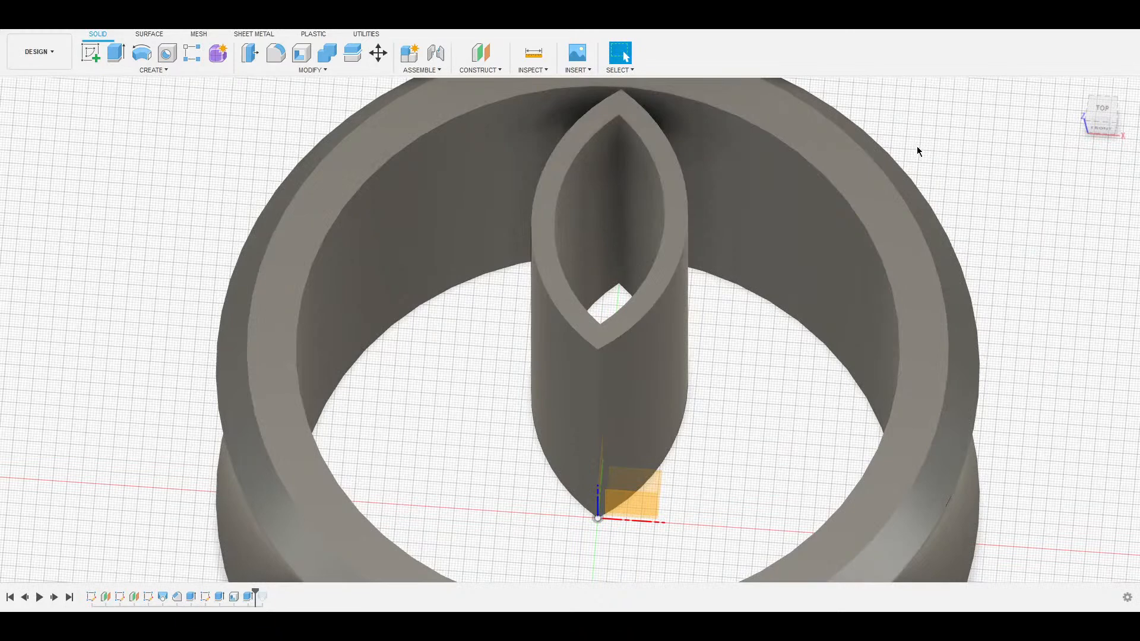
middle_click_drag(635, 239, 590, 386)
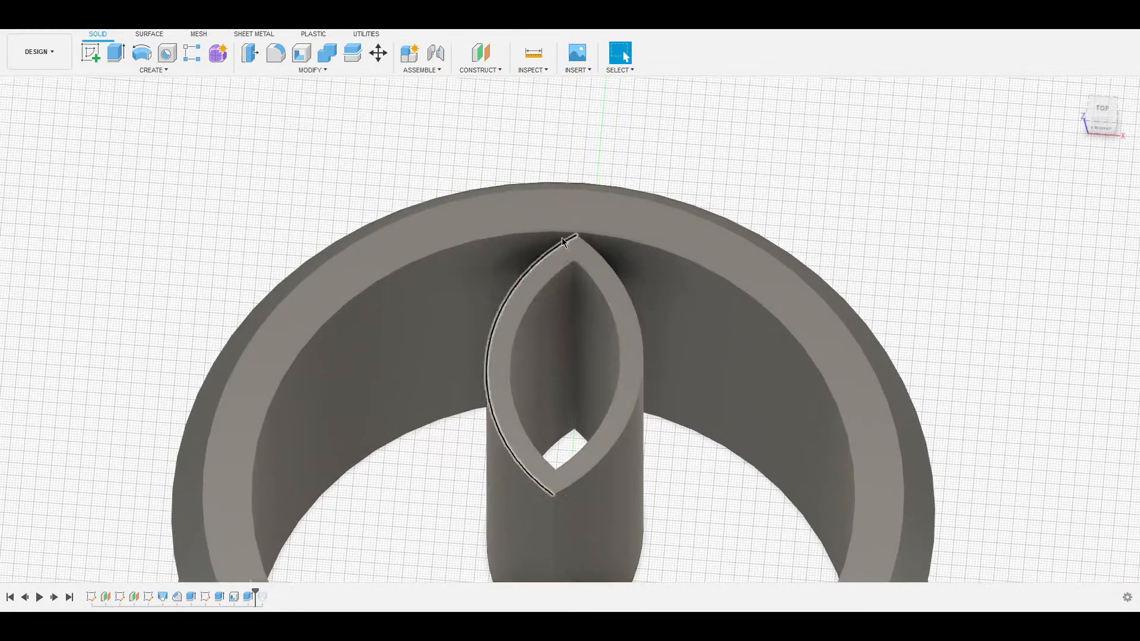
left_click(576, 315)
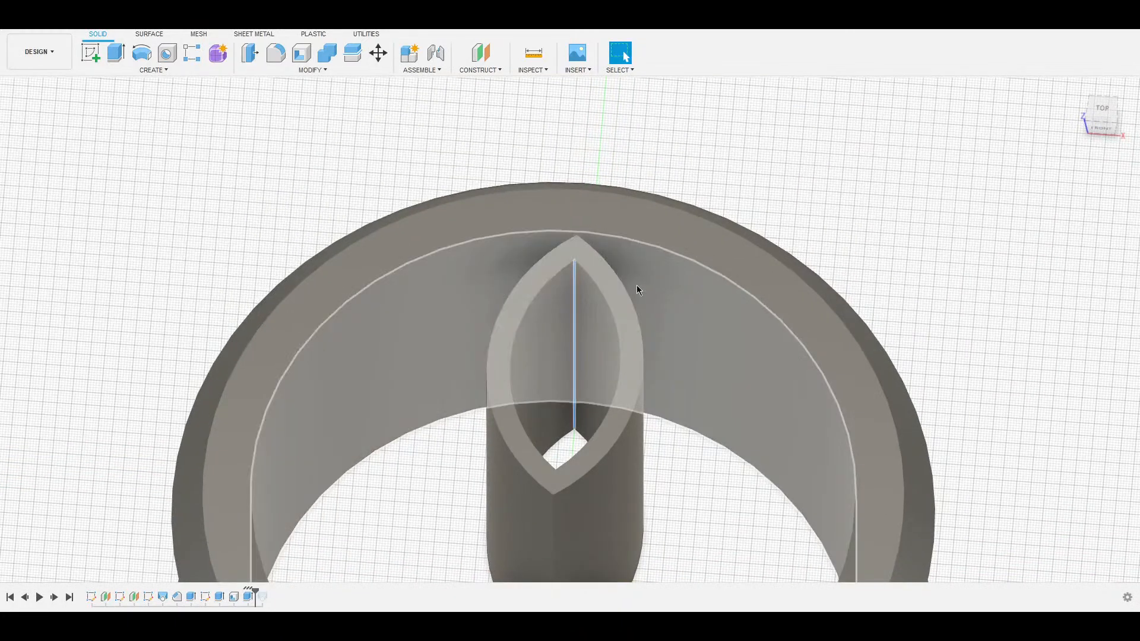
key("f")
left_click_drag(573, 313, 567, 327)
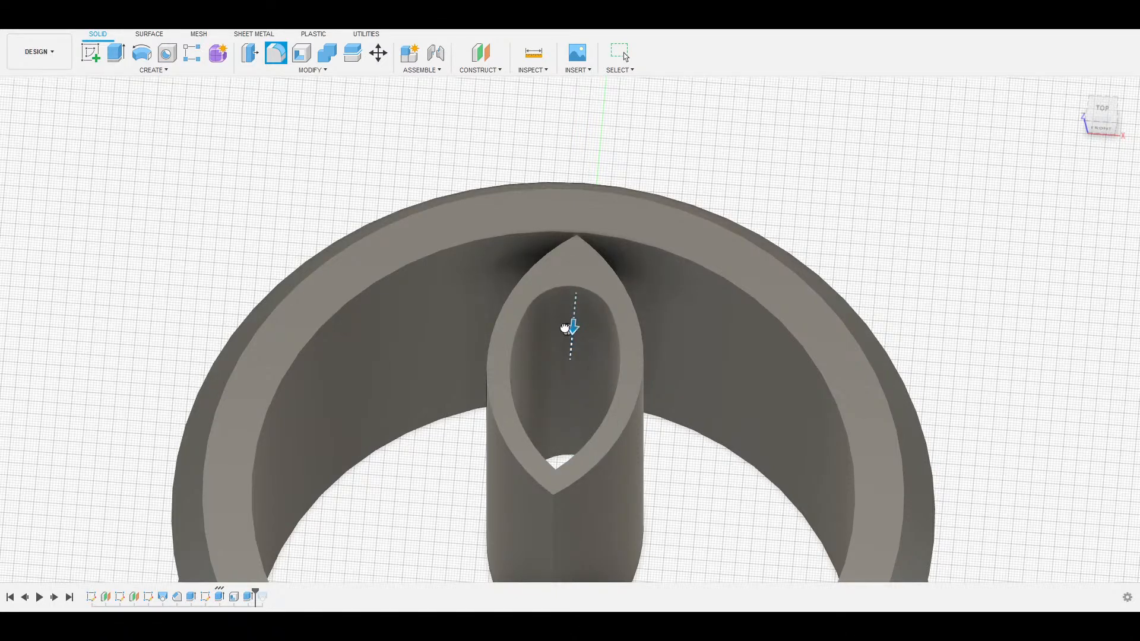
Apply the fillet to the hollow post's inner corner edge.
middle_click_drag(565, 329, 567, 93, "shift")
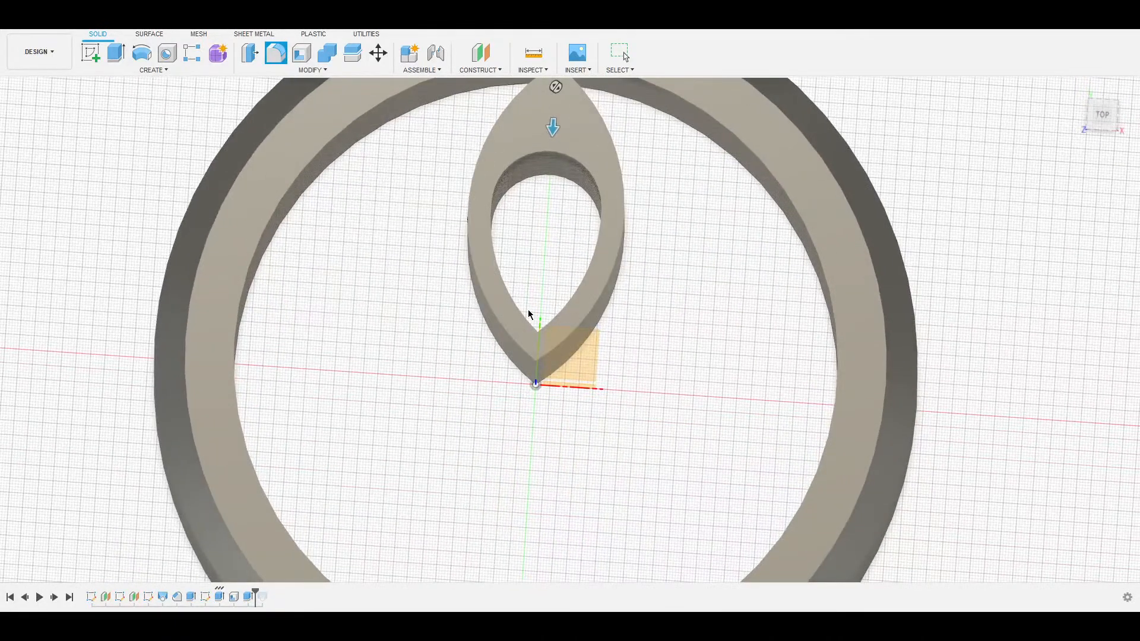
key("Escape")
middle_click_drag(538, 161, 536, 214)
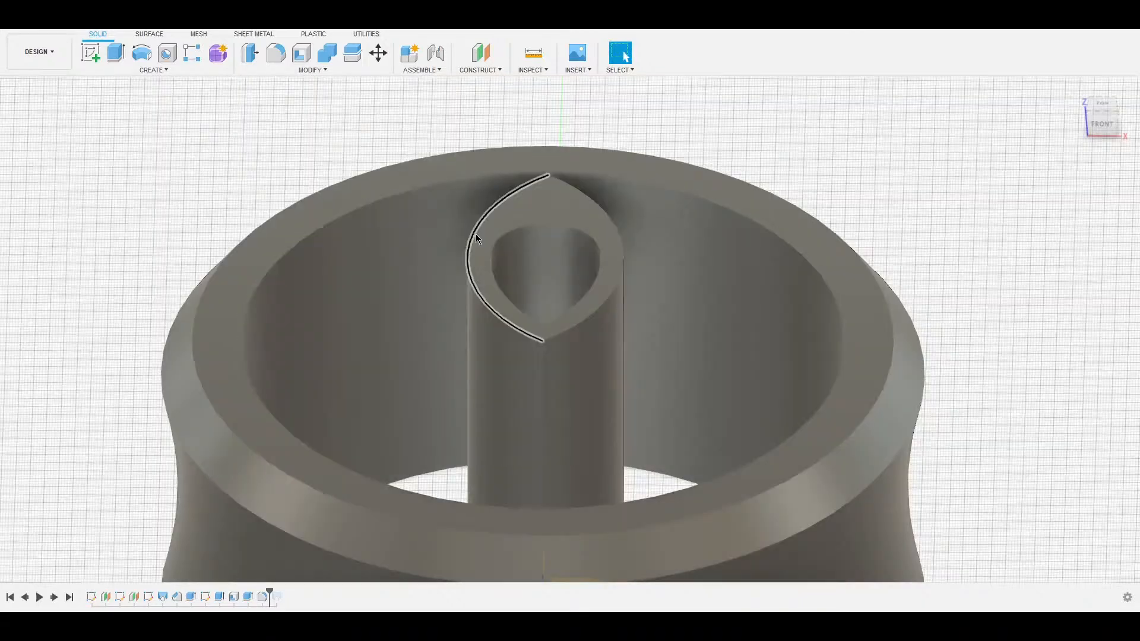
Preview fillets on the post's top rim and opening edges, then deselect them all.
key("f")
left_click(473, 234)
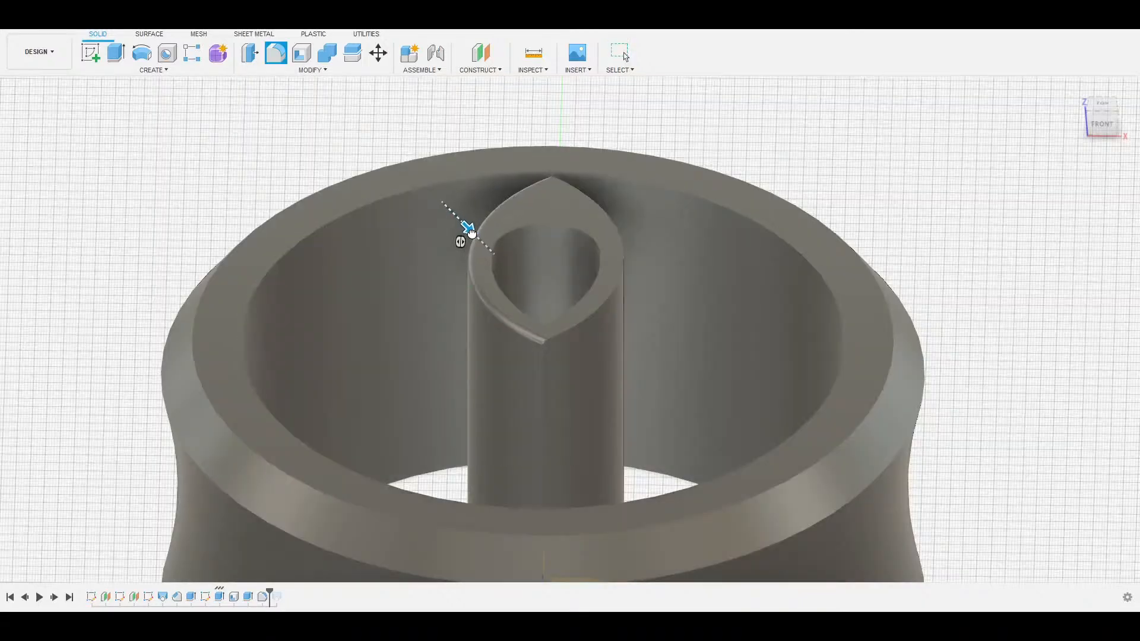
left_click_drag(475, 236, 476, 238)
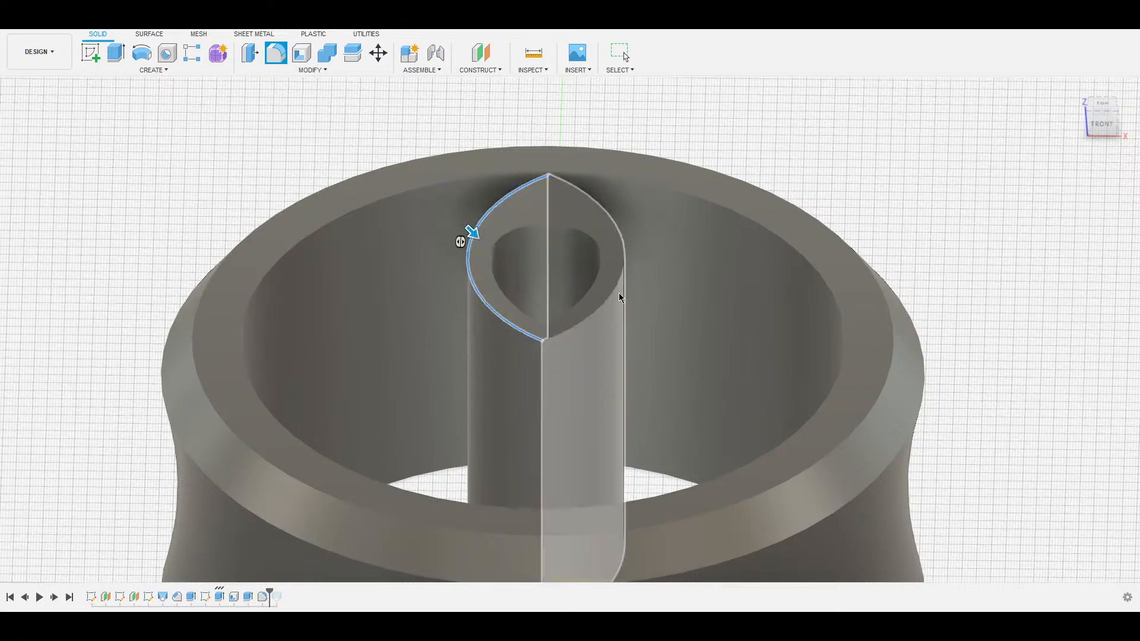
left_click(607, 305)
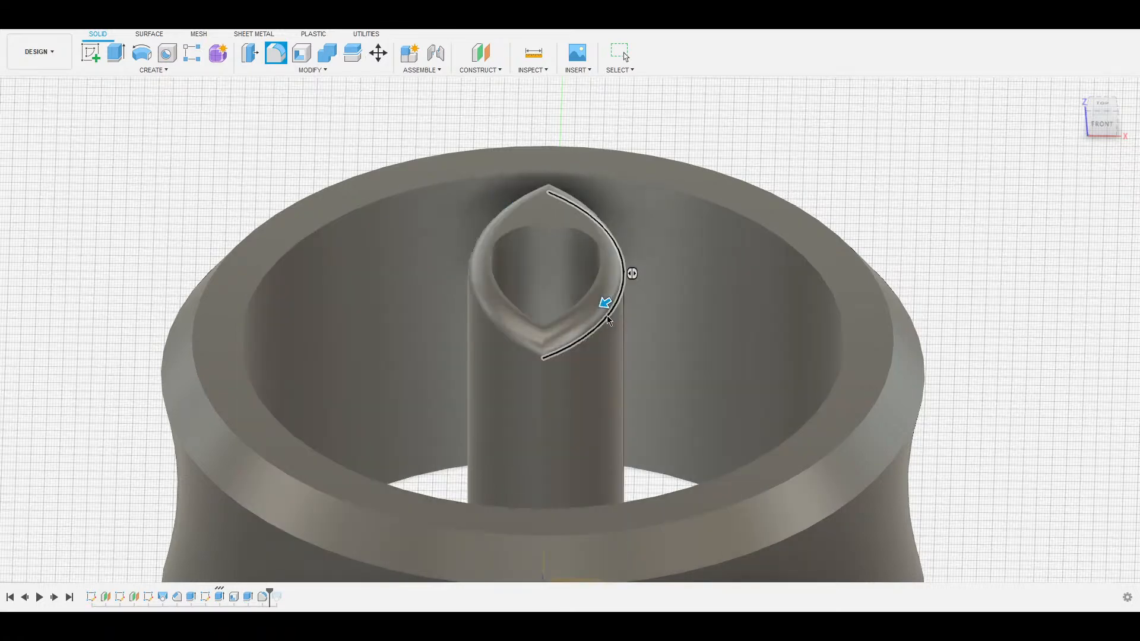
left_click_drag(606, 311, 604, 302)
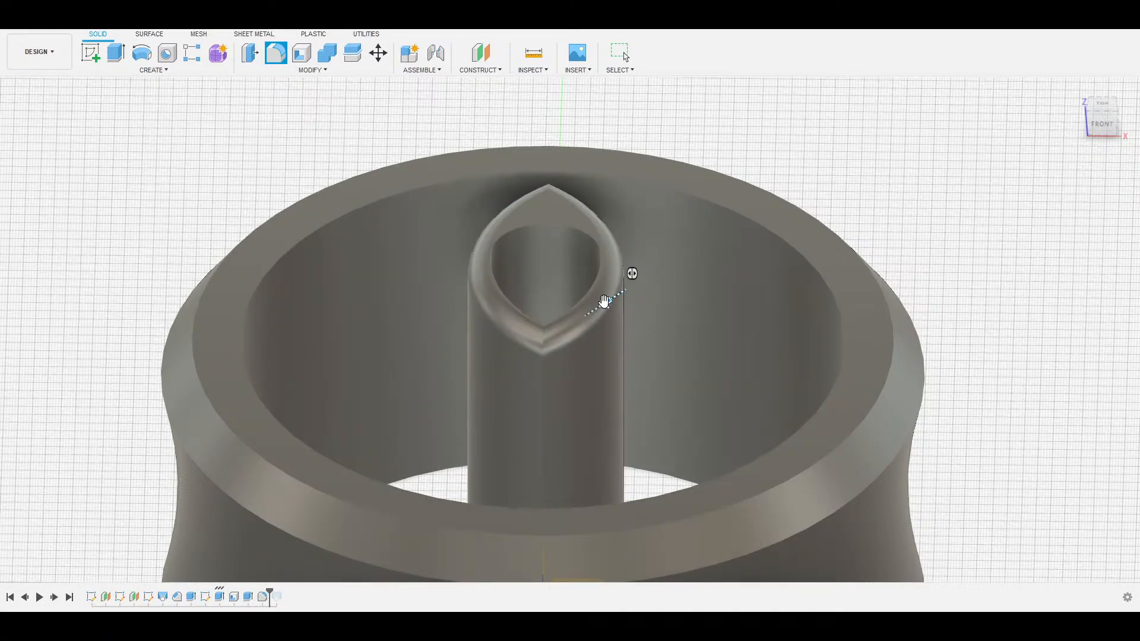
left_click(528, 229)
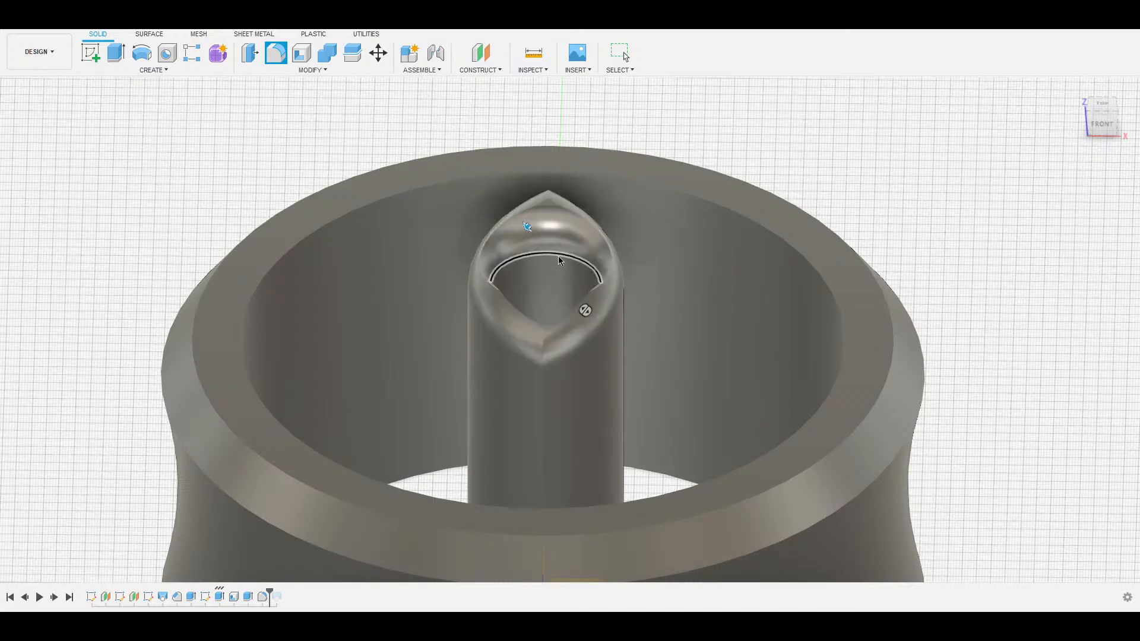
middle_click_drag(586, 236, 234, 266, "shift")
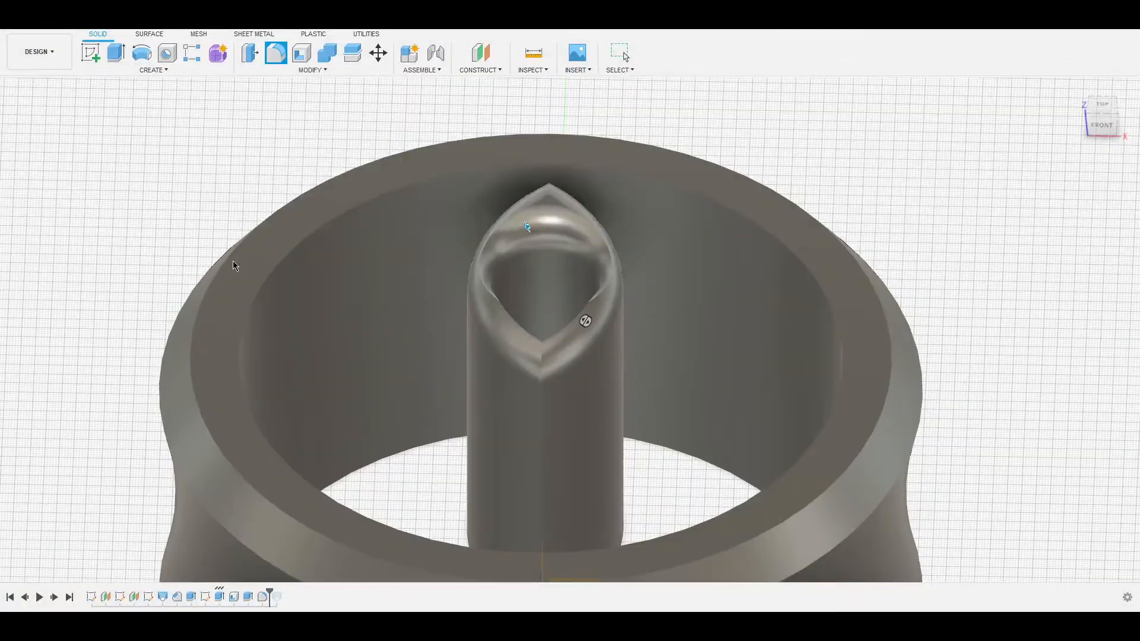
left_click(546, 226)
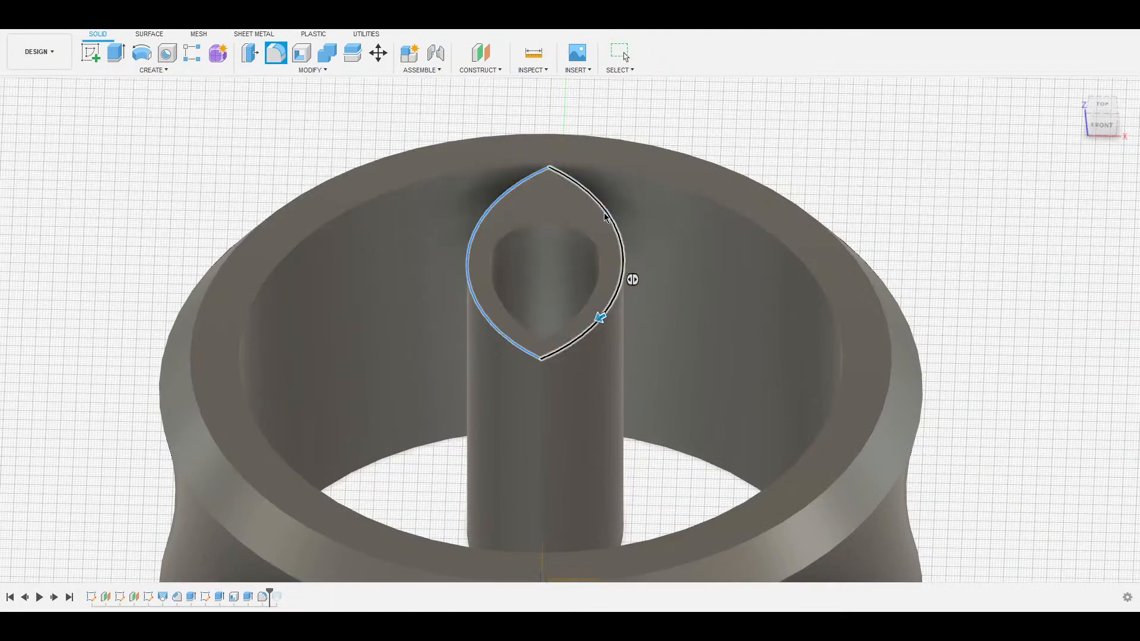
left_click(602, 212)
left_click(491, 209)
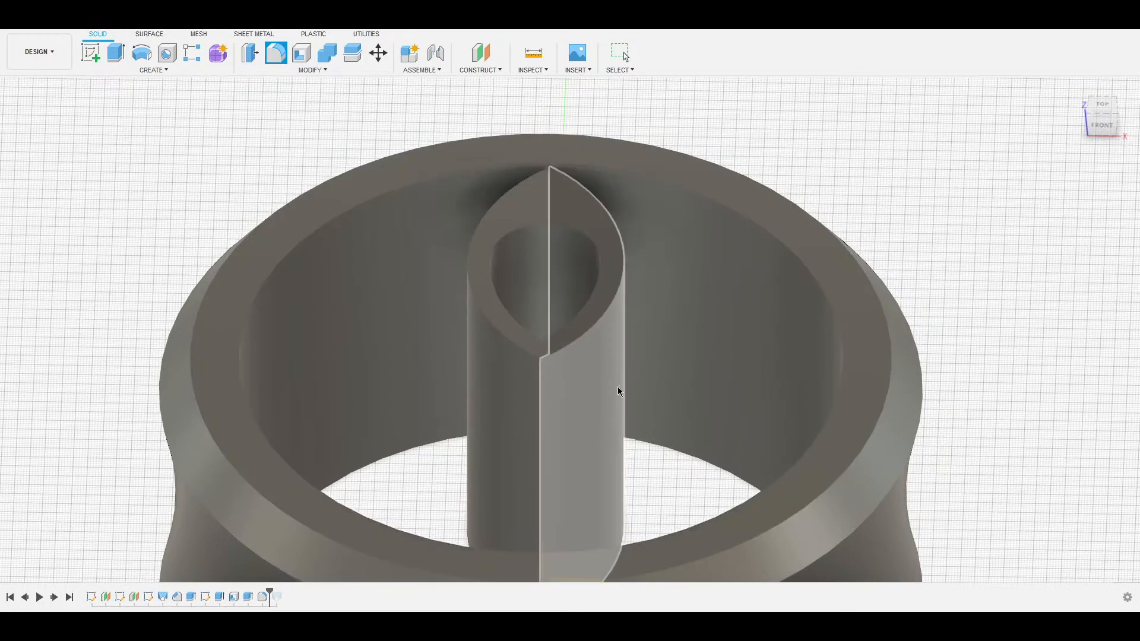
middle_click_drag(653, 142, 683, 185, "shift")
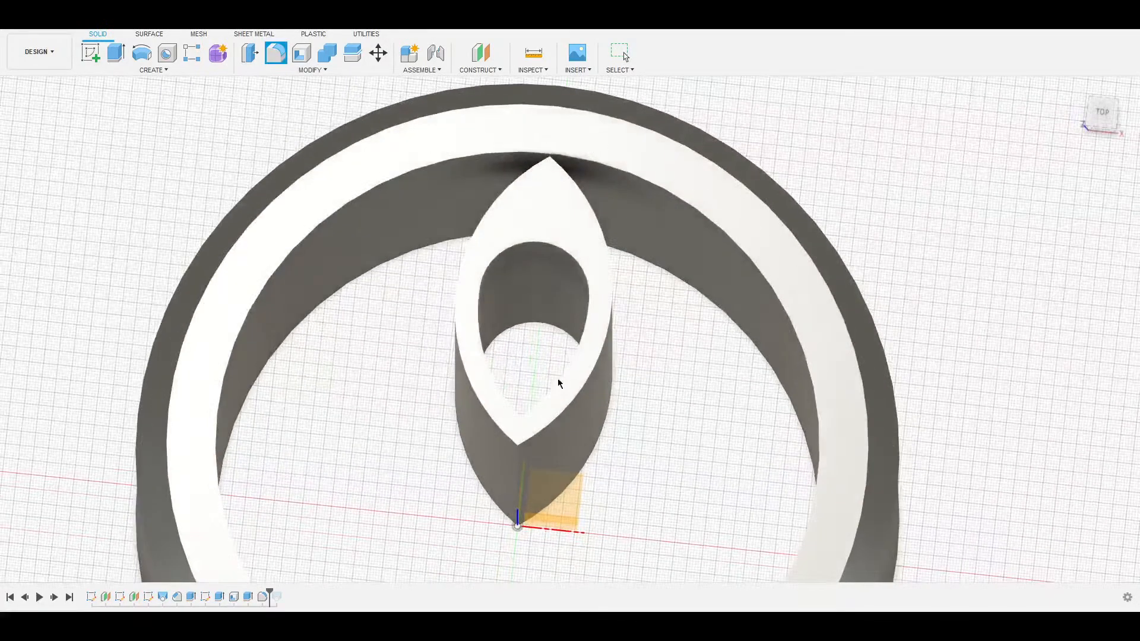
scroll(540, 371, "down", 3)
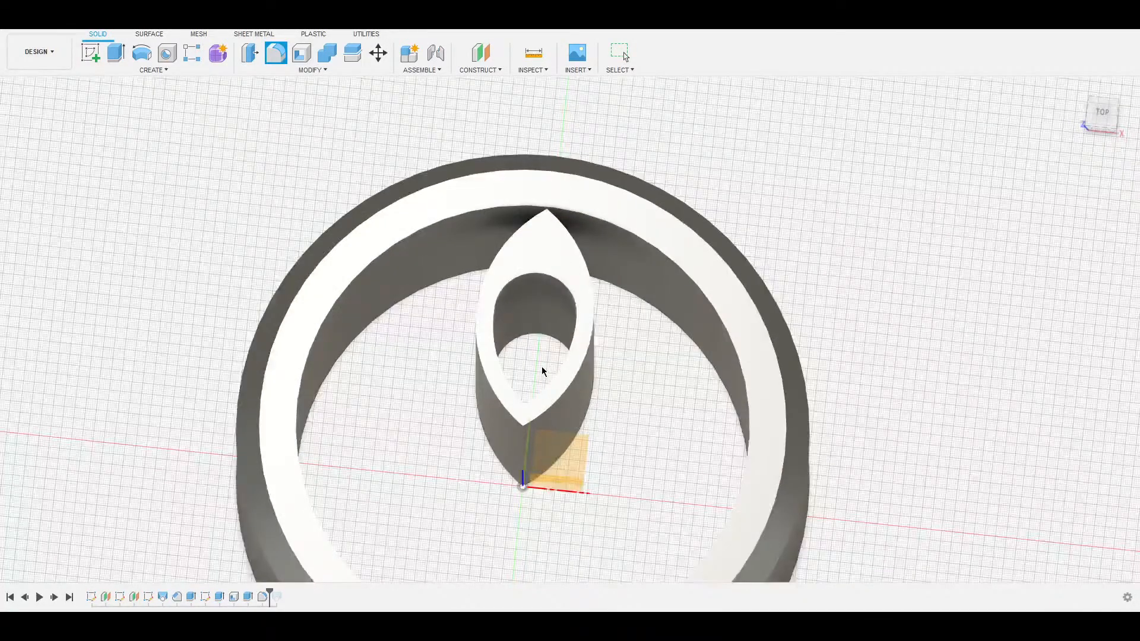
scroll(542, 366, "down", 2)
key("Escape")
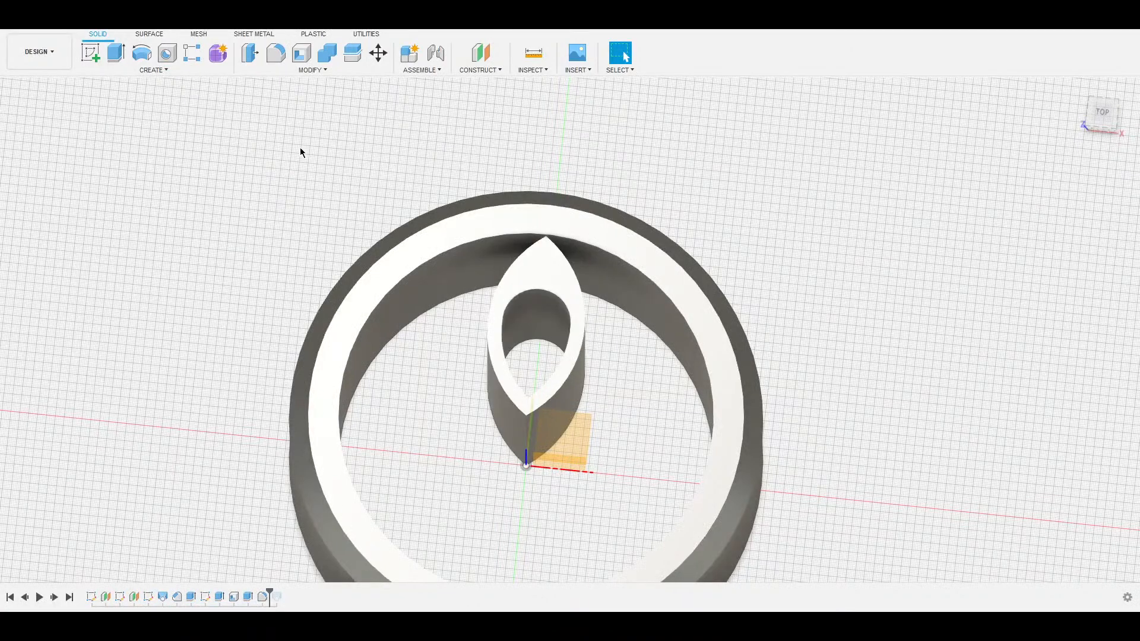
left_click(147, 72)
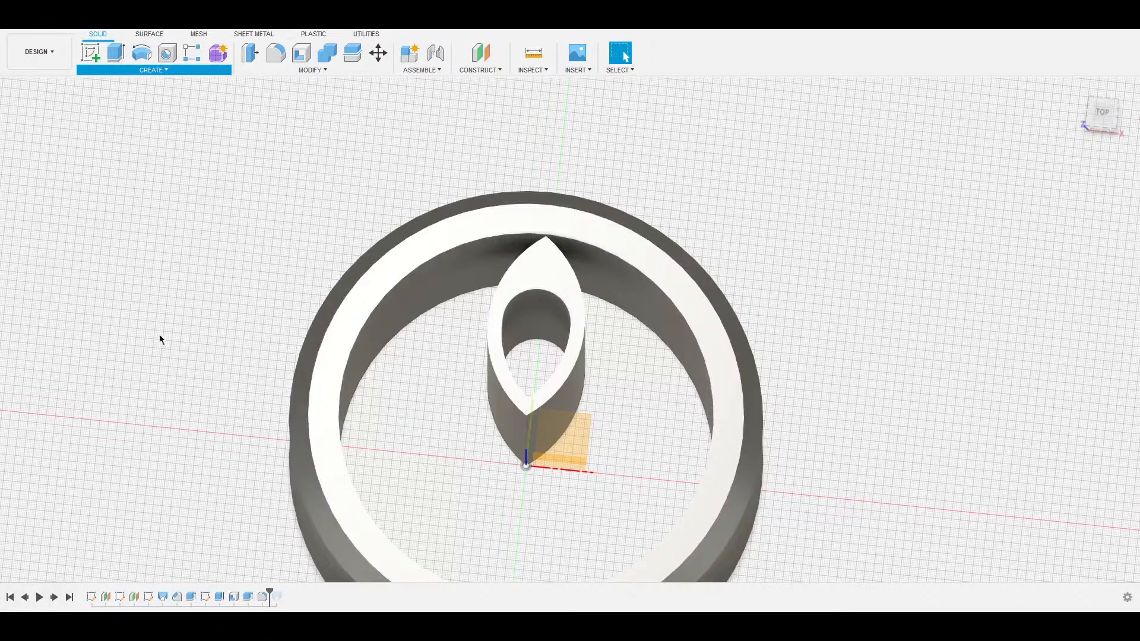
left_click(210, 337)
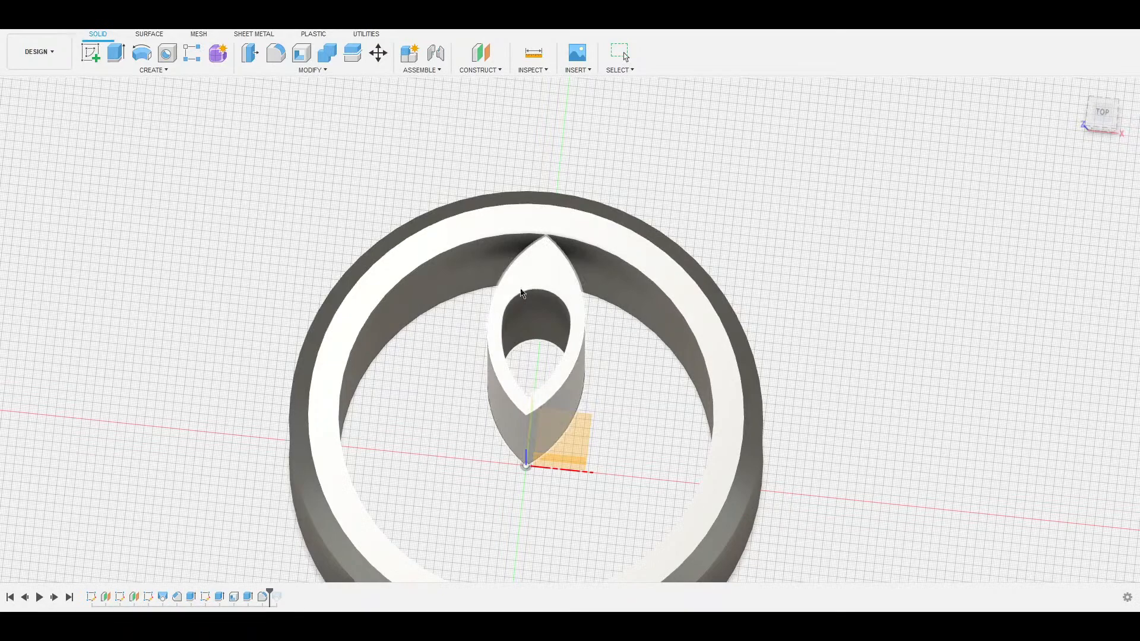
Circular-pattern the leaf-shaped tube about the origin Z axis with 10 copies.
left_click(502, 339)
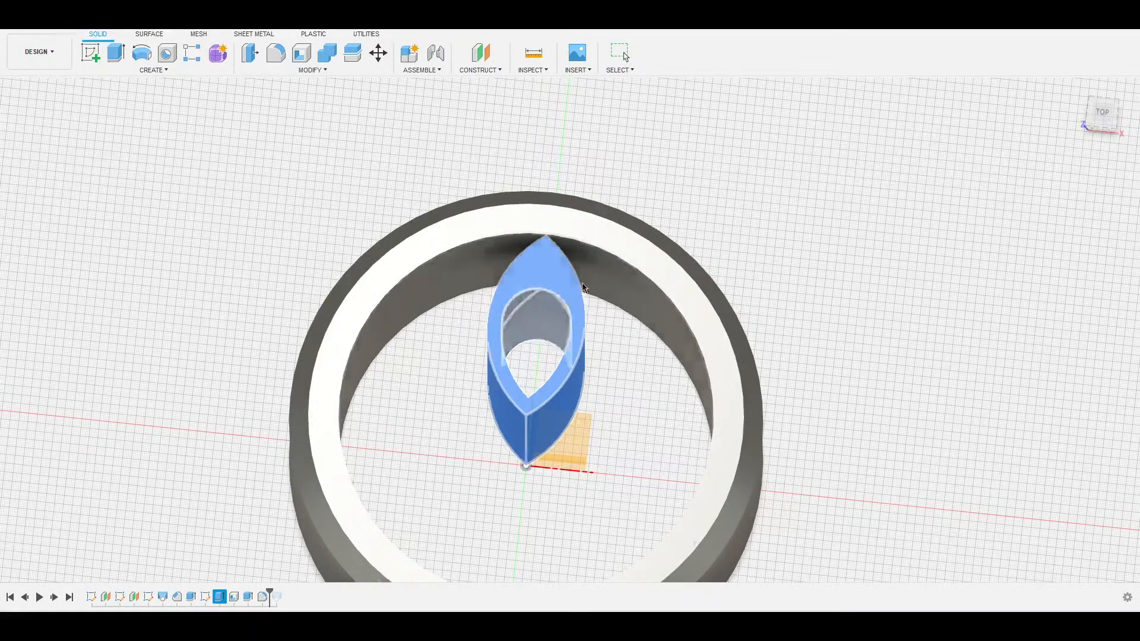
middle_click_drag(632, 339, 652, 258, "shift")
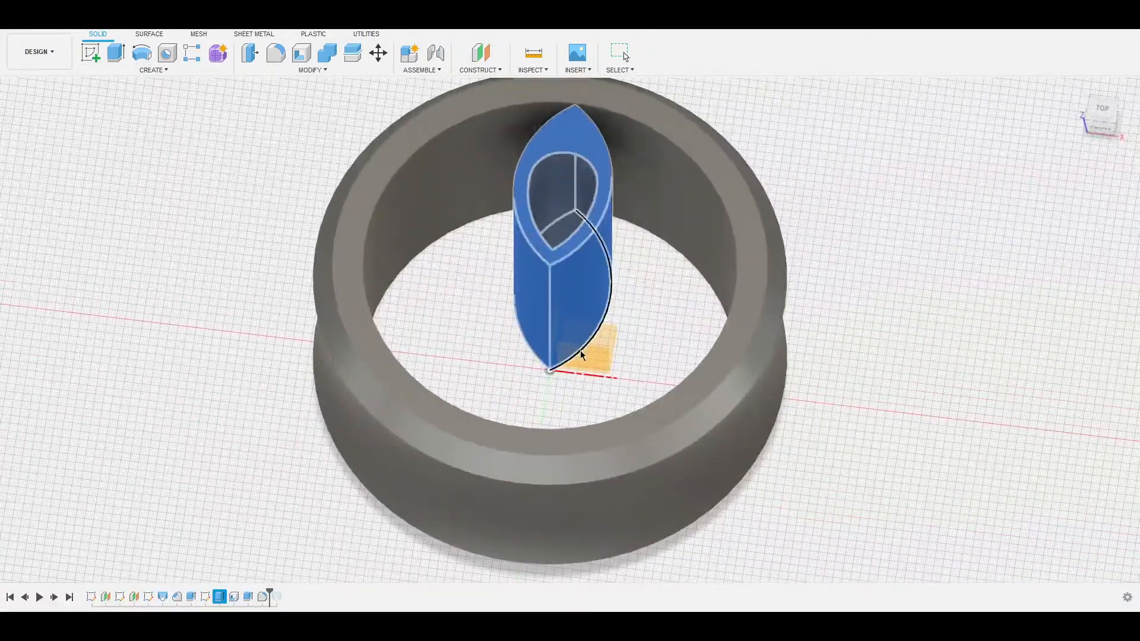
left_click(550, 364)
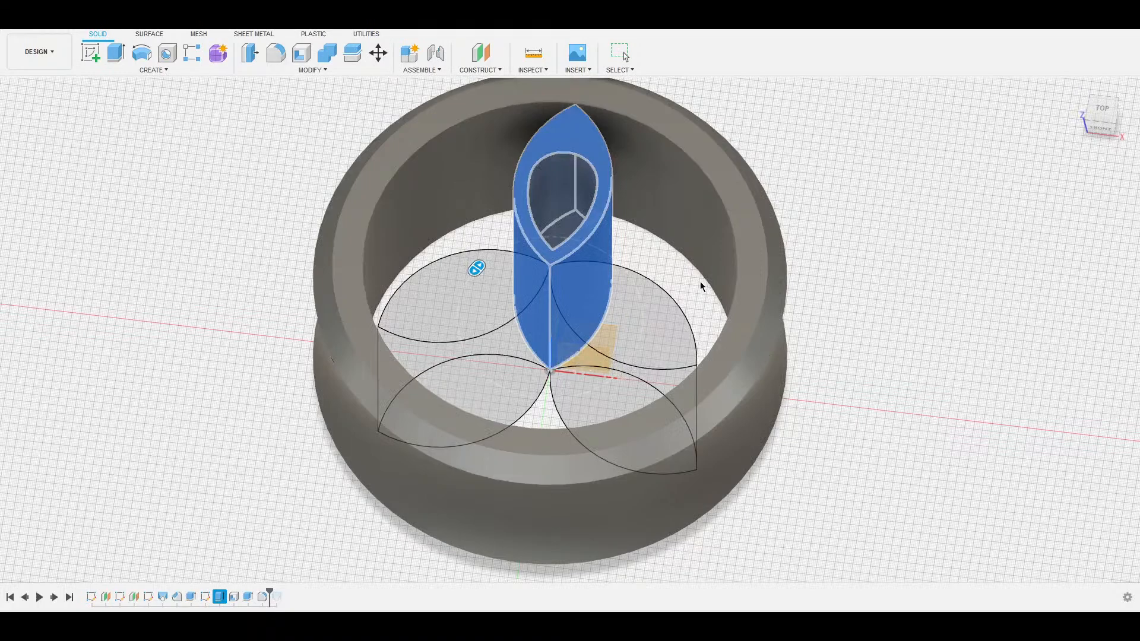
middle_click_drag(607, 280, 608, 291, "shift")
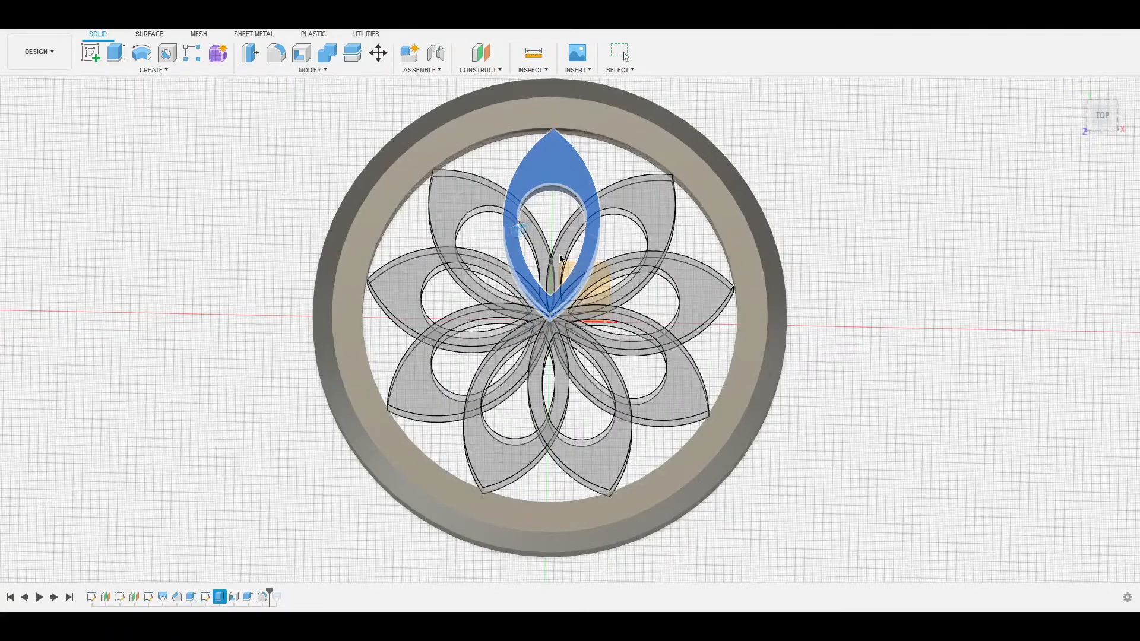
middle_click_drag(759, 234, 857, 241, "shift")
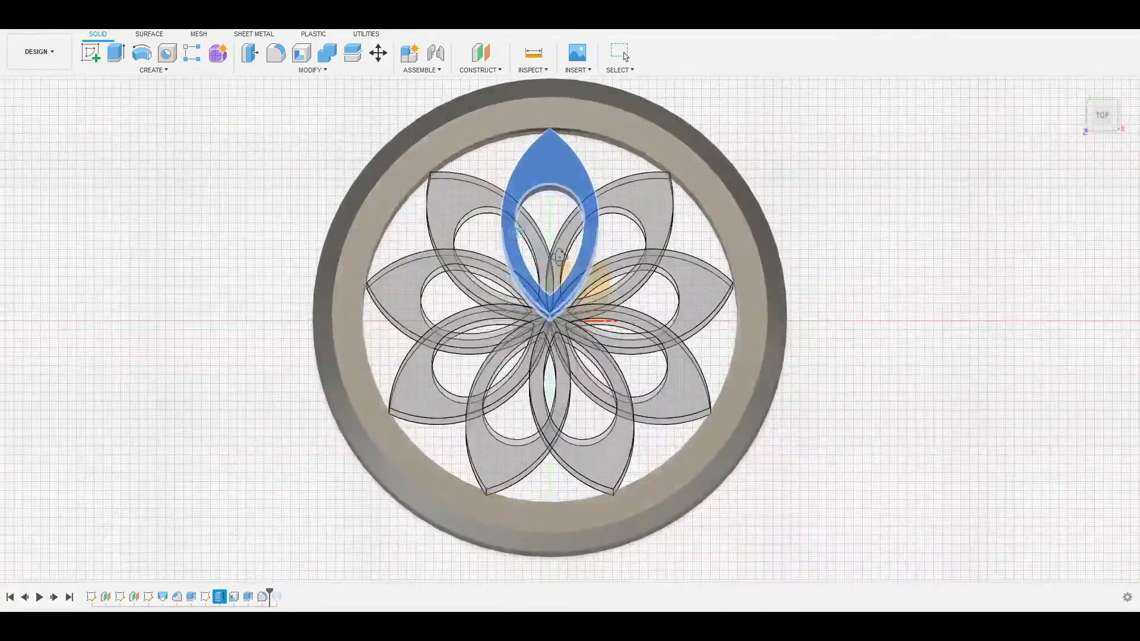
left_click(1115, 288)
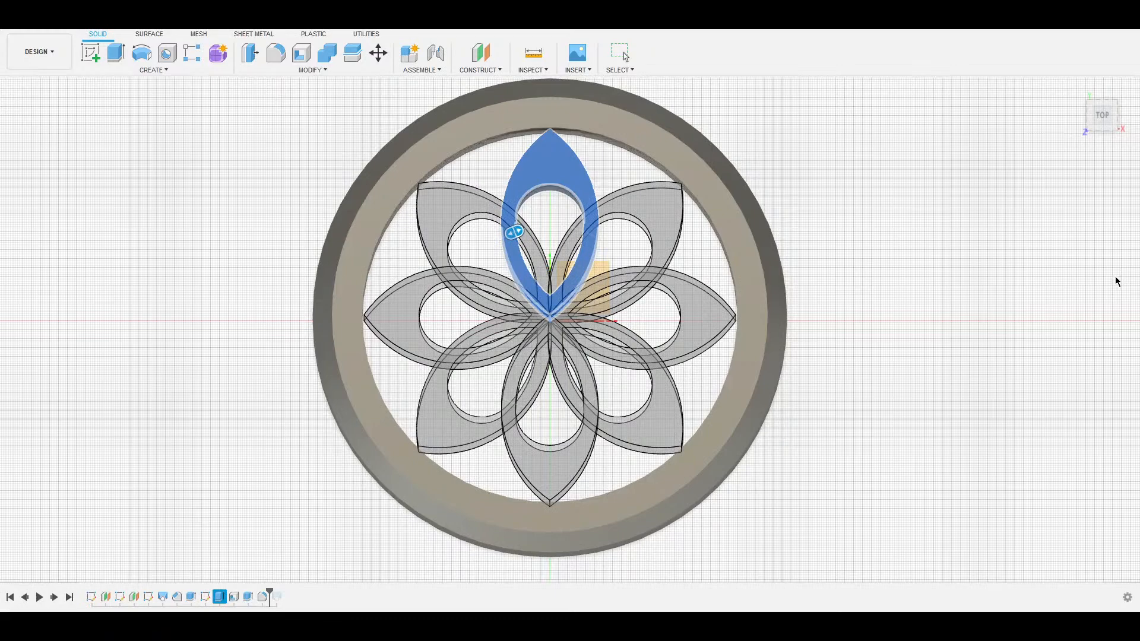
left_click(1117, 282)
left_click(1117, 282)
left_click(1116, 281)
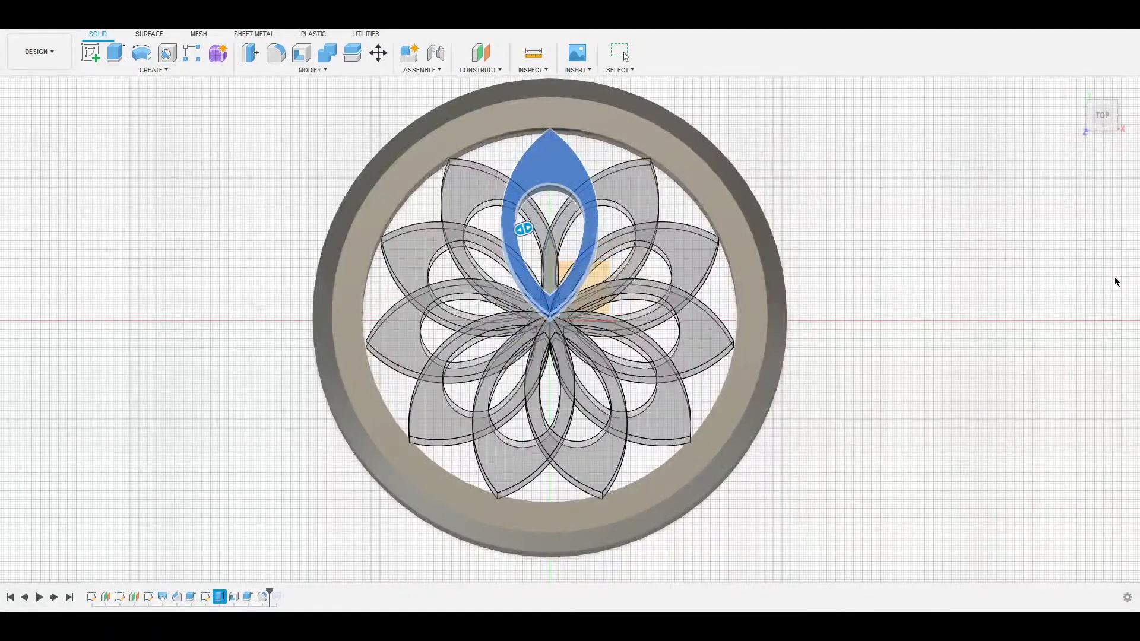
left_click(1117, 282)
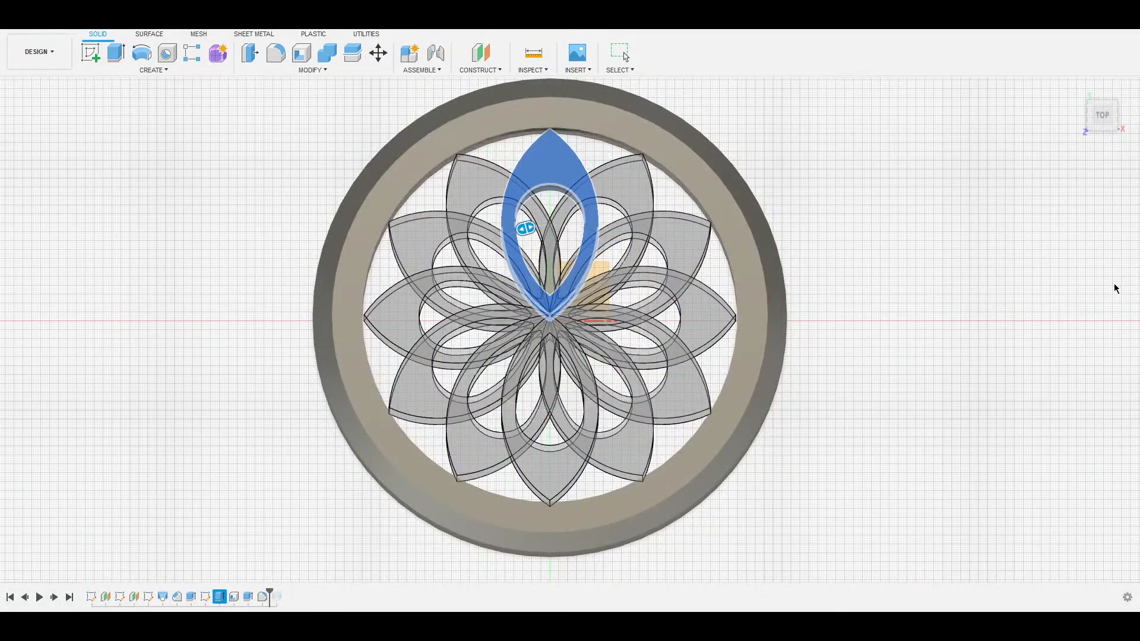
left_click(1113, 286)
left_click(1114, 286)
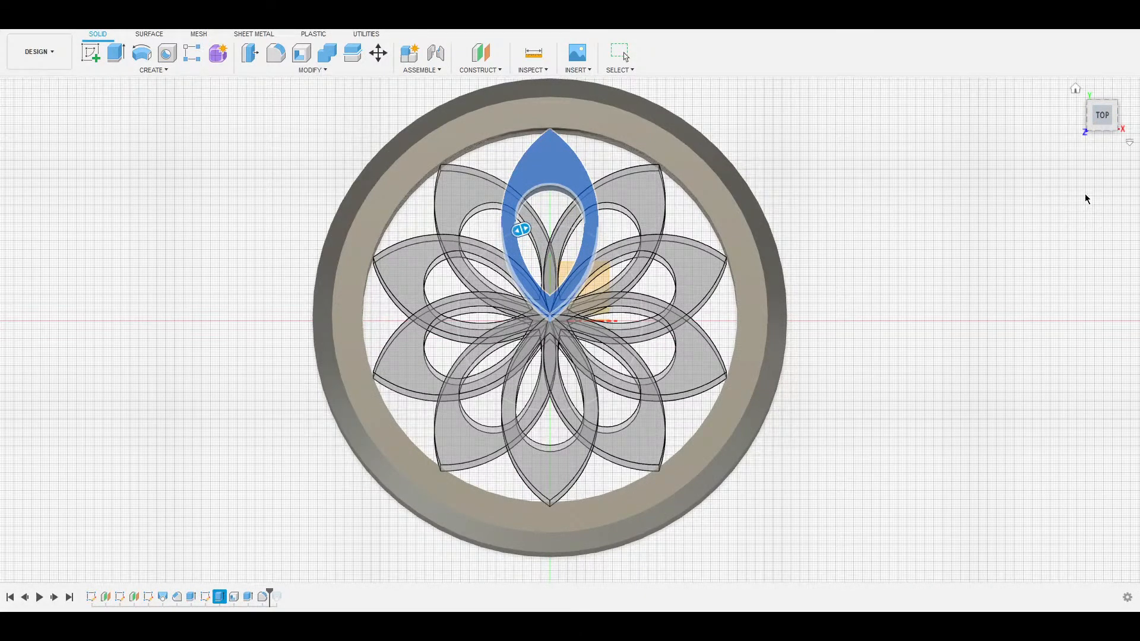
Commit the 10-copy pattern, show the inner body, then undo the pattern with Ctrl+Z.
key("Return")
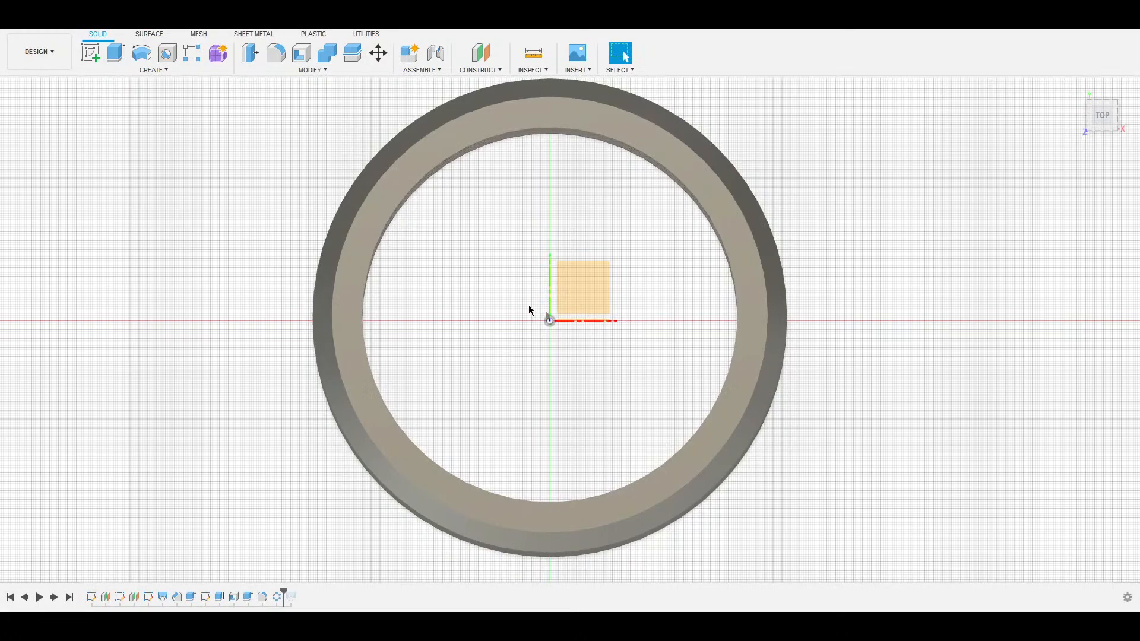
mouse_move(606, 348)
middle_mouse_down("shift")
mouse_move(623, 359)
mouse_move(618, 331)
middle_mouse_up("shift")
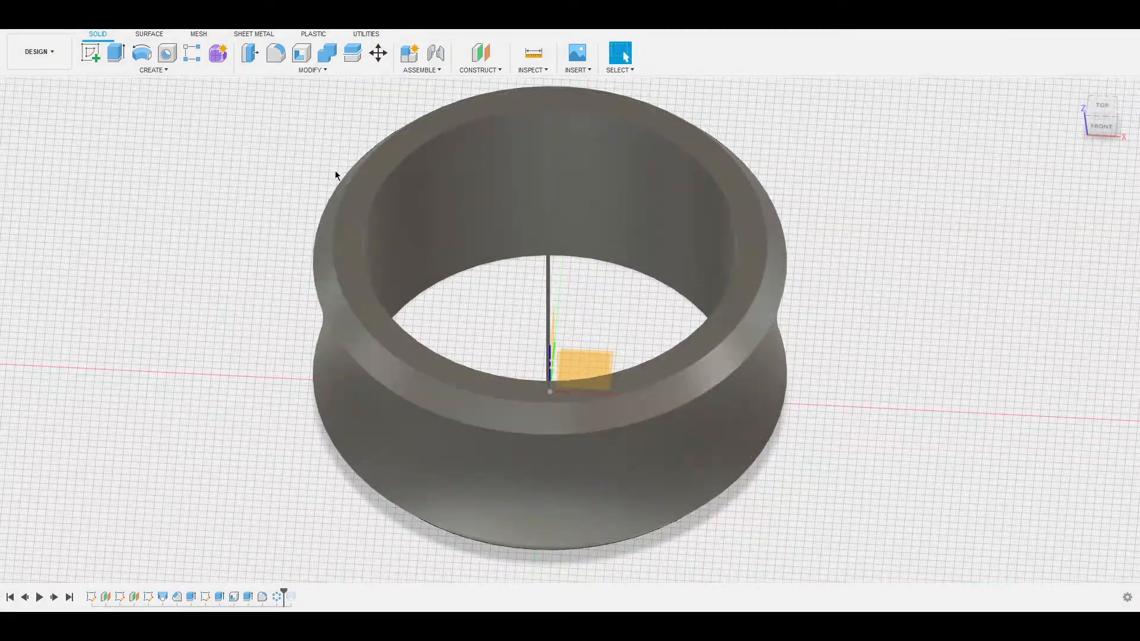
left_click(51, 179)
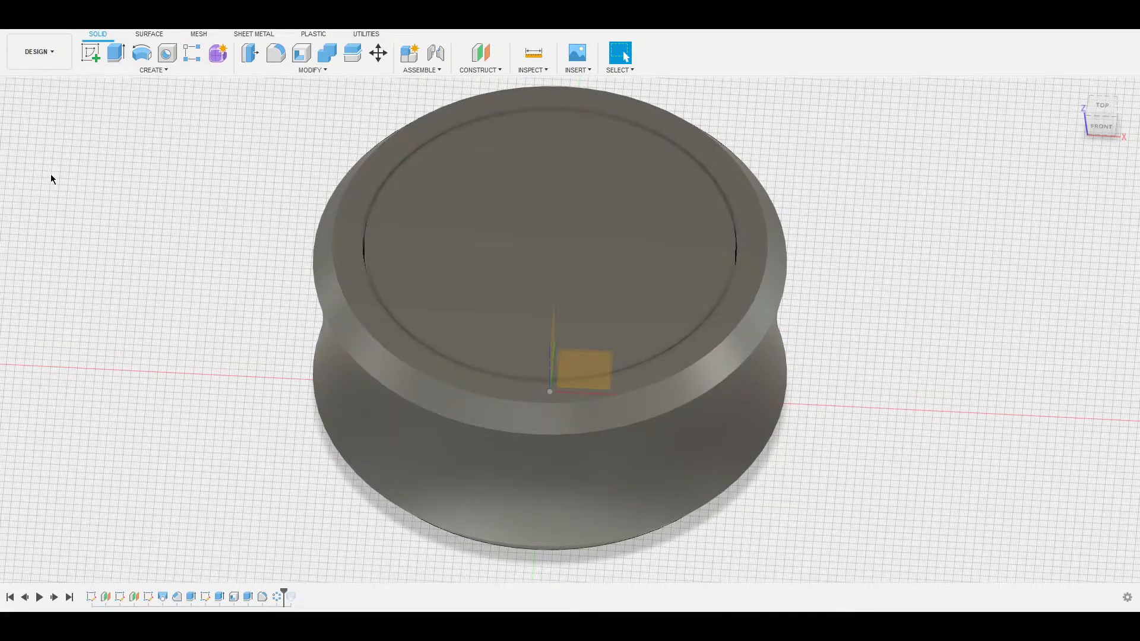
key("ctrl+z")
key("ctrl+z")
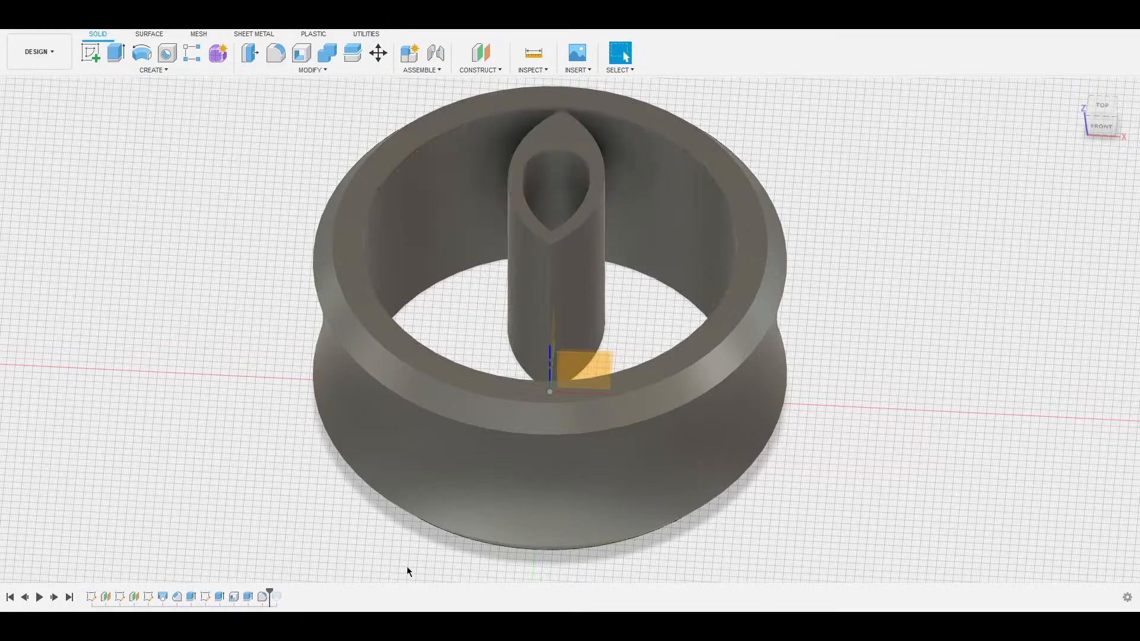
middle_click_drag(478, 307, 510, 267, "shift")
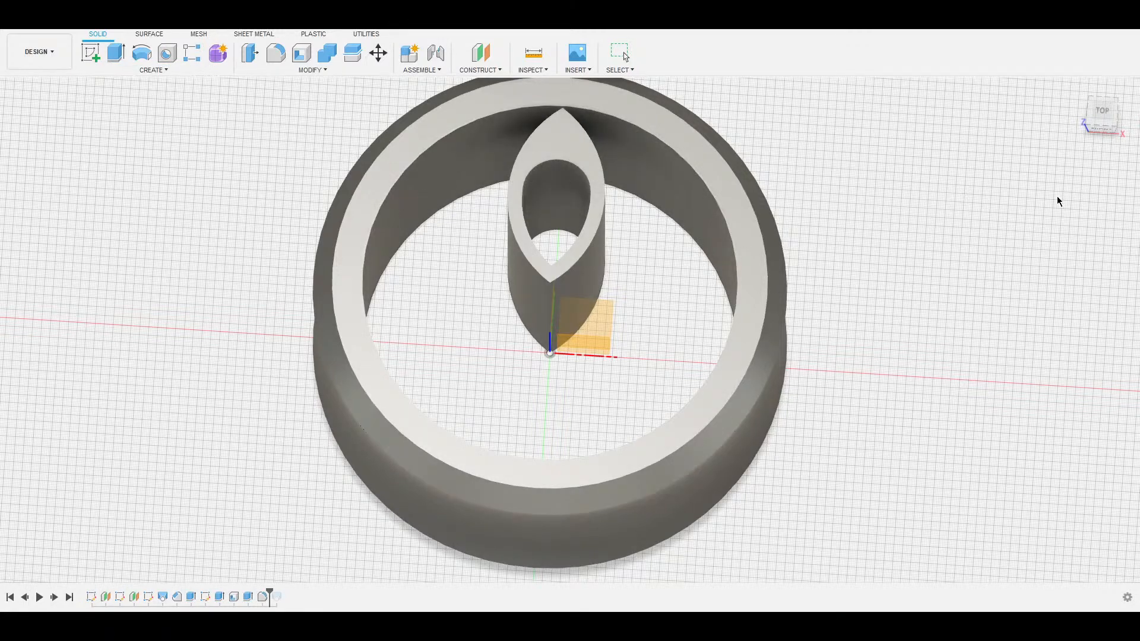
Circular-pattern the leaf-shaped tube about the centre axis with 8 copies and inspect the flower.
left_click(582, 288)
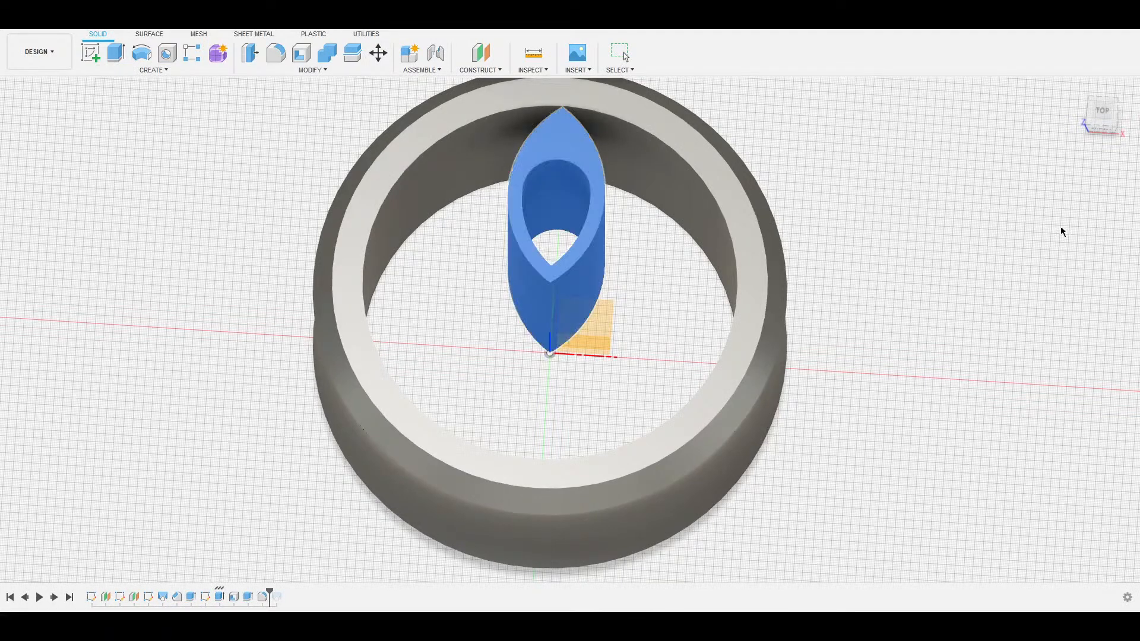
left_click(550, 352)
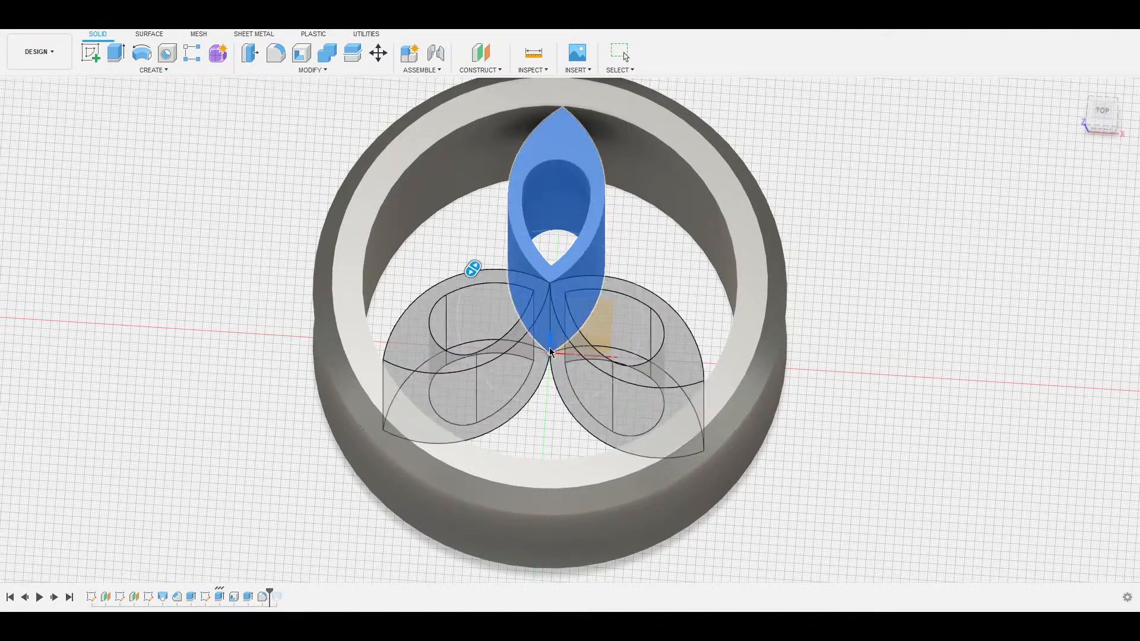
left_click(1114, 278)
left_click(1114, 278)
left_click(1114, 278)
left_click(1113, 278)
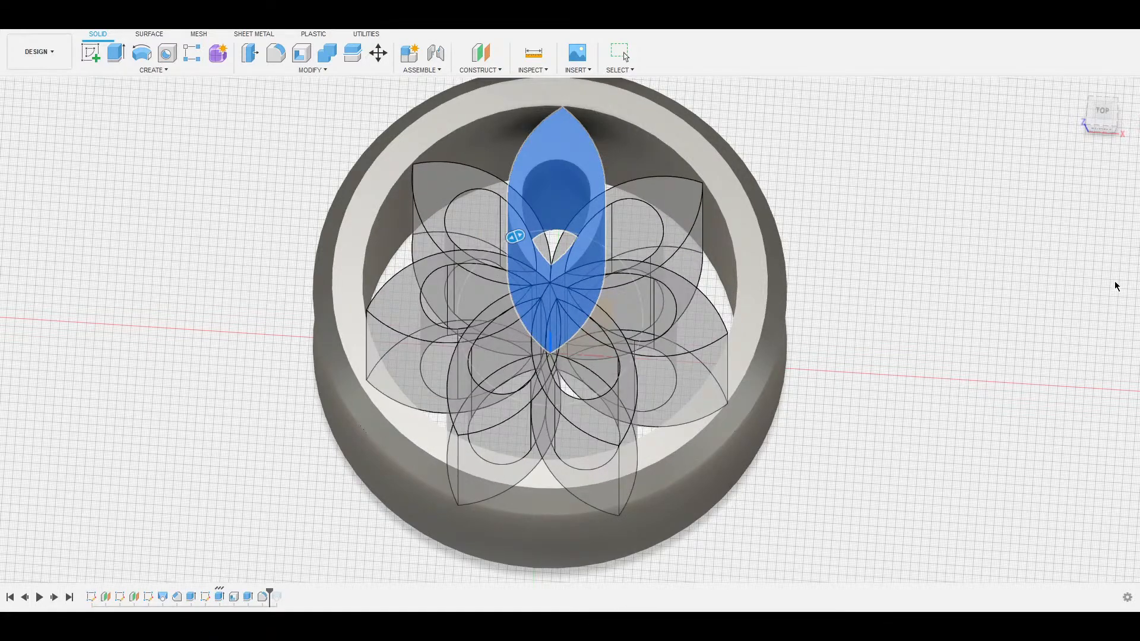
left_click(1115, 283)
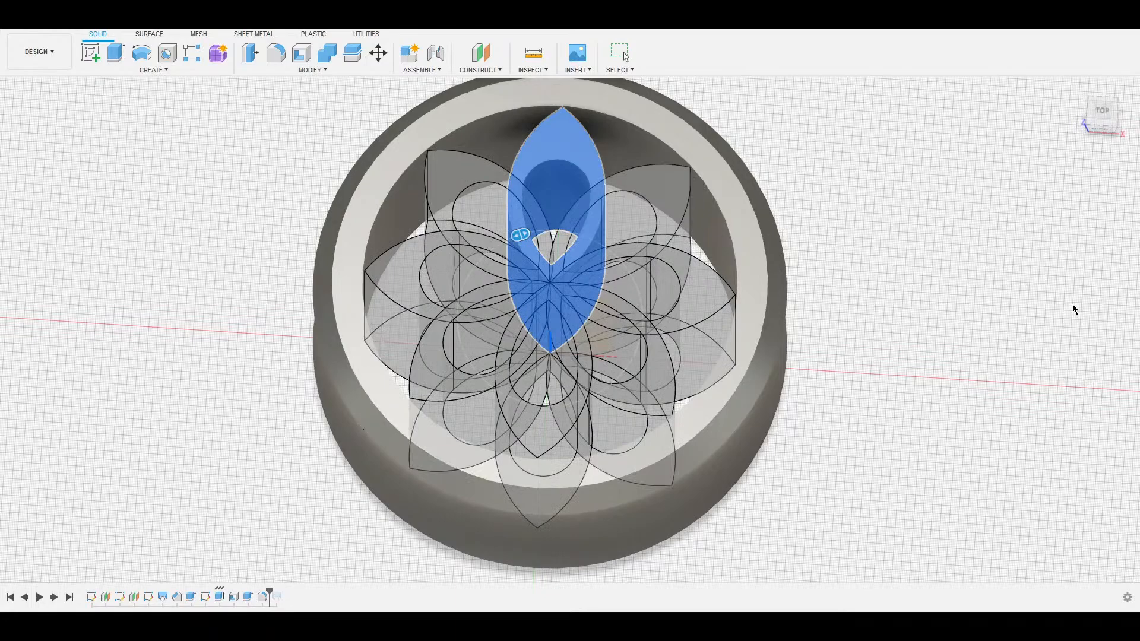
key("Return")
middle_click_drag(705, 234, 802, 189, "shift")
mouse_move(644, 346)
middle_mouse_down("shift")
mouse_move(656, 324)
mouse_move(647, 331)
middle_mouse_up("shift")
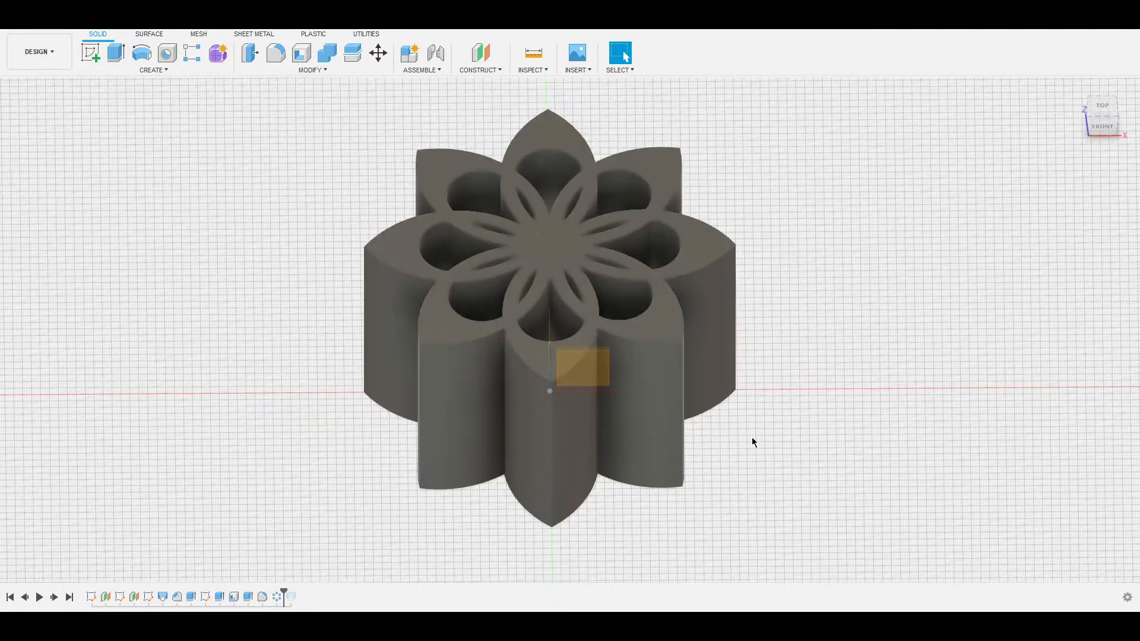
Window-select all eight petal bodies and Join them into one body with Combine.
scroll(737, 440, "down", 4)
left_click_drag(729, 469, 346, 184)
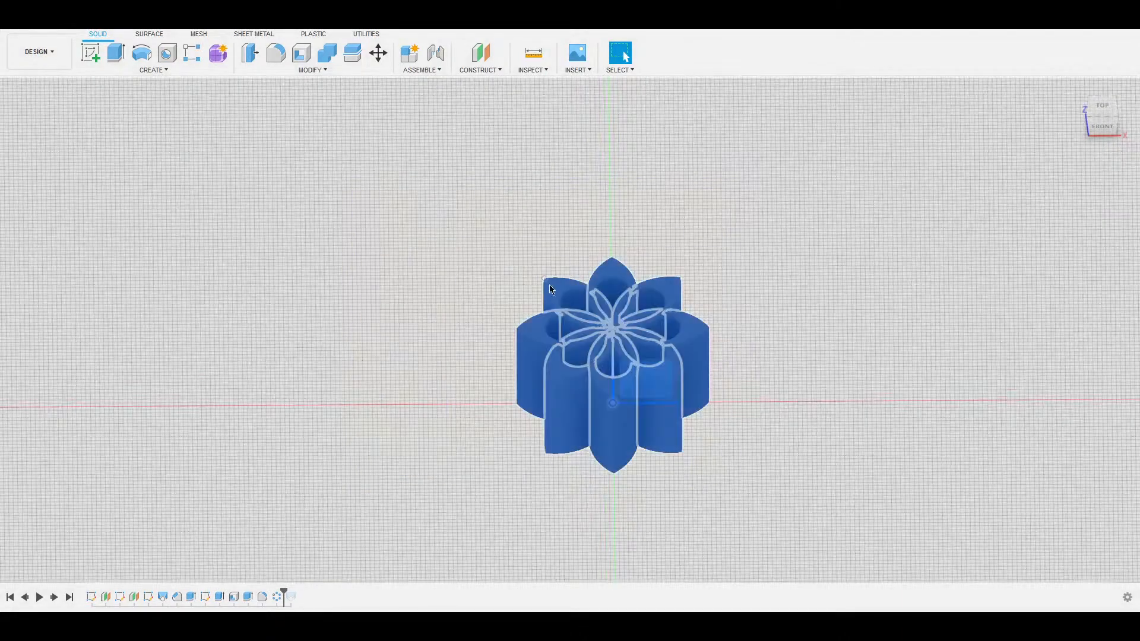
left_click(309, 70)
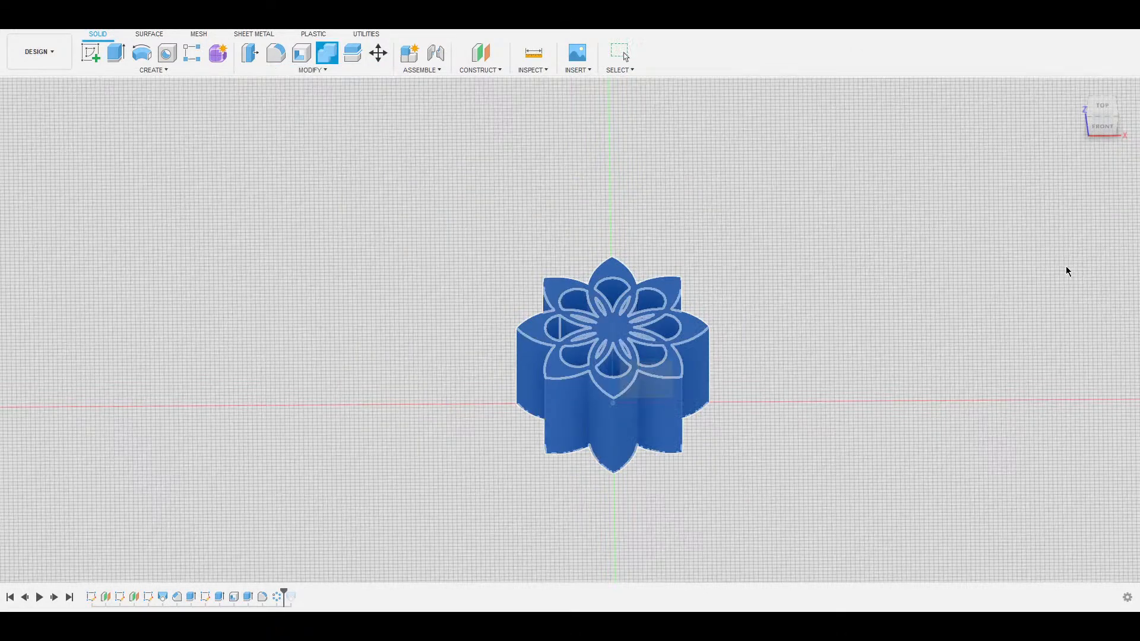
left_click(1067, 271)
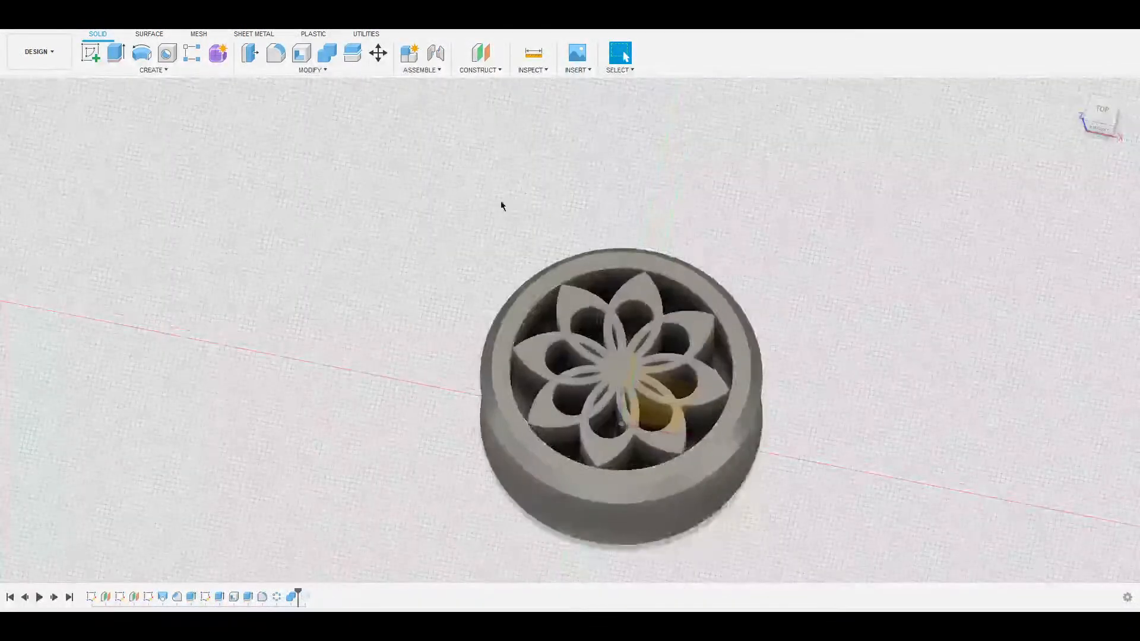
Orbit around the finished knob to inspect the ring and flower insert from several angles.
middle_click_drag(501, 204, 534, 204, "shift")
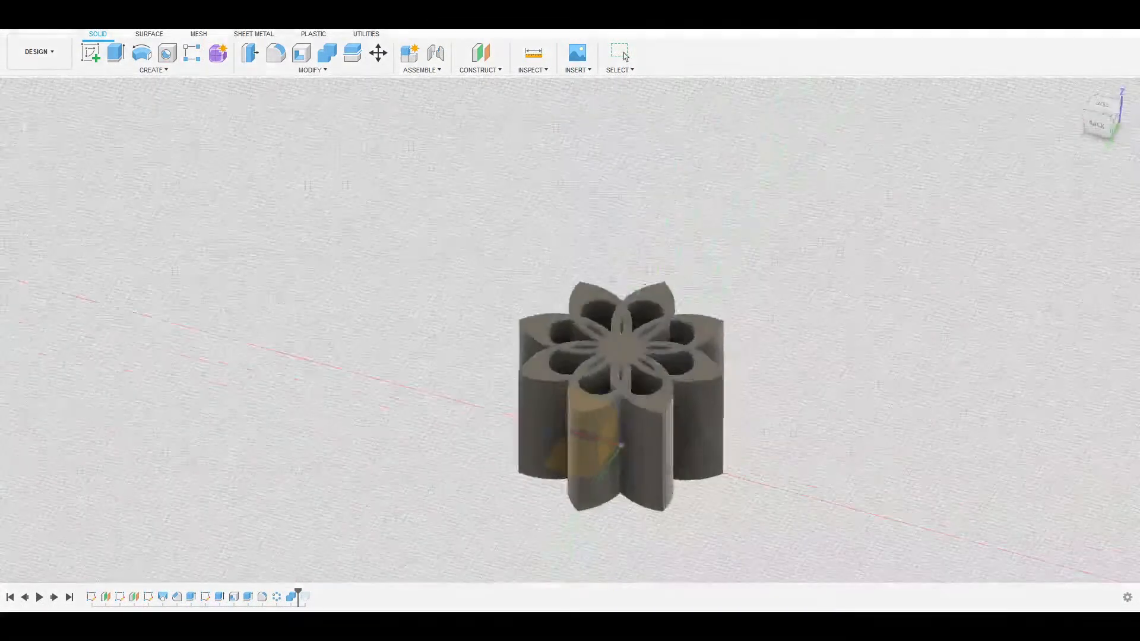
middle_click_drag(540, 436, 615, 380, "shift")
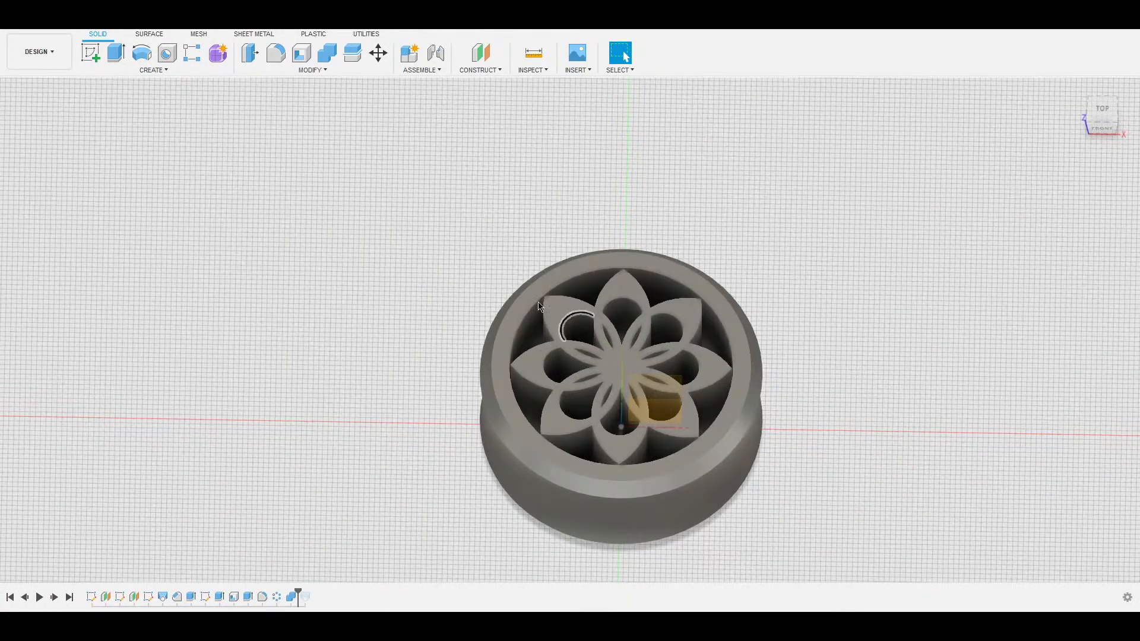
middle_click_drag(789, 338, 822, 339, "shift")
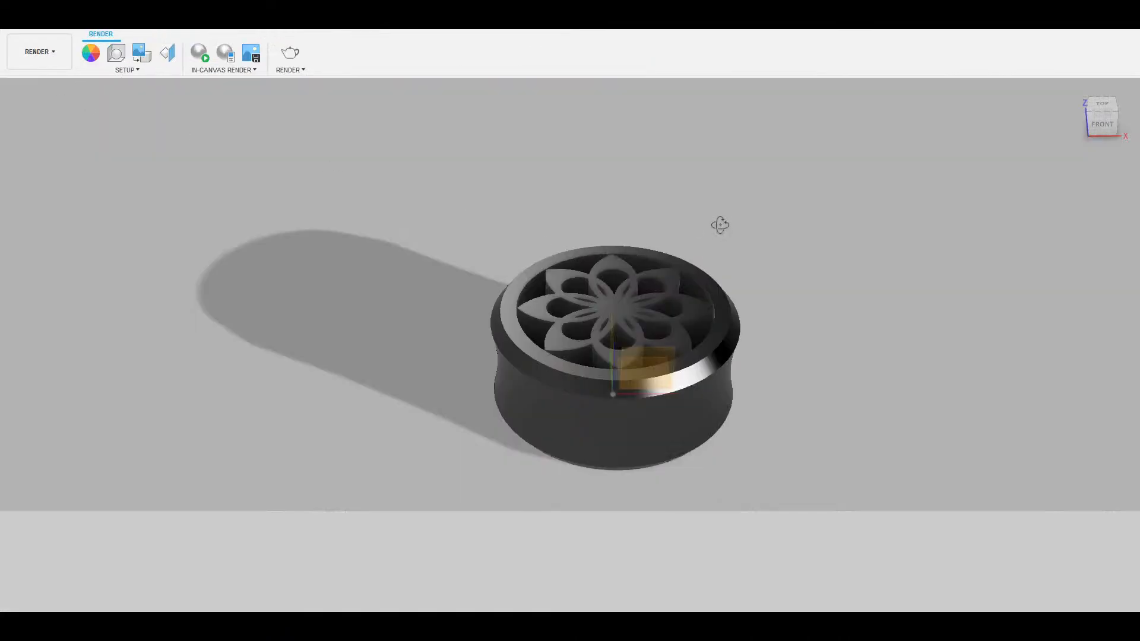
middle_click_drag(720, 224, 728, 244, "shift")
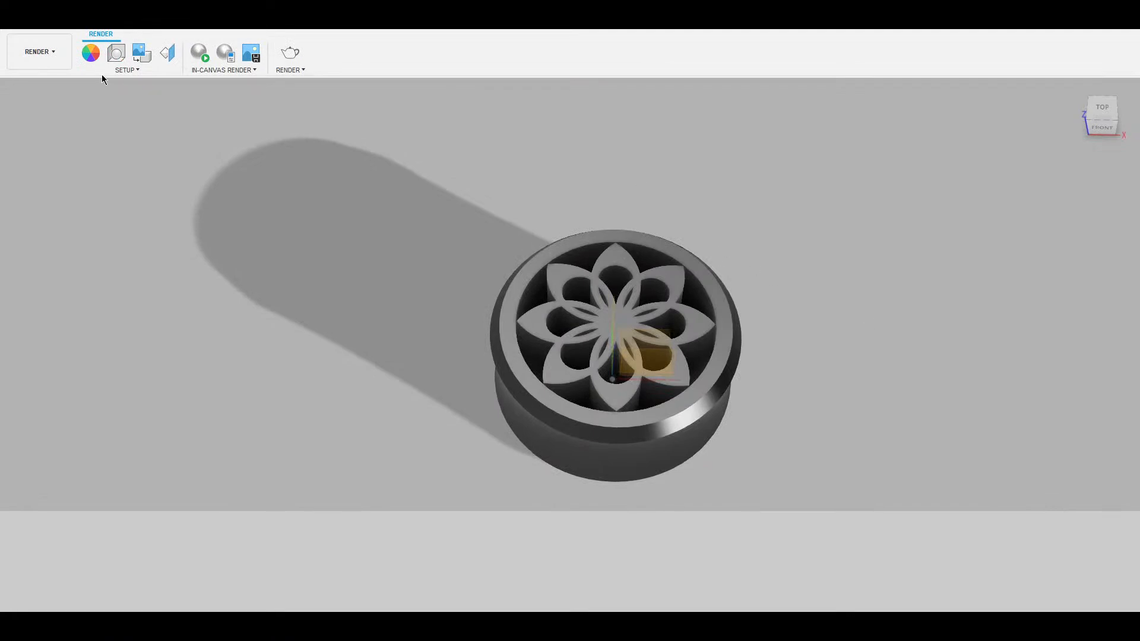
Apply a white appearance to the flower insert and a black appearance to the outer tube.
key("a")
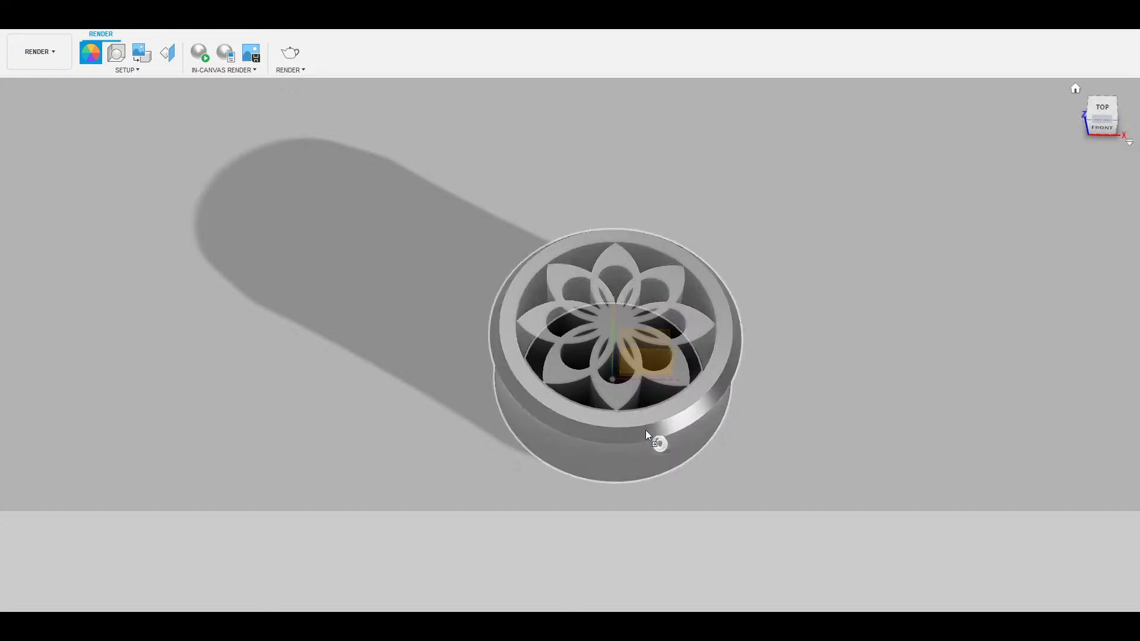
left_click(613, 453)
middle_click_drag(800, 438, 783, 421, "shift")
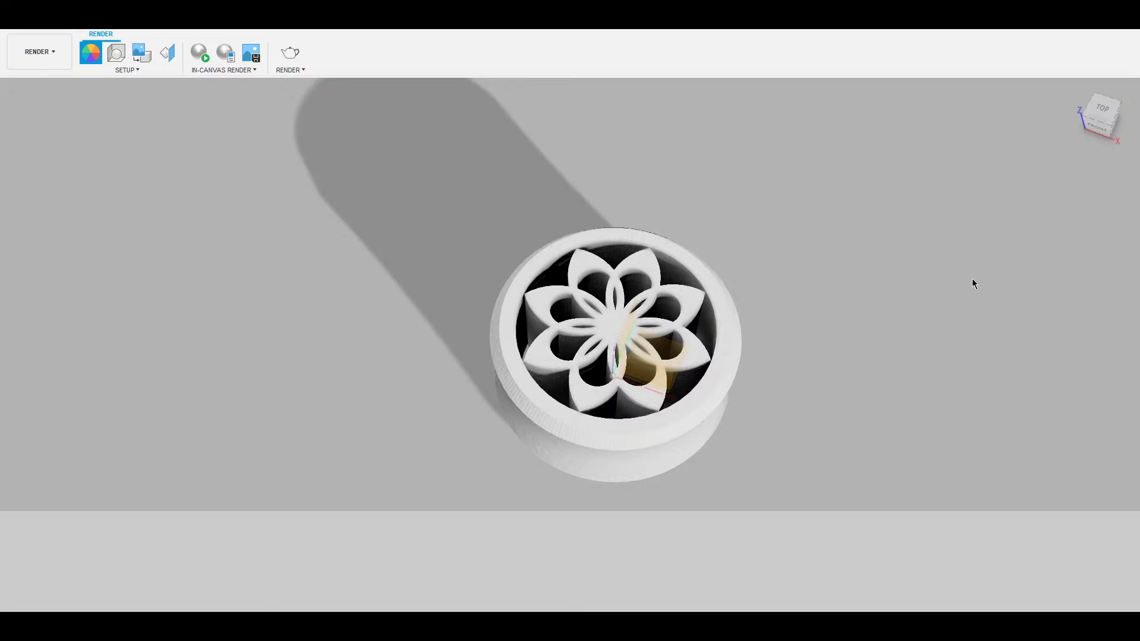
left_click_drag(976, 271, 585, 332)
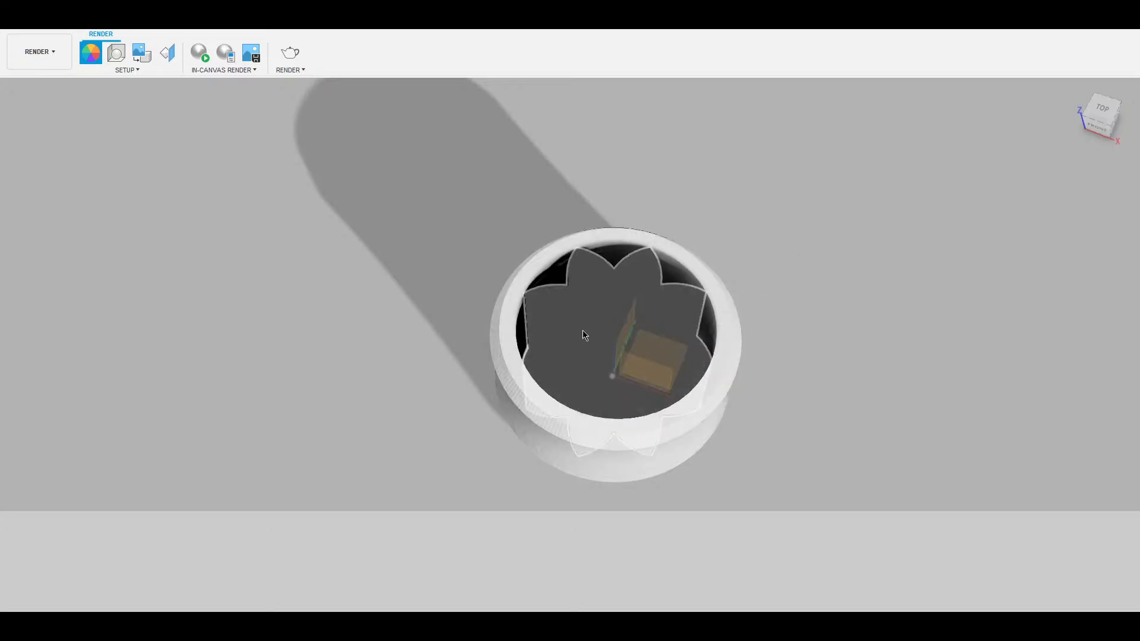
left_click_drag(818, 286, 710, 422)
Switch back to the Design workspace and bring the model up closer.
middle_click_drag(868, 268, 800, 282, "shift")
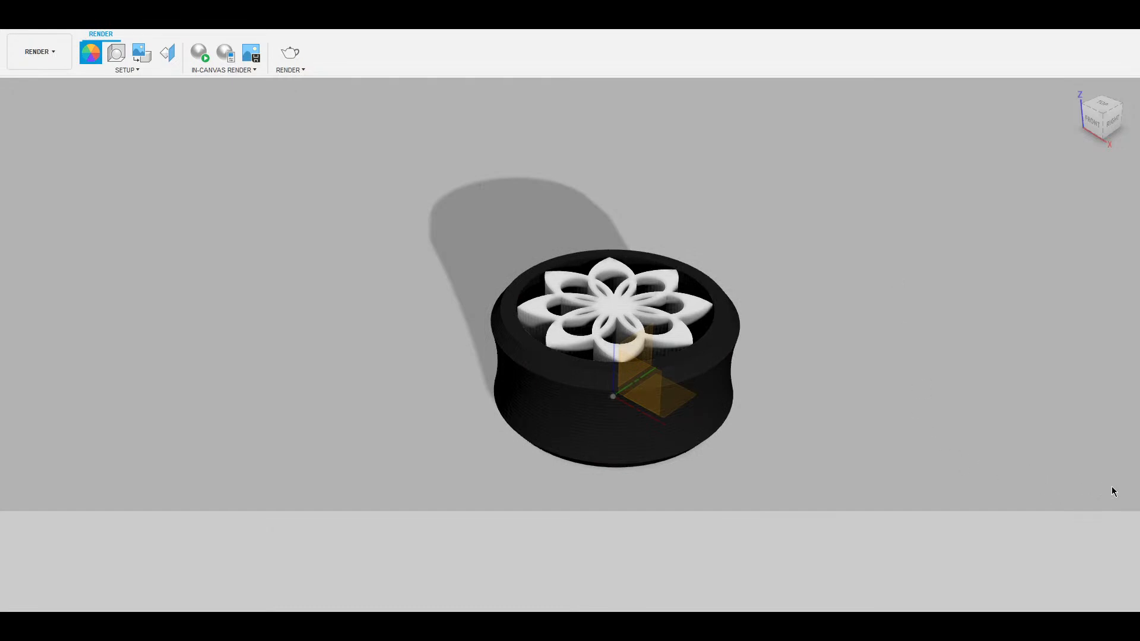
middle_click_drag(722, 238, 718, 279, "shift")
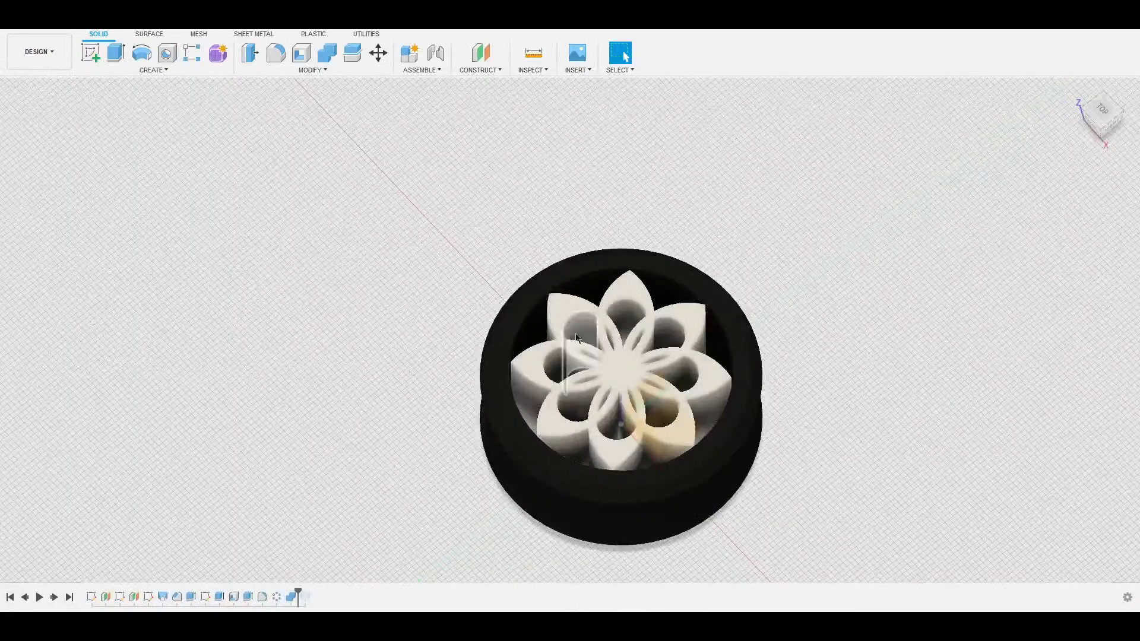
middle_click_drag(558, 214, 588, 320, "shift")
middle_click_drag(801, 325, 775, 208)
scroll(791, 257, "up", 4)
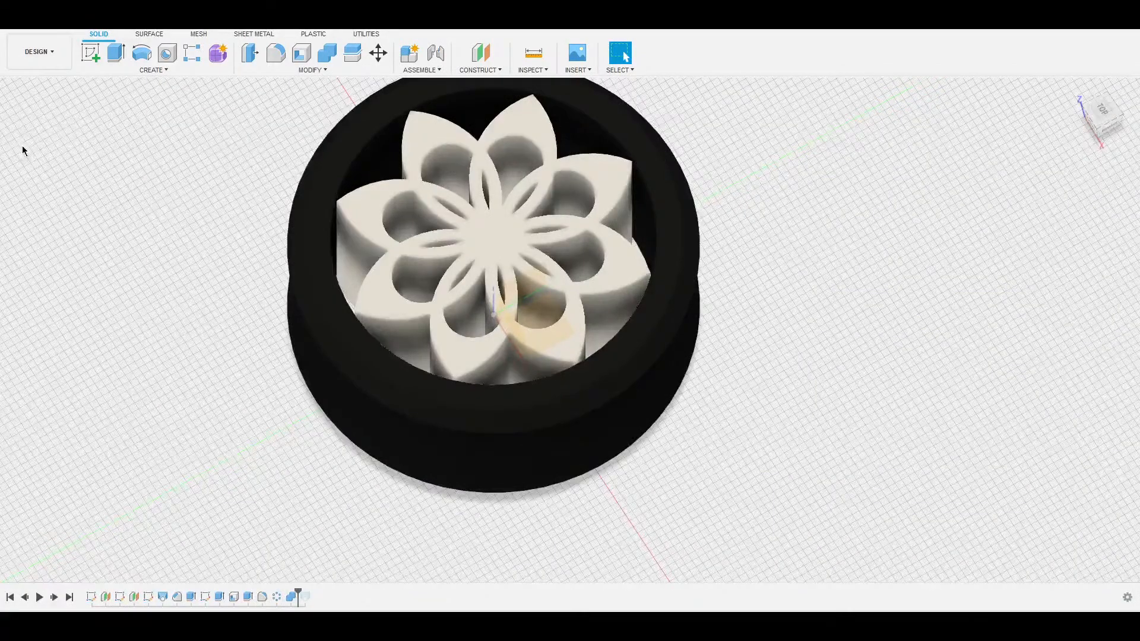
Start a sketch on the flower insert's top face, leaving the black tube hidden.
mouse_move(579, 270)
middle_mouse_down()
mouse_move(687, 356)
mouse_move(653, 378)
mouse_move(646, 326)
middle_mouse_up()
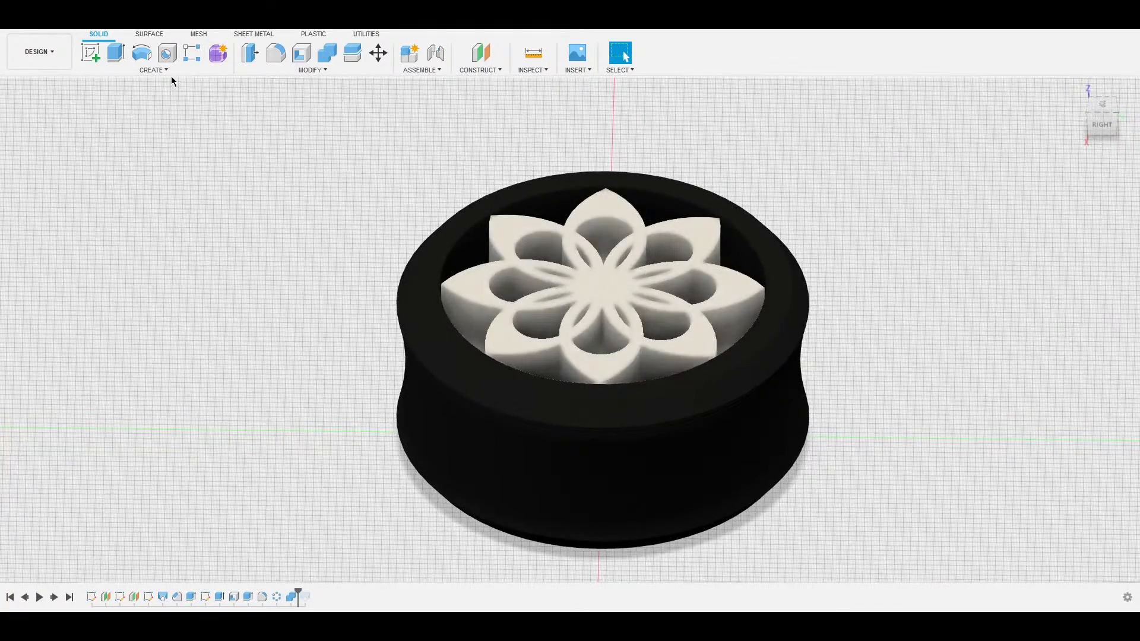
left_click(117, 283)
left_click(427, 284)
left_click(631, 279)
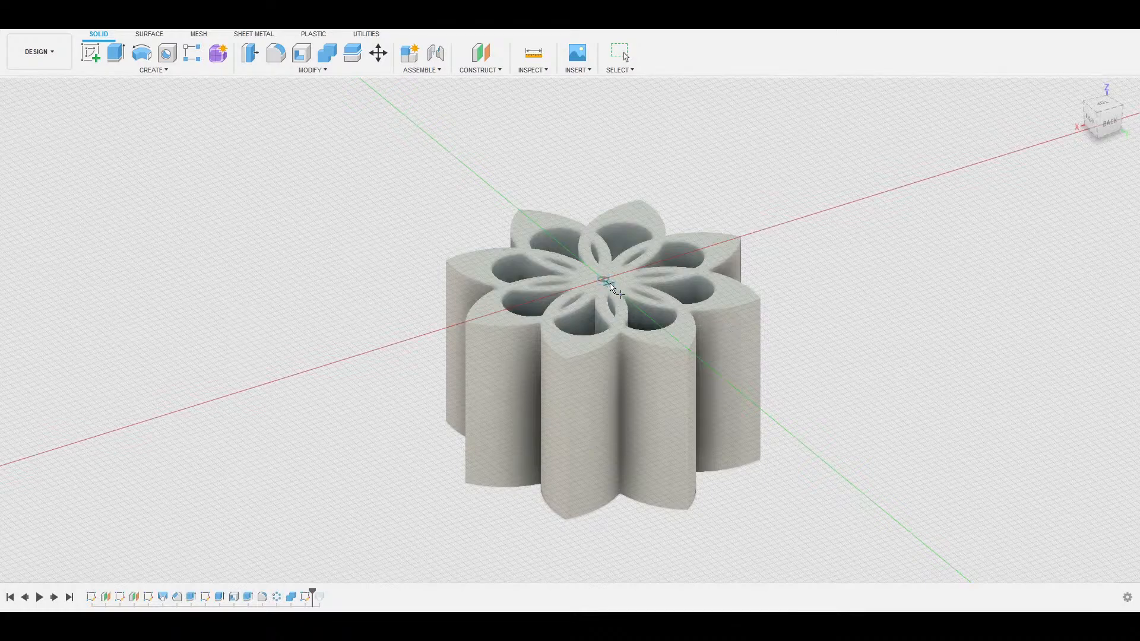
Pull the centre profile upward and sketch a centre point on the flower's top face.
left_click(604, 279)
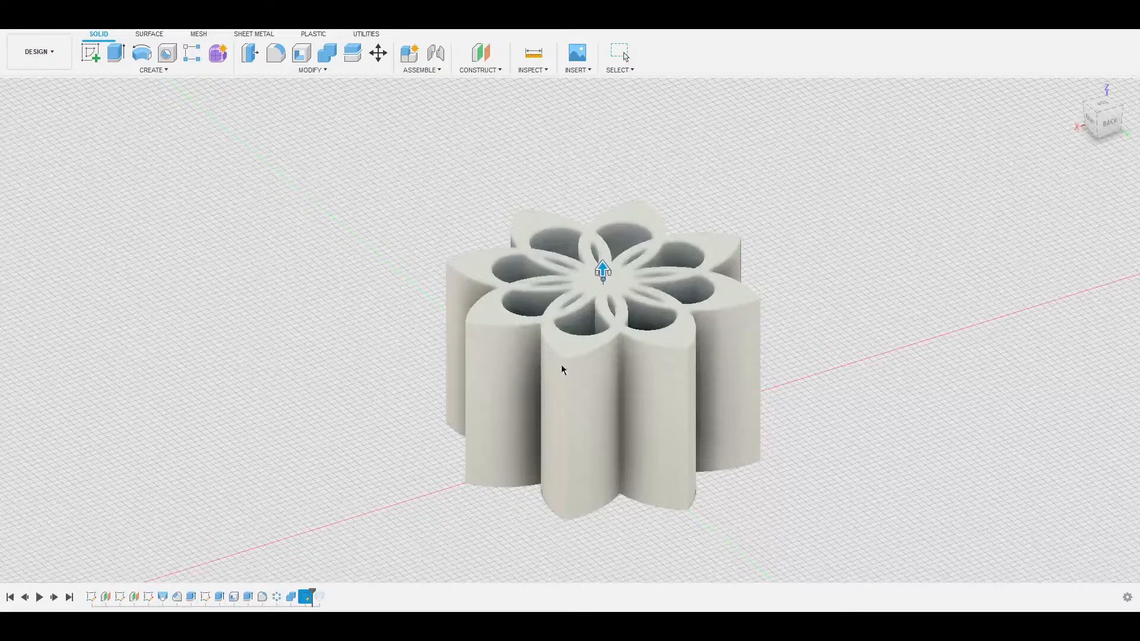
left_click_drag(603, 270, 605, 117)
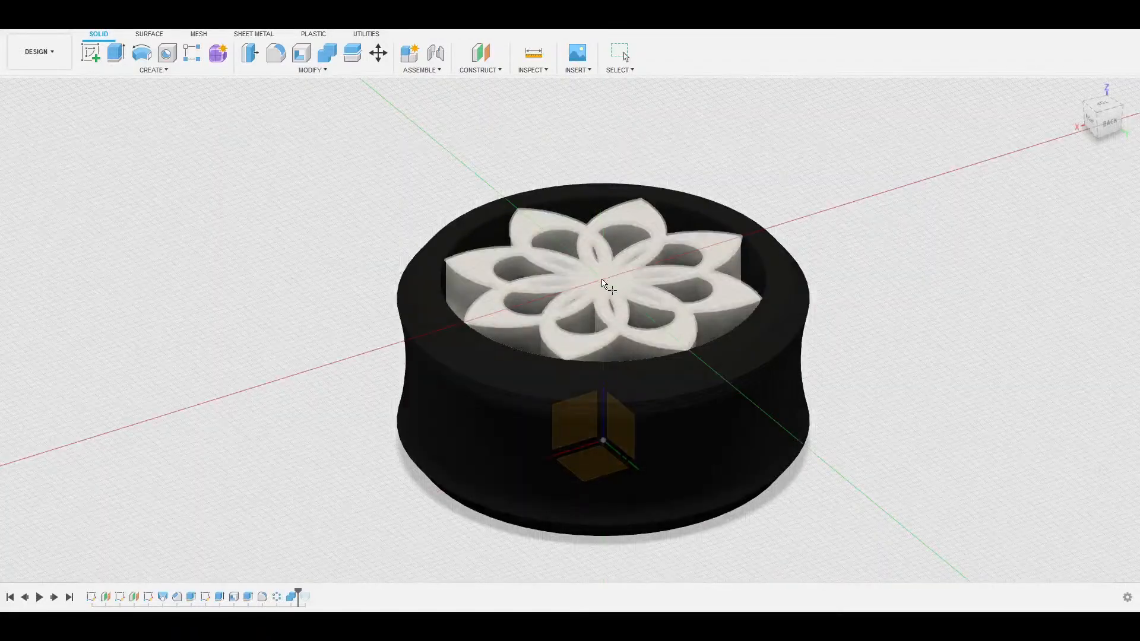
left_click(603, 281)
middle_click_drag(604, 293, 660, 281, "shift")
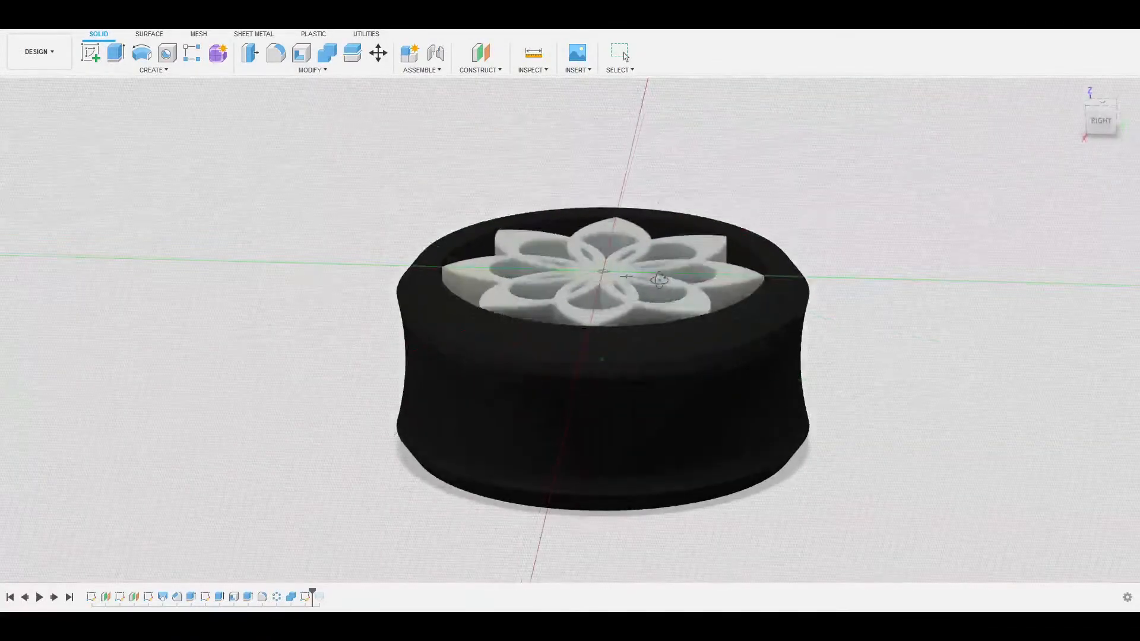
left_click(603, 272)
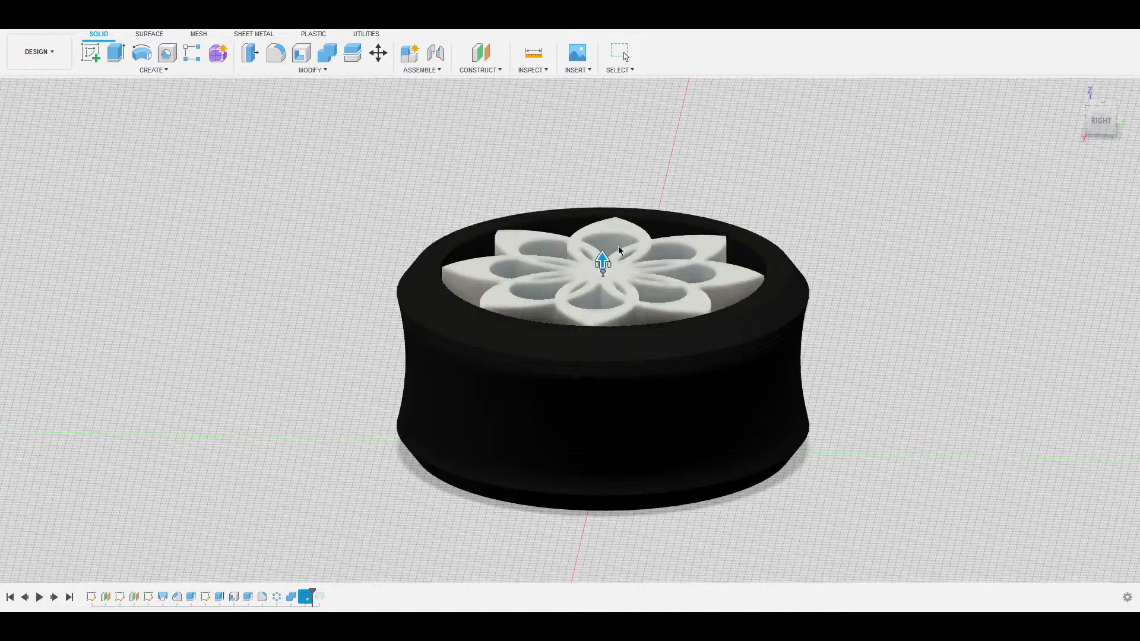
Create a sphere on the vertical centre plane above the flower, previewed at diameter 21.65.
left_click(603, 274)
left_click(602, 249)
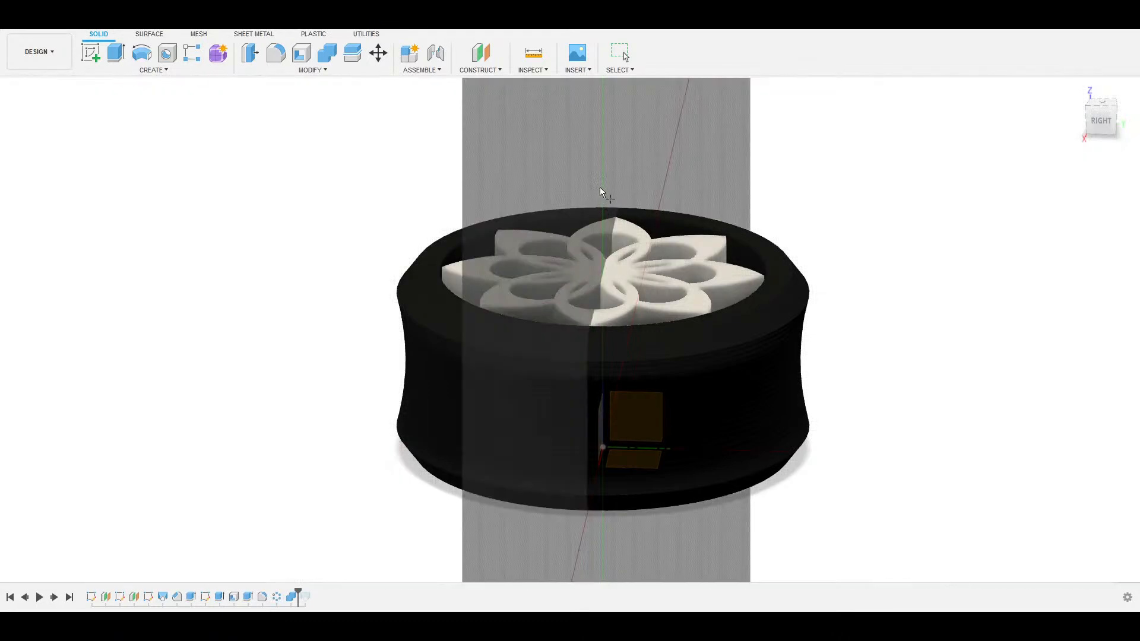
left_click(601, 182)
left_click(602, 174)
mouse_move(613, 212)
middle_mouse_down("shift")
mouse_move(753, 231)
mouse_move(609, 232)
middle_mouse_up("shift")
left_click(1109, 119)
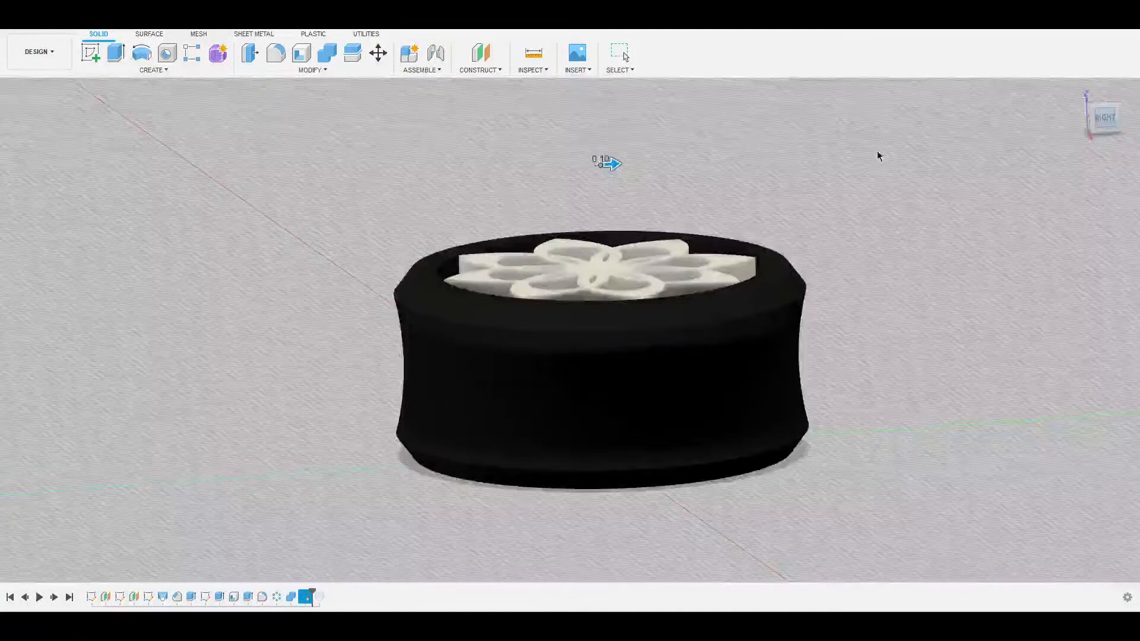
left_click_drag(628, 221, 812, 209)
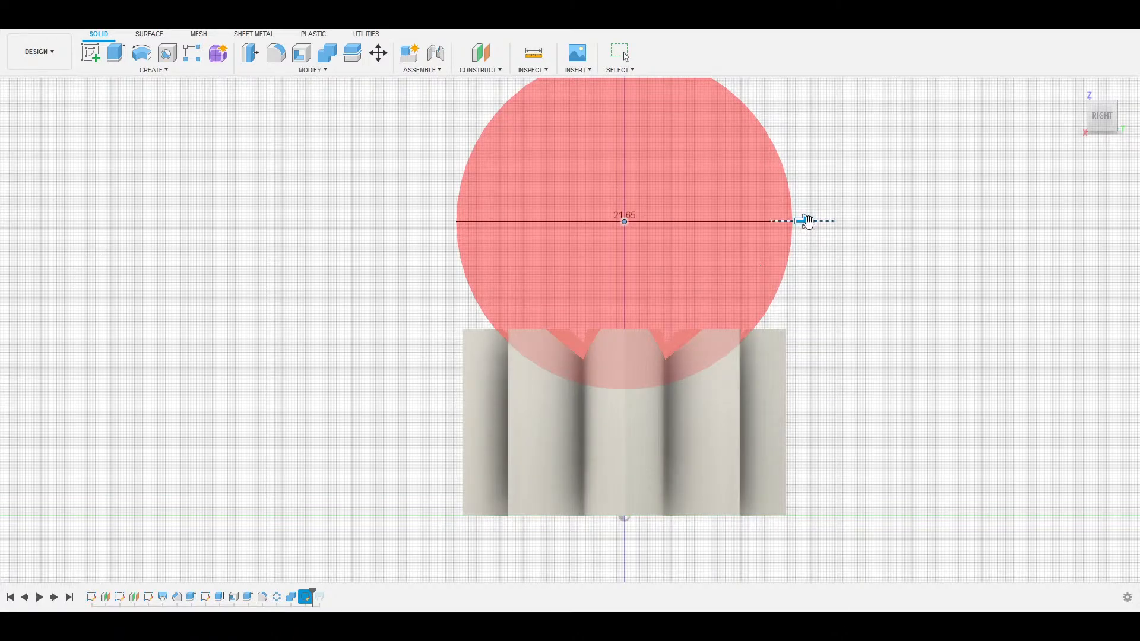
Enlarge the sphere over the flower top, commit it to dome the insert, then inspect.
left_click_drag(808, 221, 860, 221)
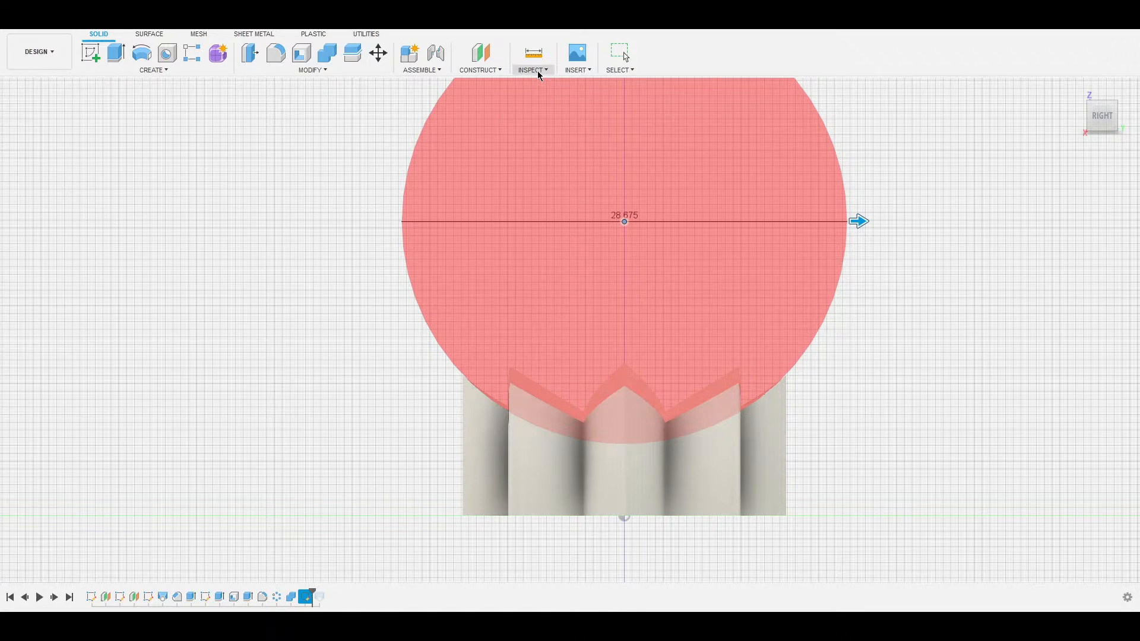
key("Return")
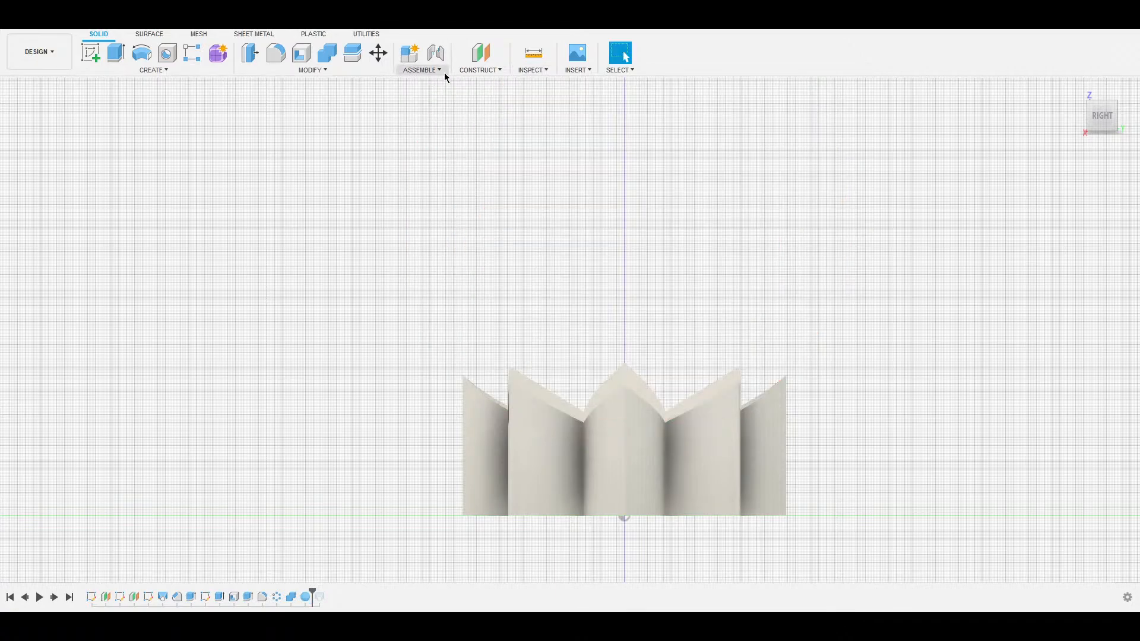
middle_click_drag(601, 234, 606, 324, "shift")
scroll(219, 273, "down", 5)
middle_click_drag(517, 367, 207, 354, "shift")
middle_click_drag(654, 398, 498, 333, "shift")
scroll(498, 333, "down", 2)
scroll(497, 334, "up", 4)
scroll(498, 334, "up", 5)
middle_click_drag(598, 349, 547, 209)
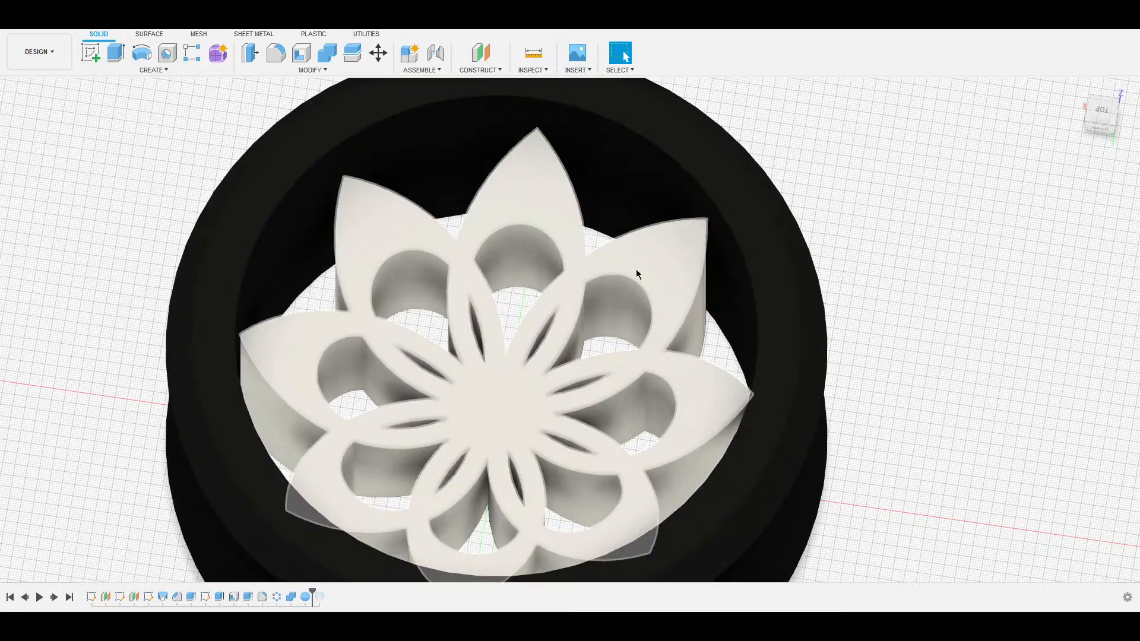
Start a fillet on the first petal edge and drag its radius.
key("f")
left_click(576, 202)
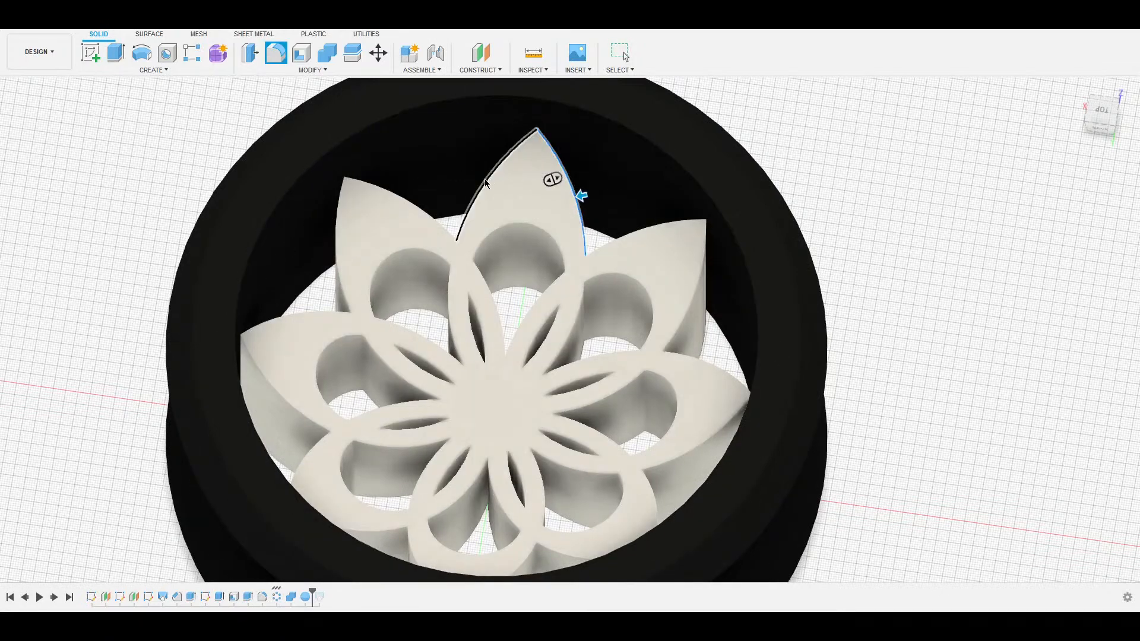
mouse_move(481, 174)
left_mouse_down()
mouse_move(506, 183)
mouse_move(479, 176)
mouse_move(491, 181)
left_mouse_up()
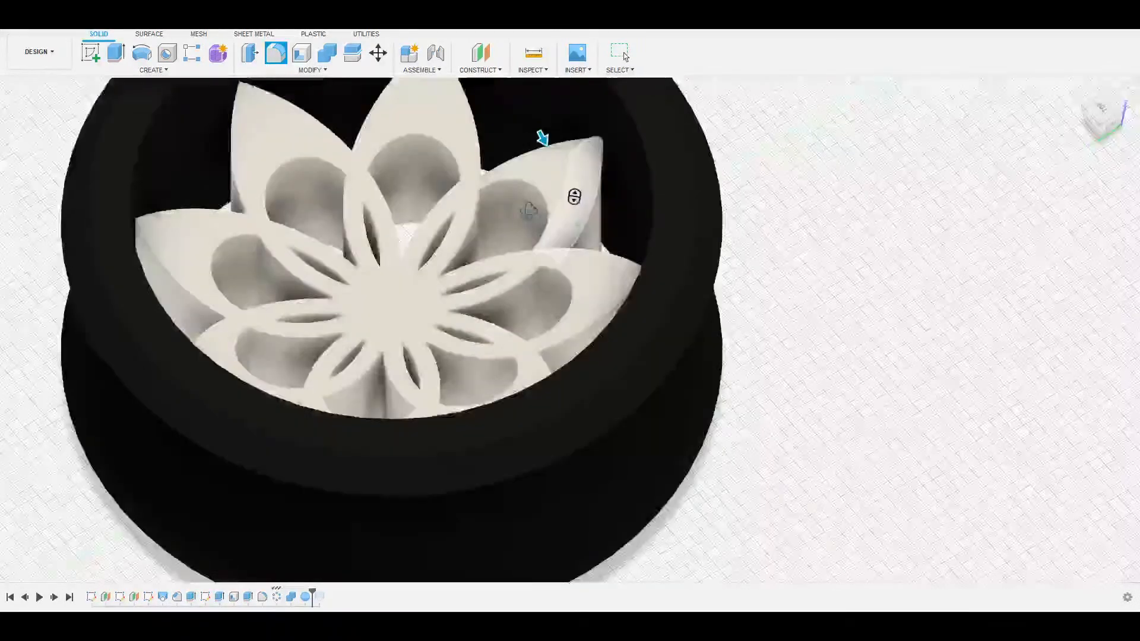
middle_click_drag(529, 211, 235, 207, "shift")
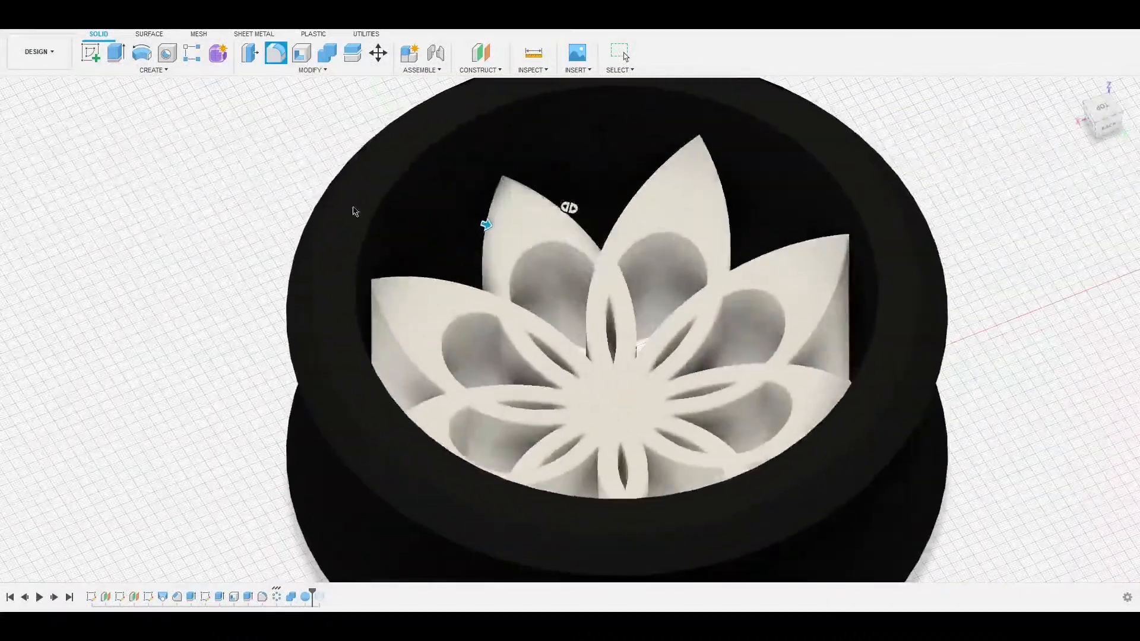
Add the left, centre and right petal edges to the fillet.
left_click(639, 192)
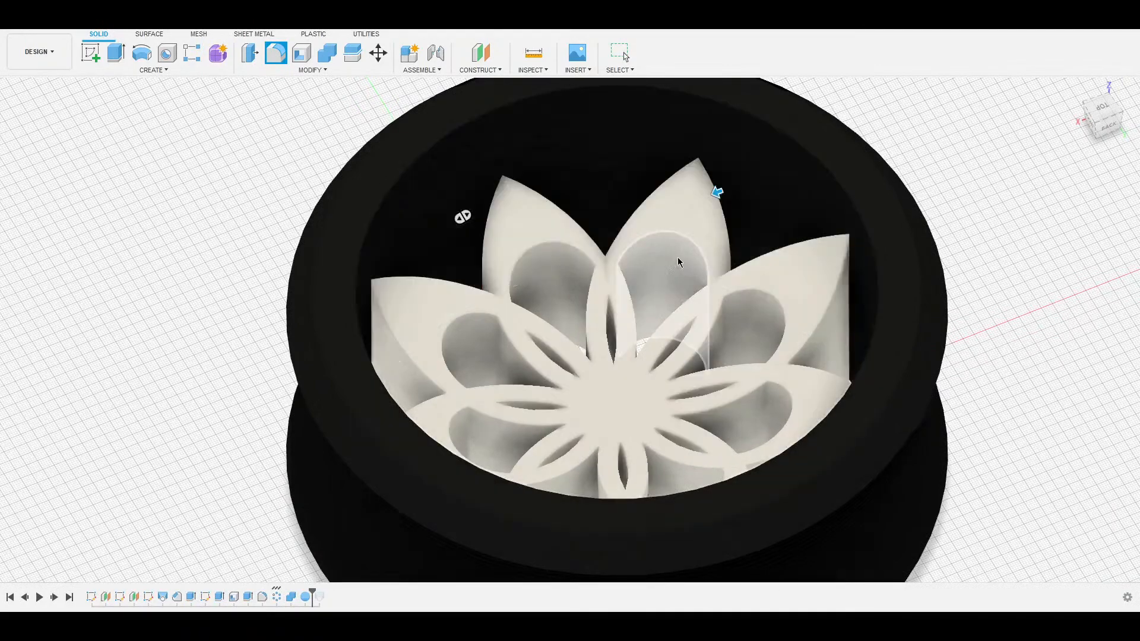
scroll(679, 260, "down", 3)
middle_click_drag(672, 253, 755, 254, "shift")
left_click(512, 247)
left_click(565, 224)
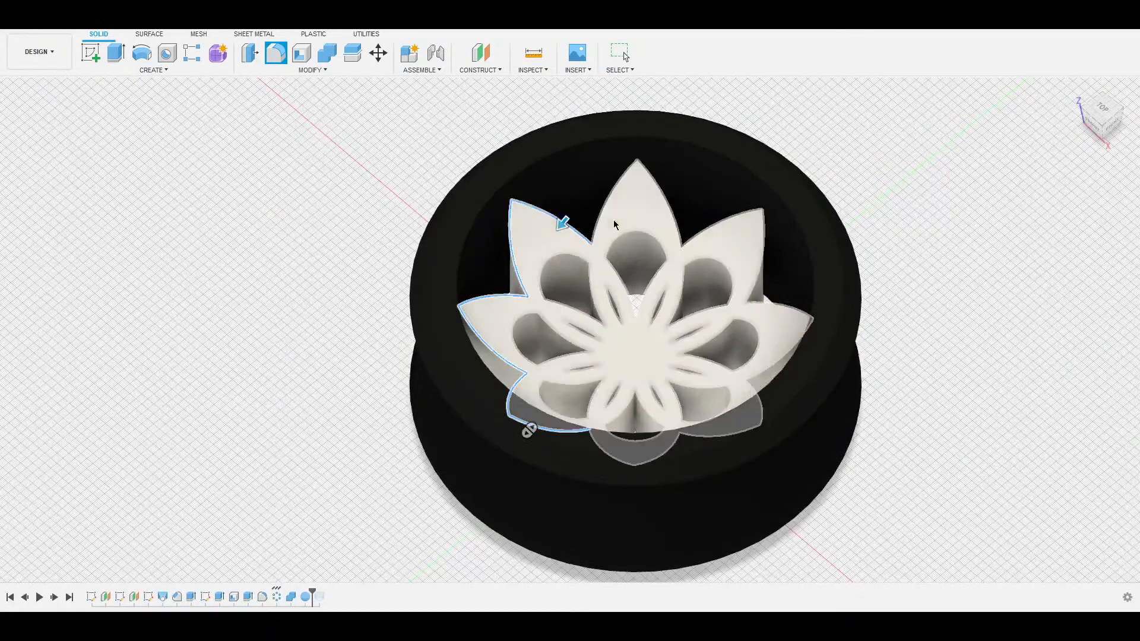
left_click(600, 217)
left_click(676, 215)
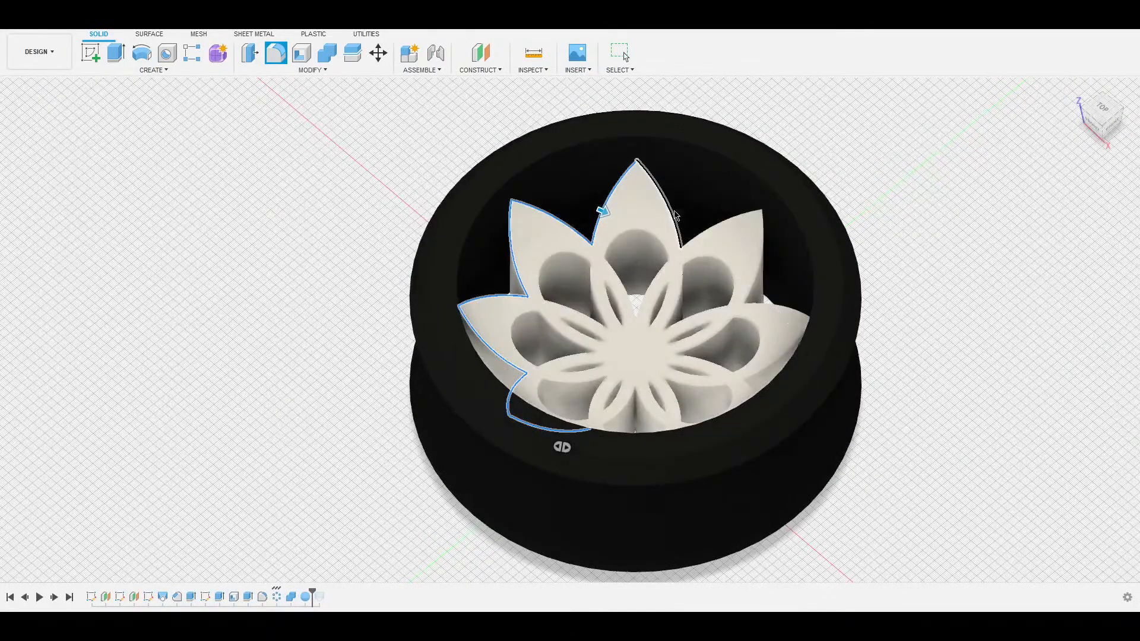
left_click(725, 226)
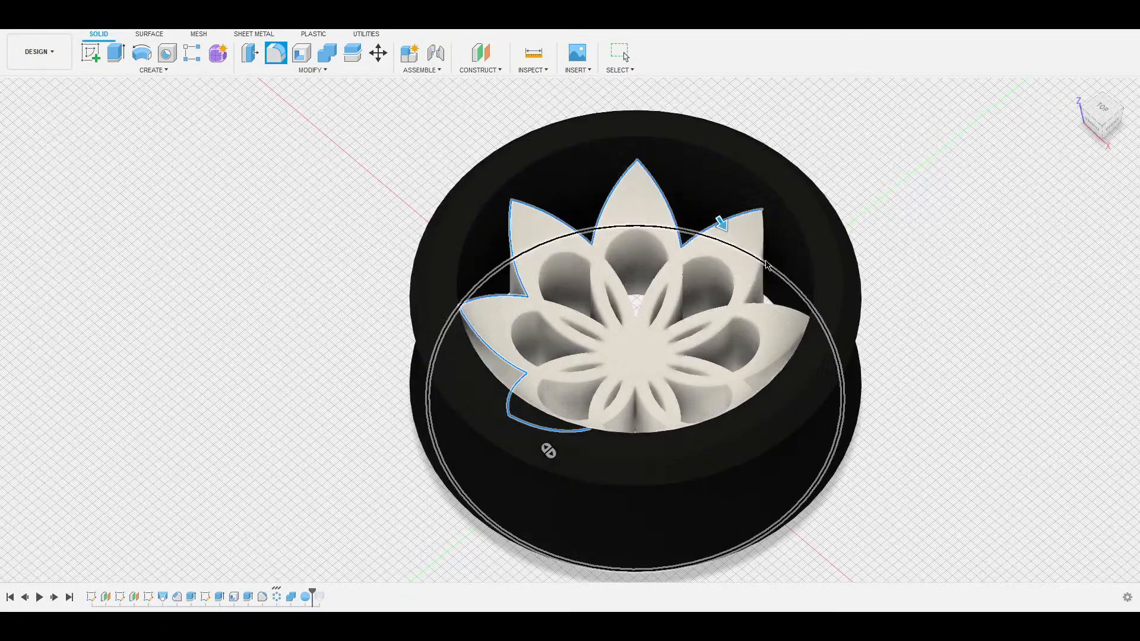
left_click(784, 307)
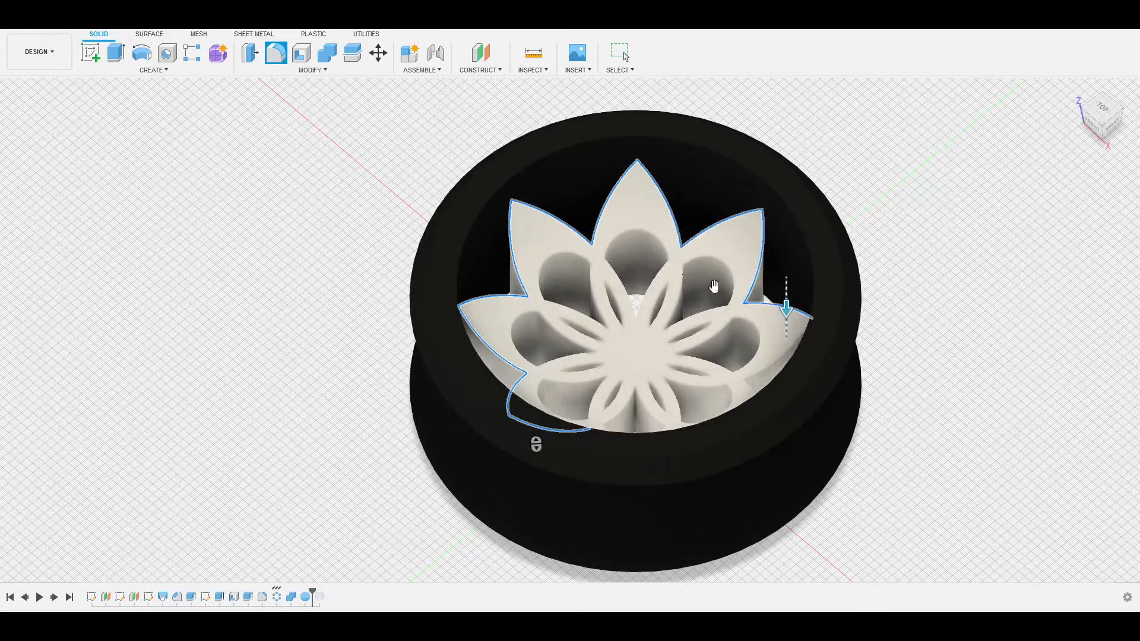
Add the far petals' upper and vertical edges to the fillet.
middle_click_drag(535, 443, 617, 425, "shift")
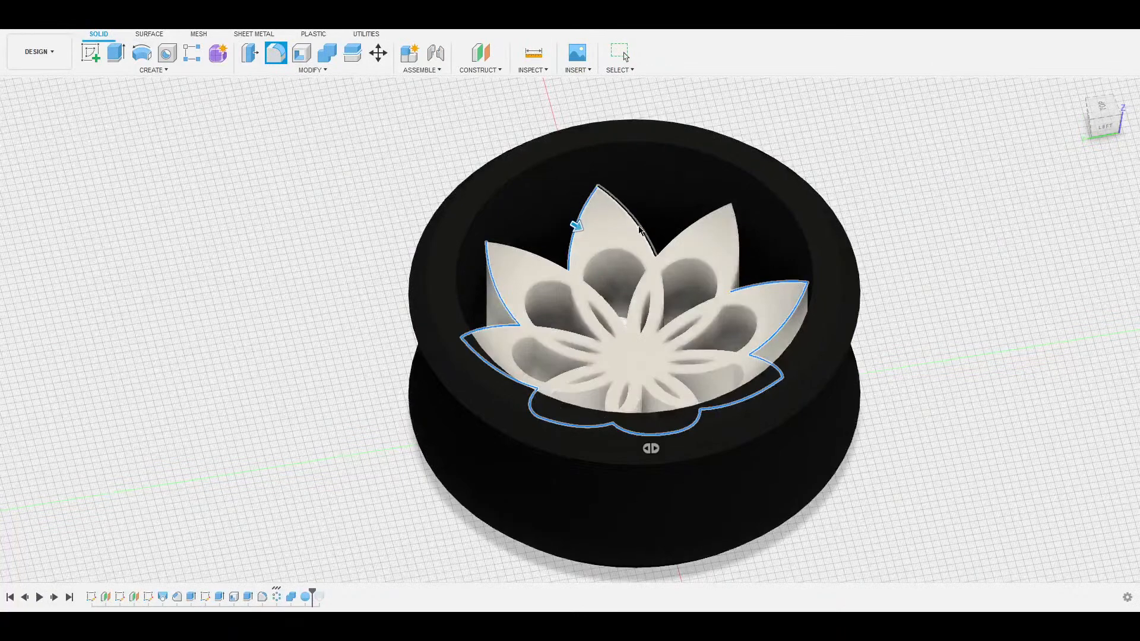
left_click(705, 220)
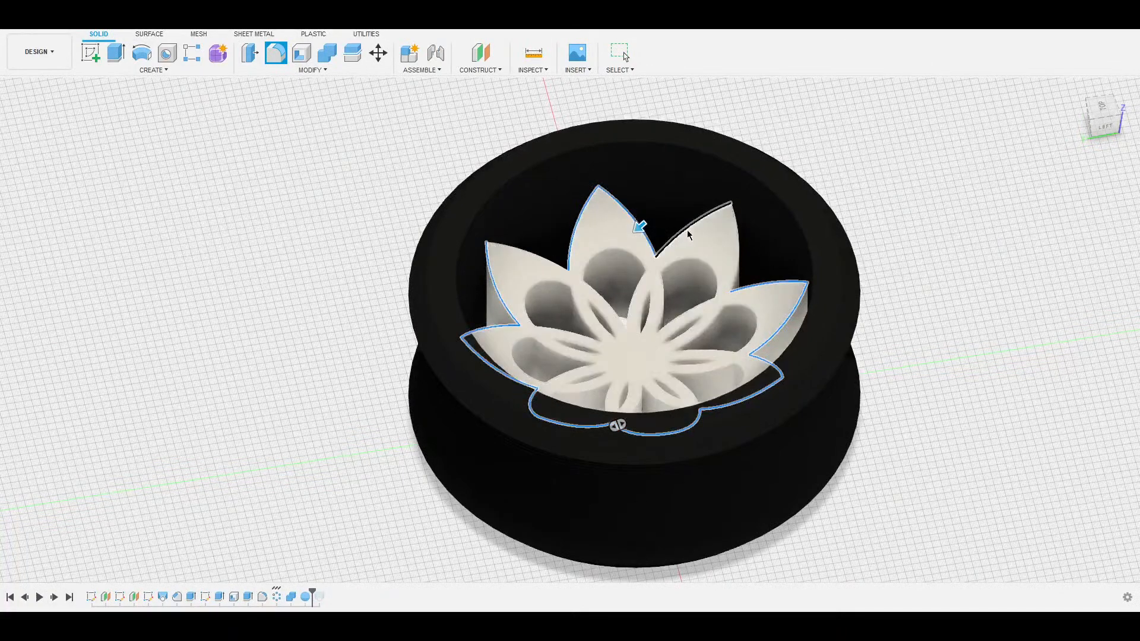
left_click(741, 241)
middle_click_drag(716, 277, 758, 273, "shift")
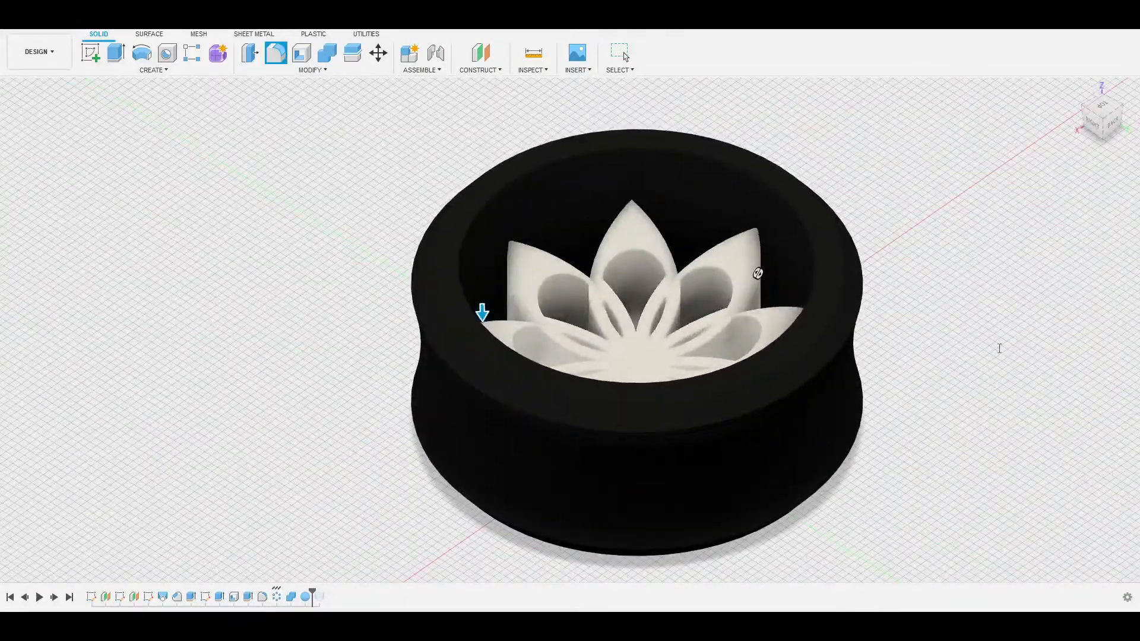
middle_click_drag(758, 272, 597, 291, "shift")
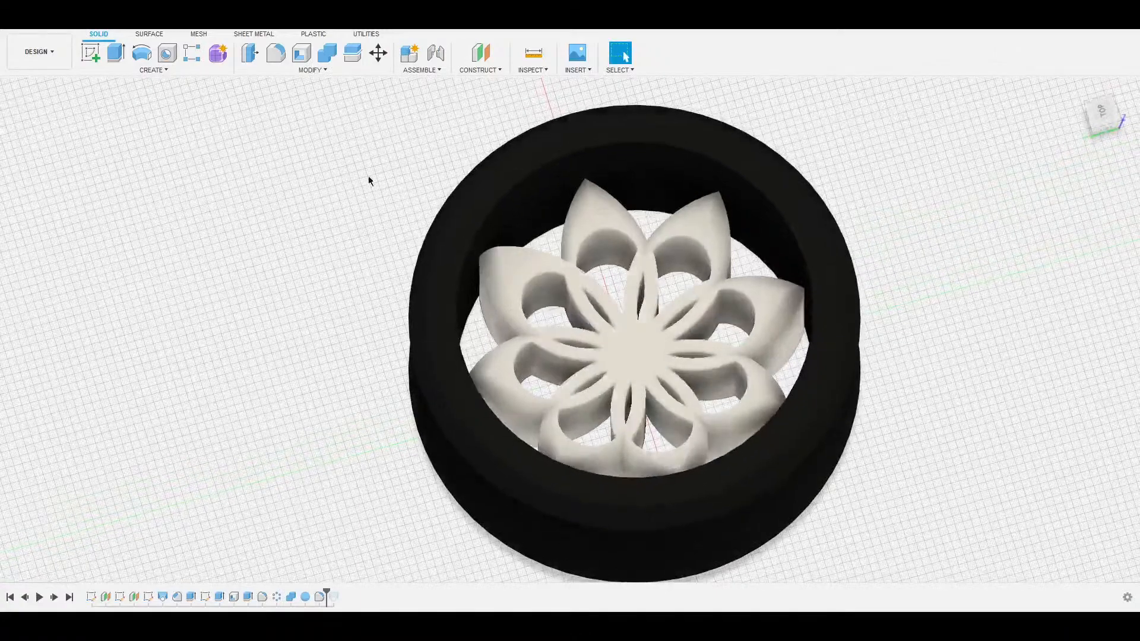
left_click(85, 200)
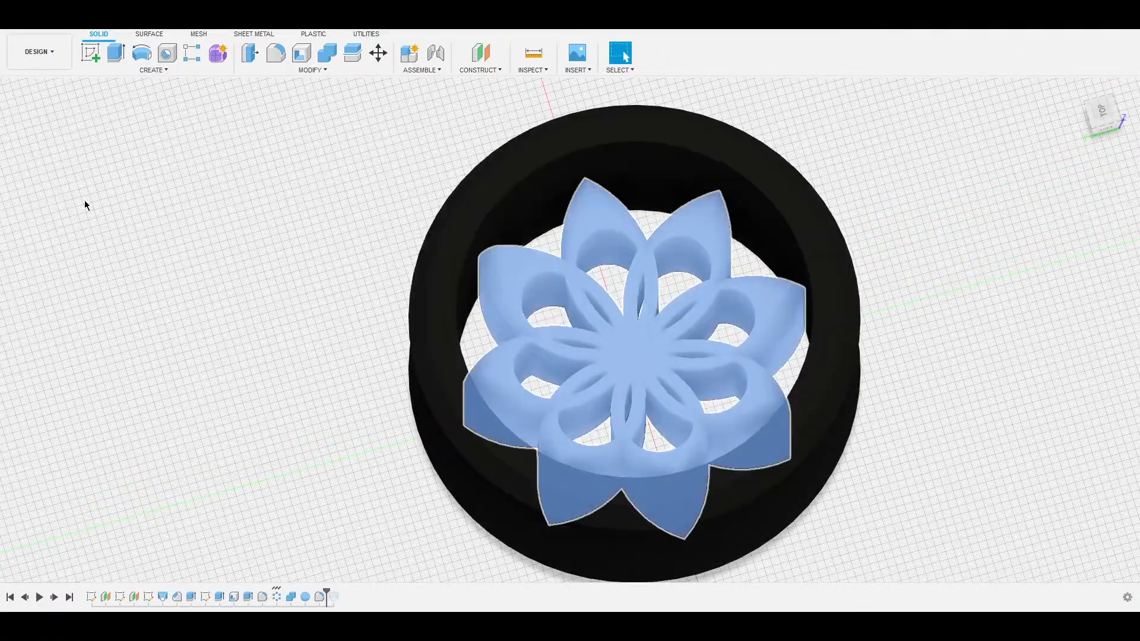
key("m")
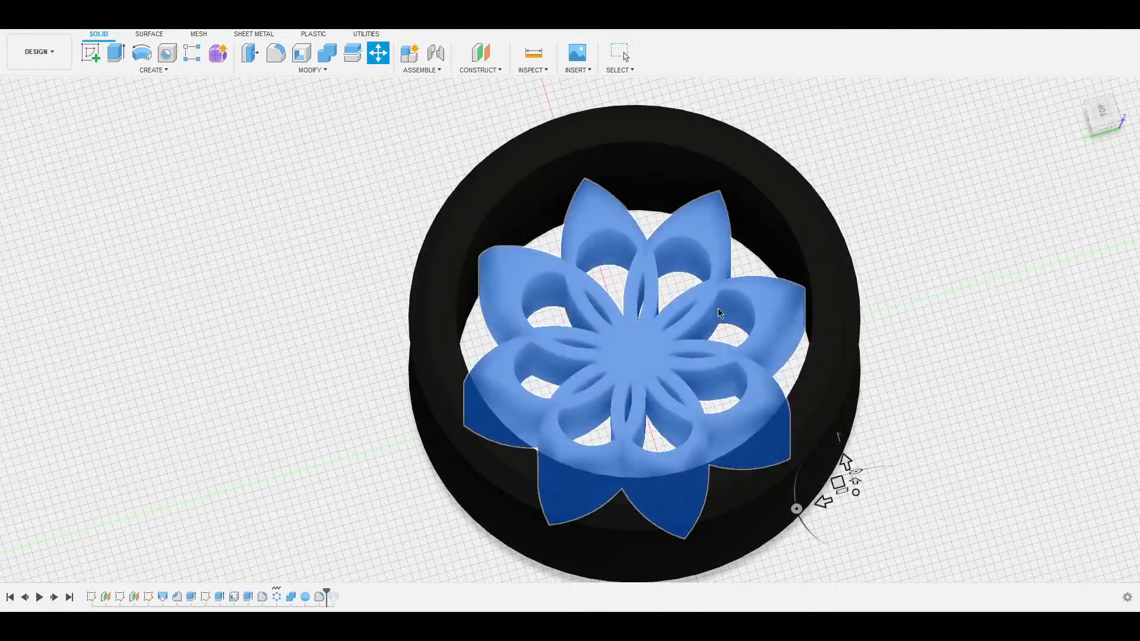
left_click(632, 343)
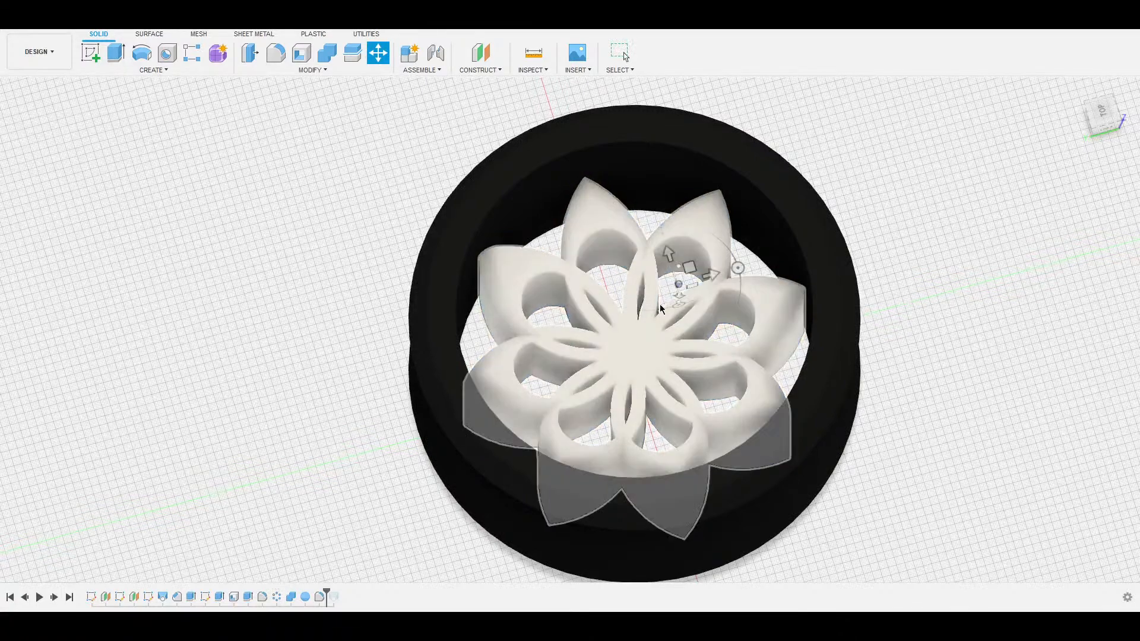
left_click(646, 332)
middle_click_drag(667, 307, 802, 265, "shift")
left_click_drag(630, 153, 629, 97)
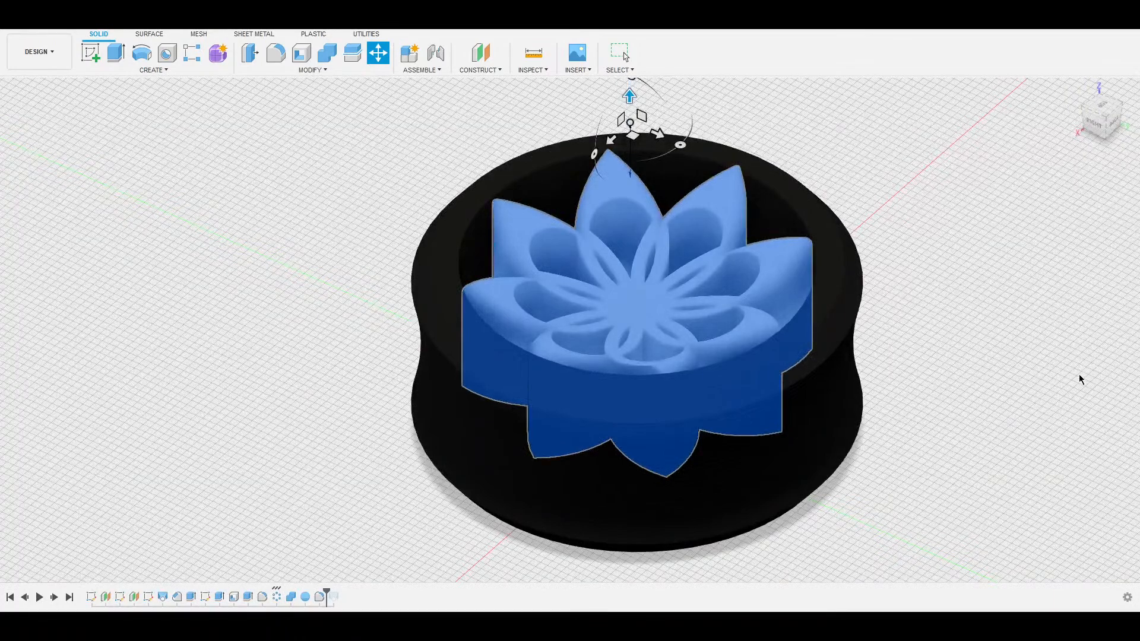
key("Escape")
middle_click_drag(1028, 345, 870, 197, "shift")
left_click(1104, 119)
middle_click_drag(855, 157, 835, 244)
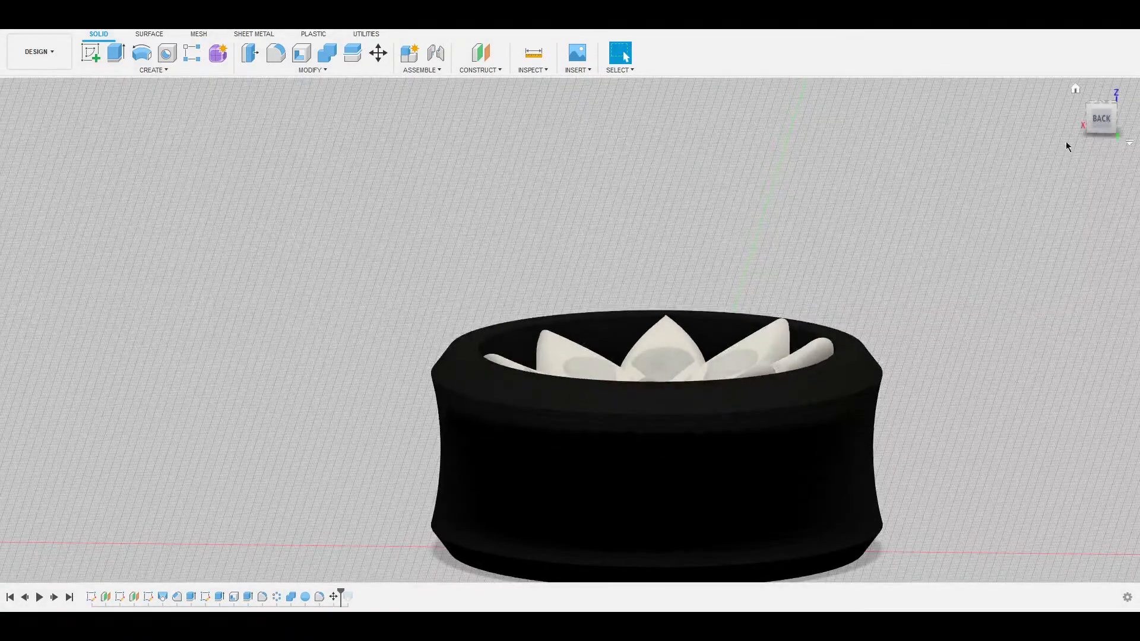
Delete the old sphere feature from the timeline so the flower petals regain full height.
left_click(1100, 120)
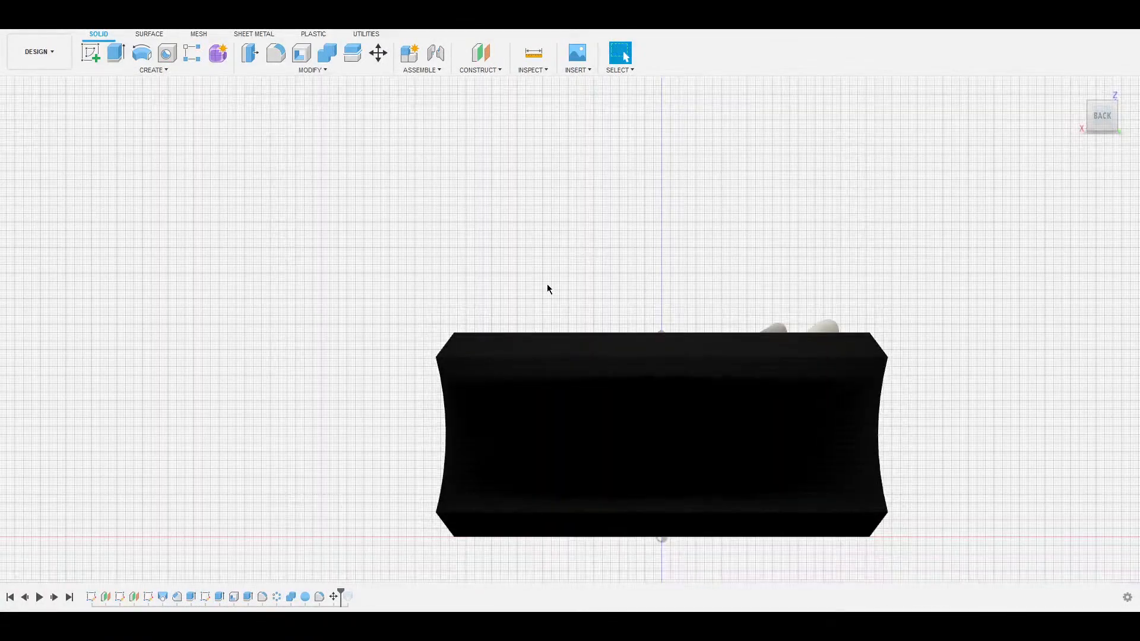
double_click(304, 601)
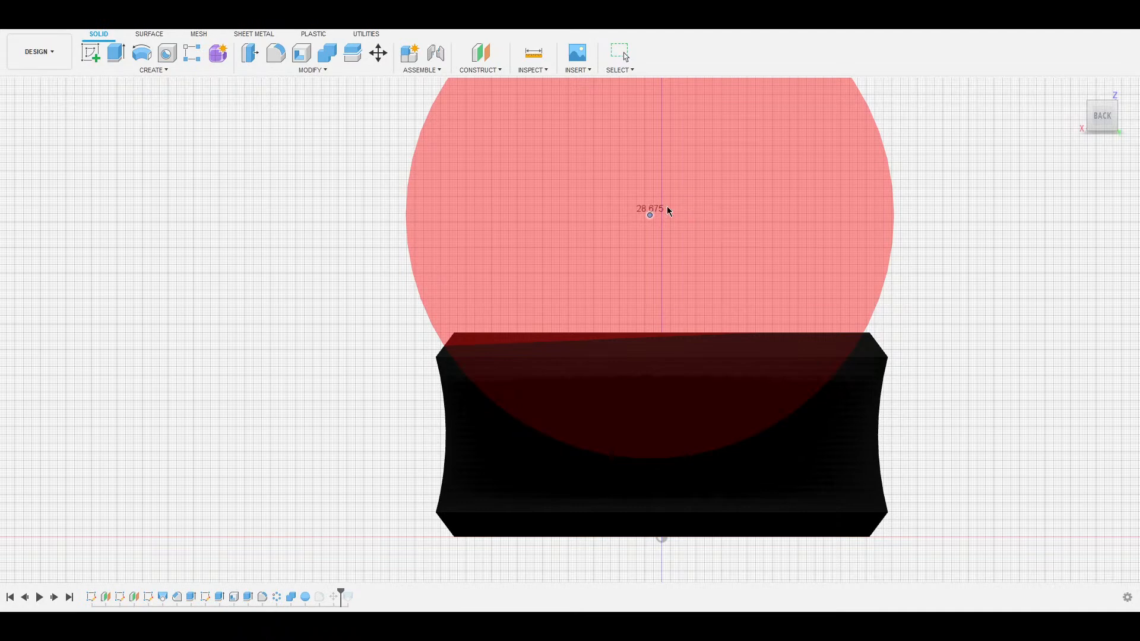
scroll(676, 230, "down", 3)
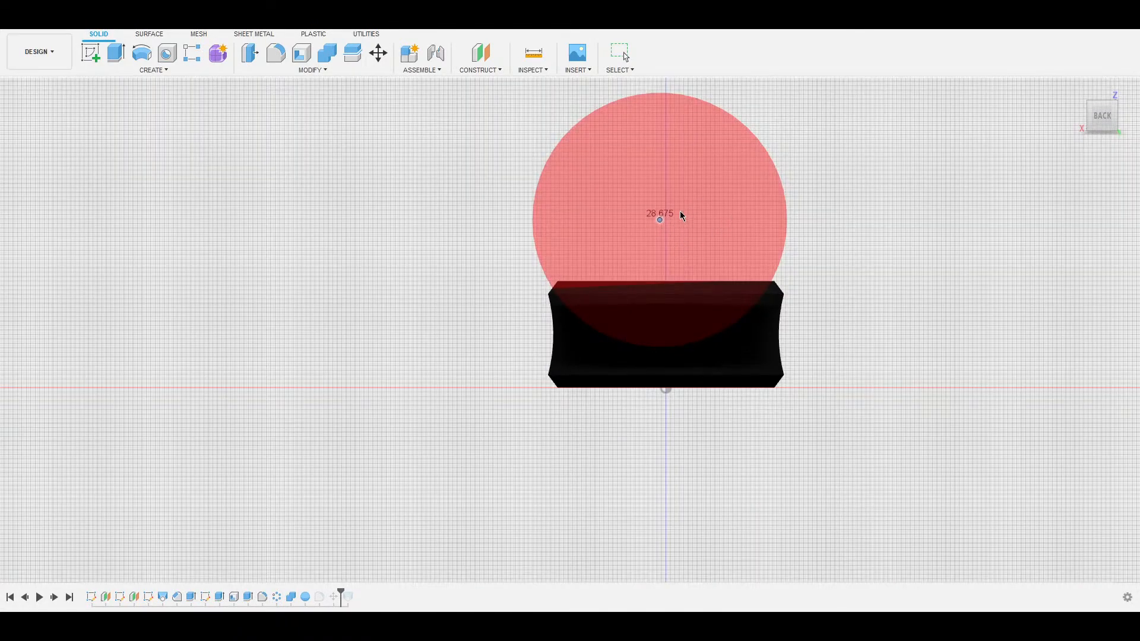
key("Return")
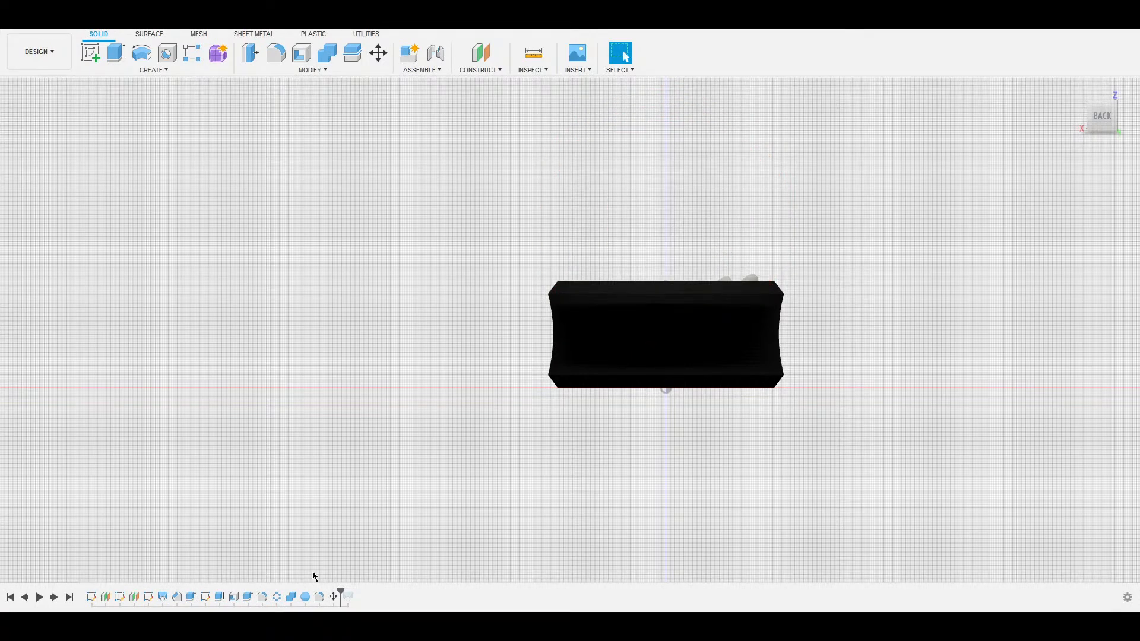
left_click(305, 597)
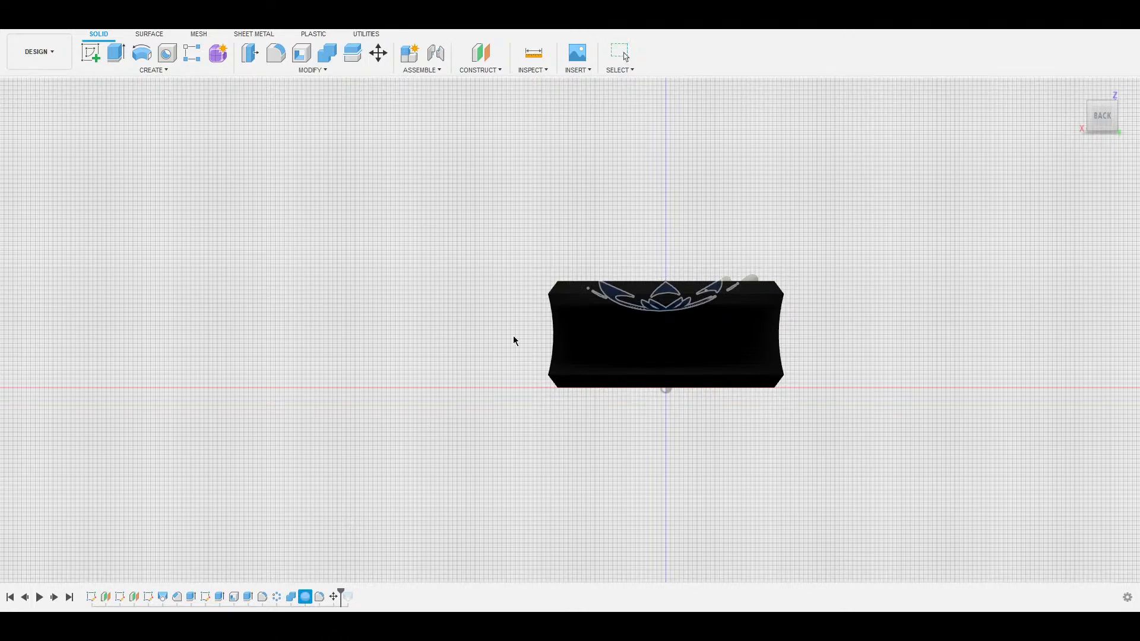
key("Delete")
mouse_move(771, 193)
middle_mouse_down("shift")
mouse_move(757, 224)
mouse_move(789, 168)
mouse_move(782, 186)
middle_mouse_up("shift")
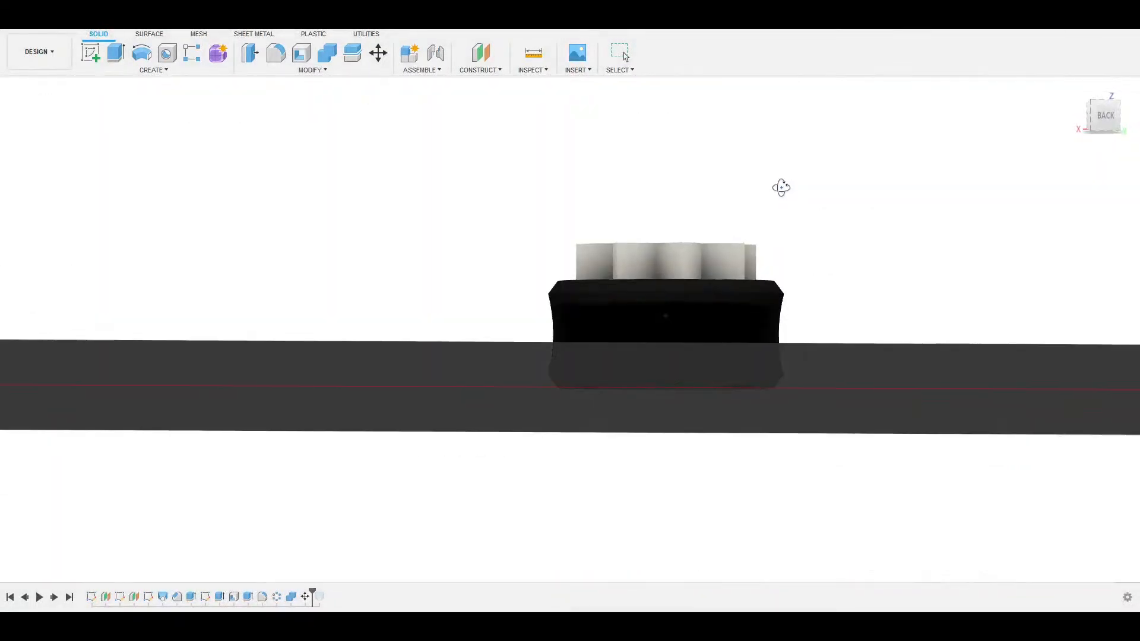
Create a sphere centred above the holder, entering diameter 20 then dragging it to about 41.
left_click(1106, 102)
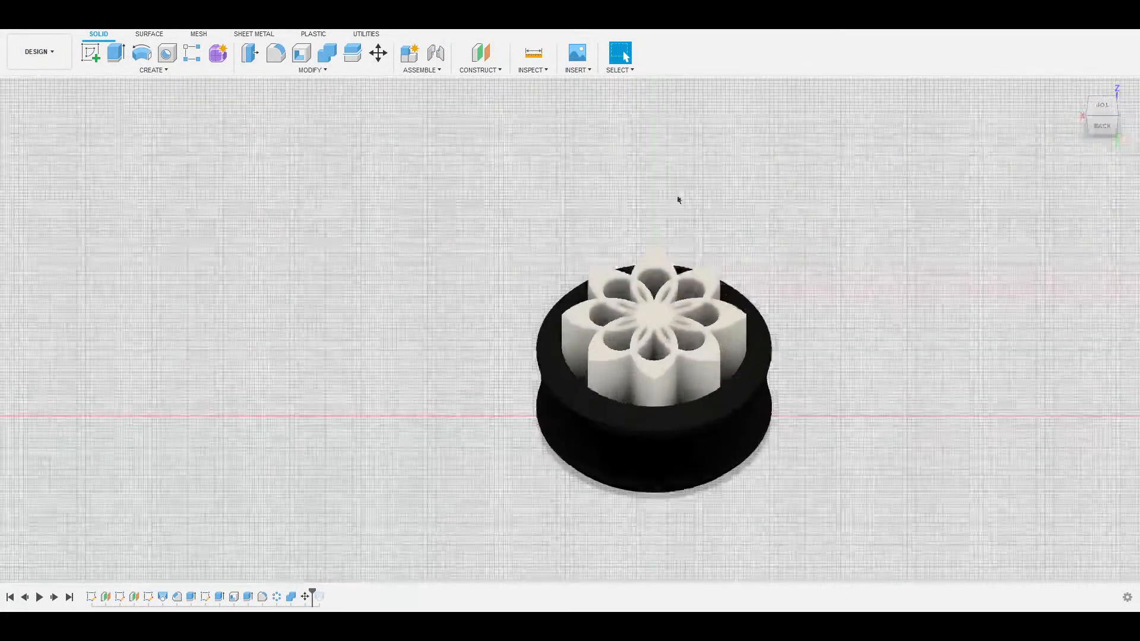
left_click(1103, 127)
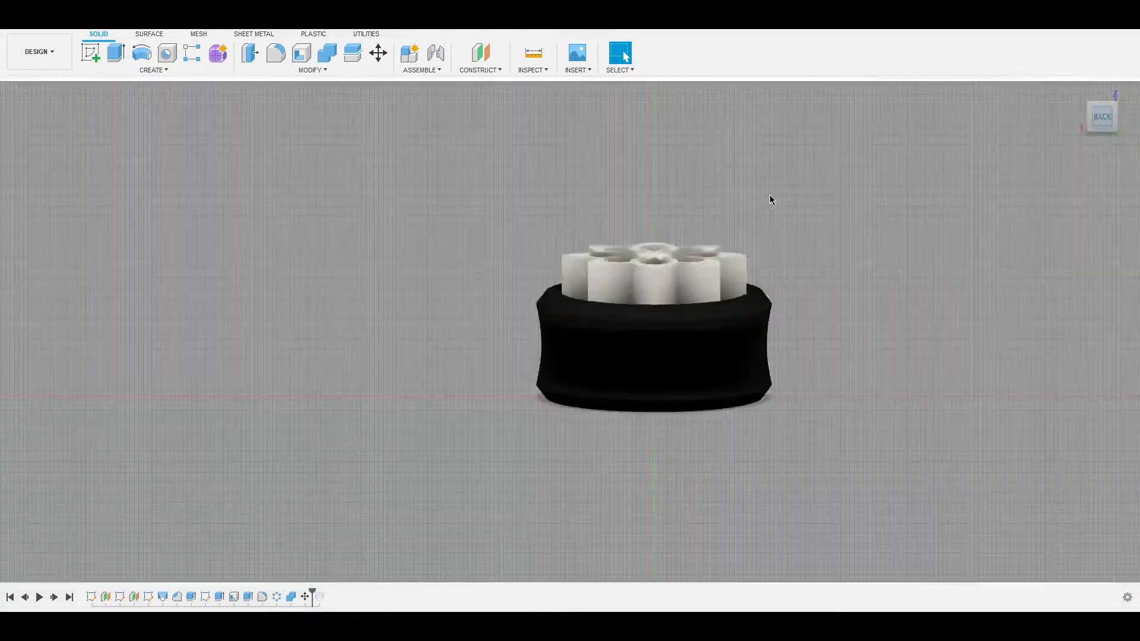
left_click(184, 73)
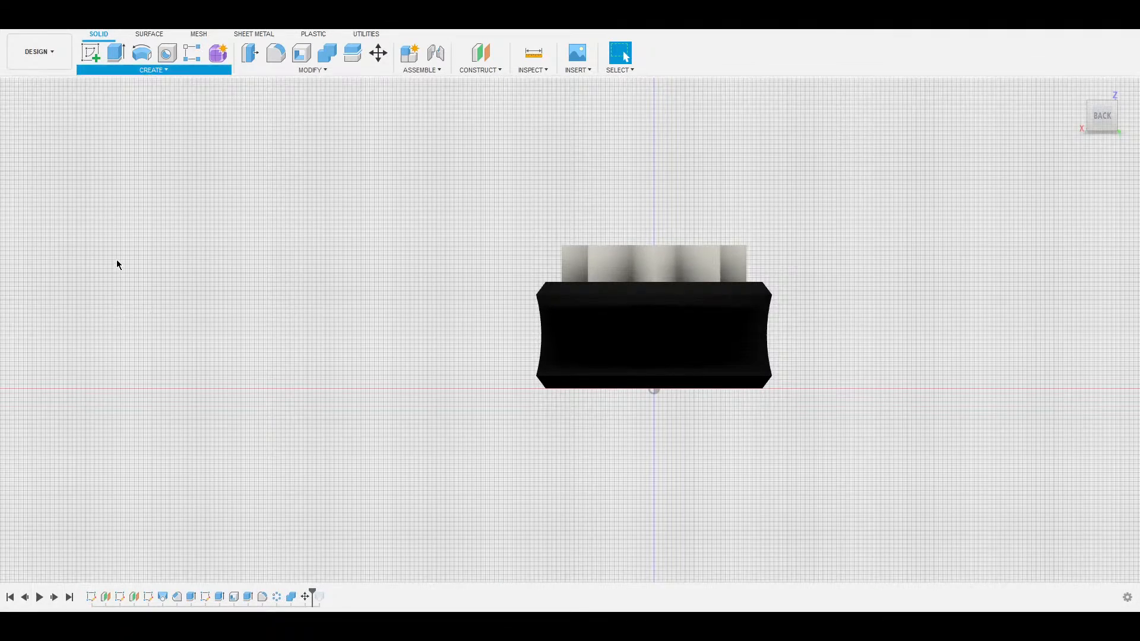
left_click(127, 280)
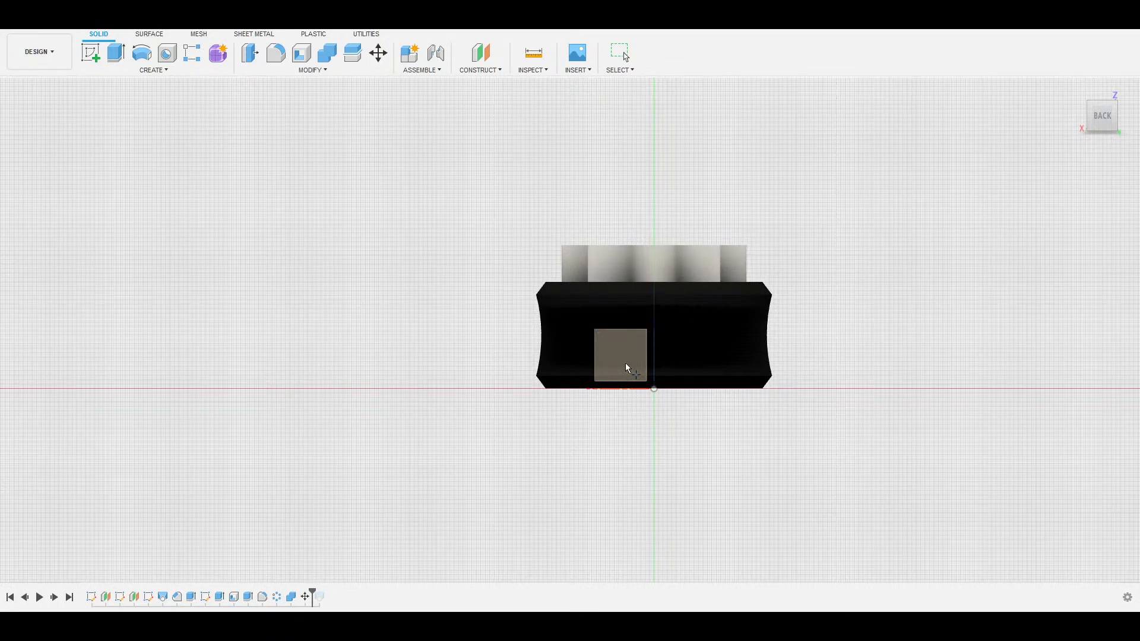
left_click(626, 368)
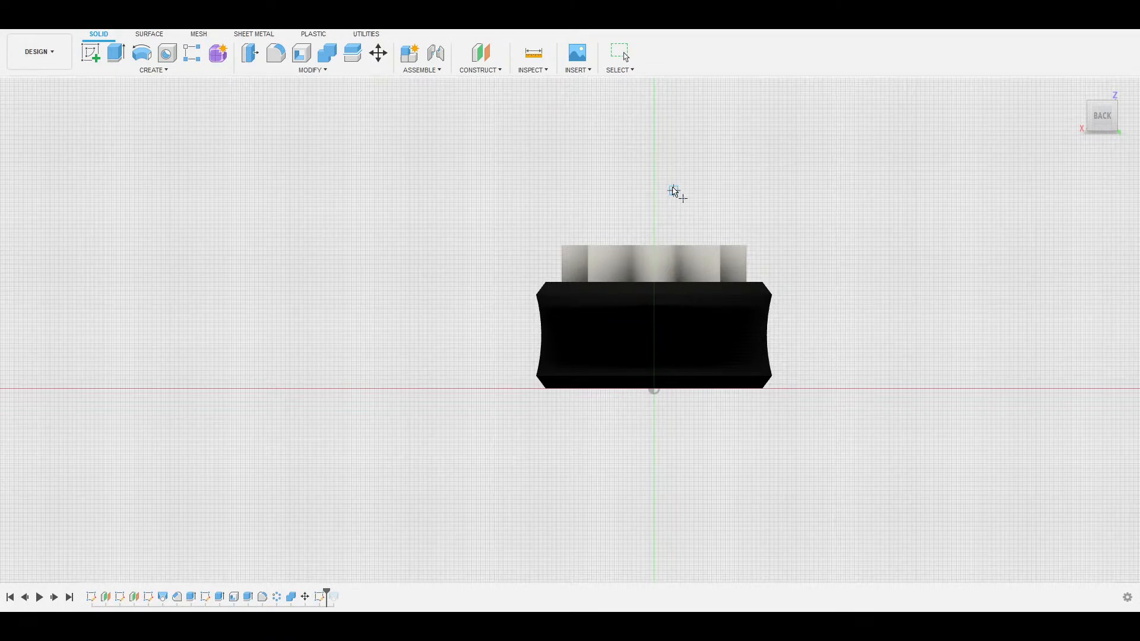
left_click(654, 376)
left_click(653, 127)
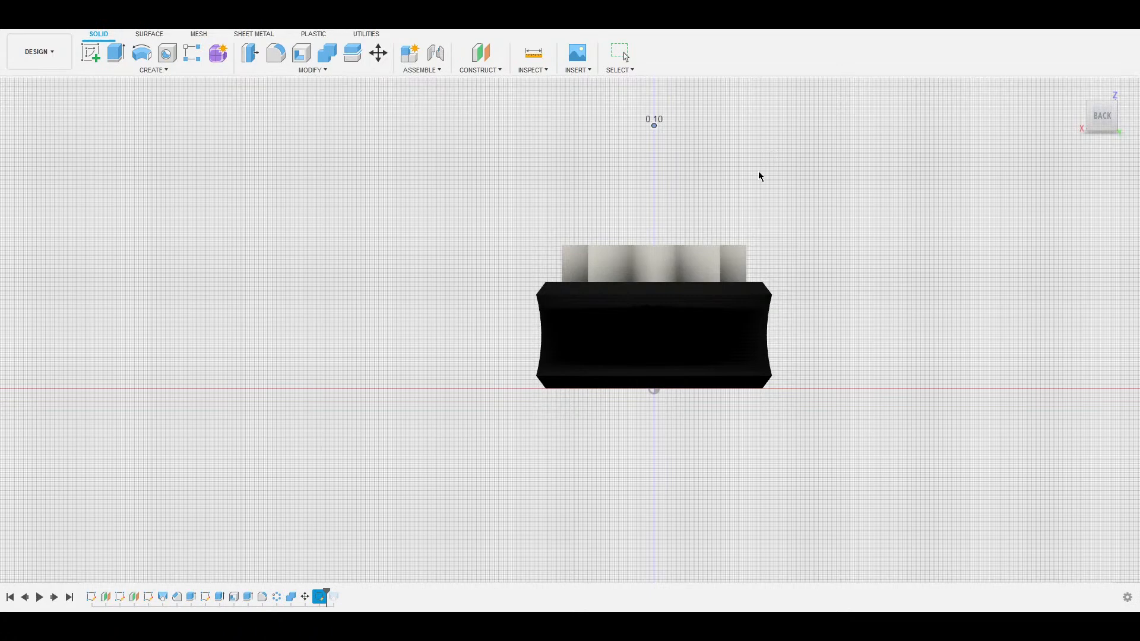
type("20")
key("Return")
middle_click_drag(859, 128, 809, 165, "shift")
left_click_drag(569, 148, 489, 162)
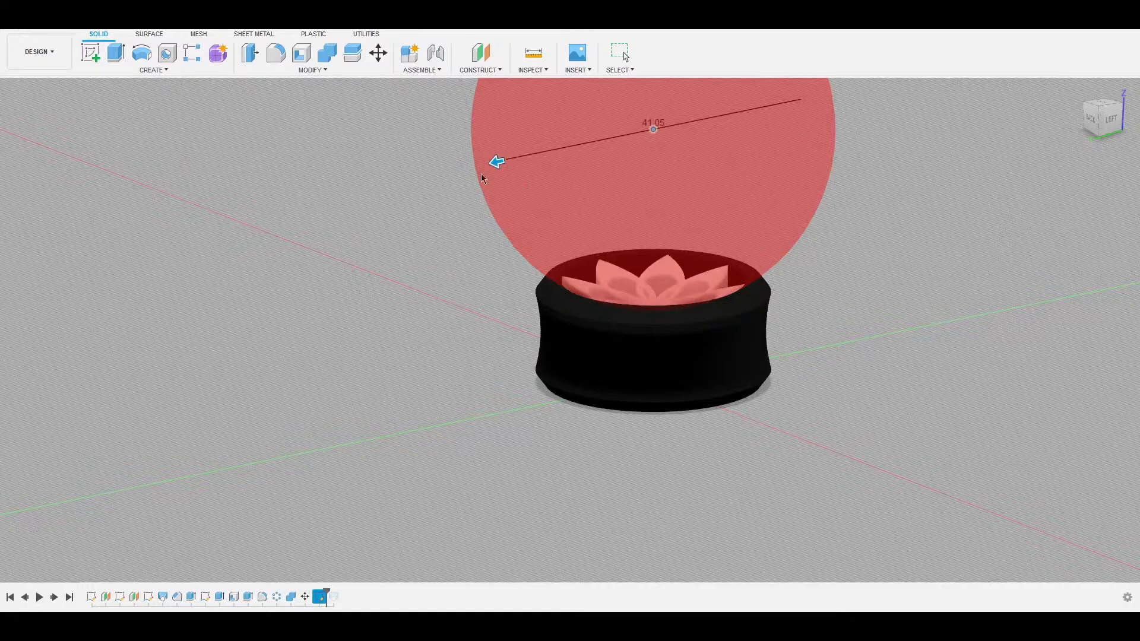
Enlarge the sphere to diameter 42 and commit the cut, doming the flower top.
mouse_move(486, 166)
left_mouse_down()
mouse_move(461, 168)
mouse_move(516, 163)
mouse_move(493, 163)
left_mouse_up()
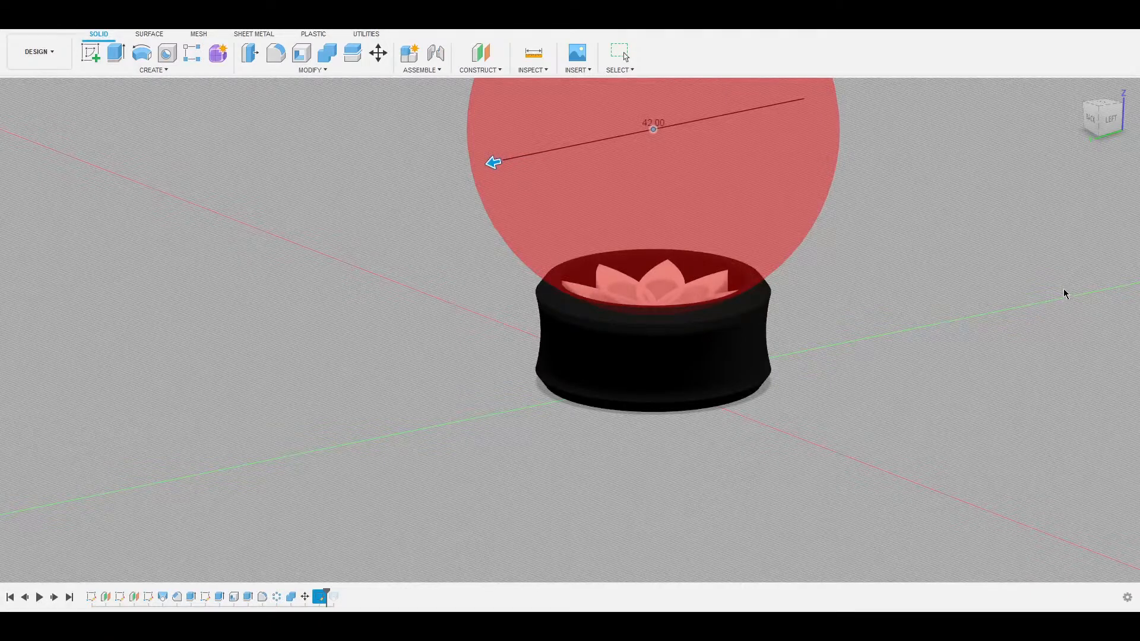
key("Return")
scroll(730, 249, "down", 3)
scroll(689, 247, "up", 8)
middle_click_drag(689, 247, 624, 193, "shift")
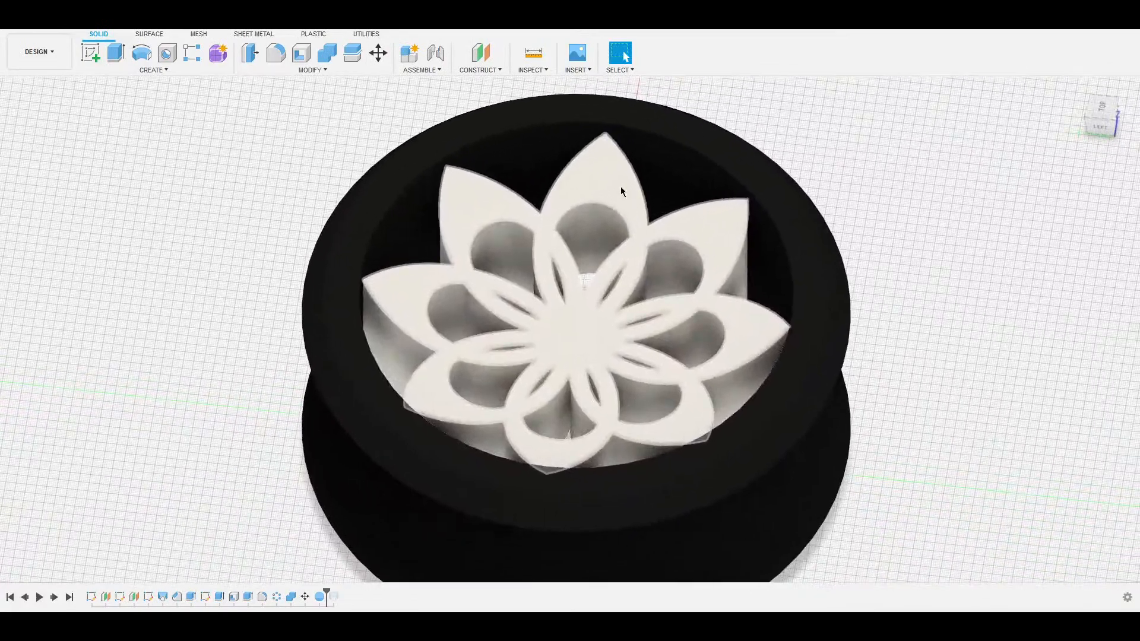
Start a fillet and select the top edges of the upper and right-side petals.
key("f")
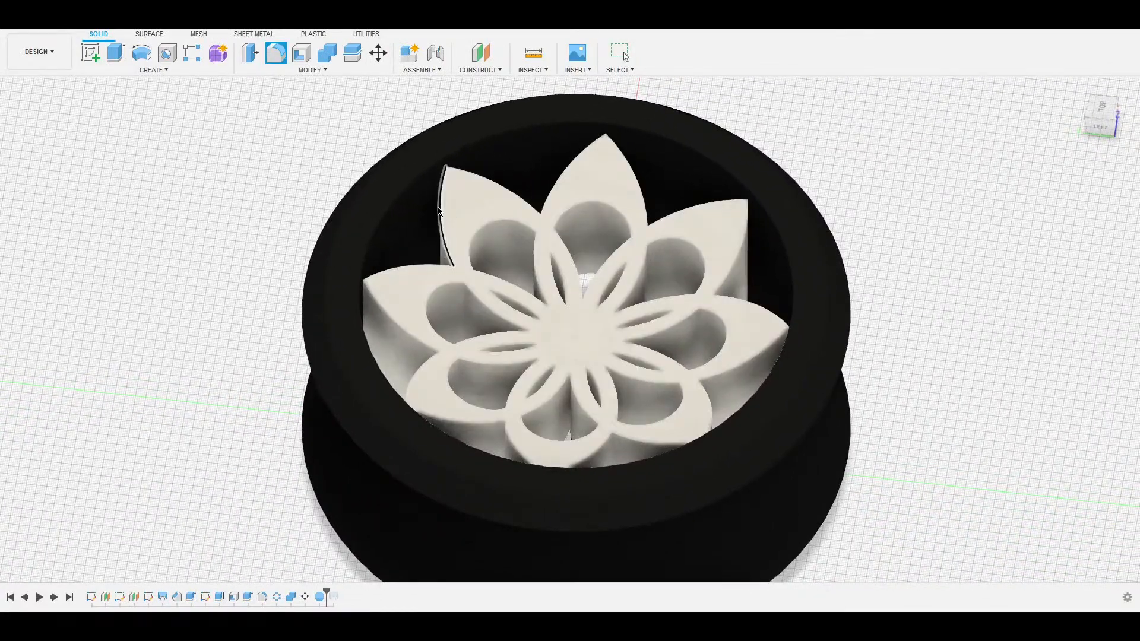
left_click(437, 209)
left_click(499, 185)
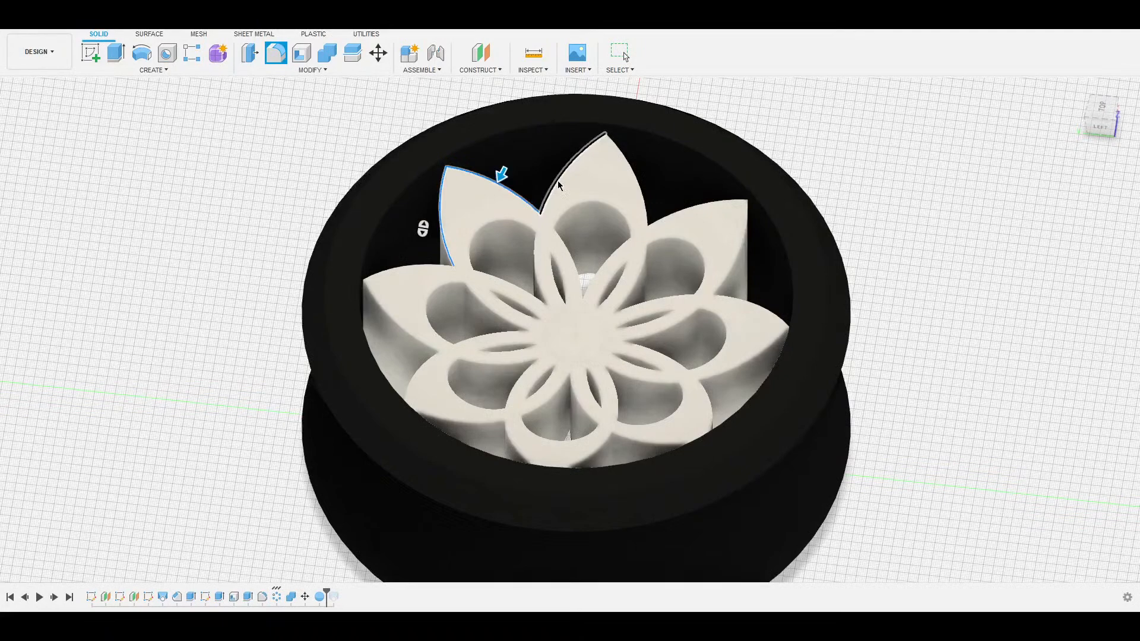
left_click(558, 180)
left_click(633, 178)
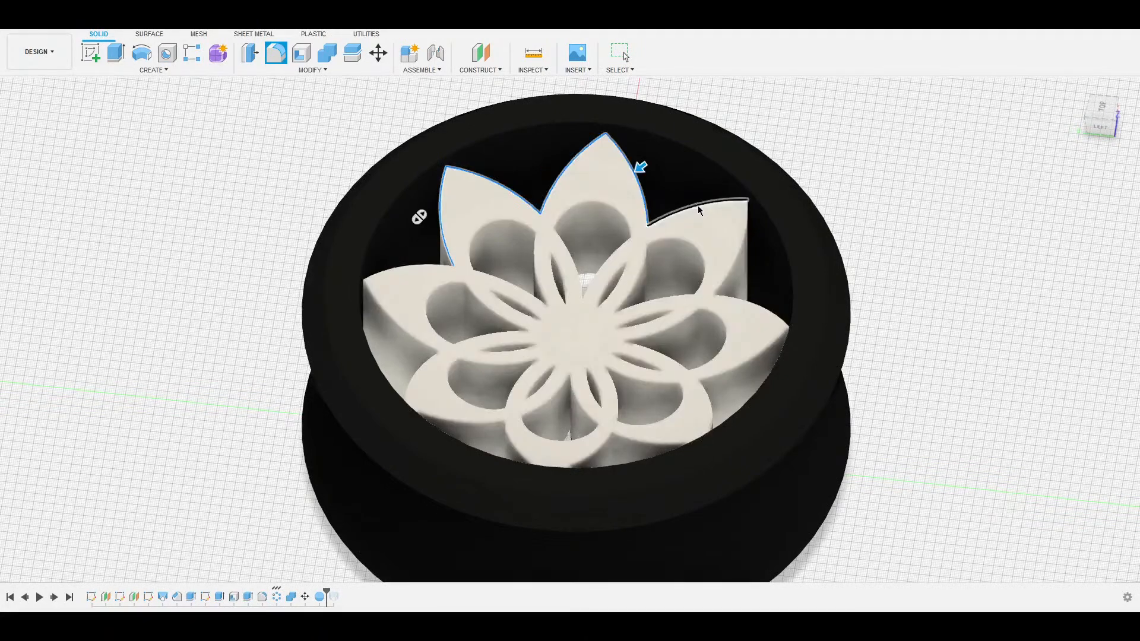
left_click(699, 207)
left_click(741, 237)
left_click(765, 308)
left_click(755, 361)
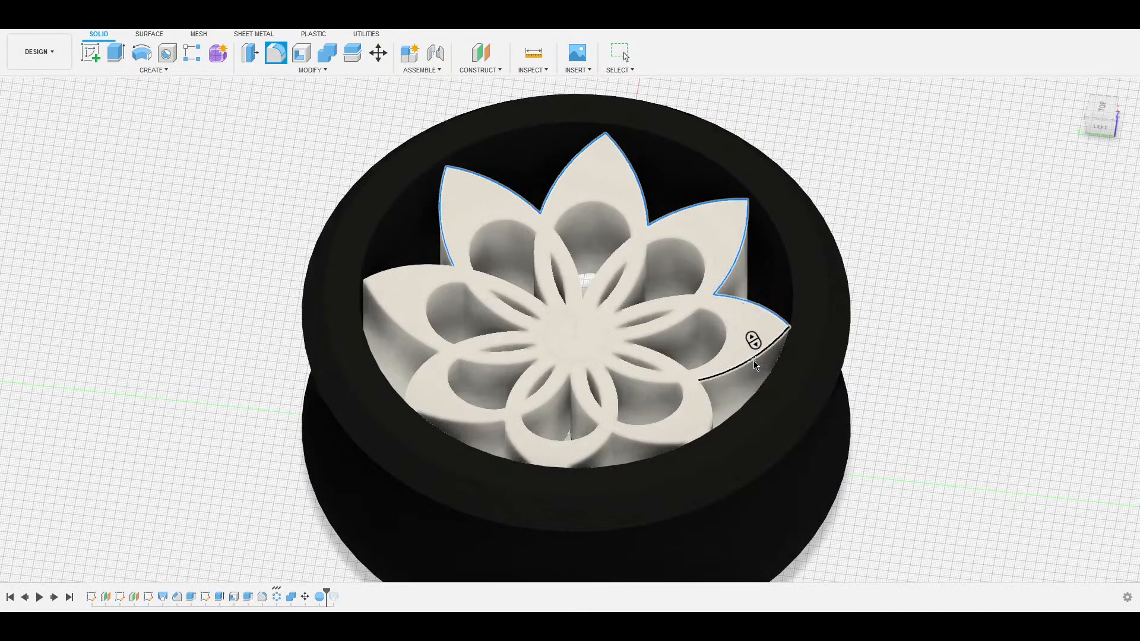
Add the lower and left petals' top edges, set the fillet size and apply it.
left_click(706, 407)
left_click(655, 448)
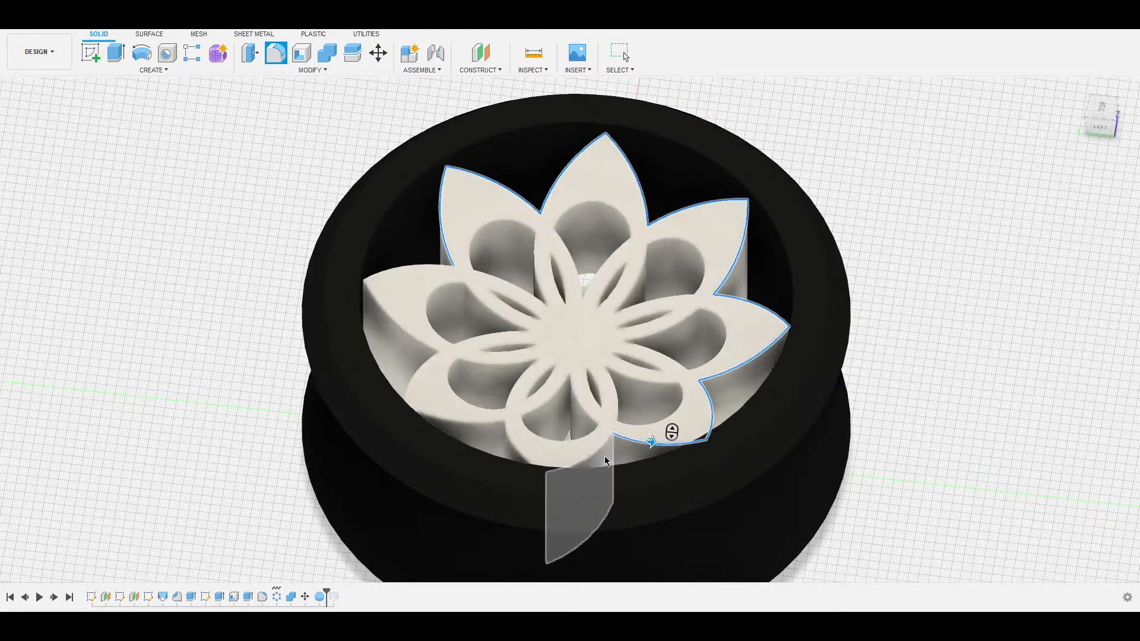
left_click(585, 455)
left_click(519, 460)
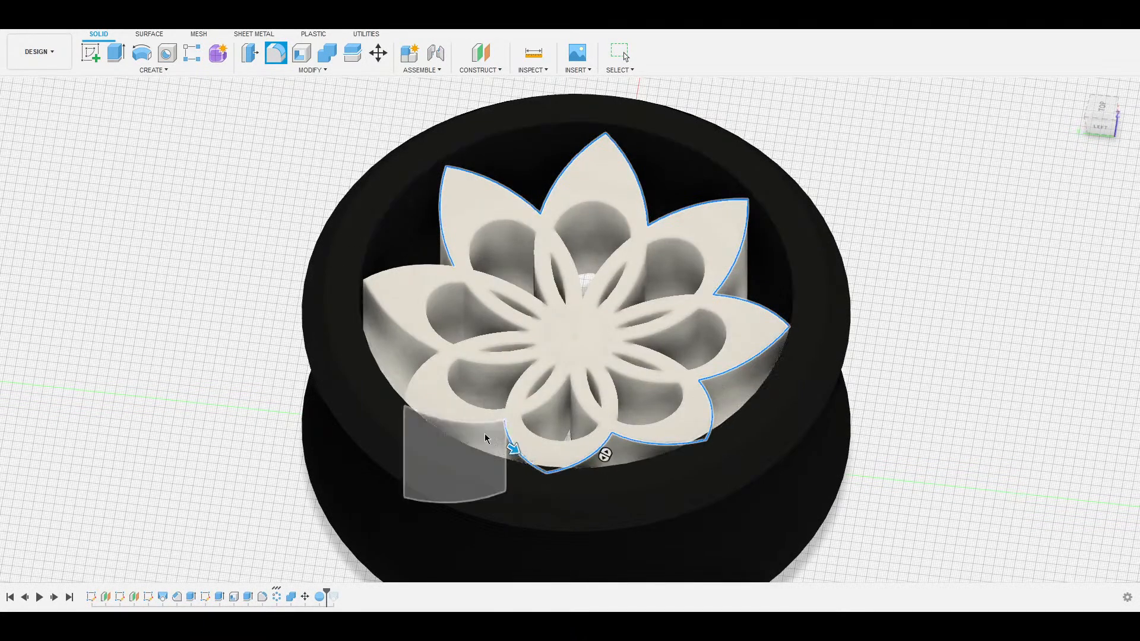
left_click(469, 422)
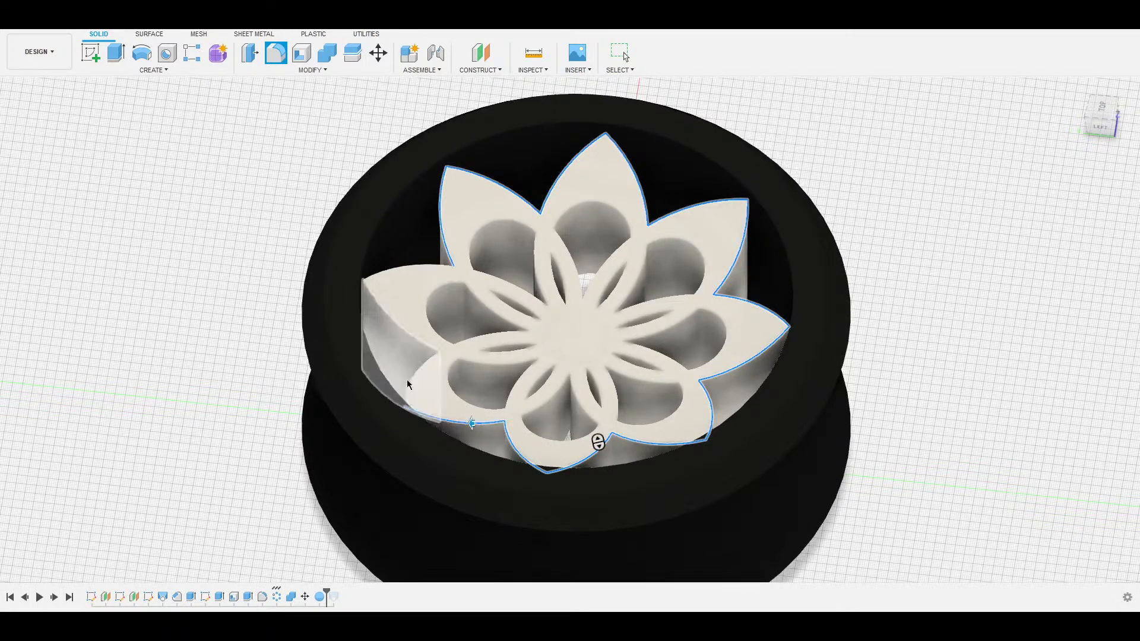
left_click(407, 384)
left_click(398, 325)
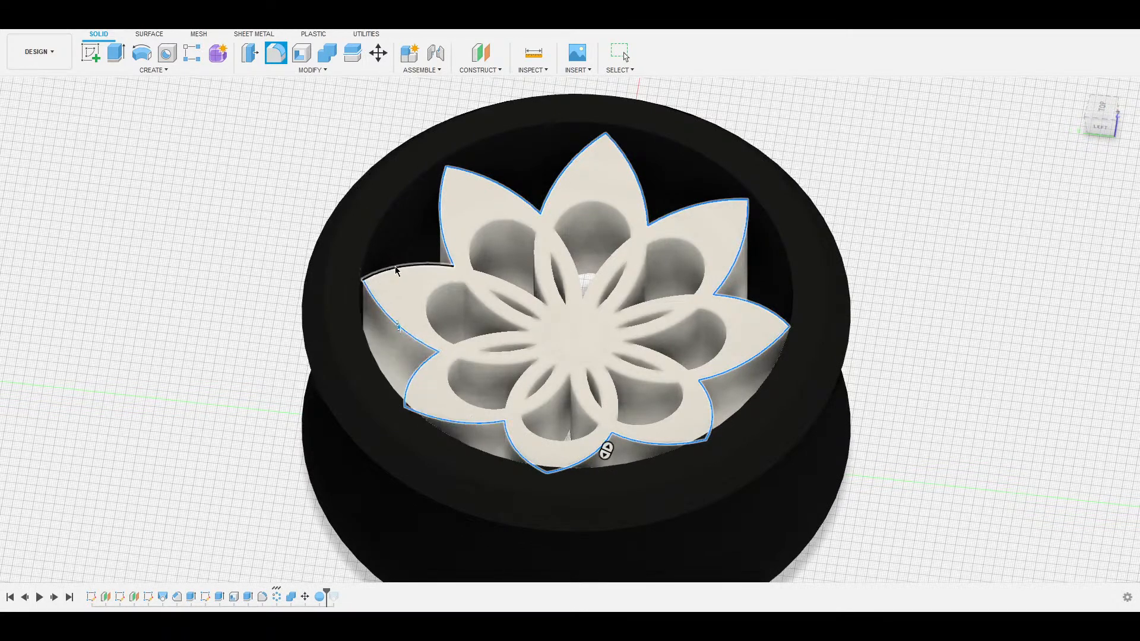
left_click(396, 270)
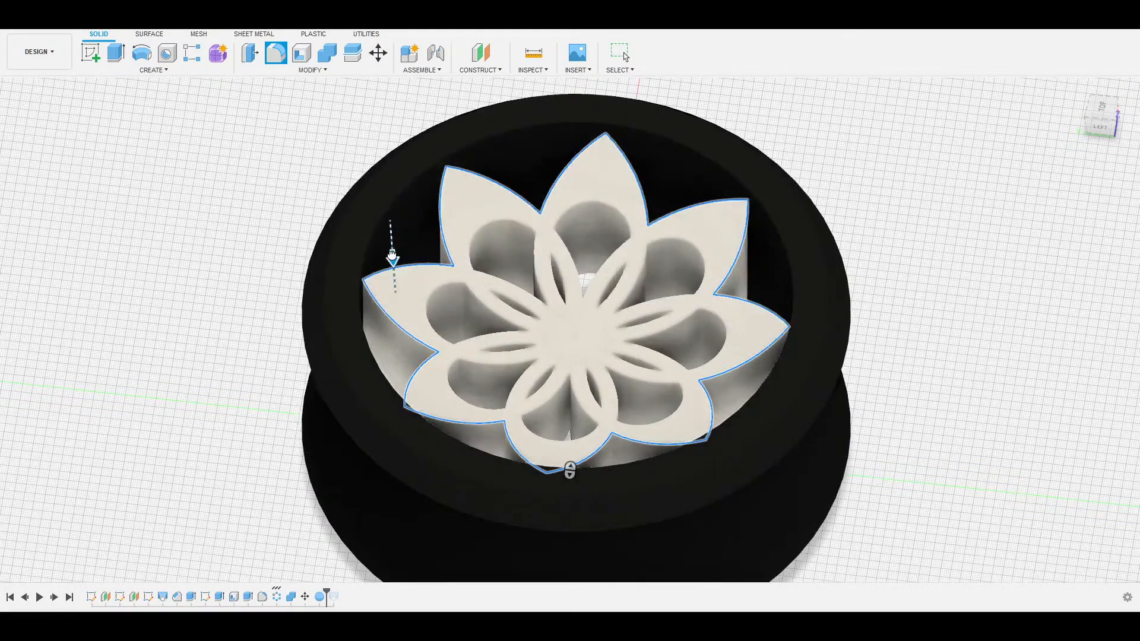
left_click_drag(392, 257, 386, 265)
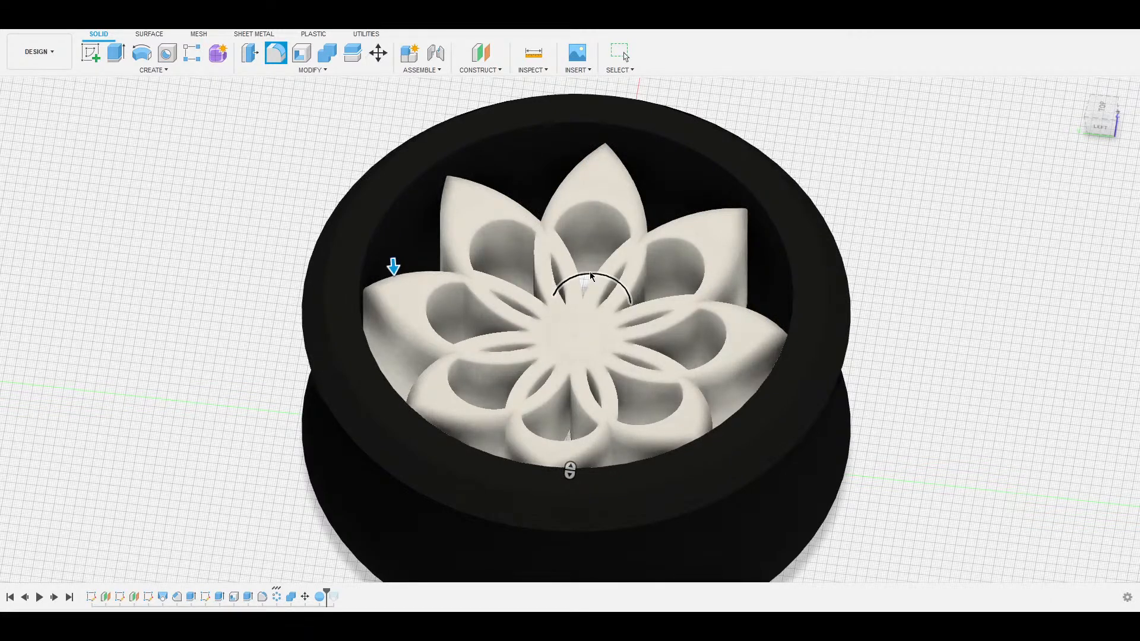
left_click(591, 276)
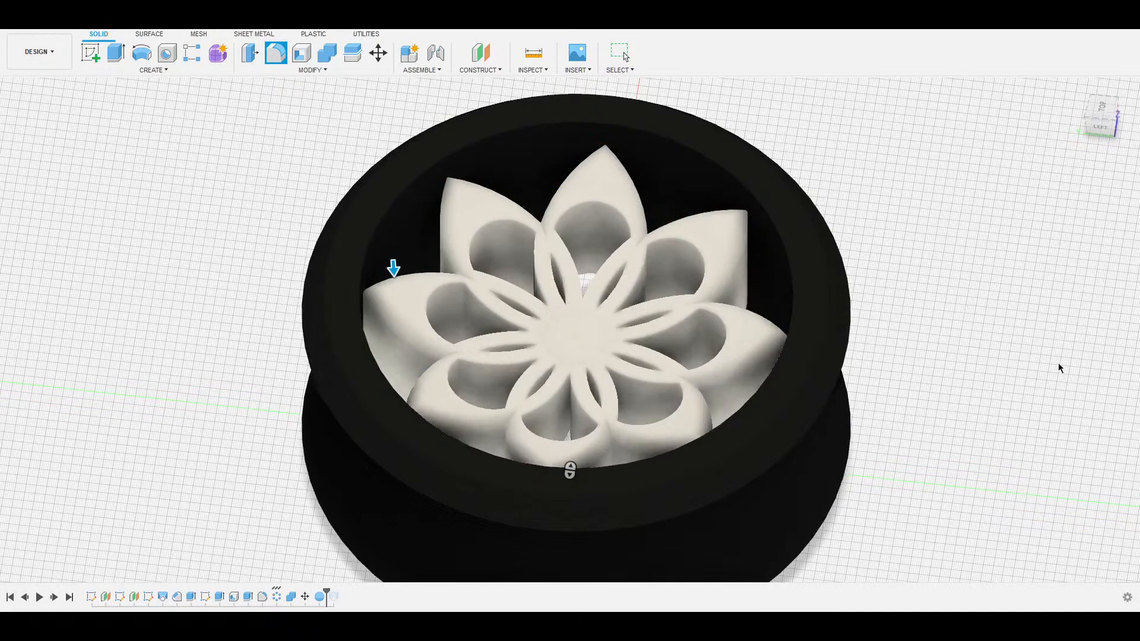
key("Return")
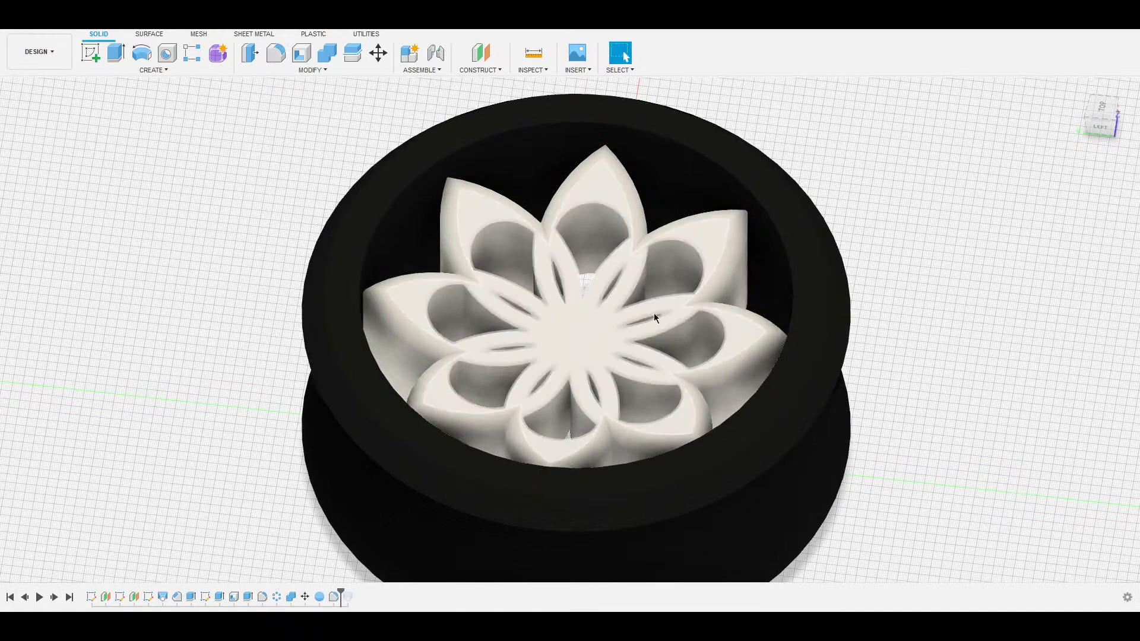
Orbit and zoom to inspect the black tube and filleted flower insert in perspective.
middle_click_drag(740, 315, 4, 247, "shift")
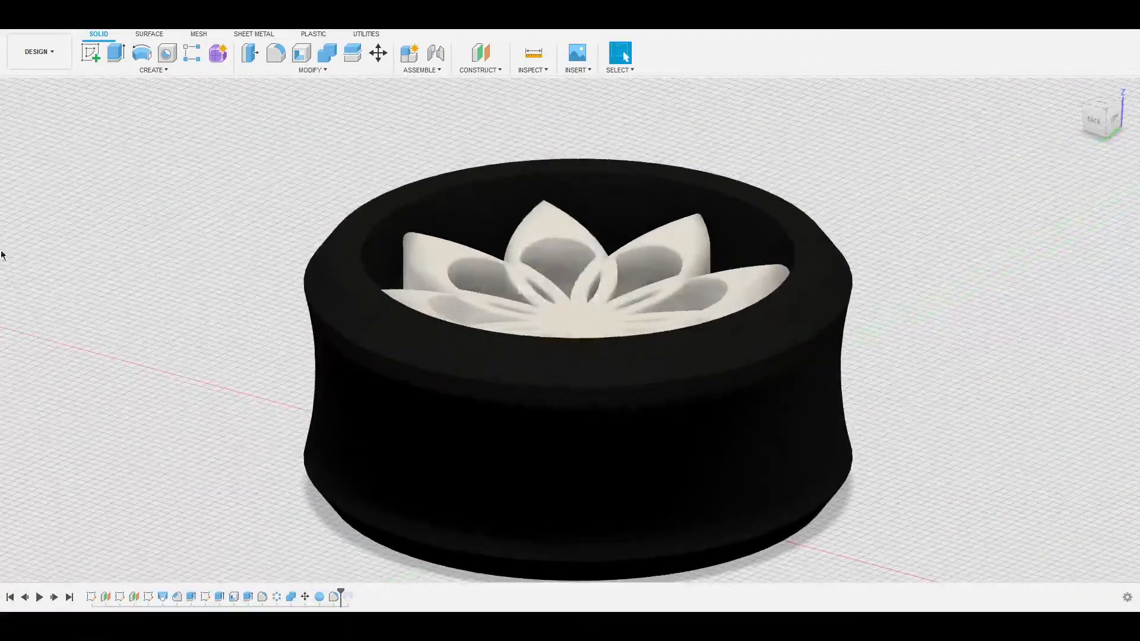
middle_click_drag(611, 275, 225, 326, "shift")
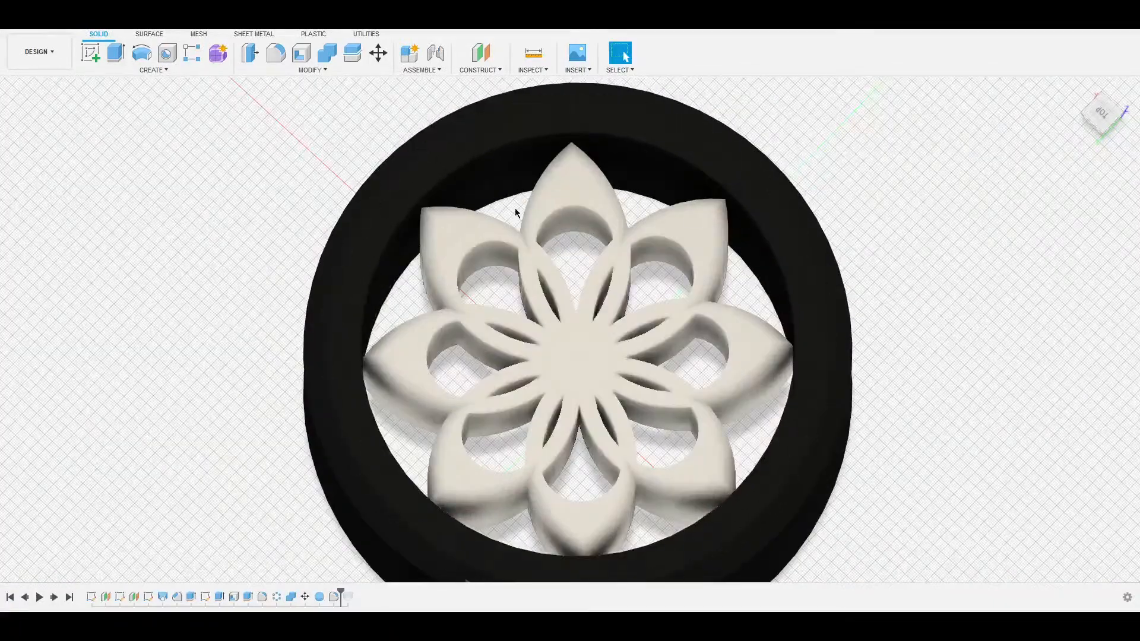
scroll(641, 332, "down", 5)
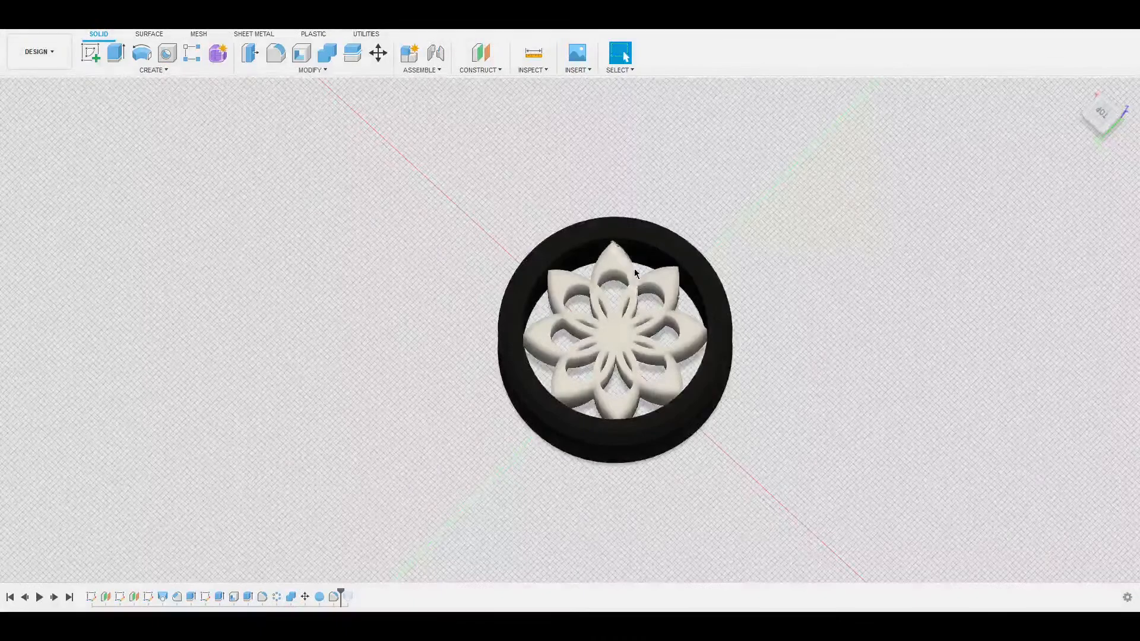
middle_click_drag(776, 341, 607, 333, "shift")
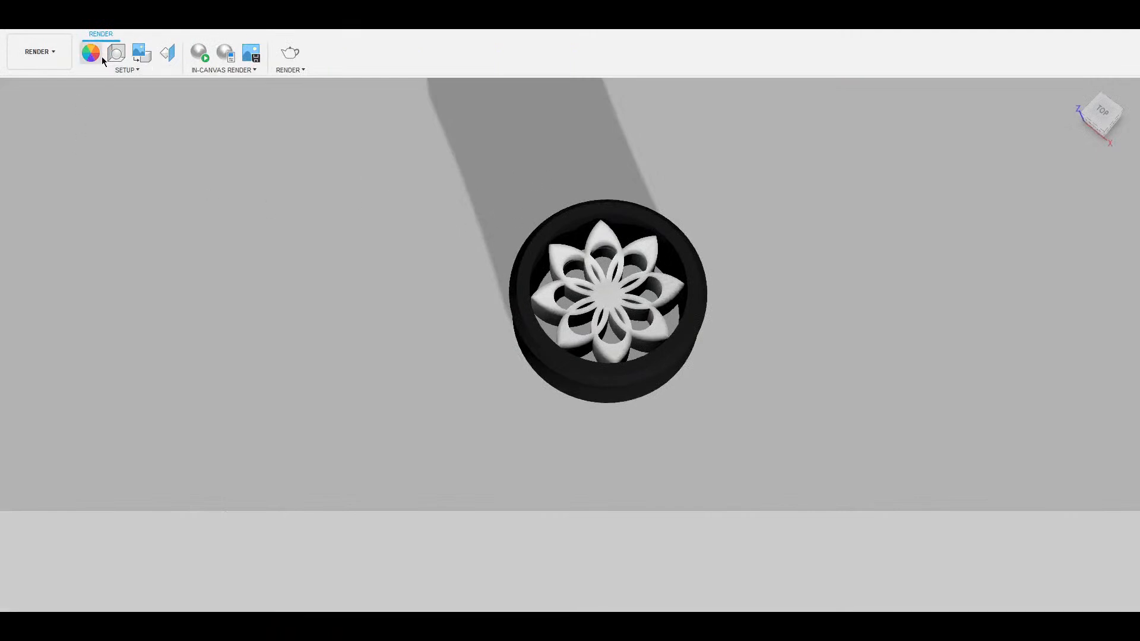
Apply a red appearance to the flower insert body.
key("a")
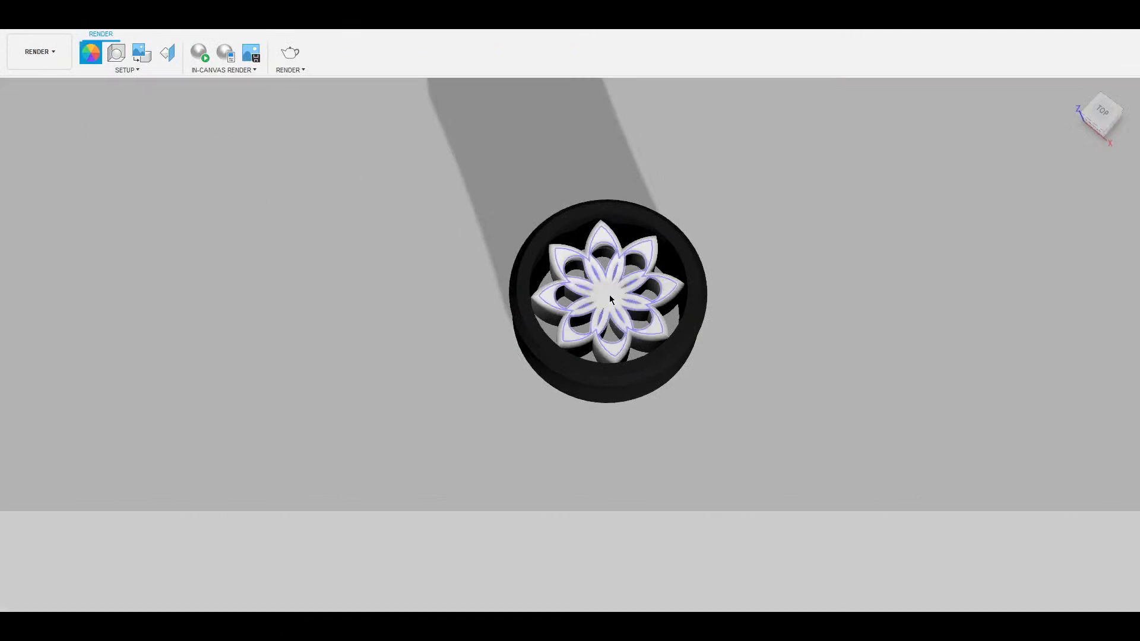
left_click(609, 295)
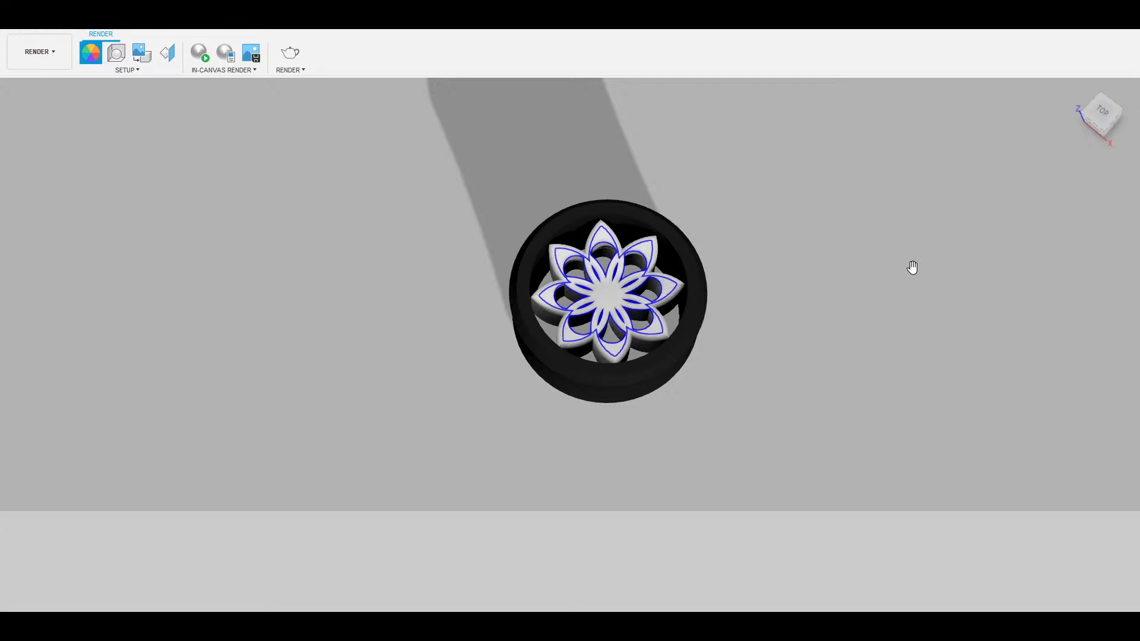
left_click_drag(912, 268, 783, 262)
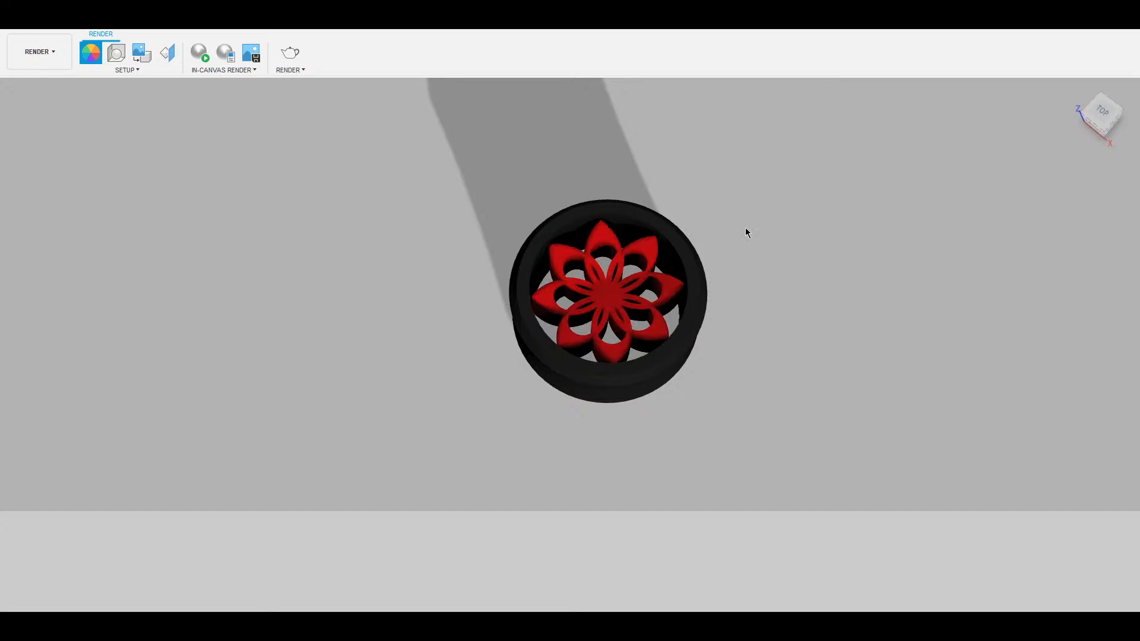
left_click(868, 438)
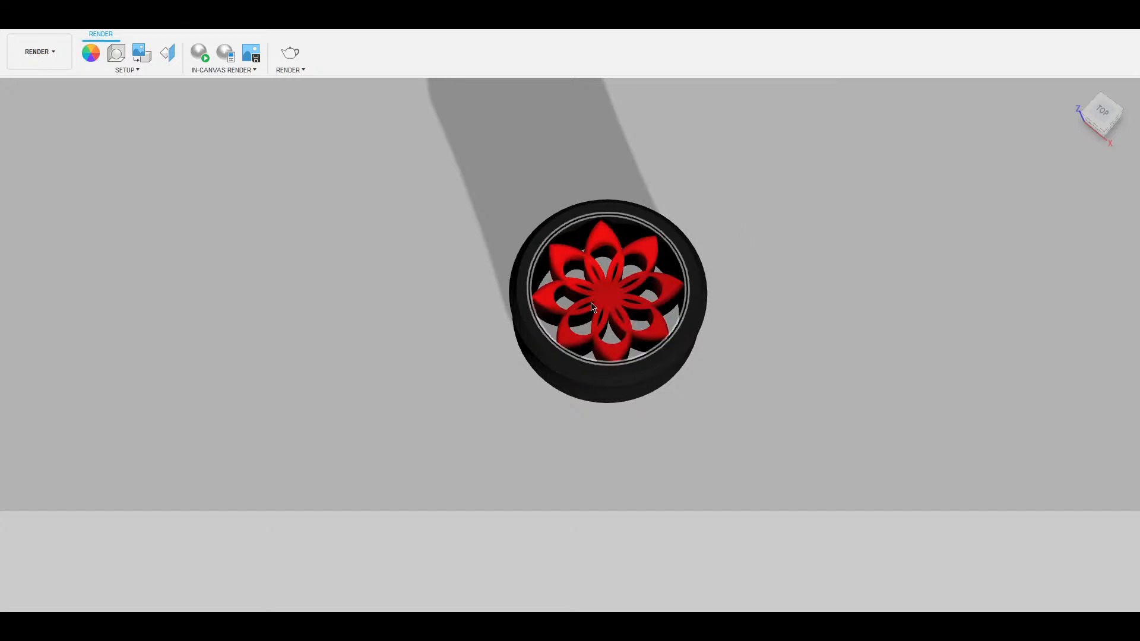
Return to the Design workspace and roll the timeline back one feature.
left_click(55, 52)
left_click(56, 80)
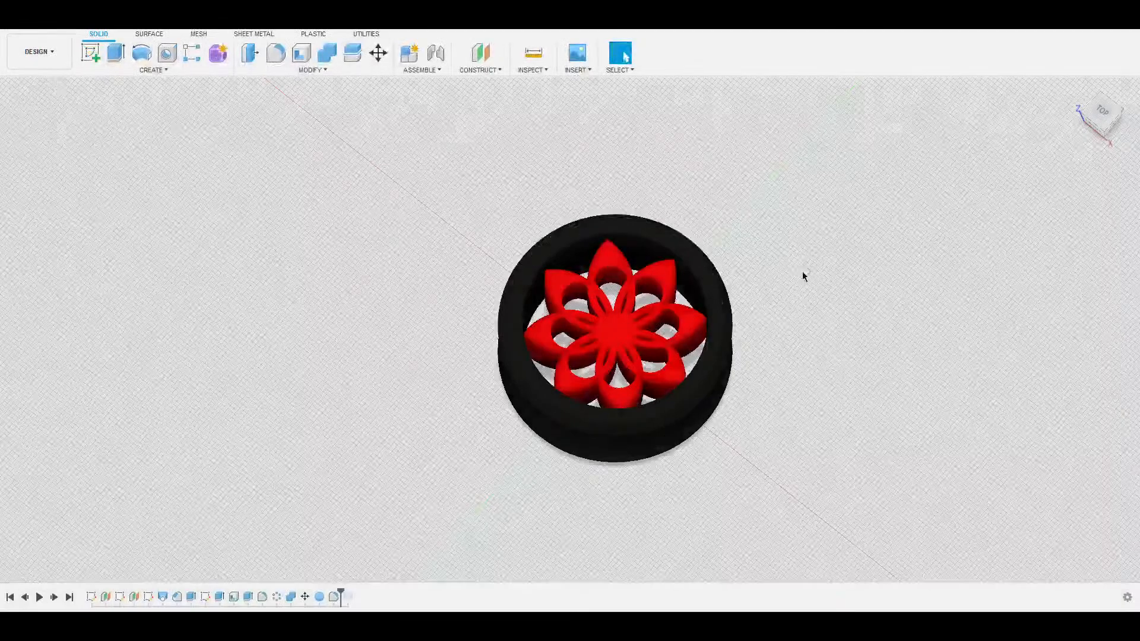
middle_click_drag(804, 275, 509, 275, "shift")
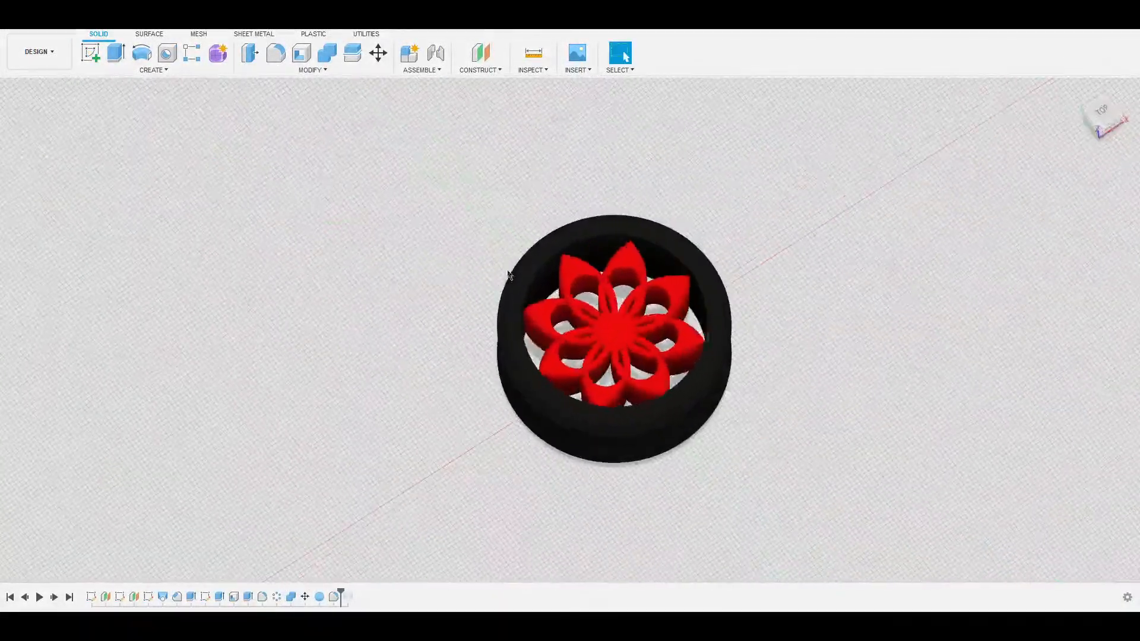
scroll(701, 315, "down", 3)
scroll(678, 319, "up", 8)
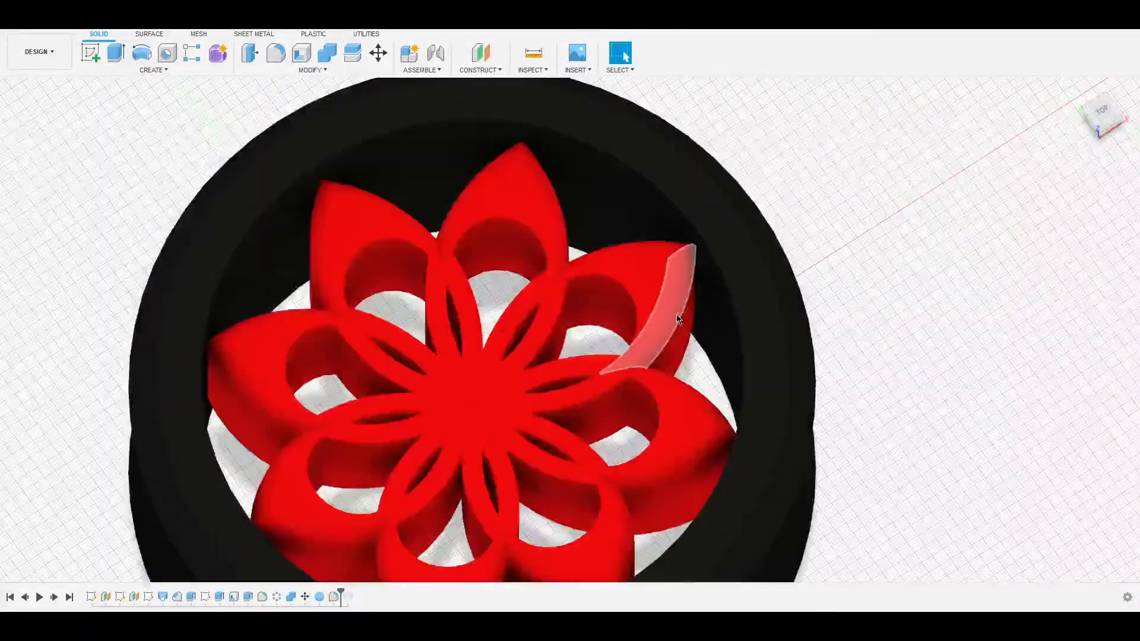
scroll(678, 319, "down", 5)
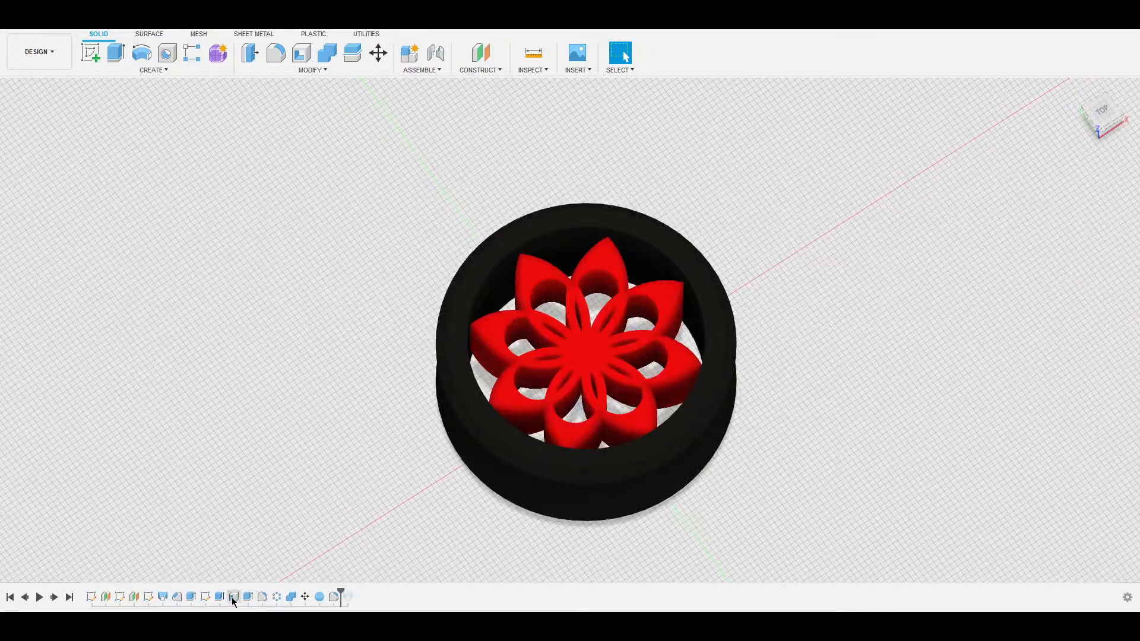
left_click_drag(342, 591, 324, 594)
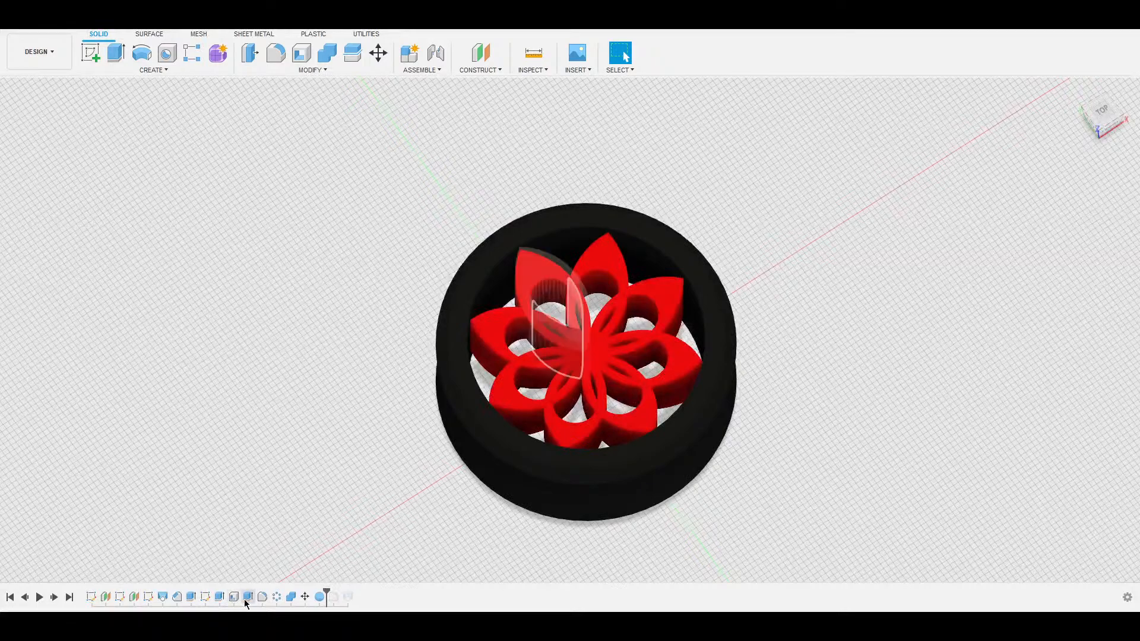
double_click(202, 599)
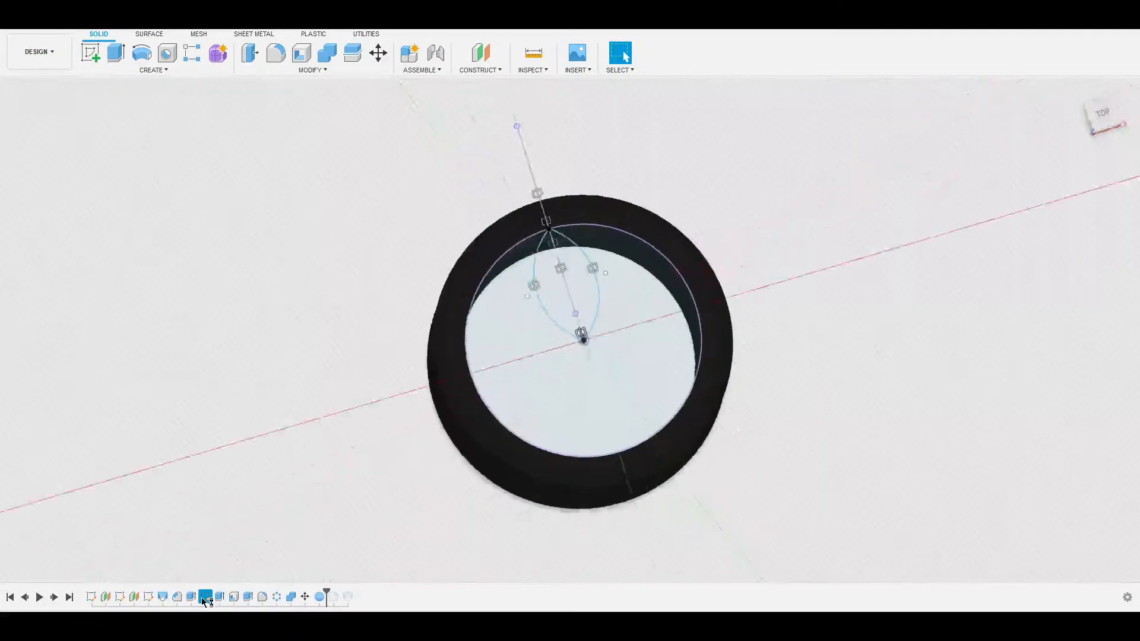
scroll(588, 253, "up", 5)
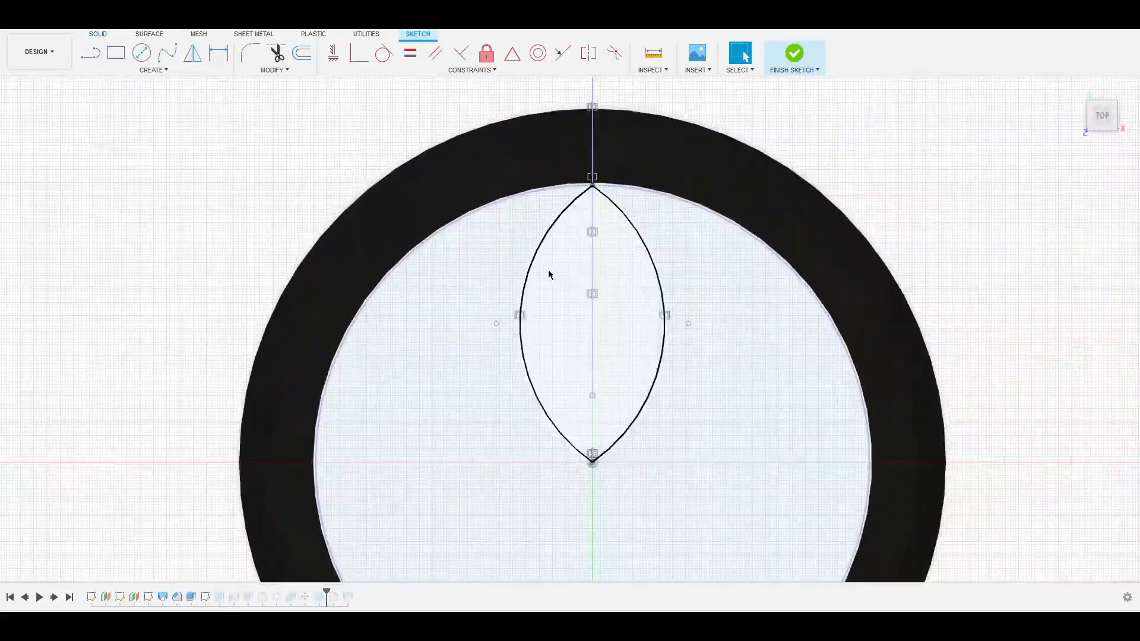
left_click(495, 327)
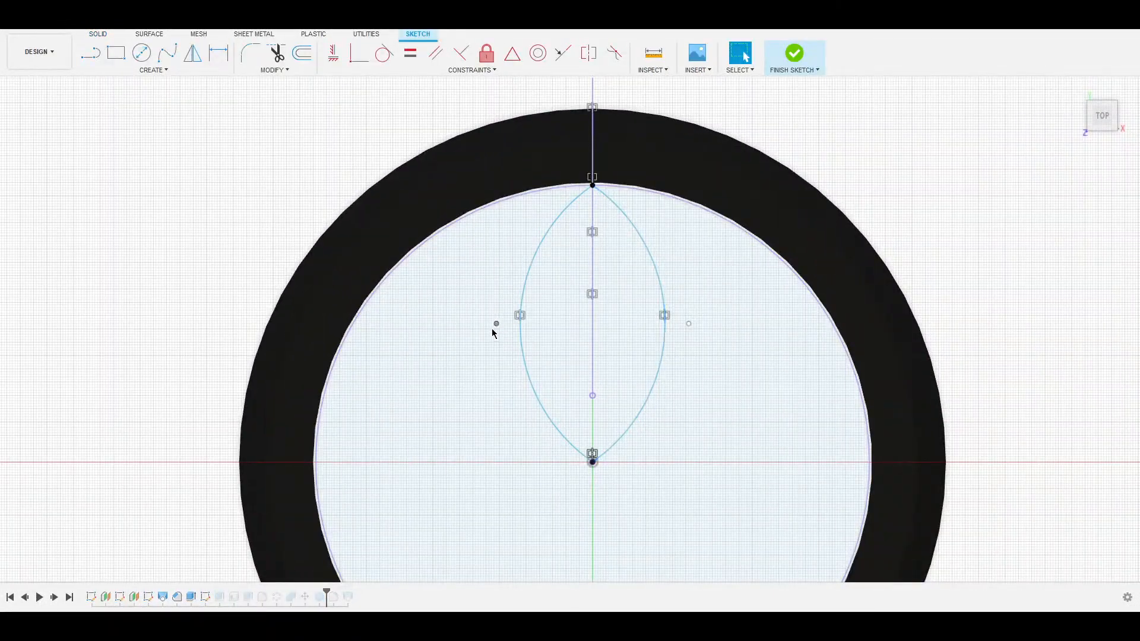
left_click_drag(480, 326, 494, 324)
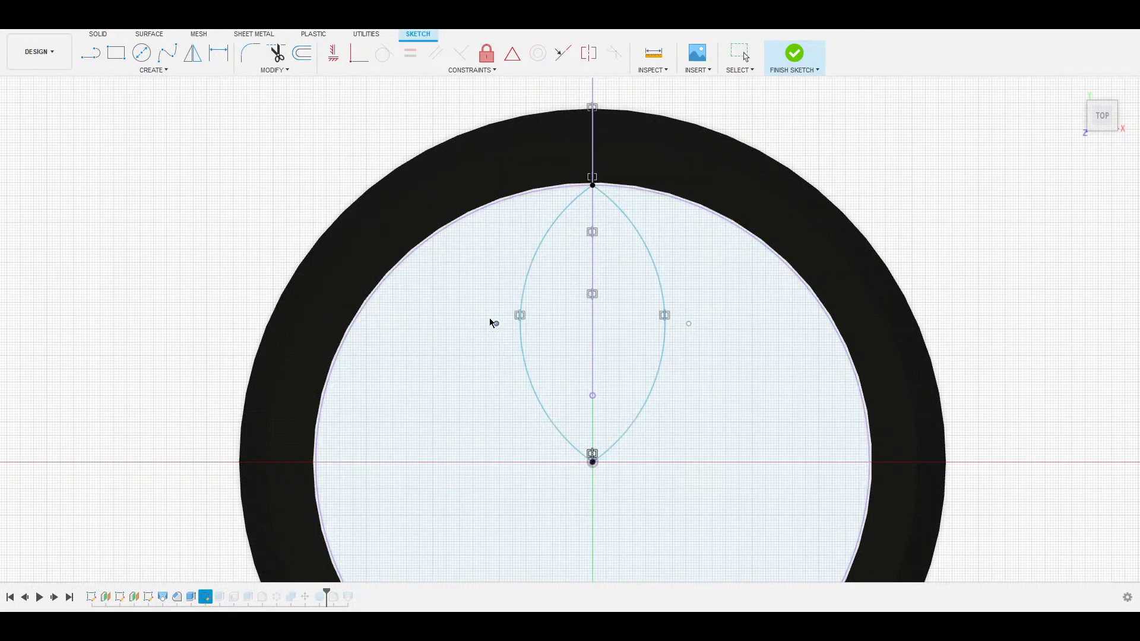
left_click_drag(465, 324, 469, 322)
mouse_move(644, 204)
left_mouse_down()
mouse_move(582, 185)
mouse_move(595, 194)
left_mouse_up()
left_click(587, 186)
scroll(597, 195, "up", 2)
scroll(598, 199, "up", 3)
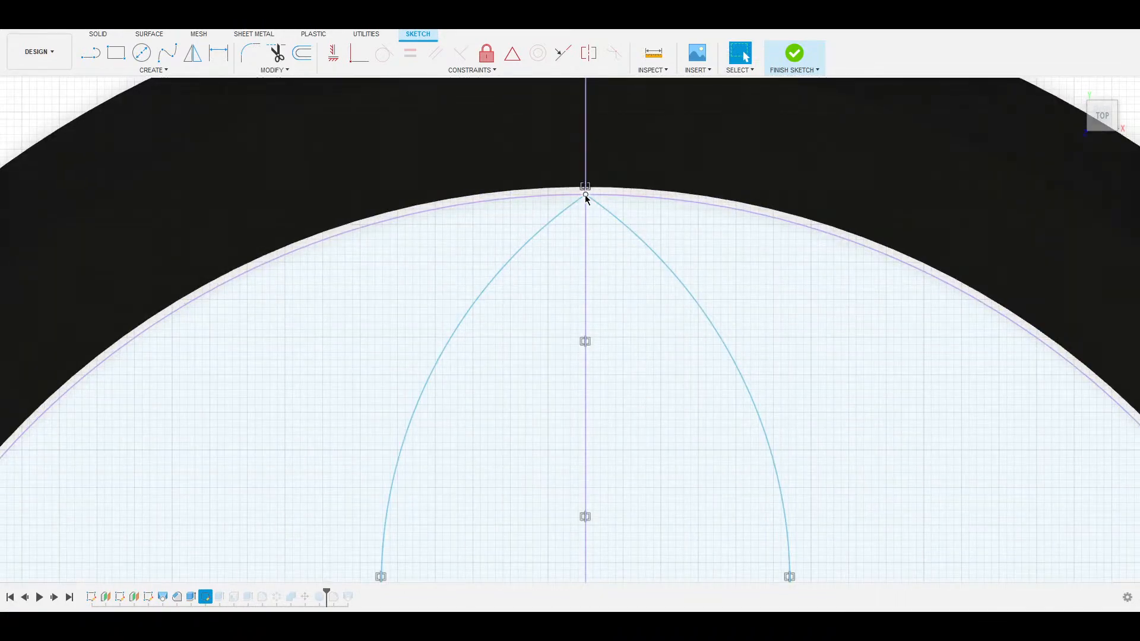
left_click(586, 195)
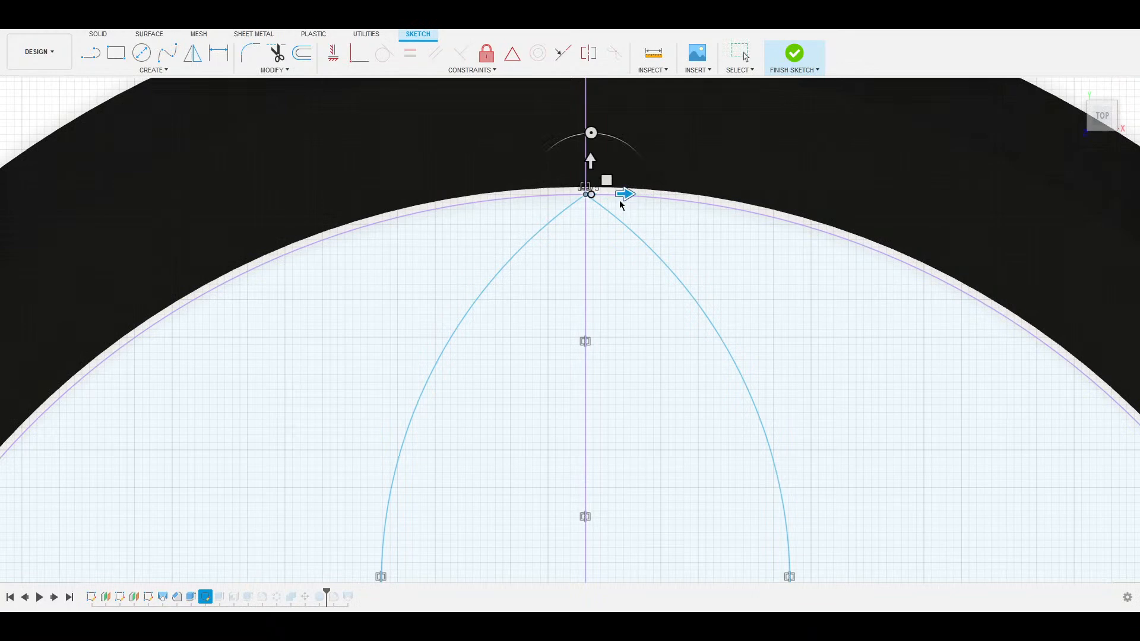
left_click(570, 208)
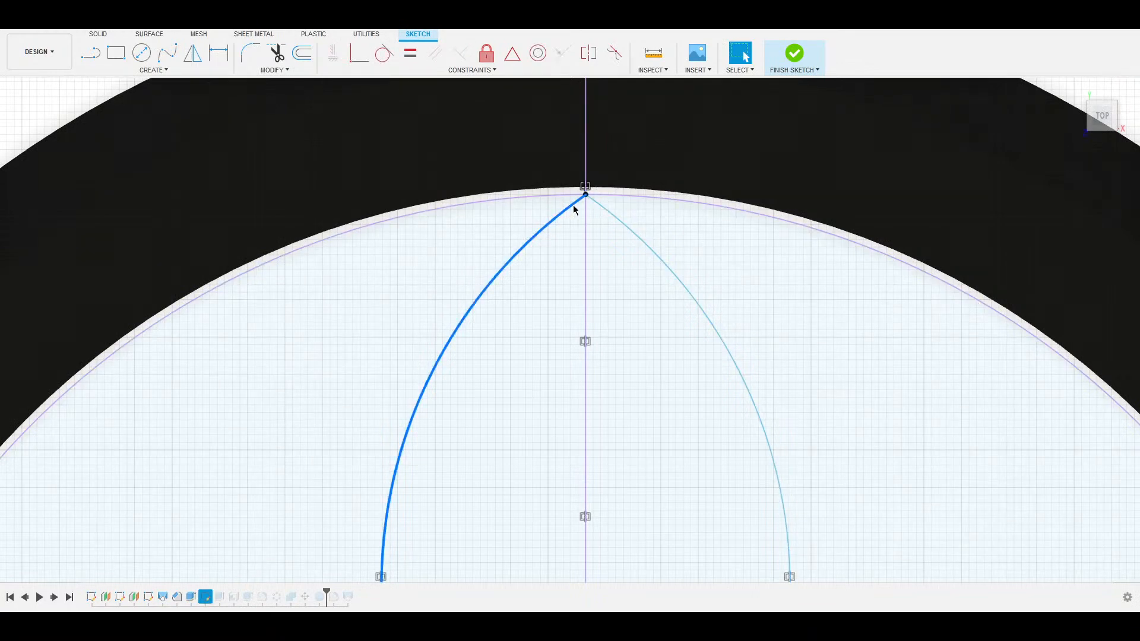
middle_click_drag(456, 368, 451, 83)
middle_click_drag(461, 374, 451, 90)
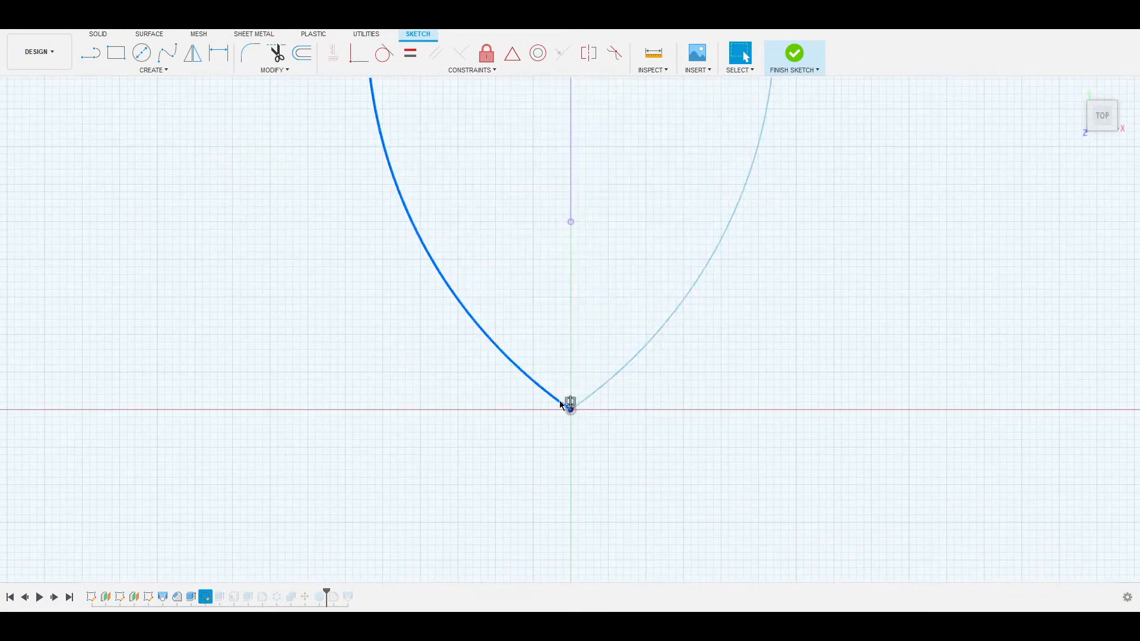
key("Escape")
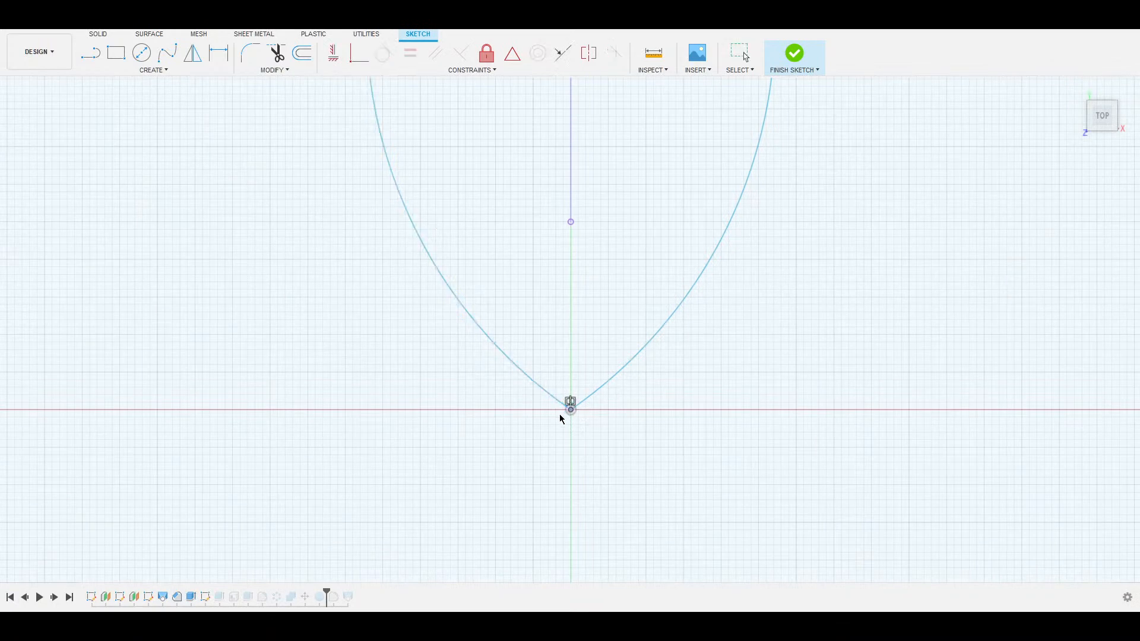
mouse_move(560, 415)
left_mouse_down()
mouse_move(613, 405)
mouse_move(569, 412)
mouse_move(614, 284)
left_mouse_up()
middle_click_drag(609, 282, 526, 485)
mouse_move(495, 421)
left_mouse_down()
mouse_move(532, 377)
mouse_move(487, 425)
left_mouse_up()
left_click(489, 425)
left_click(488, 396)
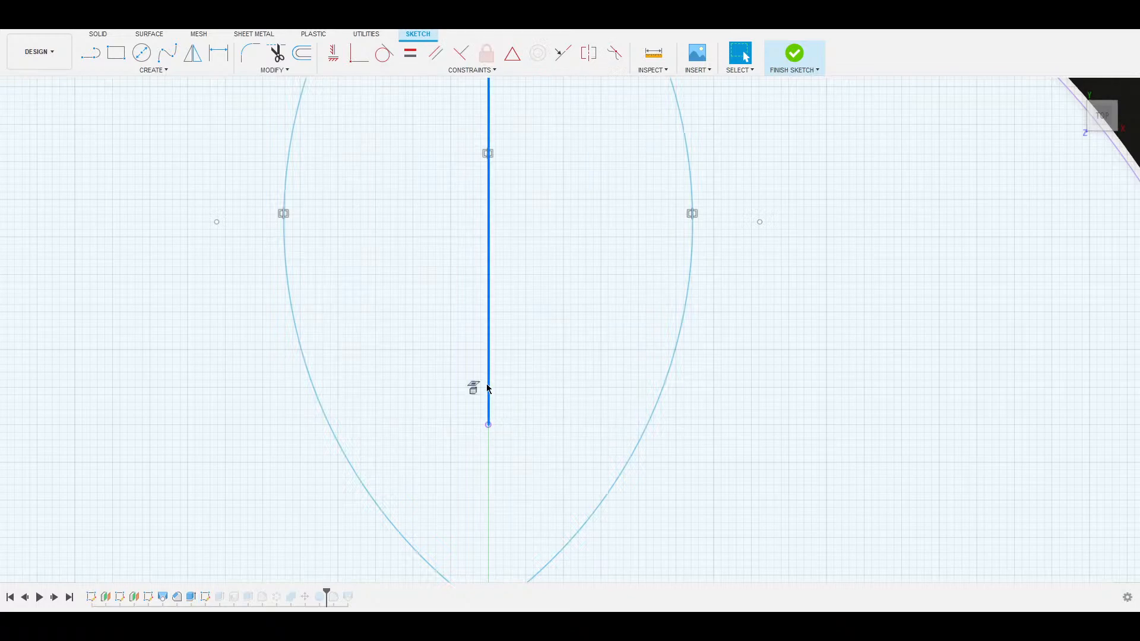
key("Escape")
middle_click_drag(547, 163, 584, 411)
middle_click_drag(531, 95, 540, 245)
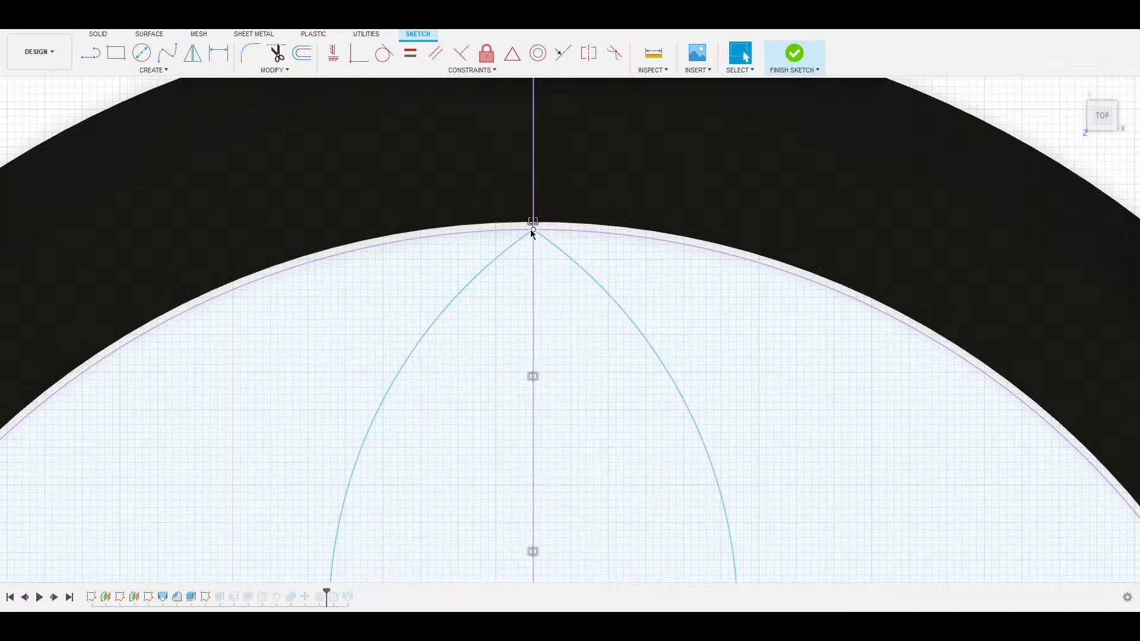
left_click(534, 230)
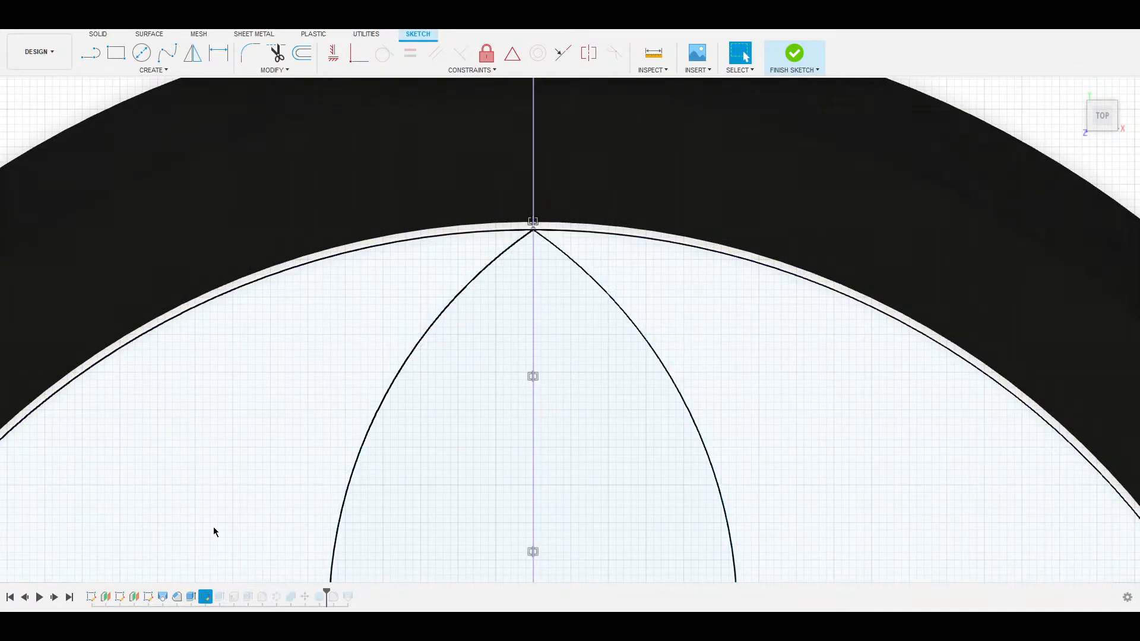
key("Escape")
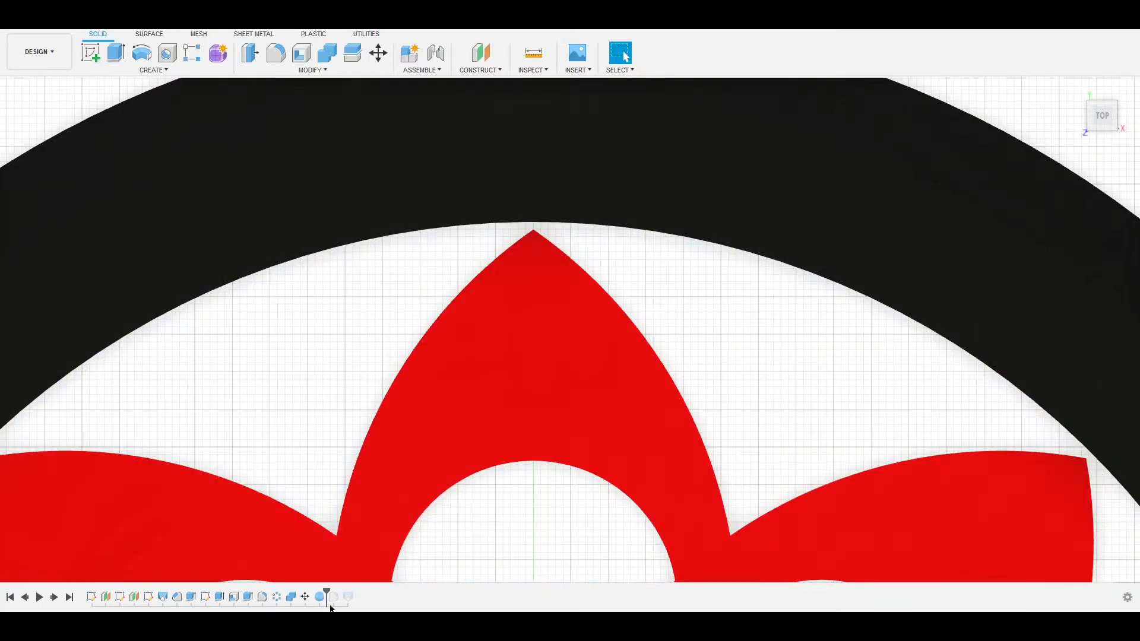
Zoom out and move the timeline marker back to just after the sketch feature.
scroll(380, 524, "down", 5)
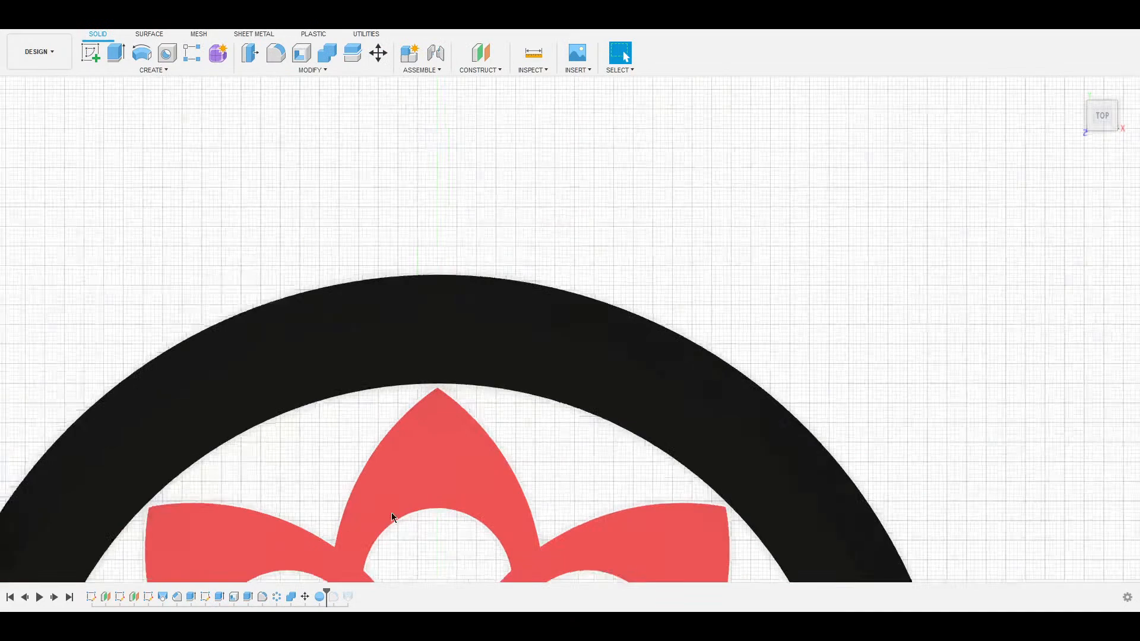
middle_click_drag(413, 489, 486, 105)
left_click_drag(328, 593, 203, 604)
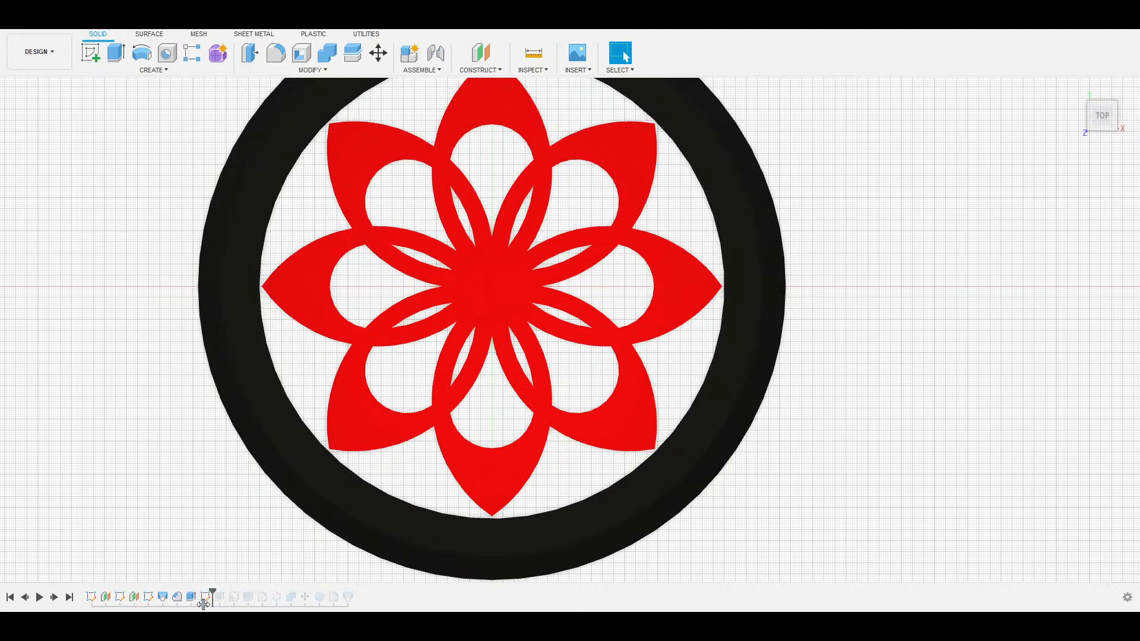
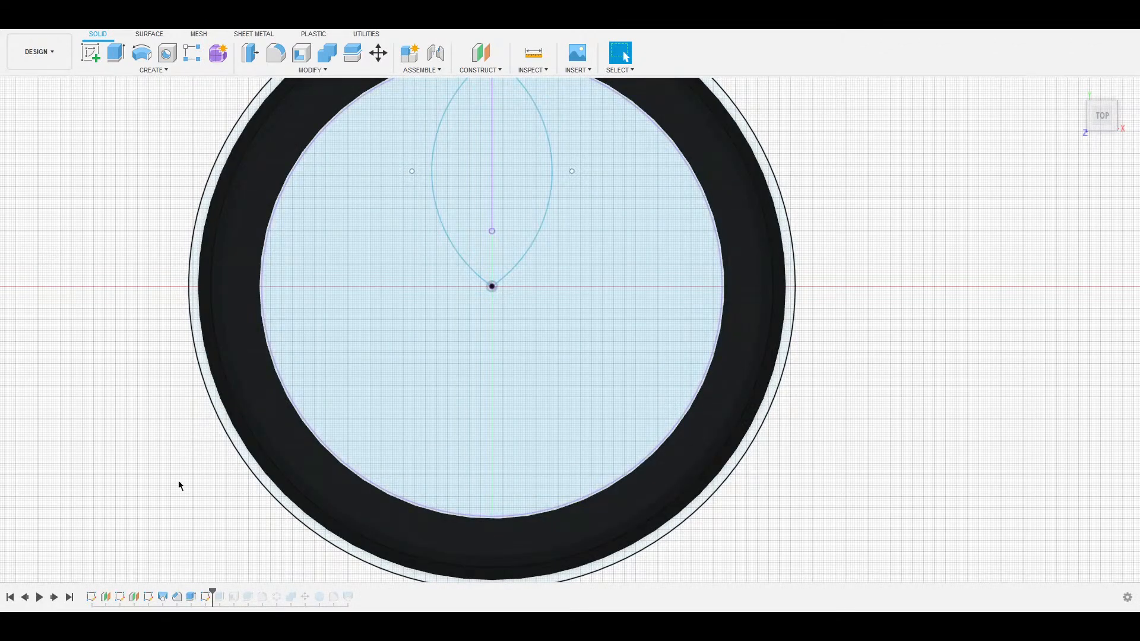
Roll the timeline back before the lens sketch and start a new sketch on the insert's inner circular face.
left_click_drag(211, 591, 197, 591)
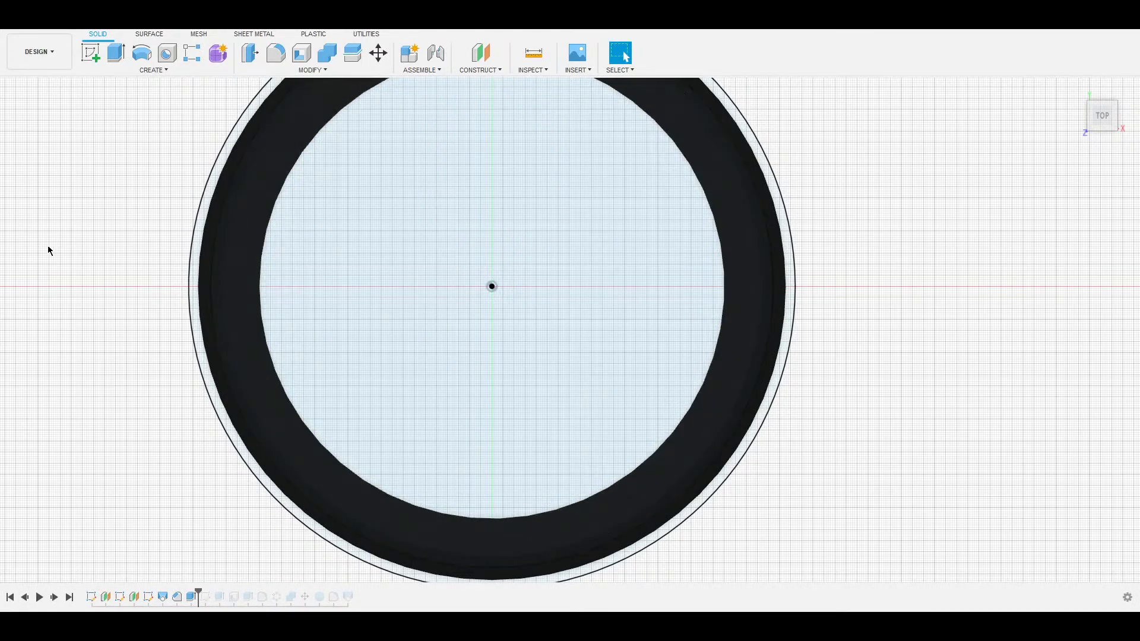
middle_click_drag(355, 175, 332, 229)
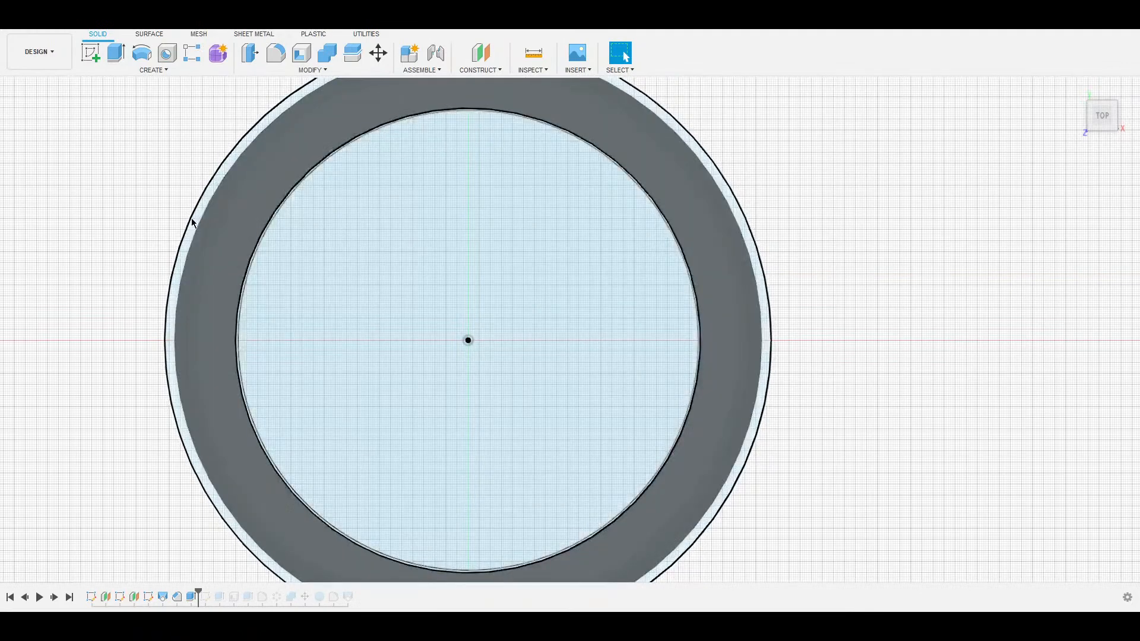
left_click(91, 54)
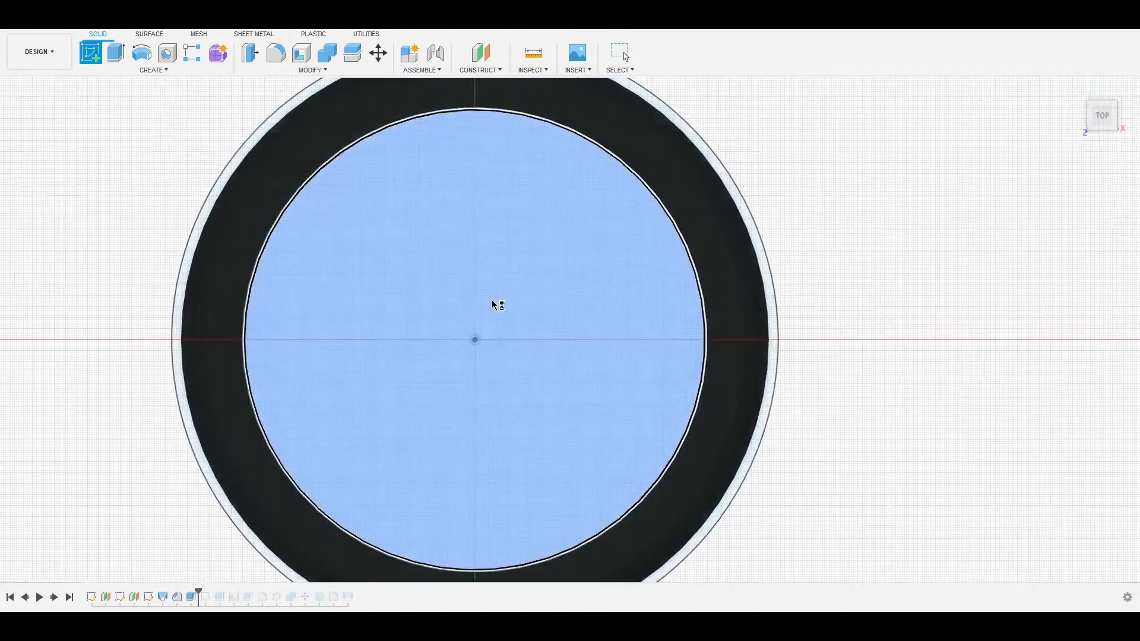
left_click(491, 301)
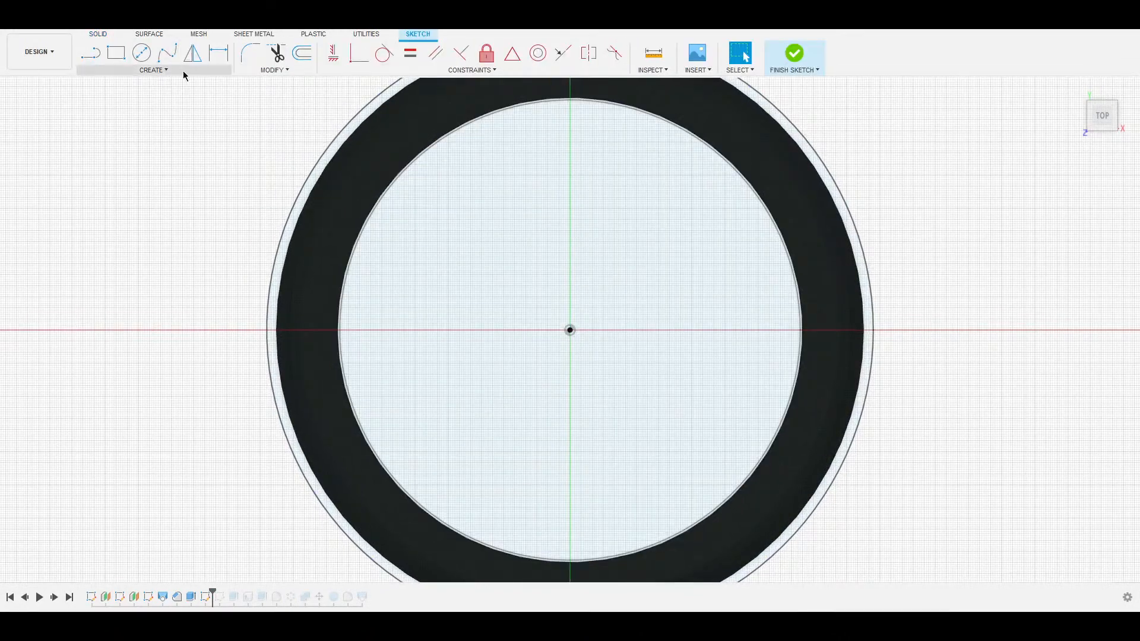
Draw a center-diameter circle on the vertical axis from the face centre to its top edge, then finish the sketch.
left_click(141, 53)
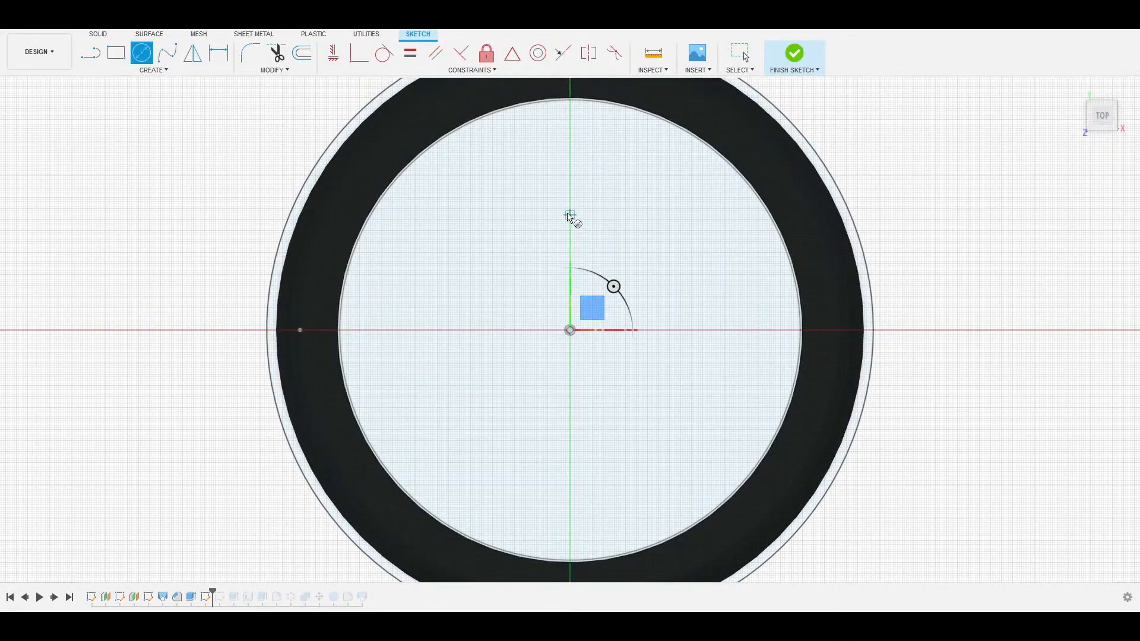
left_click(570, 215)
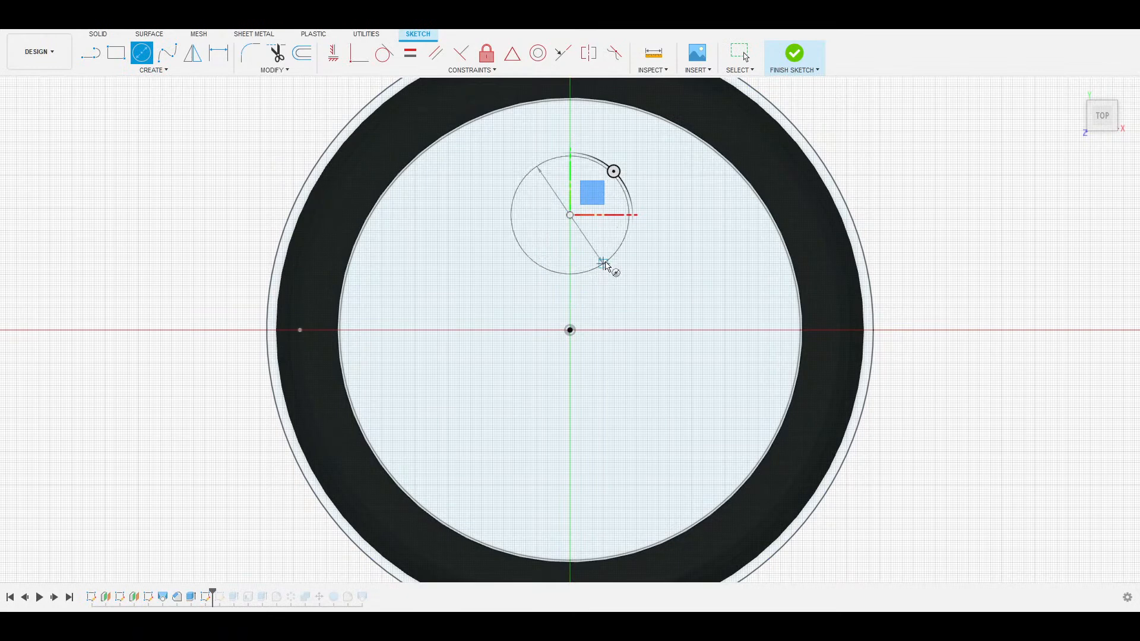
left_click(567, 103)
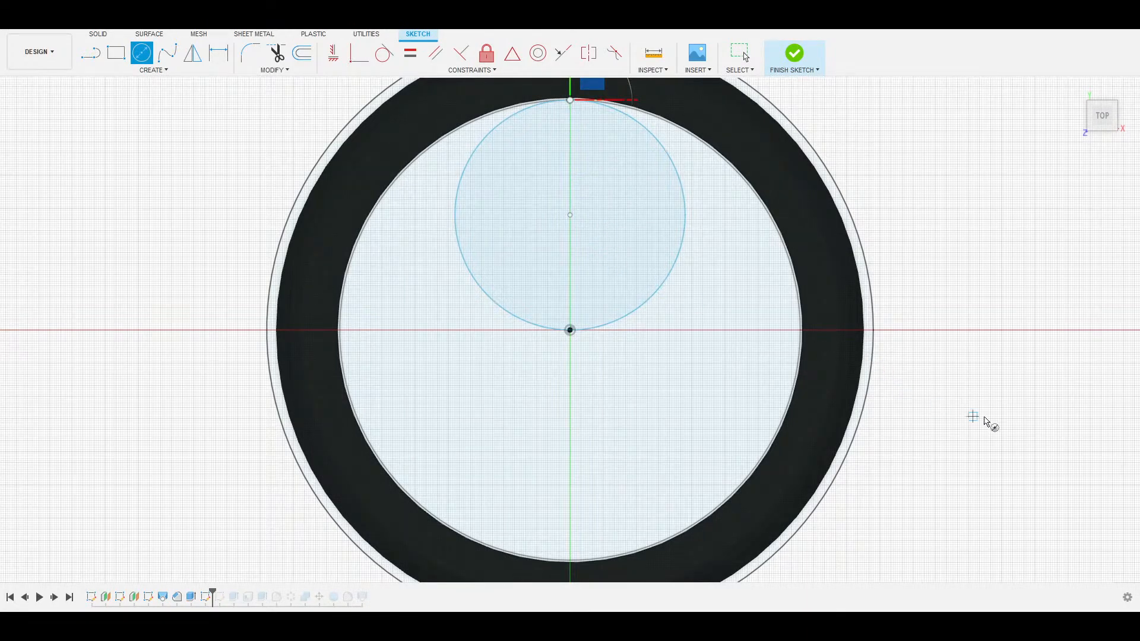
middle_click_drag(664, 330, 562, 341)
key("Escape")
key("e")
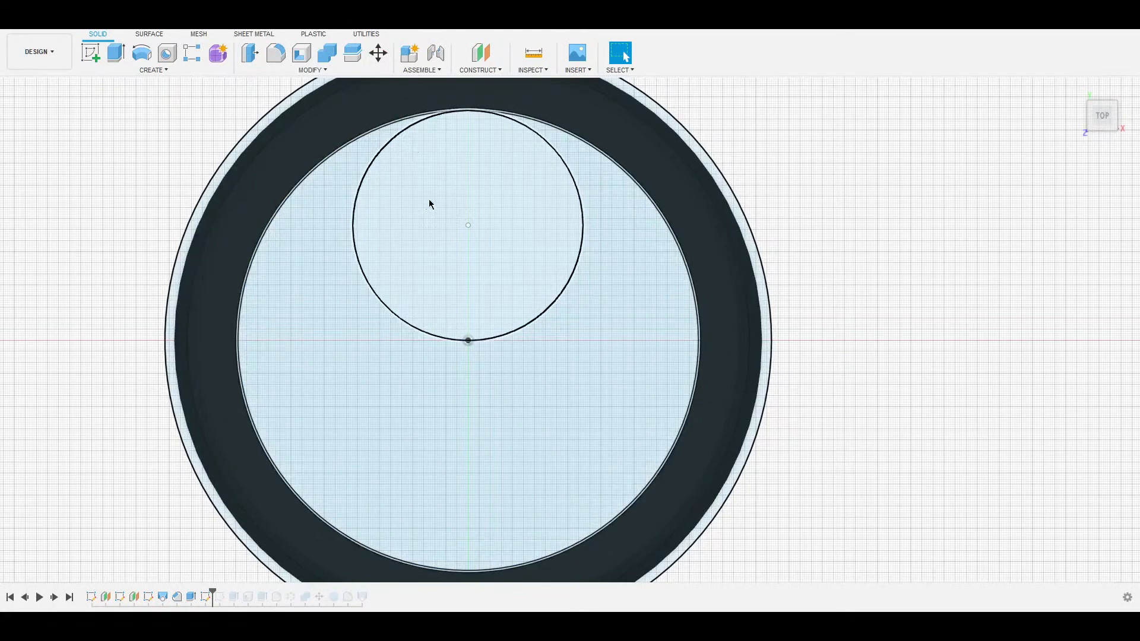
Reopen the sketch and offset the circle 0.80 inward.
double_click(89, 261)
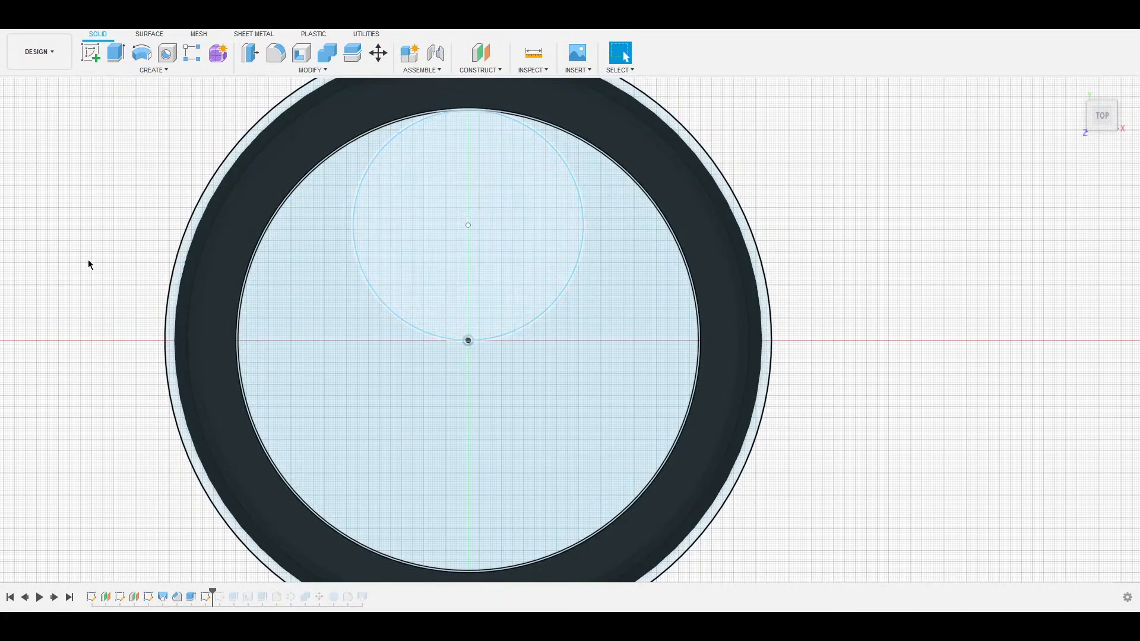
left_click(354, 221)
key("o")
left_click(364, 184)
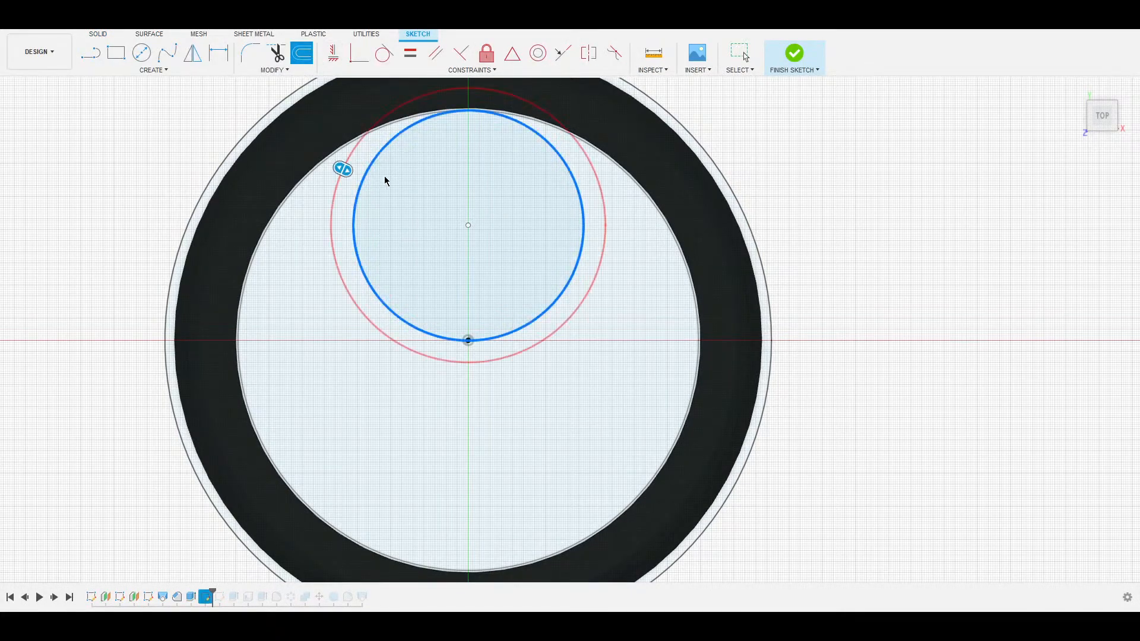
left_click_drag(342, 170, 393, 173)
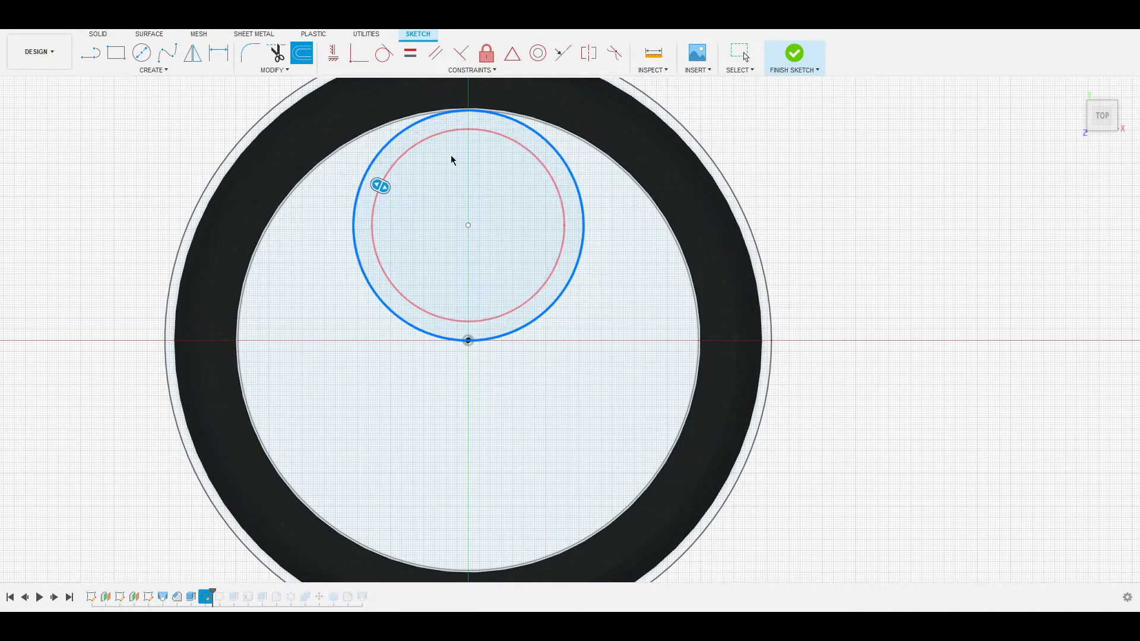
key("Return")
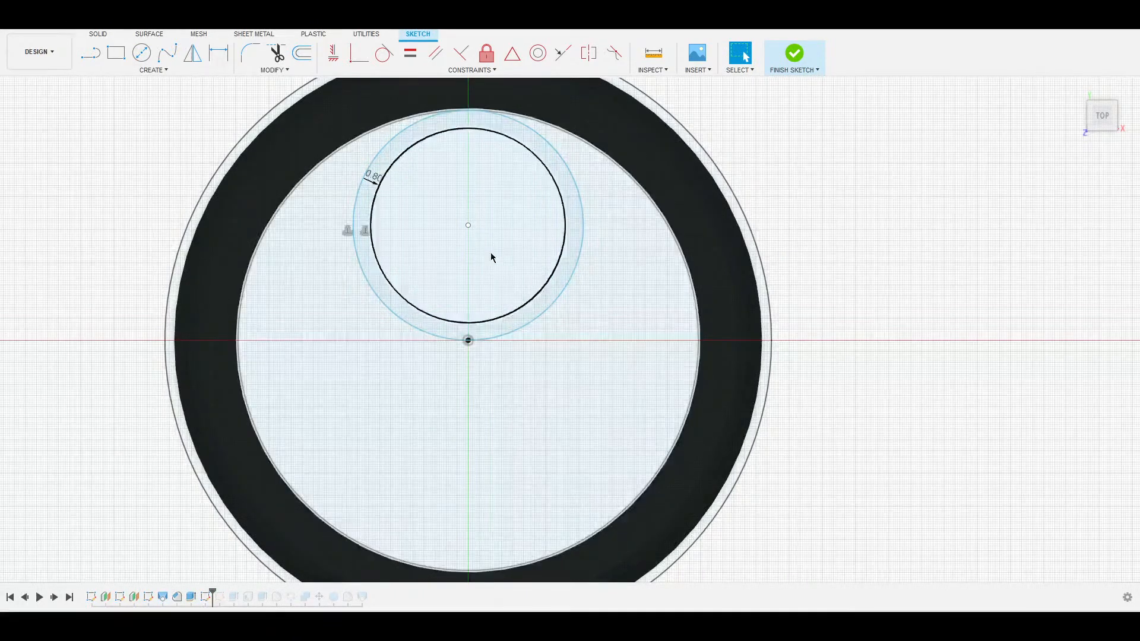
Add a circle reaching the face centre, offset it -0.4, then undo that extra offset.
key("c")
left_click(468, 245)
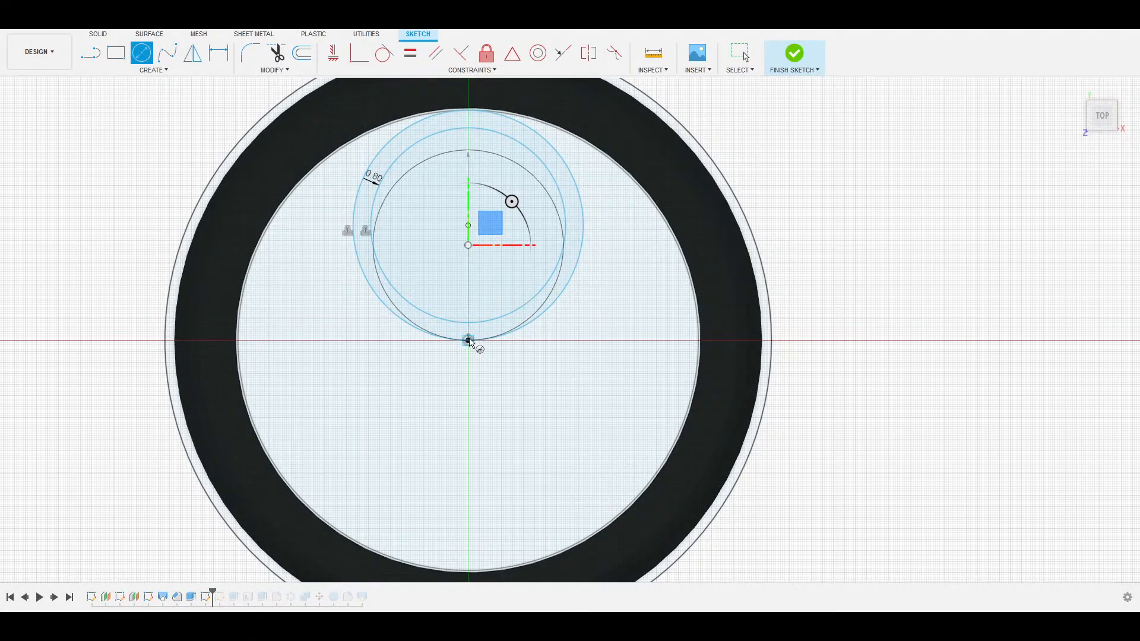
left_click(469, 341)
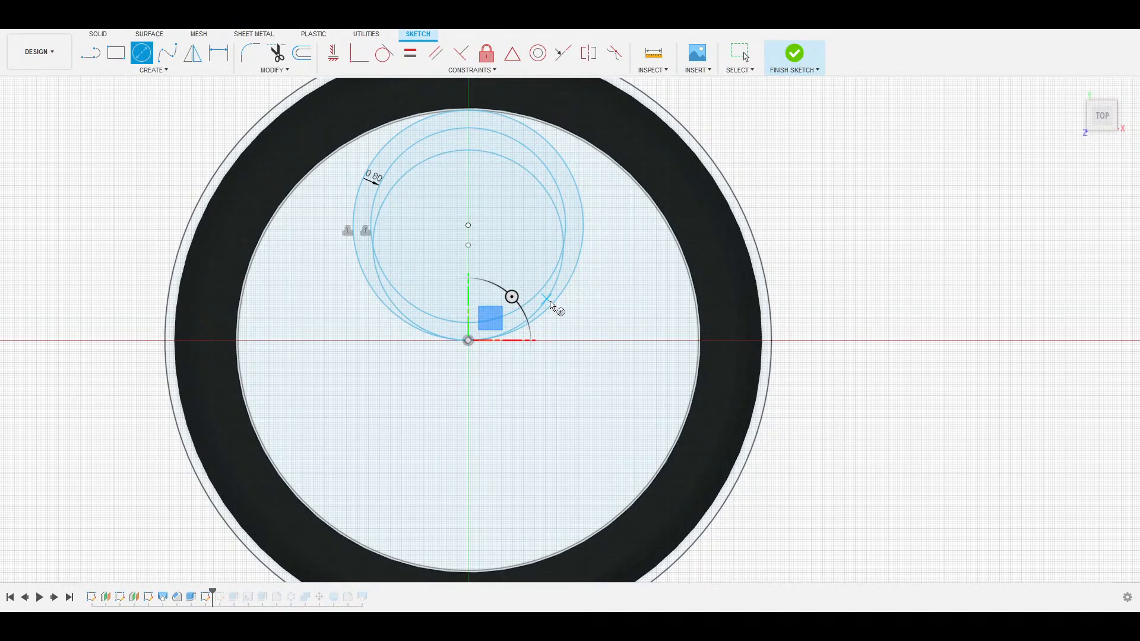
key("o")
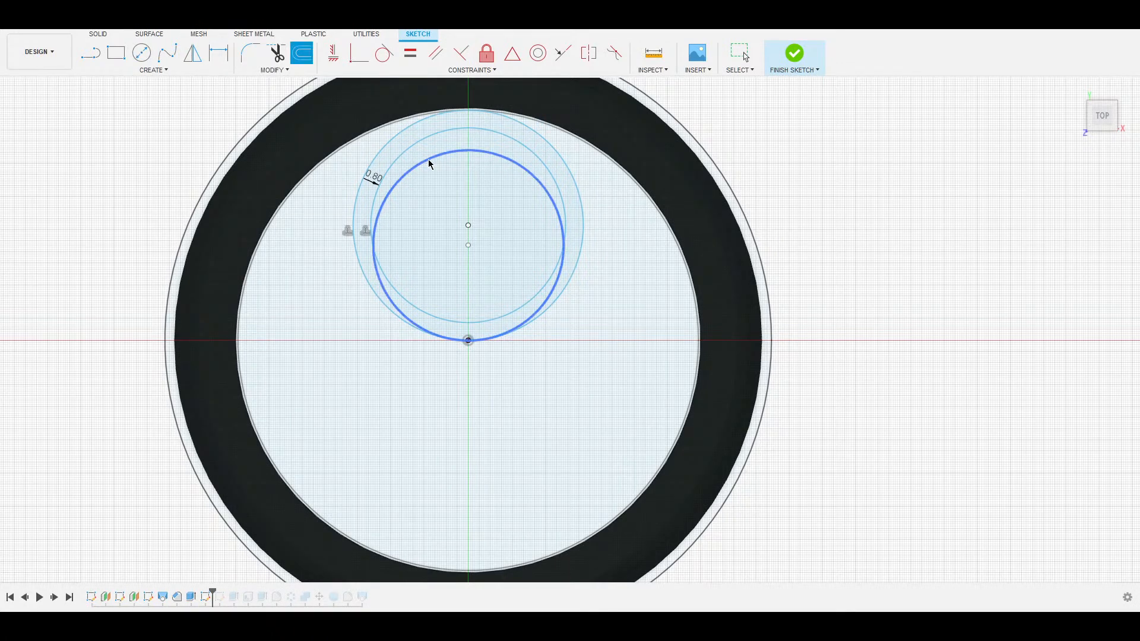
left_click(427, 167)
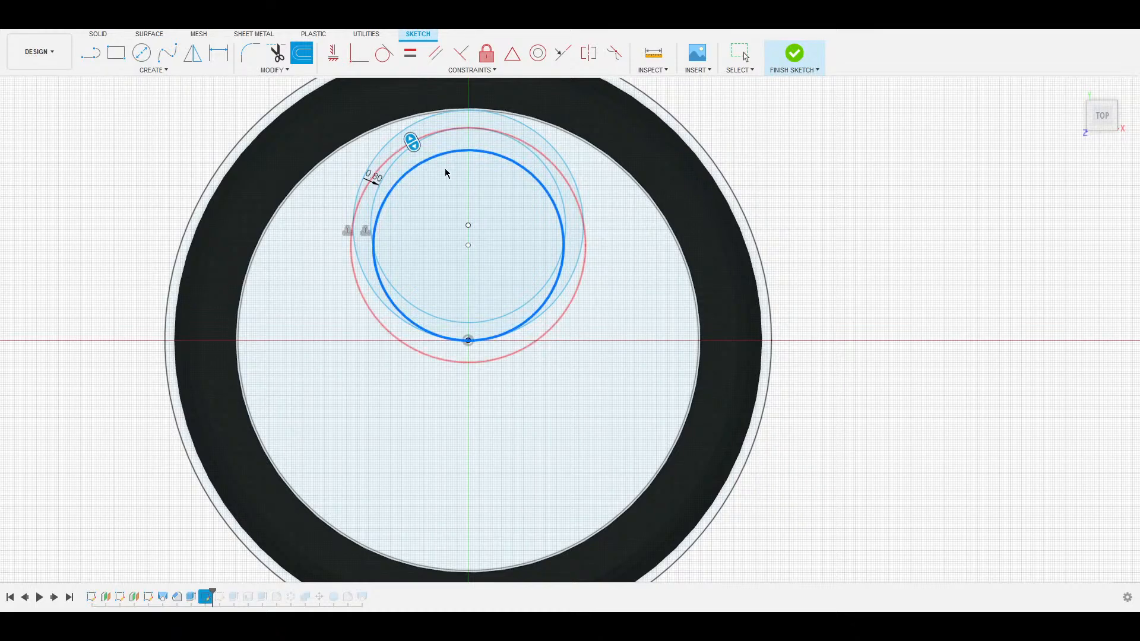
type("-.4")
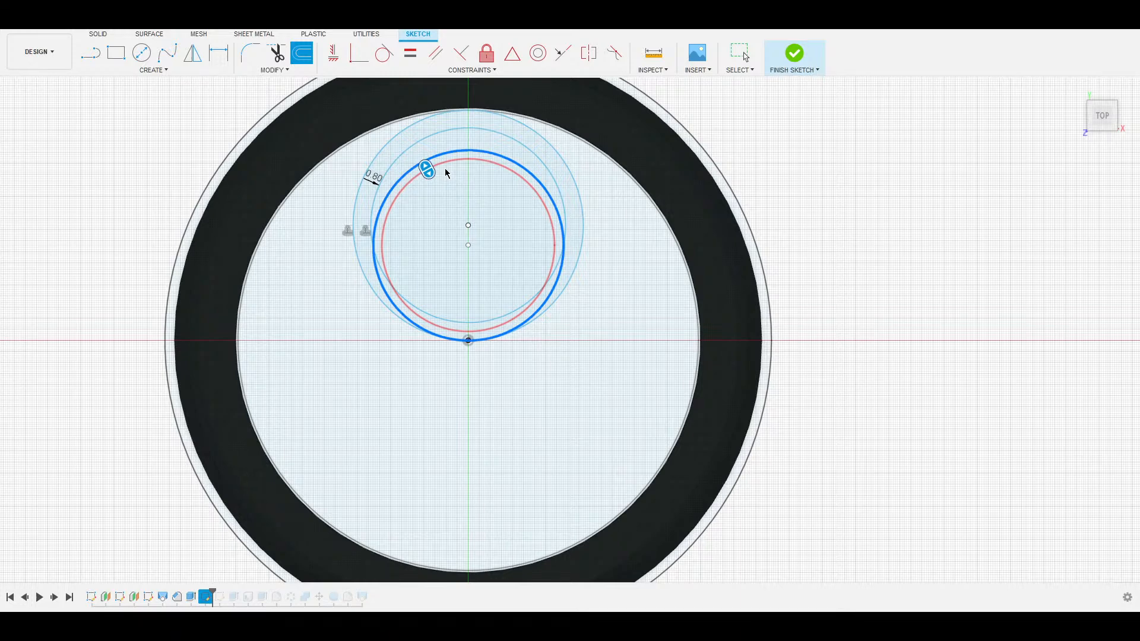
key("Return")
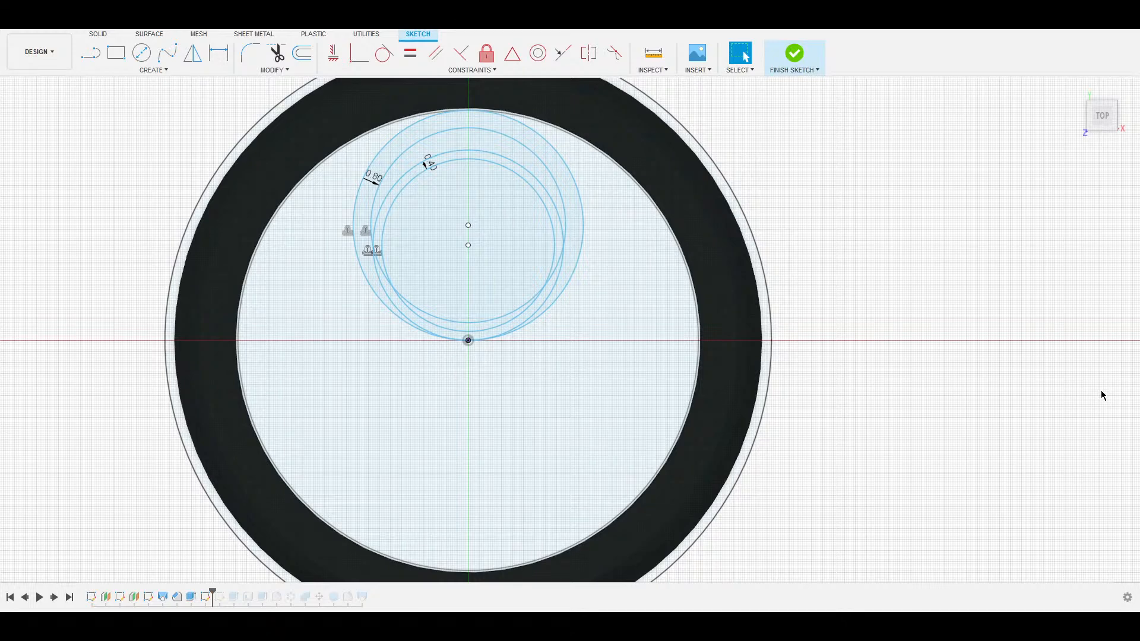
key("ctrl+z")
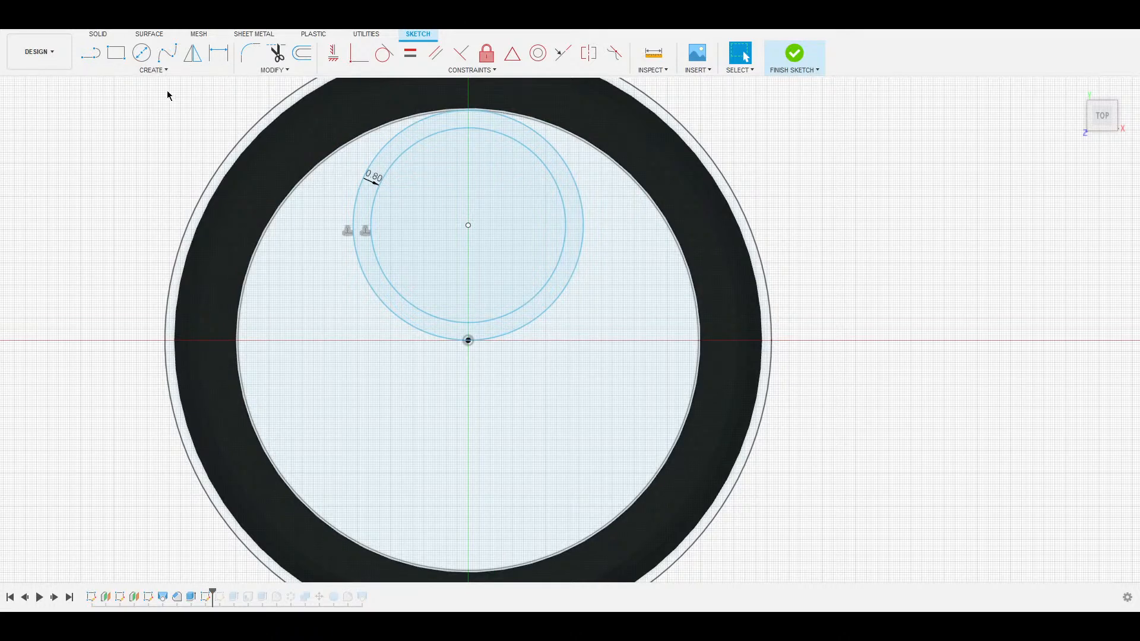
Draw a three-point arc from the circle top down to the origin, bowing left.
left_click(151, 71)
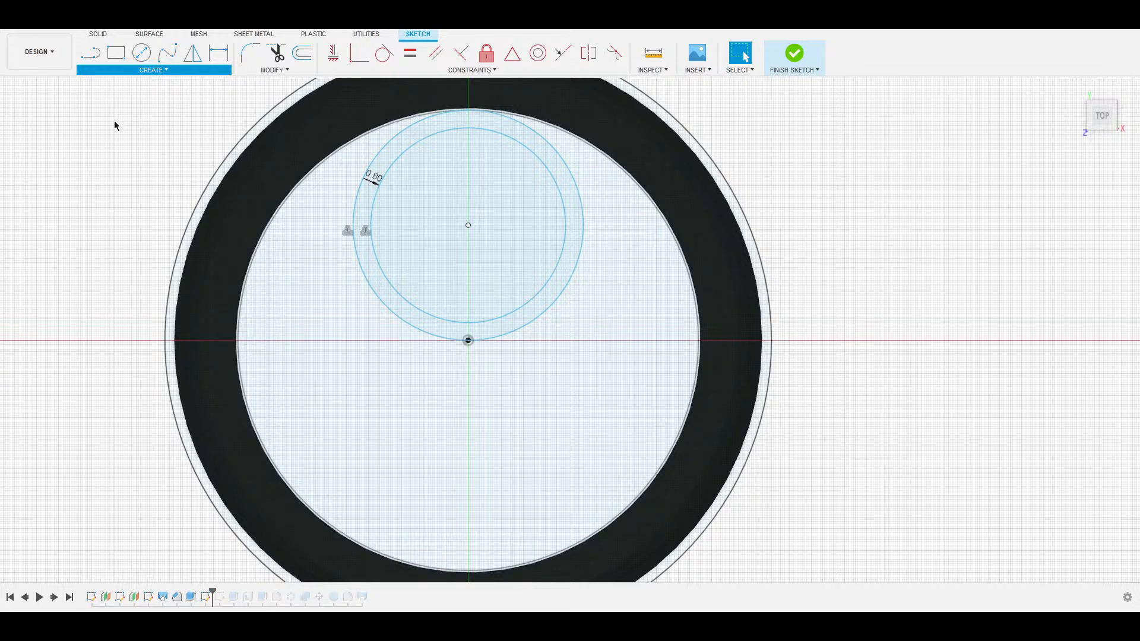
left_click(185, 122)
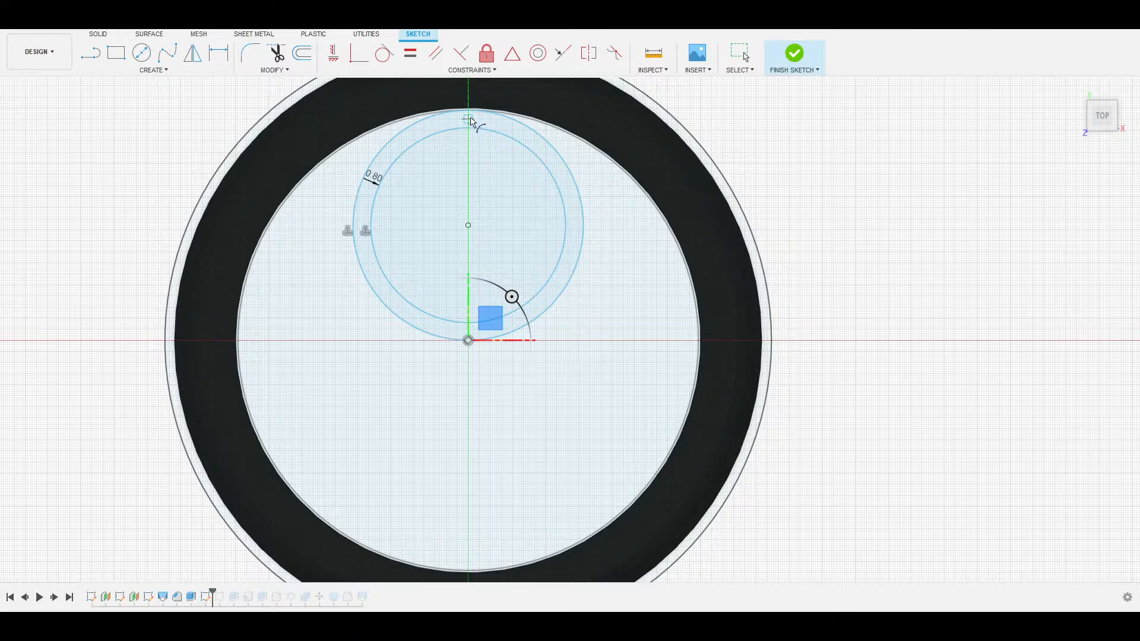
left_click(468, 111)
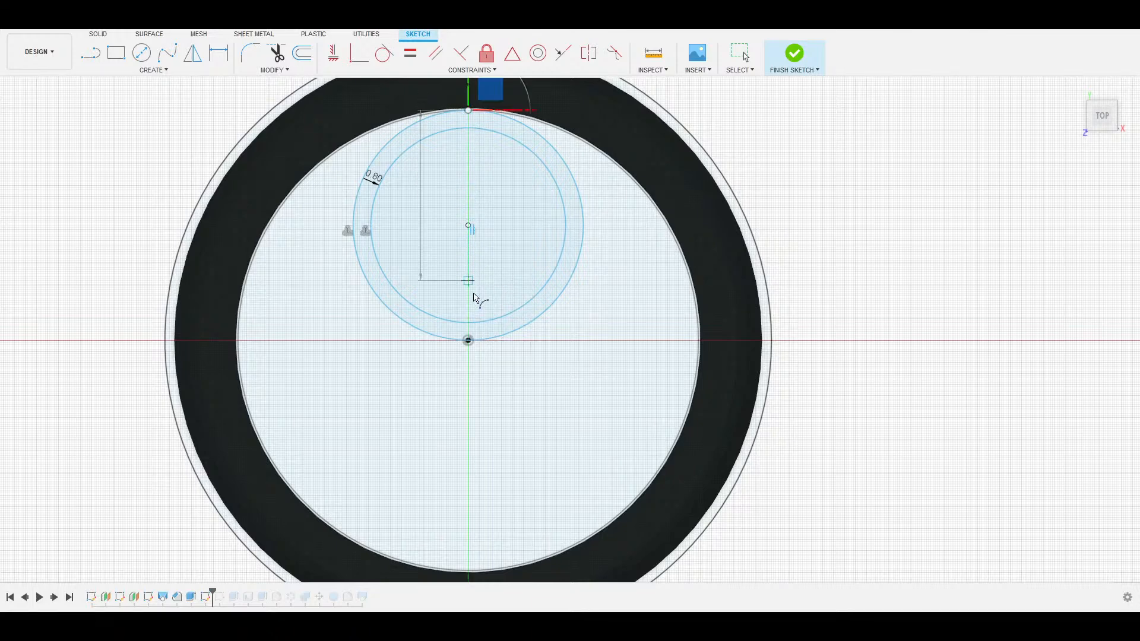
left_click(469, 340)
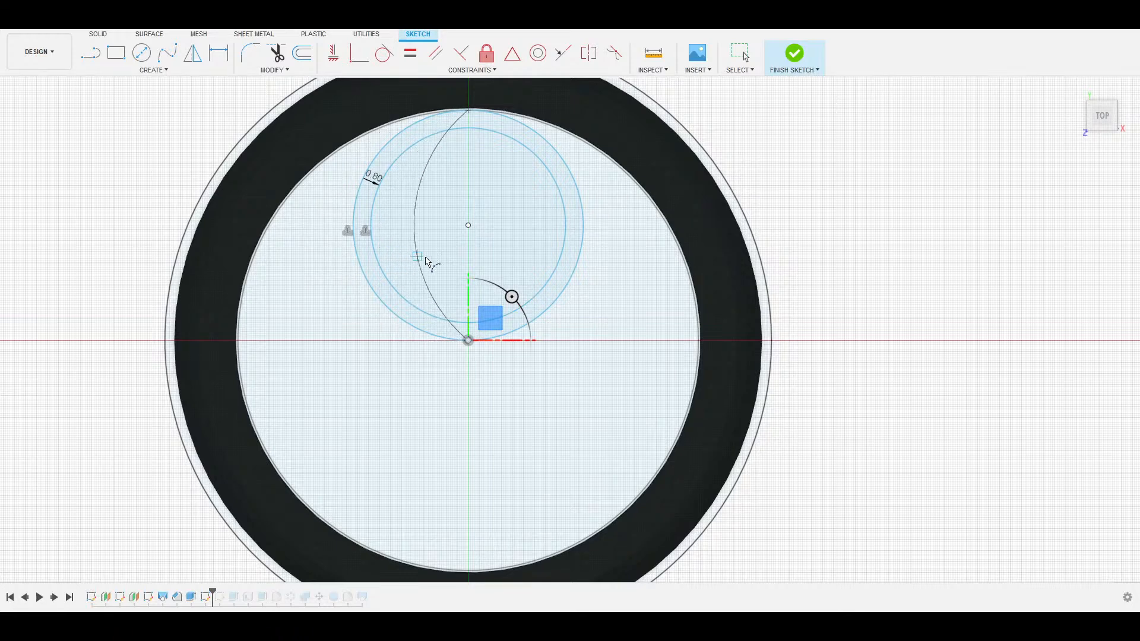
left_click(433, 267)
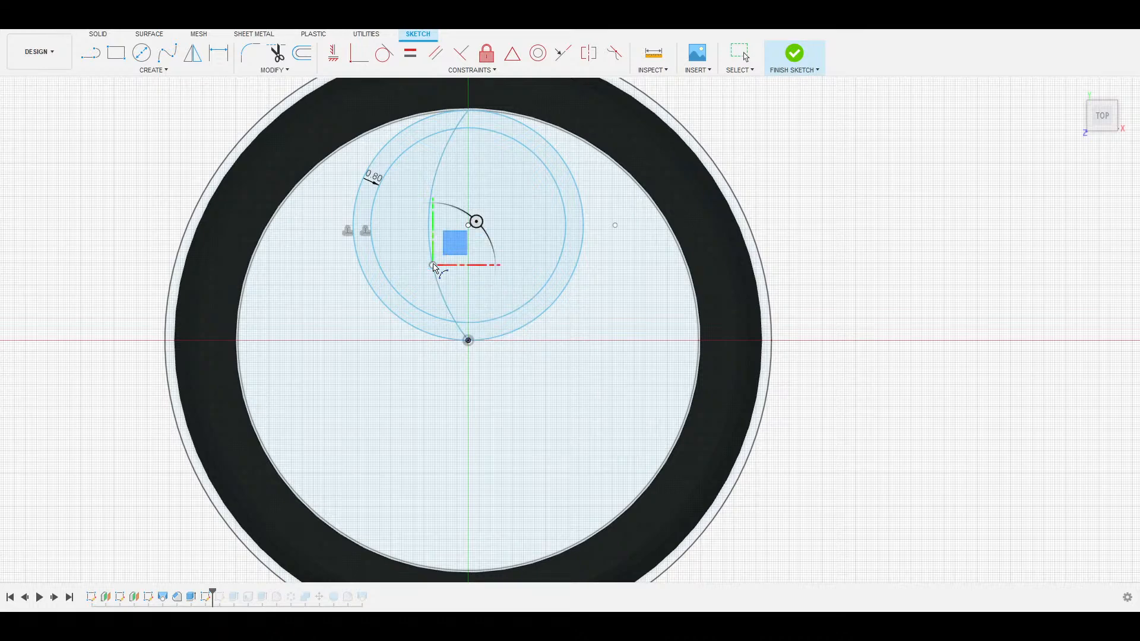
Draw a second three-point arc from the circle top to the inner circle's bottom, bowing left.
left_click(468, 128)
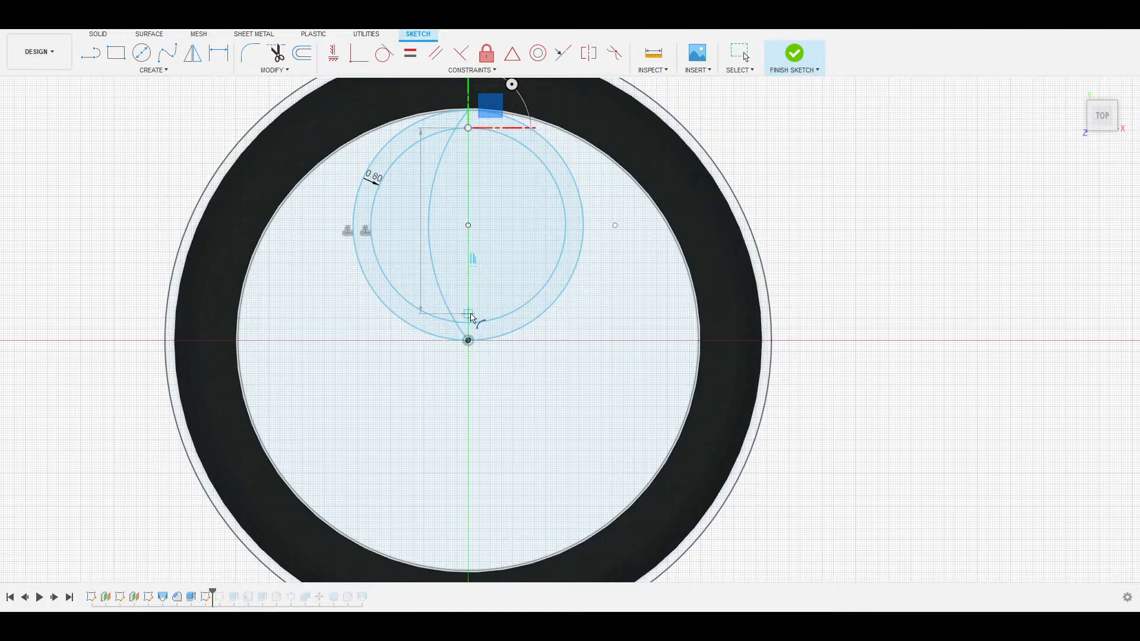
scroll(468, 324, "down", 3)
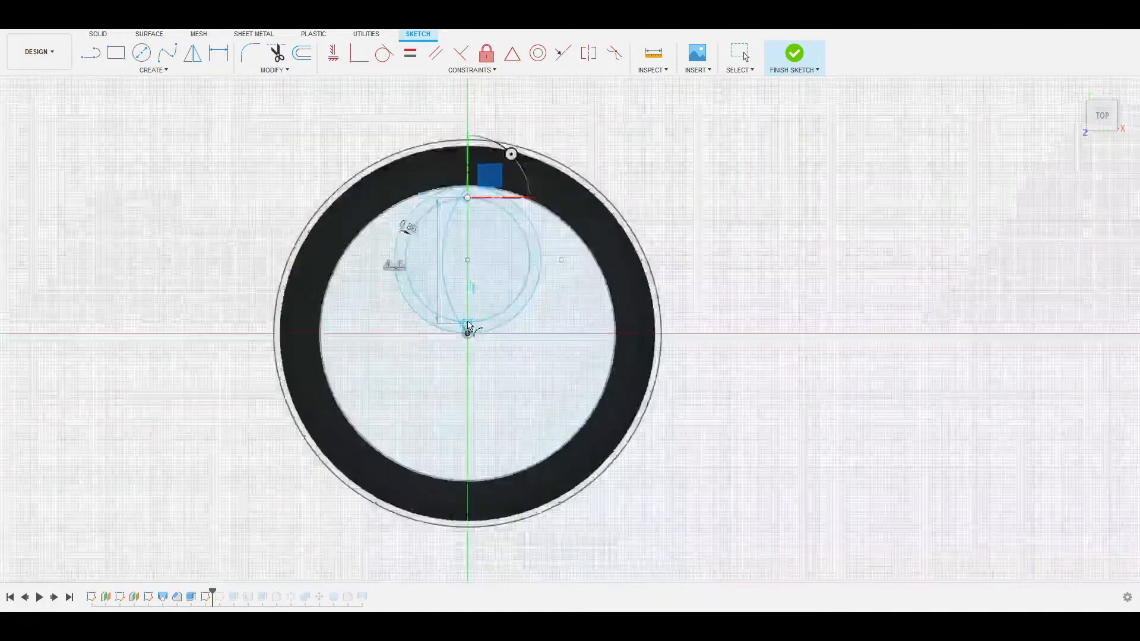
scroll(469, 325, "up", 5)
left_click(469, 325)
scroll(469, 325, "up", 5)
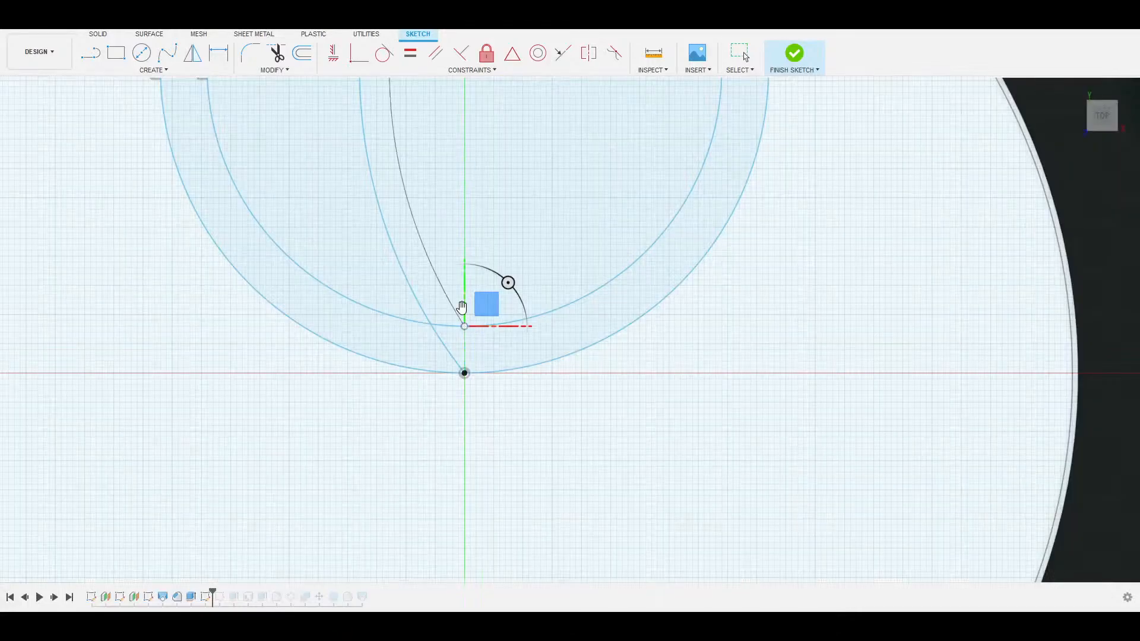
middle_click_drag(415, 184, 446, 418)
middle_click_drag(424, 269, 428, 338)
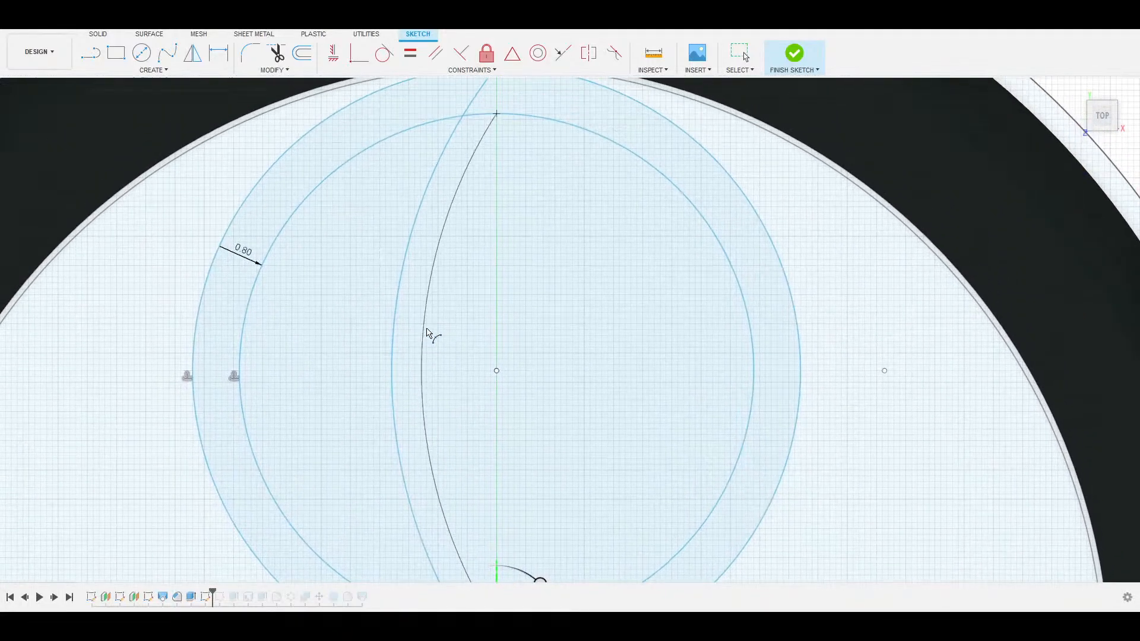
left_click(422, 390)
scroll(437, 387, "down", 5)
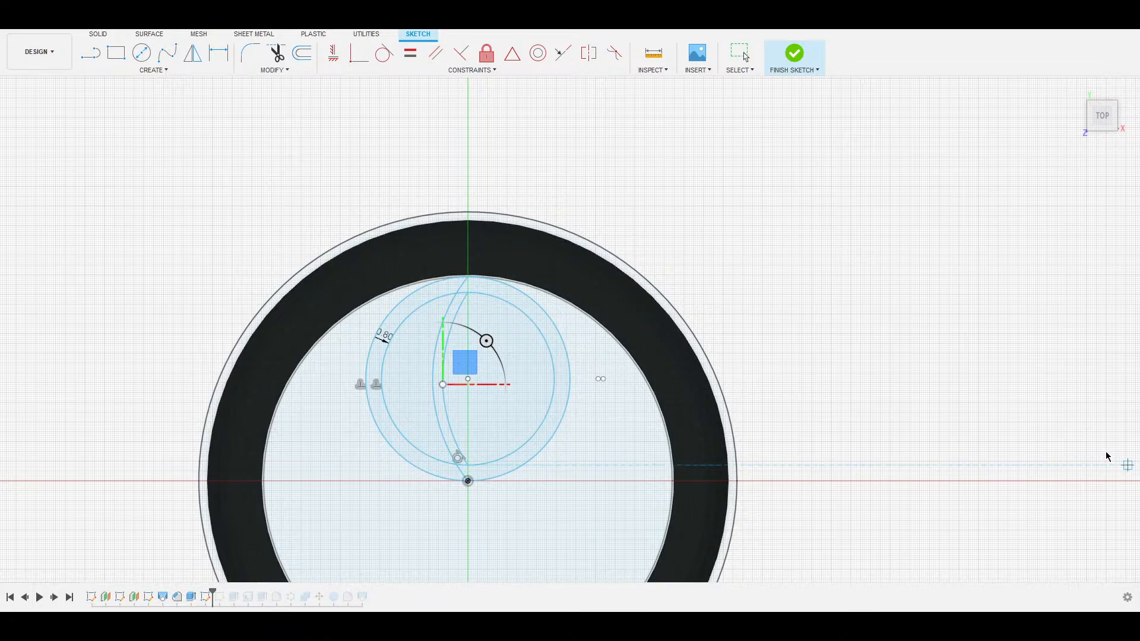
scroll(535, 330, "down", 1)
scroll(467, 317, "up", 6)
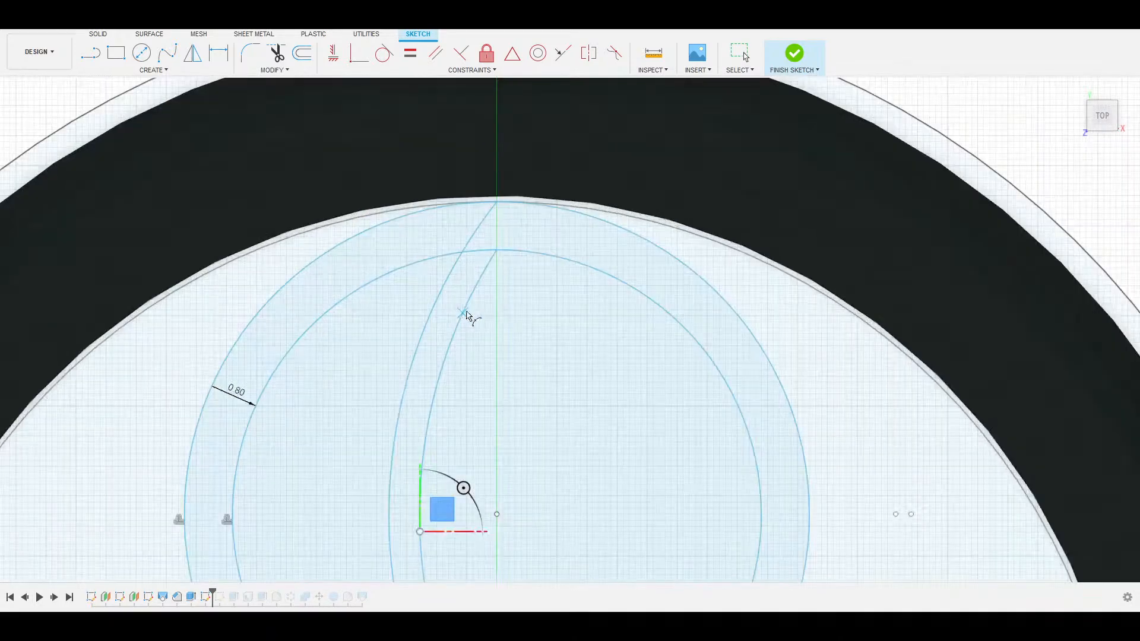
Trim the excess arc pieces and inner-circle segments to form the crescent outline.
key("t")
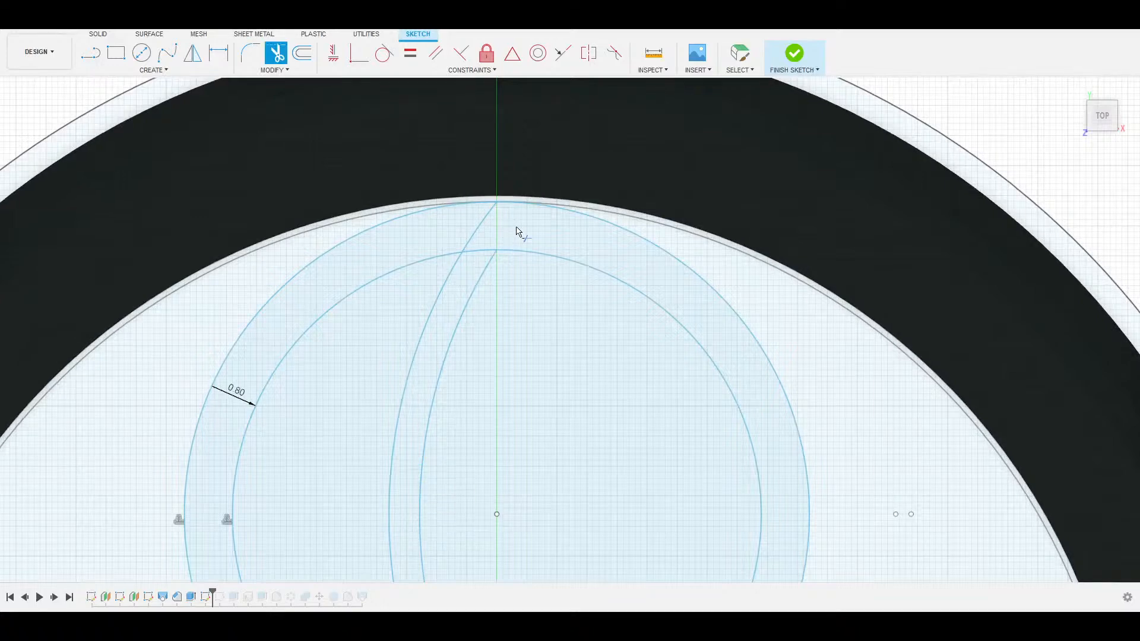
left_click(483, 233)
middle_click_drag(498, 387, 524, 147)
left_click(483, 148)
left_click(483, 322)
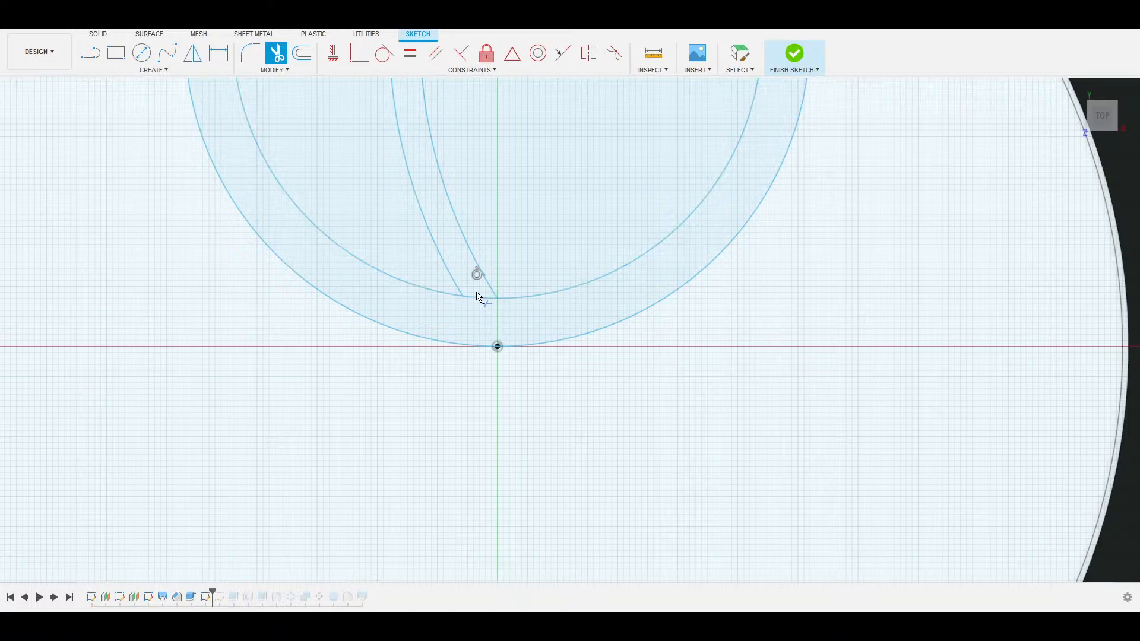
left_click(480, 299)
scroll(565, 339, "down", 5)
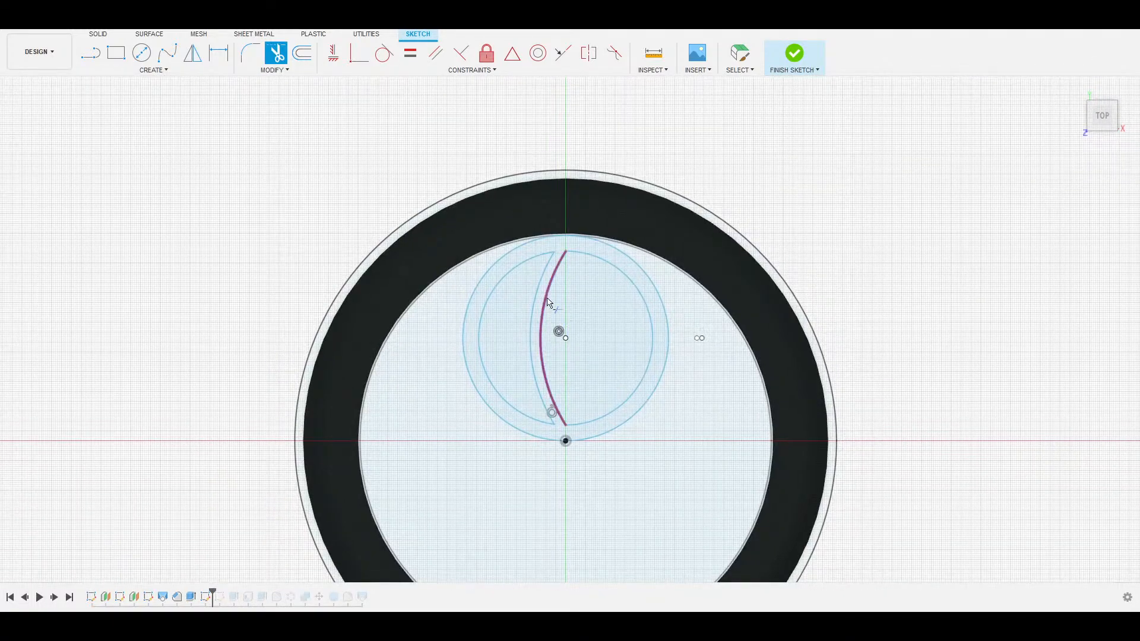
Finish the sketch, select the ring profile and start an extrude.
left_click(1114, 390)
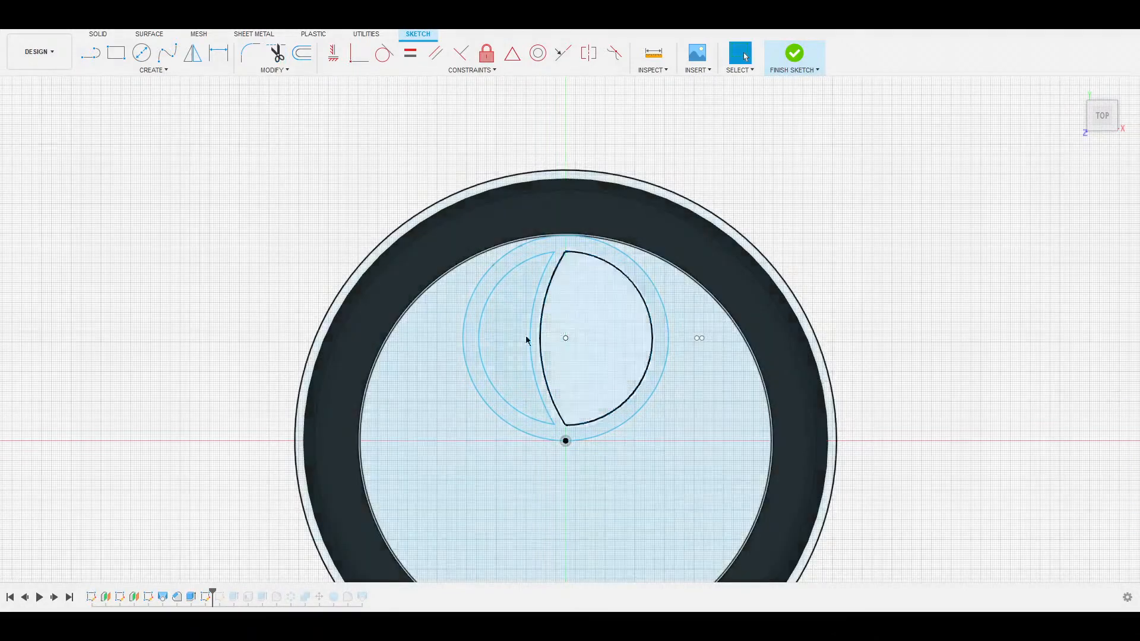
left_click(478, 302)
middle_click_drag(478, 303, 467, 149, "shift")
middle_click_drag(585, 458, 547, 120)
key("e")
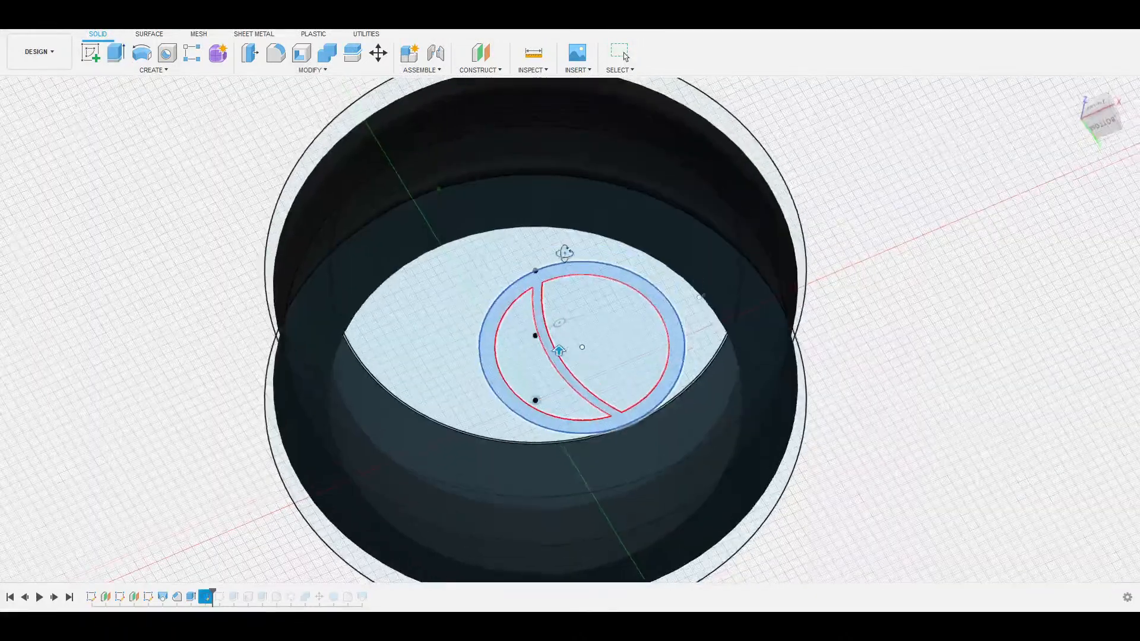